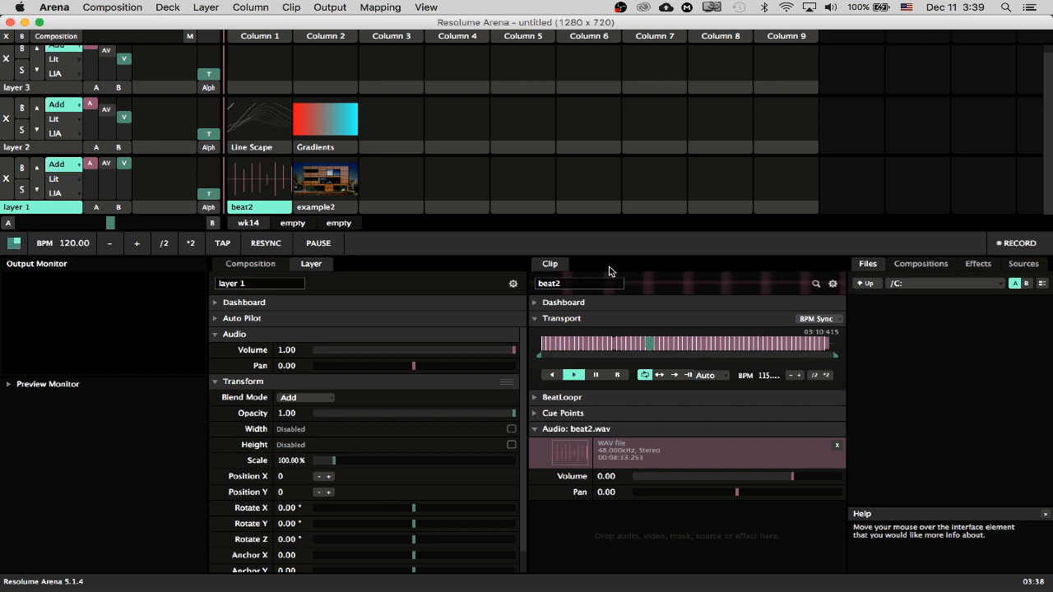
Step: Launch TextEdit from the Applications folder in Finder and create a new blank document
{"action": "mouse_move", "coordinate": [166, 586]}
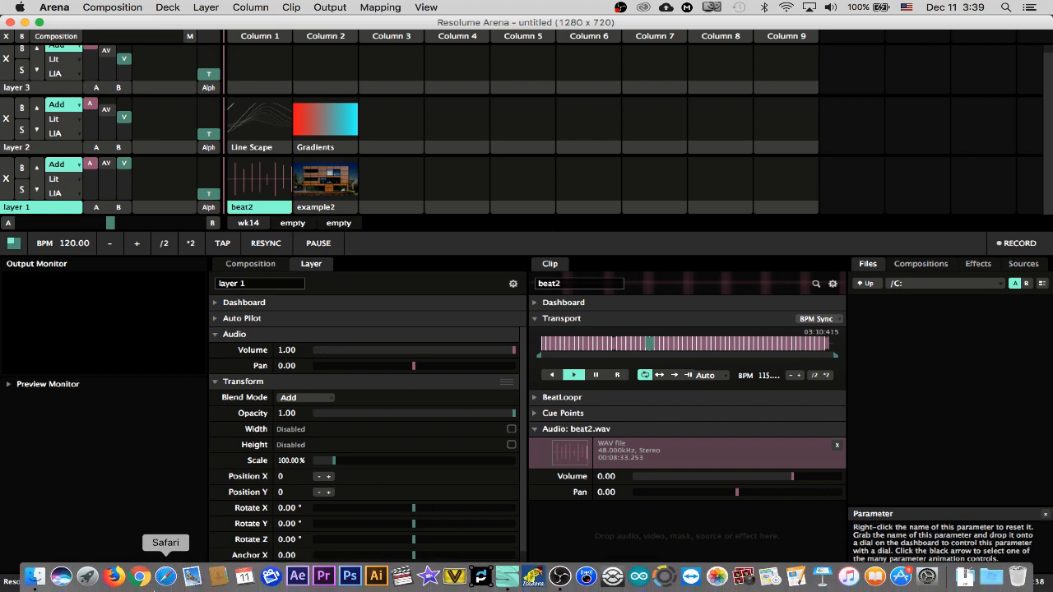
{"action": "left_click", "coordinate": [46, 583]}
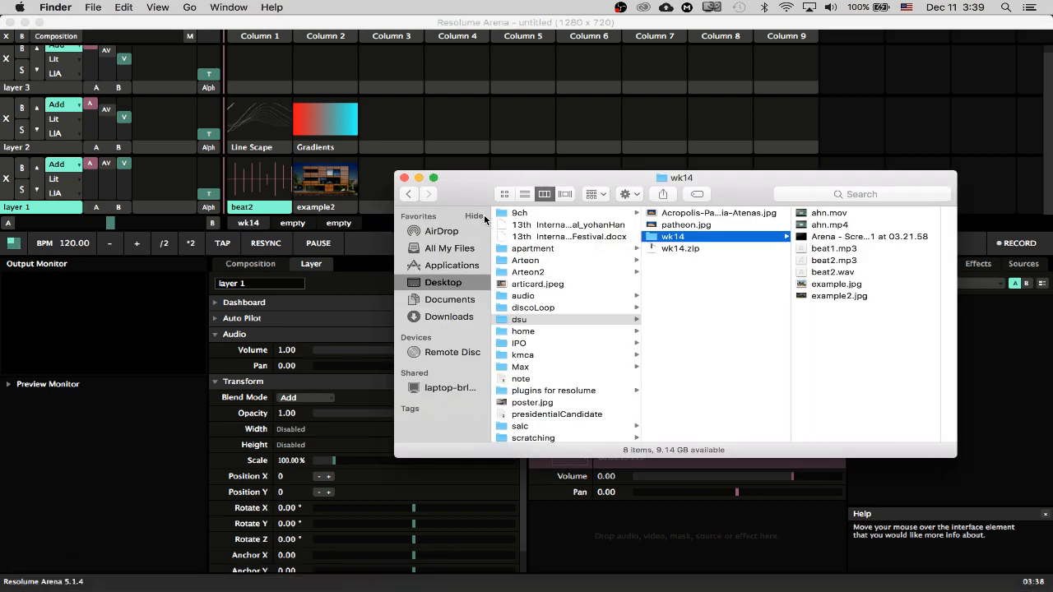
{"action": "left_click_drag", "start_coordinate": [471, 183], "coordinate": [475, 169]}
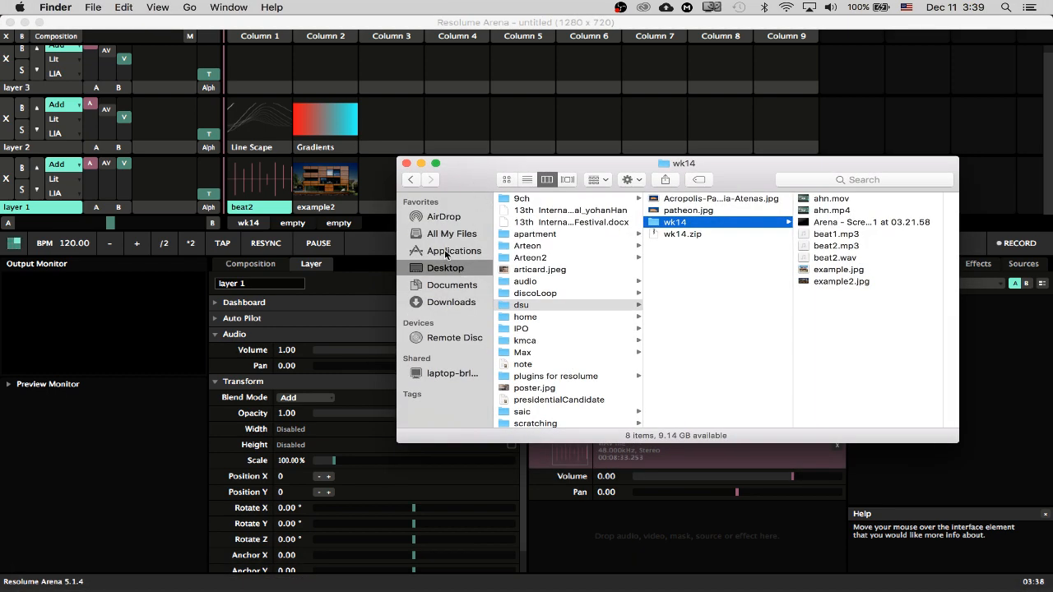
{"action": "left_click", "coordinate": [446, 253]}
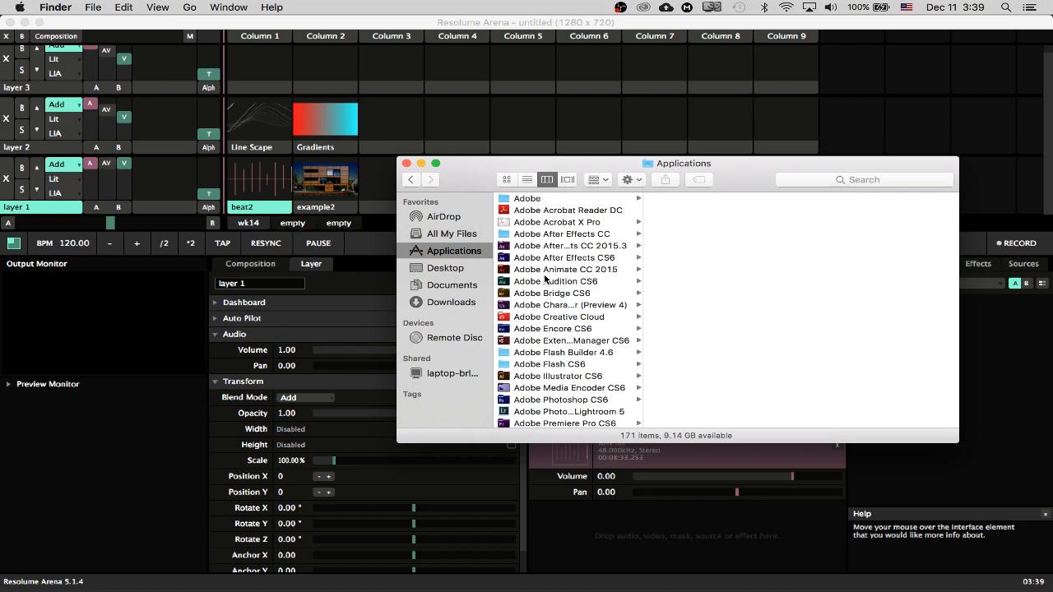
{"action": "scroll", "coordinate": [548, 284], "scroll_direction": "down", "scroll_amount": 20}
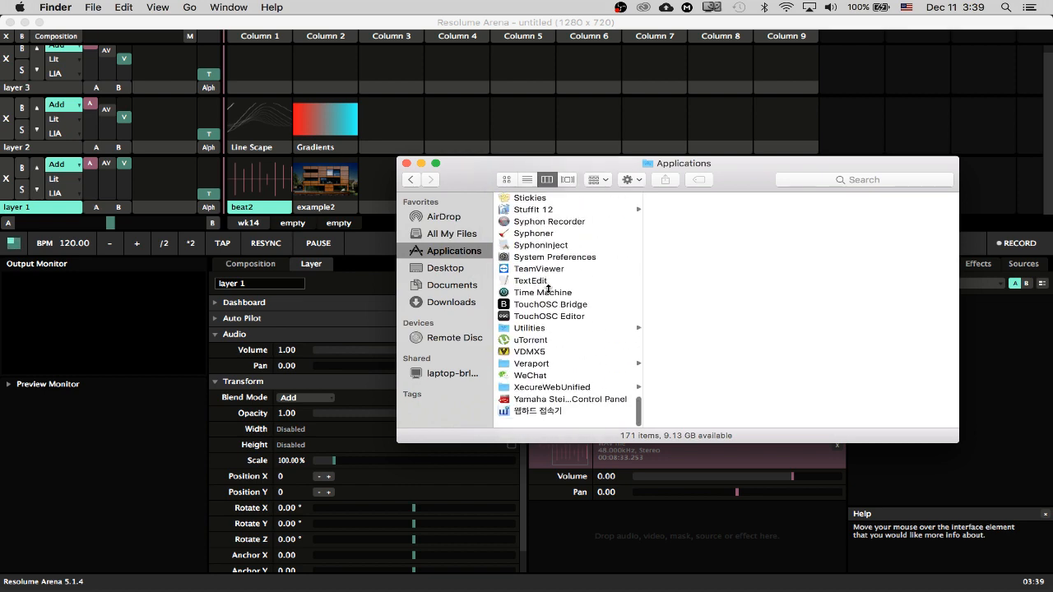
{"action": "scroll", "coordinate": [548, 288], "scroll_direction": "up", "scroll_amount": 1}
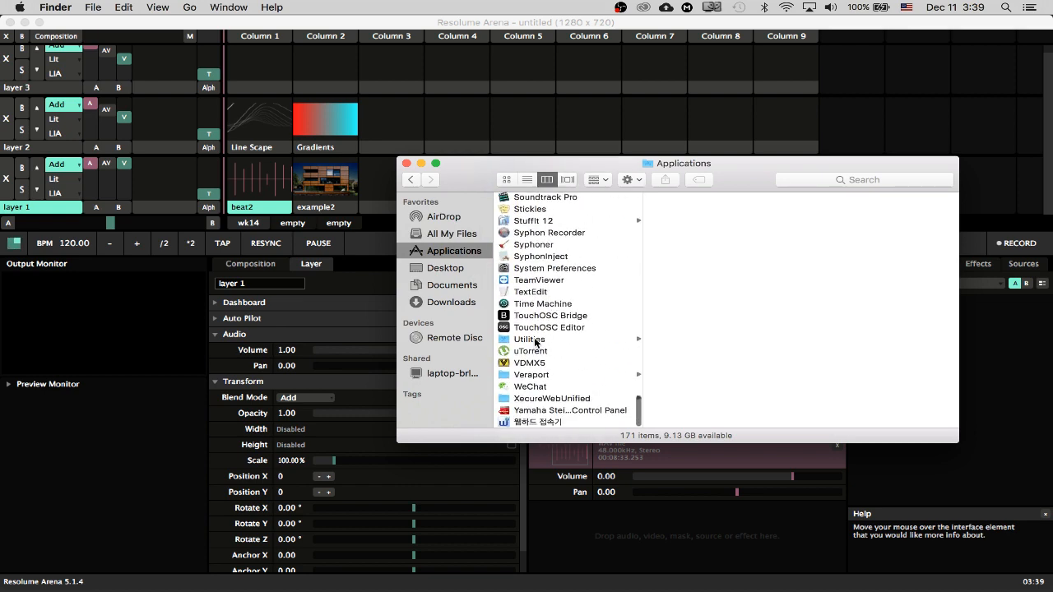
{"action": "double_click", "coordinate": [527, 293]}
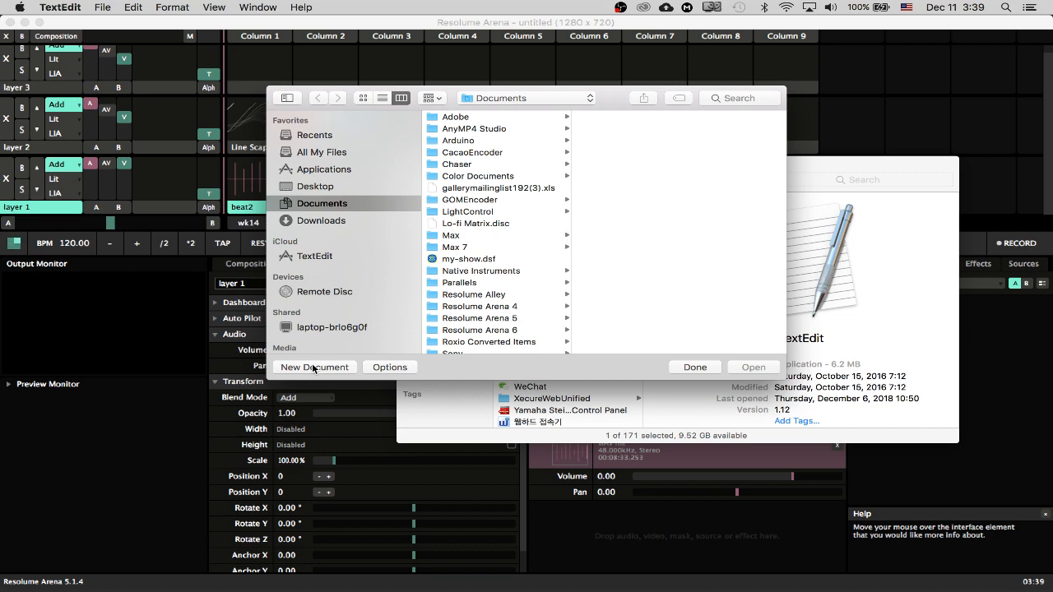
{"action": "left_click", "coordinate": [313, 368]}
Step: Move the new document's window toward the middle of the screen and write the heading "- How to record your performance in Resolume"
{"action": "left_click_drag", "start_coordinate": [338, 23], "coordinate": [514, 203]}
{"action": "type", "text": "-"}
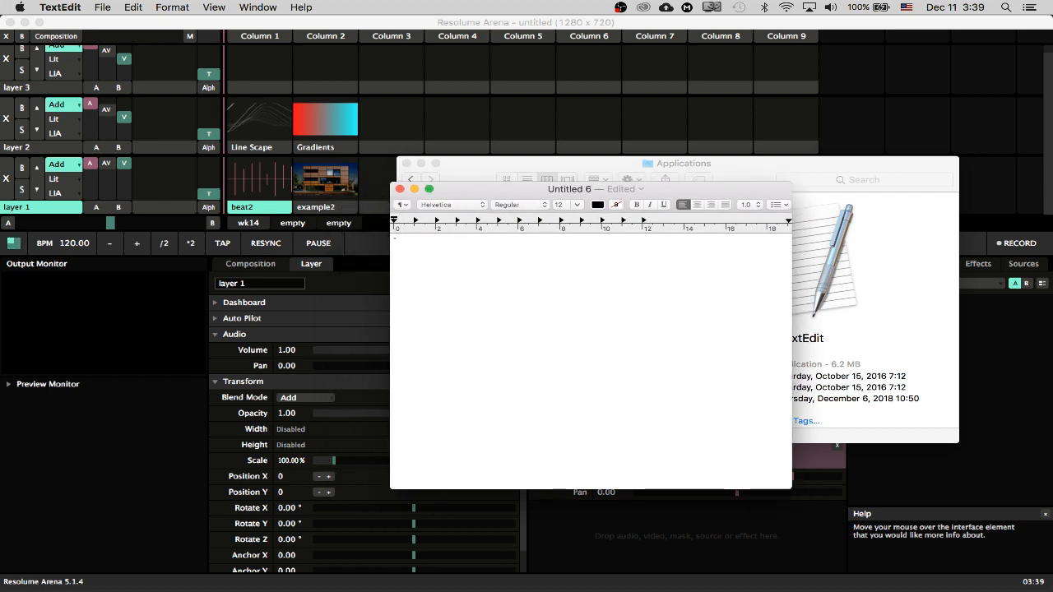
{"action": "type", "text": " How to r"}
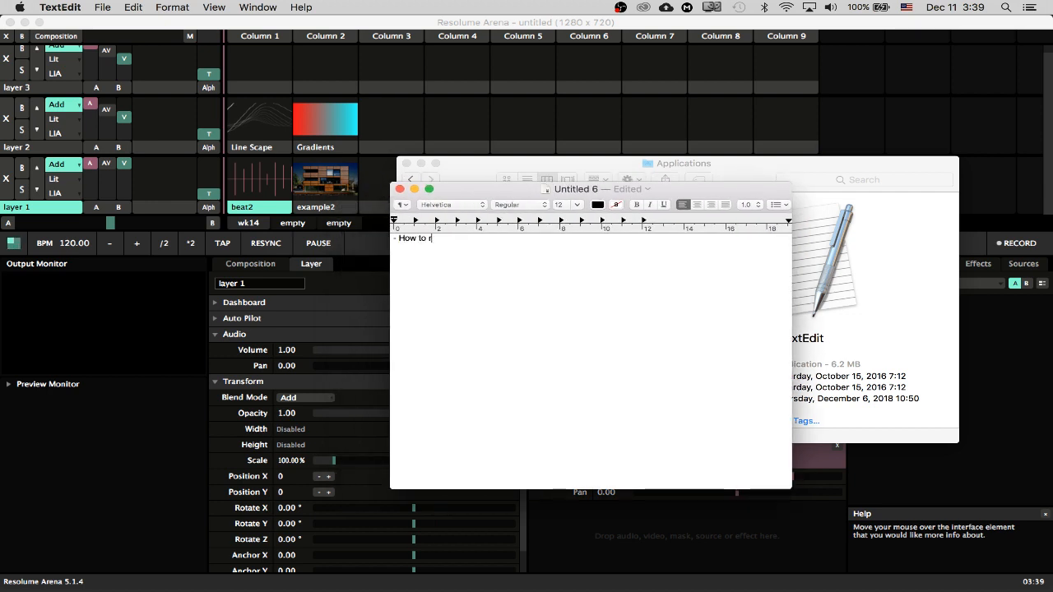
{"action": "type", "text": "ecord your perform"}
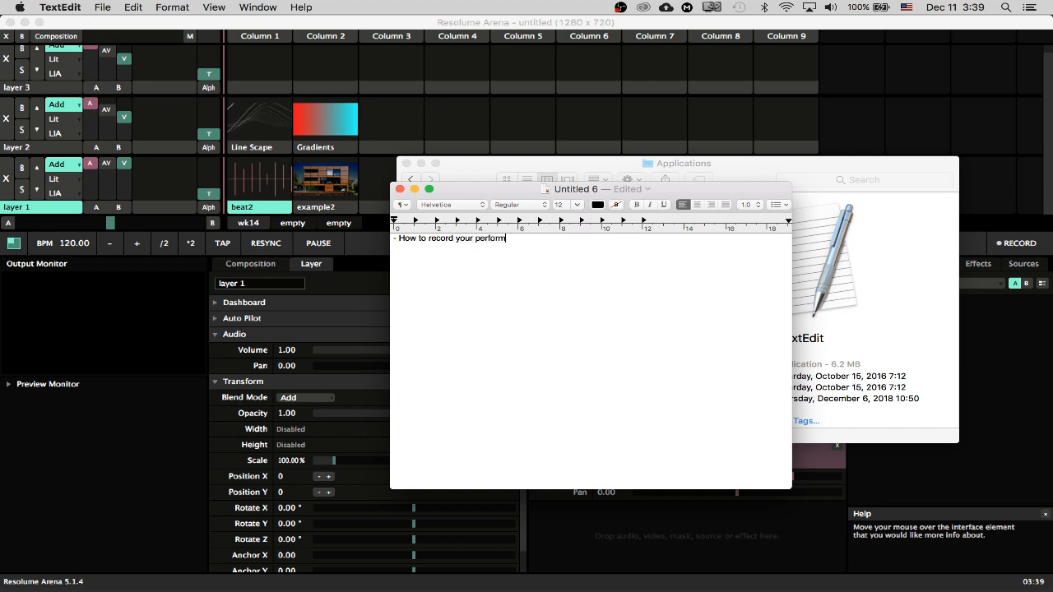
{"action": "type", "text": "ance in Resolume"}
Step: Enlarge the whole heading text to font size 22
{"action": "key", "text": "super+a"}
{"action": "key", "text": "super+plus"}
{"action": "key", "text": "super+plus"}
{"action": "key", "text": "super+plus"}
{"action": "key", "text": "super+plus"}
{"action": "key", "text": "super+plus"}
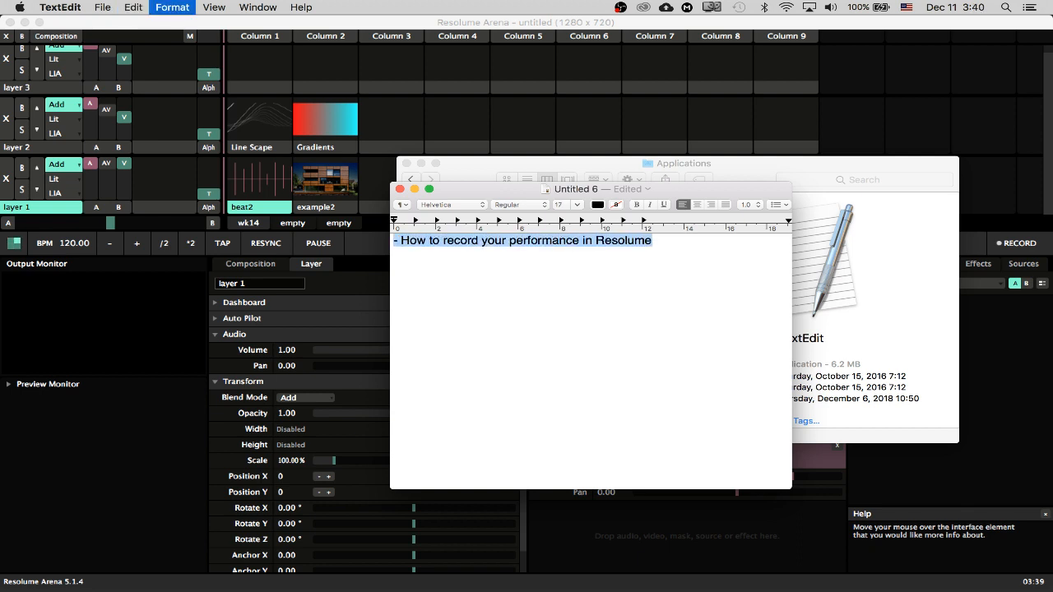
{"action": "key", "text": "super+plus"}
{"action": "key", "text": "super+plus"}
{"action": "key", "text": "super+plus"}
{"action": "key", "text": "super+plus"}
{"action": "key", "text": "super+plus"}
{"action": "key", "text": "Right"}
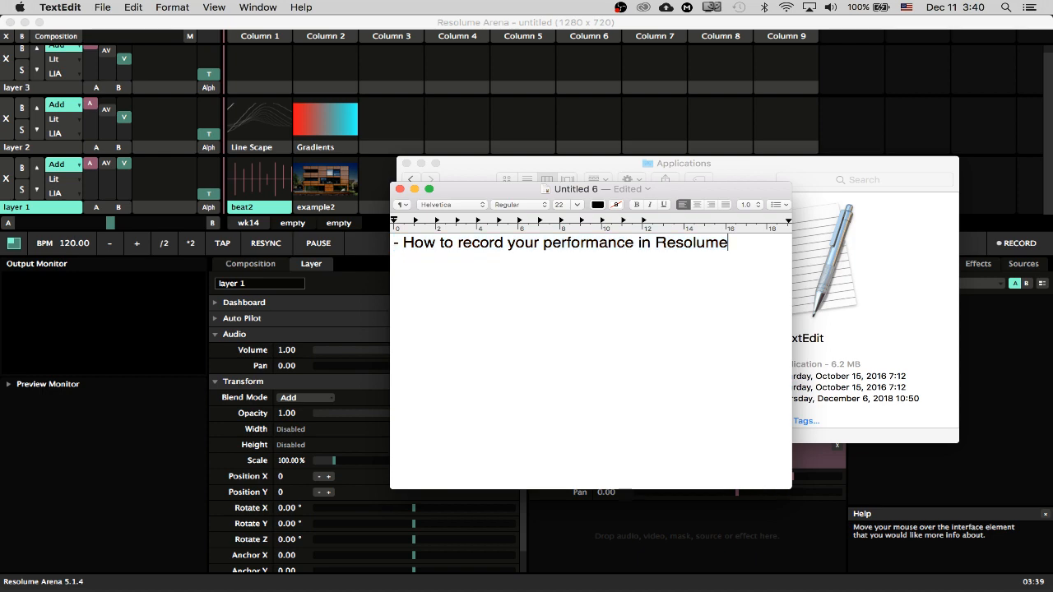
Step: Add the lines "PC/Windows" and "MAC" below the heading, leaving a blank line between, and reposition the document window
{"action": "key", "text": "Return"}
{"action": "left_click_drag", "start_coordinate": [458, 193], "coordinate": [291, 240]}
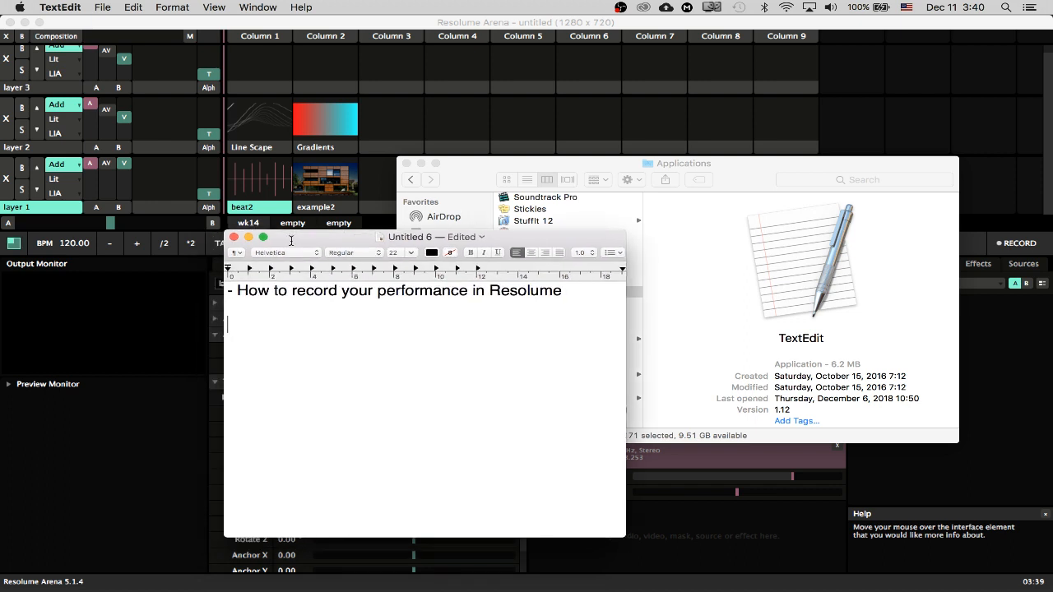
{"action": "type", "text": "PC/Windows"}
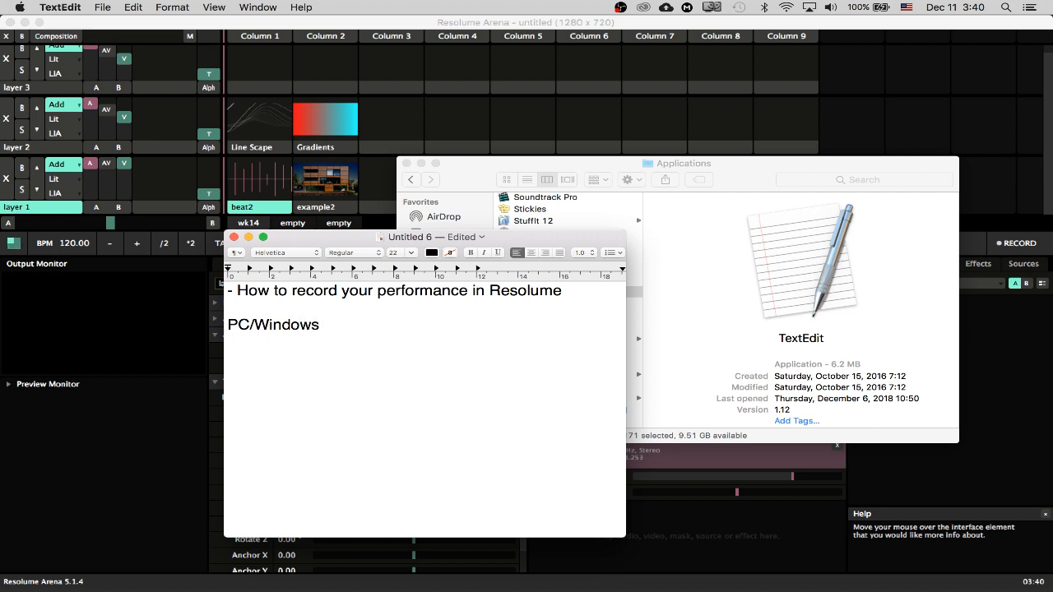
{"action": "key", "text": "Return"}
{"action": "type", "text": "MAC"}
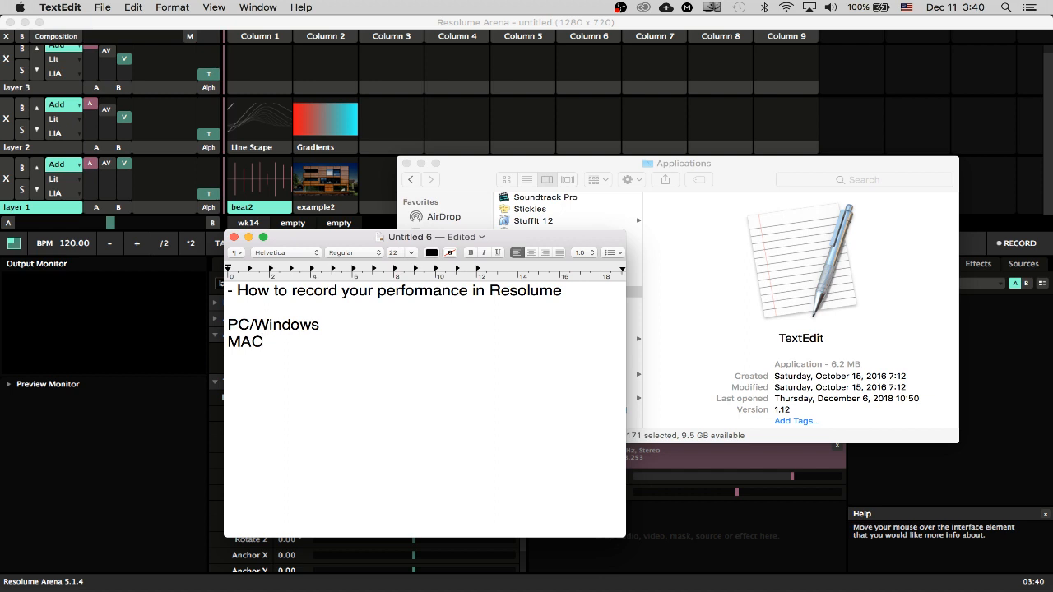
Step: Complete the platform lines to read "PC/Windows: Spout" and "MAC: Syphon"
{"action": "left_click", "coordinate": [320, 325]}
{"action": "type", "text": ": "}
{"action": "type", "text": "Spout MAC"}
{"action": "type", "text": ": "}
{"action": "type", "text": "Syphon"}
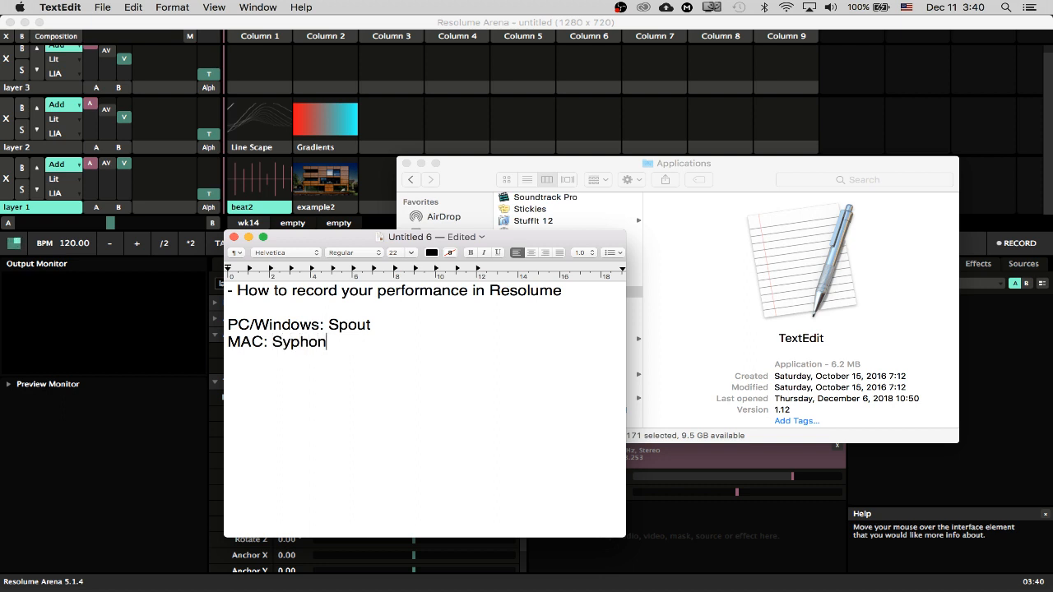
Step: Append "& Syphon Recorder" to the MAC line, move the document window aside, and highlight the names "Syphon & Syphon Recorder"
{"action": "key", "text": "super+Tab"}
{"action": "key", "text": "super+Tab"}
{"action": "key", "text": "super+shift+Tab"}
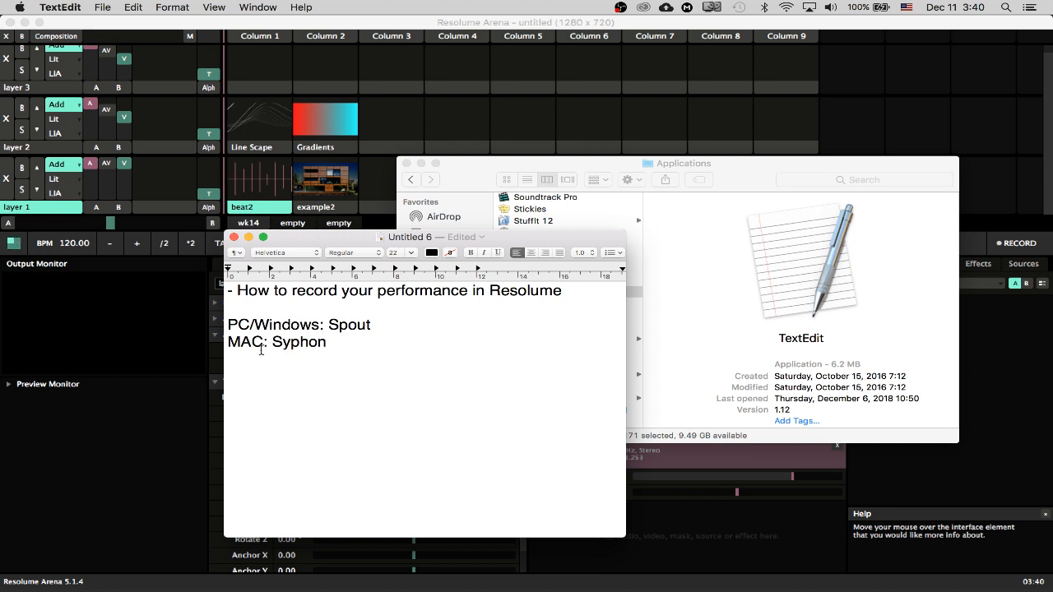
{"action": "type", "text": "& Syphon Recorder"}
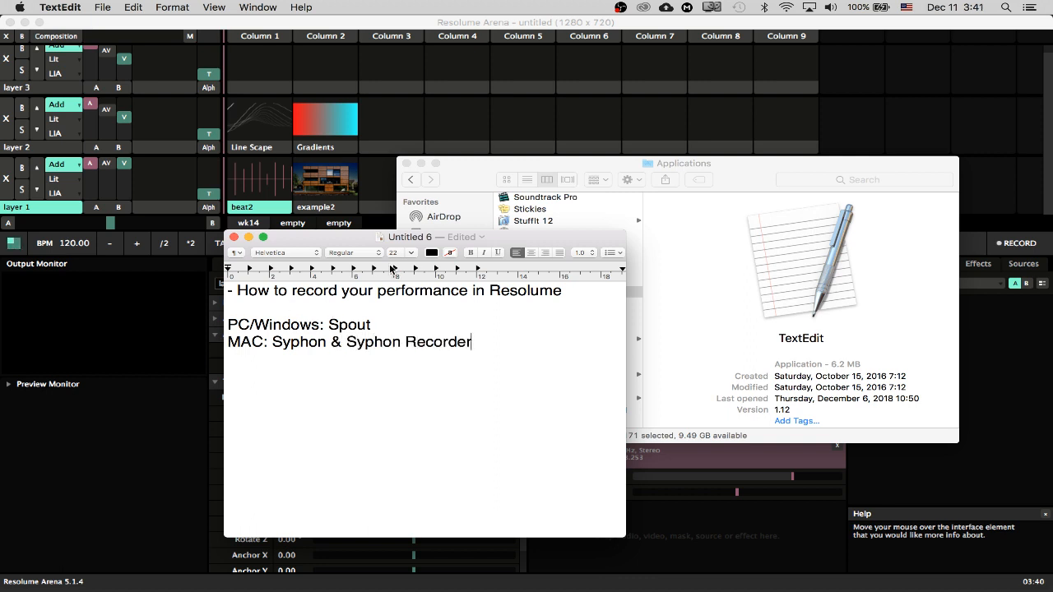
{"action": "left_click_drag", "start_coordinate": [353, 237], "coordinate": [627, 241]}
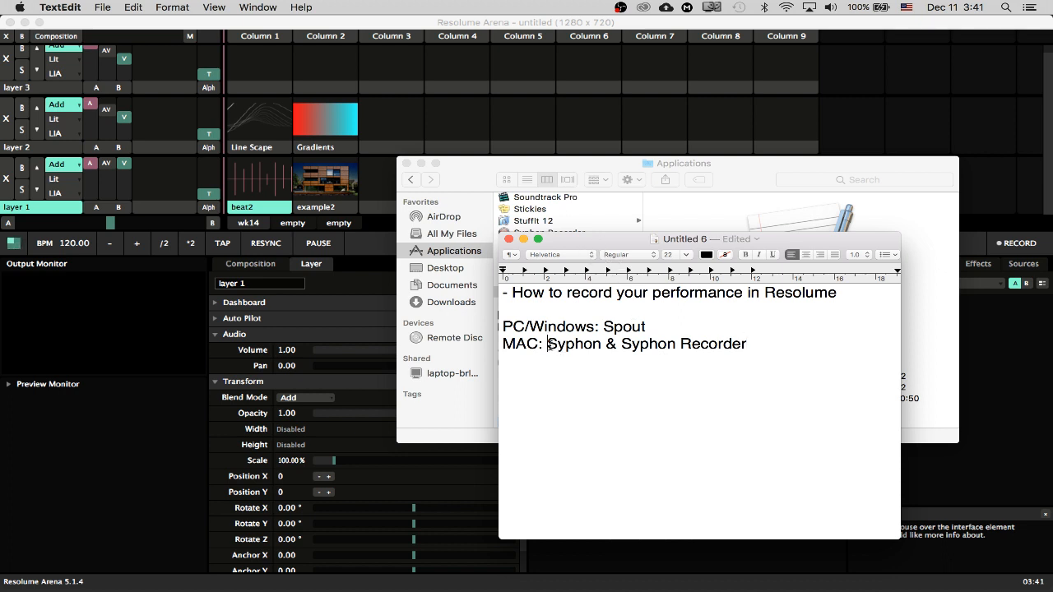
{"action": "left_click_drag", "start_coordinate": [547, 349], "coordinate": [746, 349]}
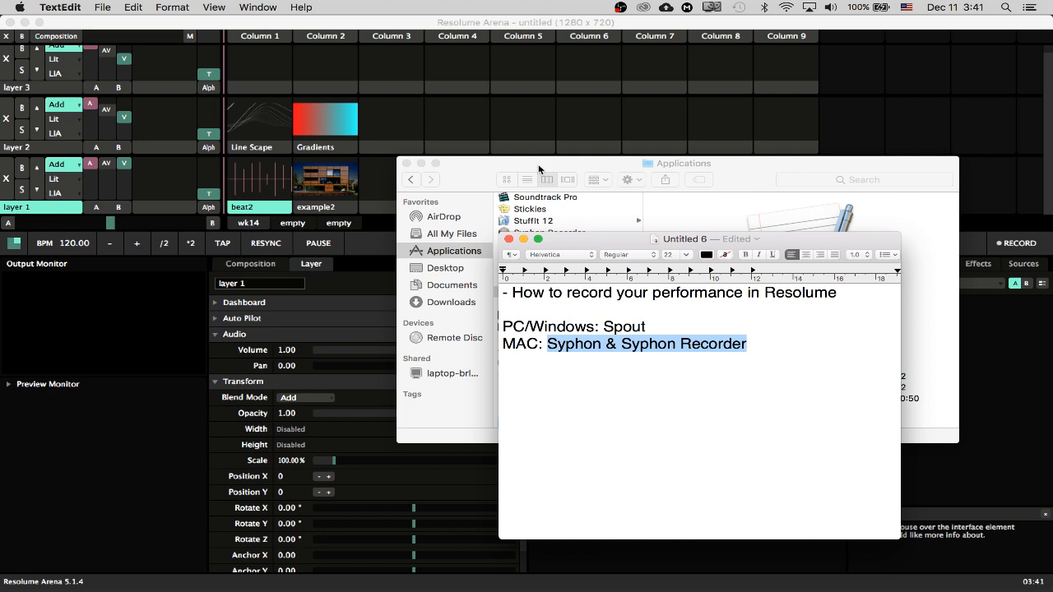
Step: Switch to Resolume Arena, show the composition's properties, and play the example2 clip briefly before clearing layer 1
{"action": "left_click", "coordinate": [389, 22]}
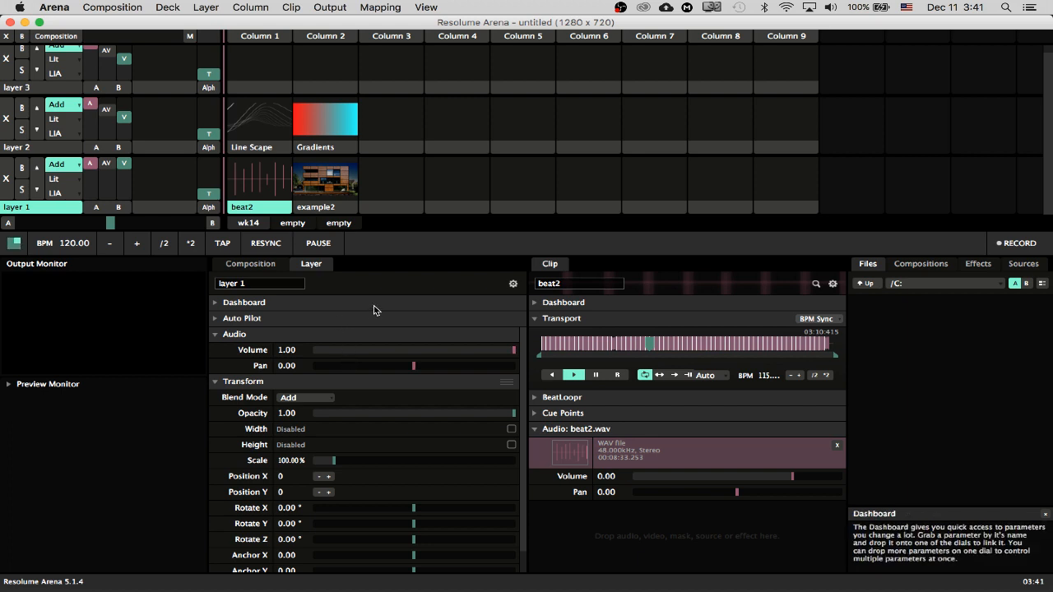
{"action": "left_click", "coordinate": [249, 265]}
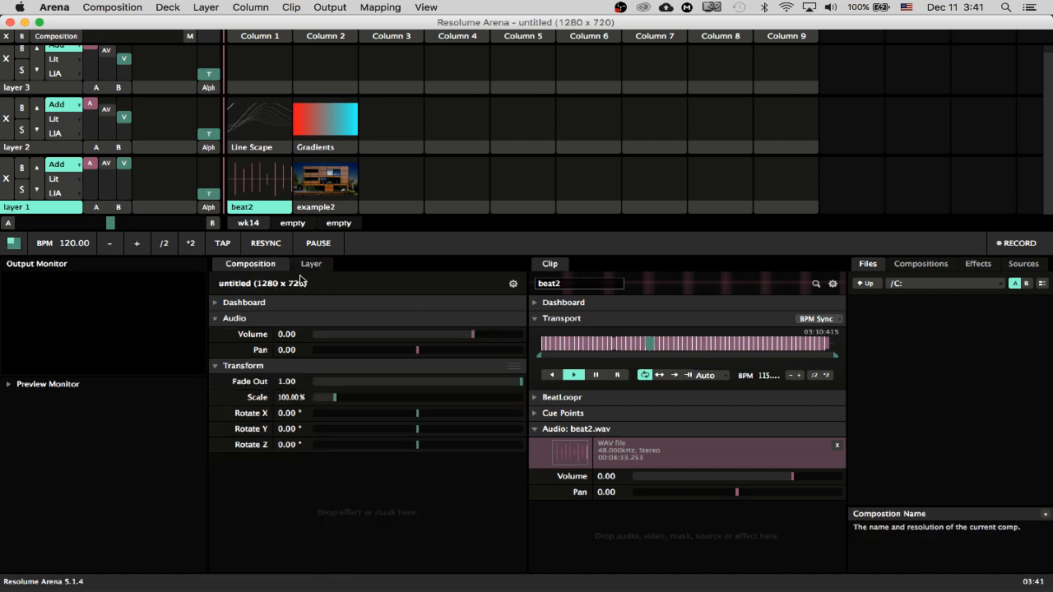
{"action": "left_click", "coordinate": [329, 177]}
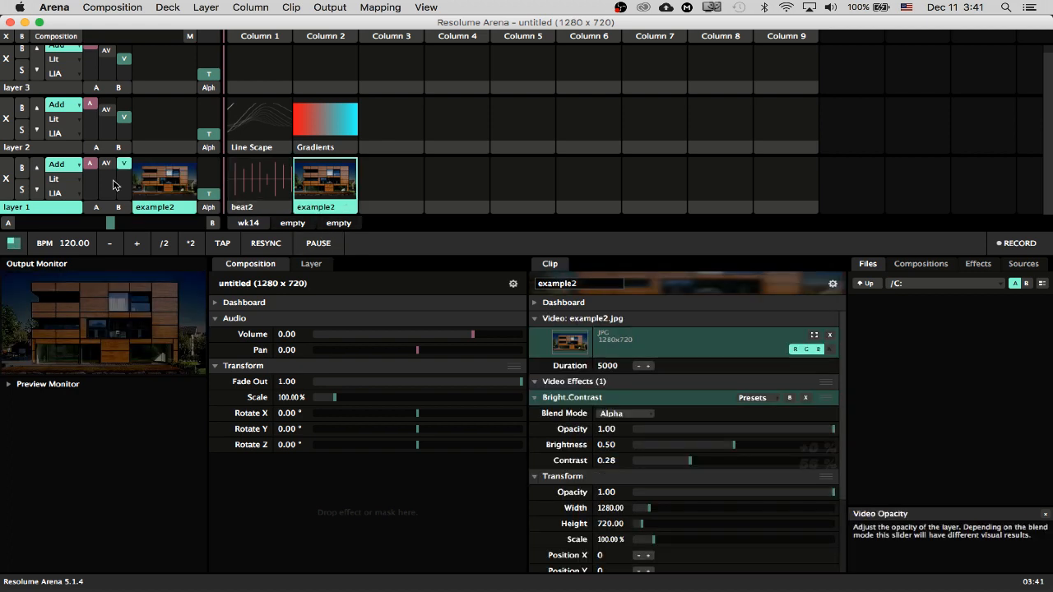
{"action": "left_click", "coordinate": [5, 176]}
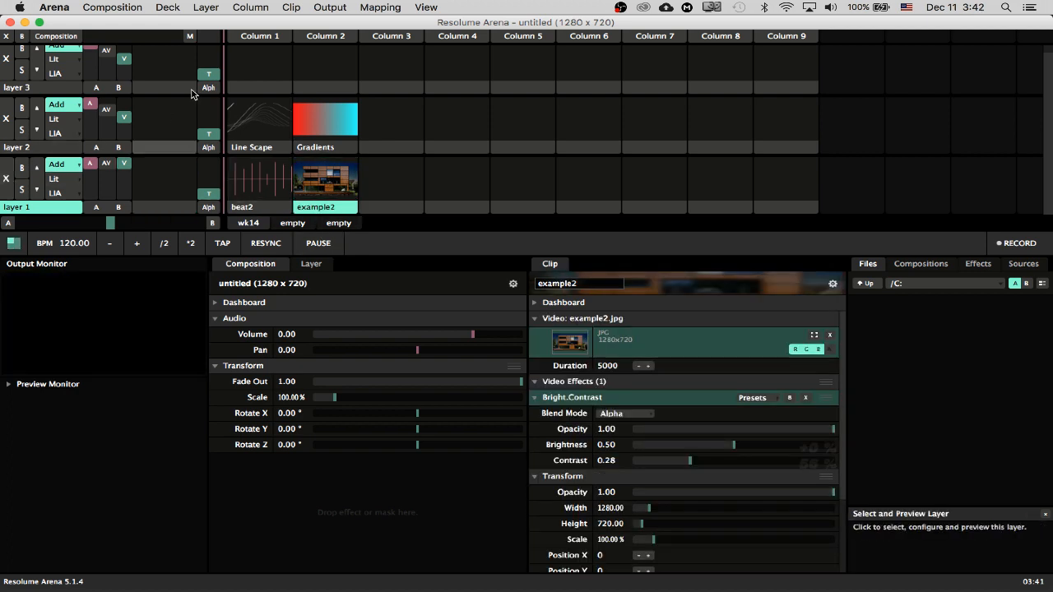
Step: Switch to Finder, select example.jpg in the Desktop folder dsu/wk14, and move the Finder window higher
{"action": "key", "text": "super+Tab"}
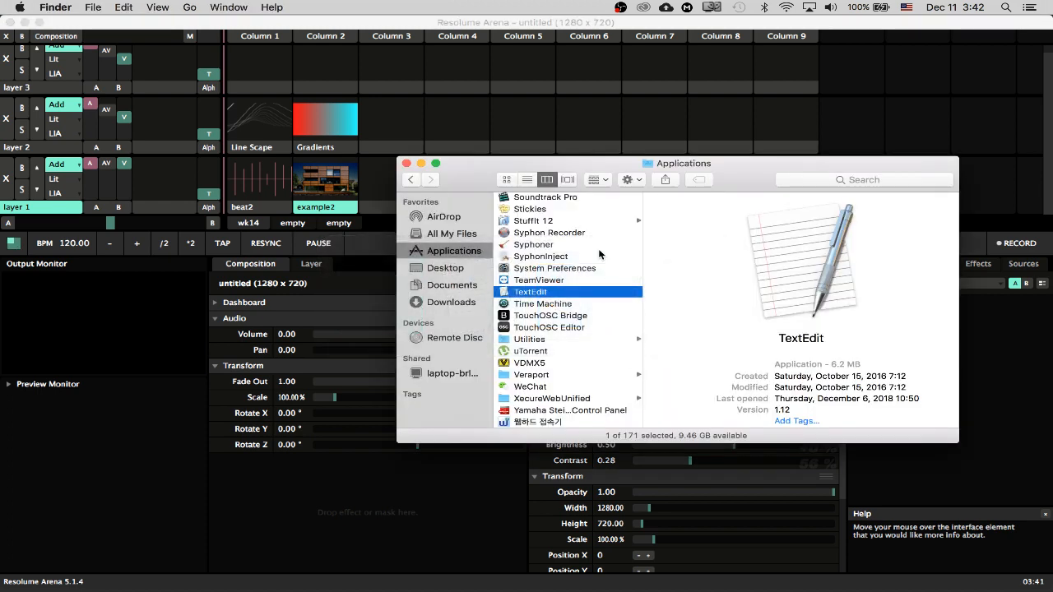
{"action": "left_click", "coordinate": [445, 269]}
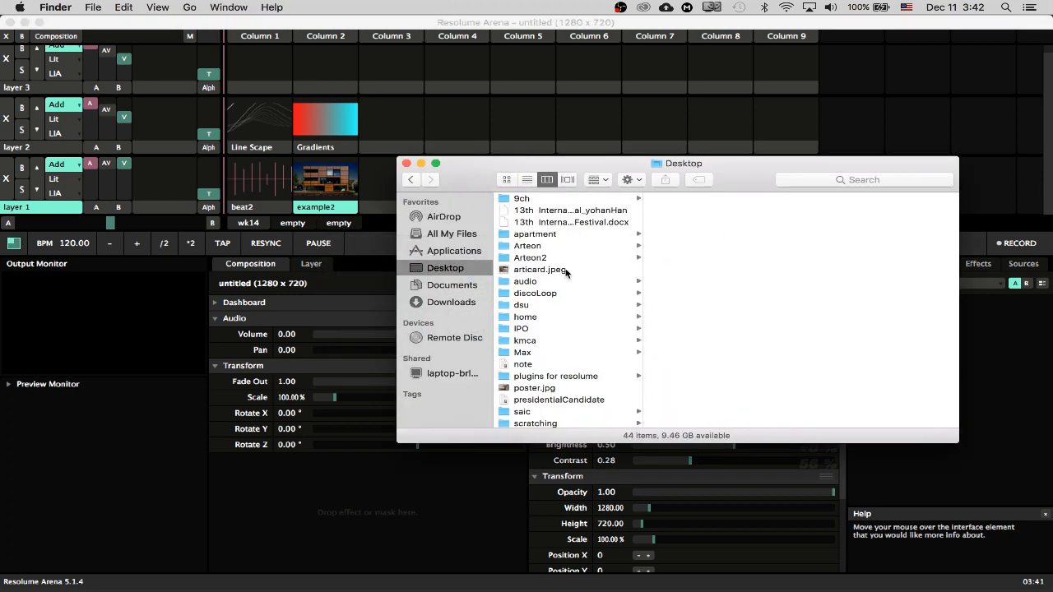
{"action": "left_click", "coordinate": [533, 306]}
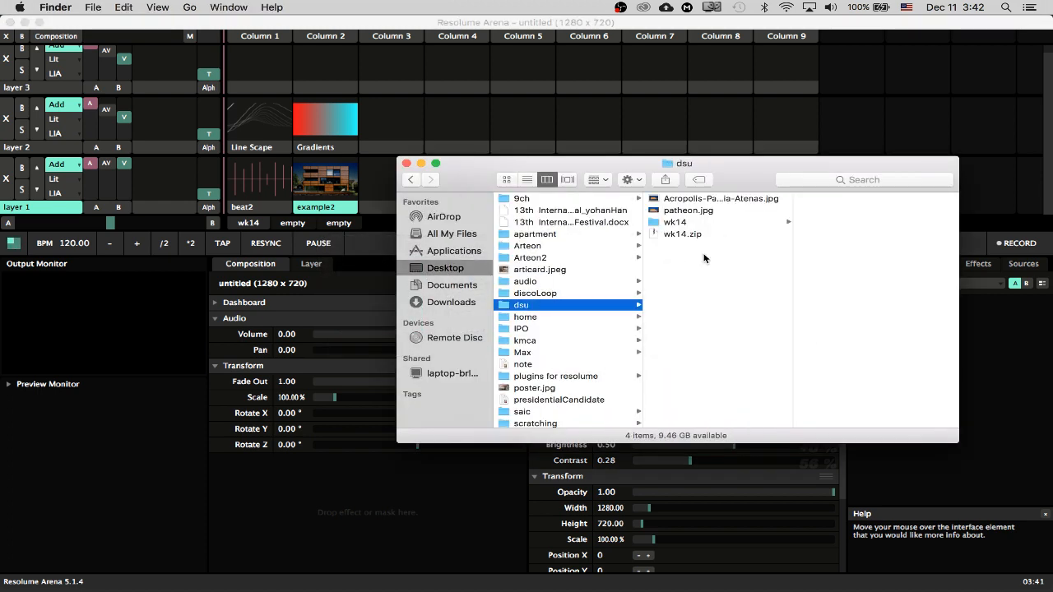
{"action": "left_click", "coordinate": [684, 224]}
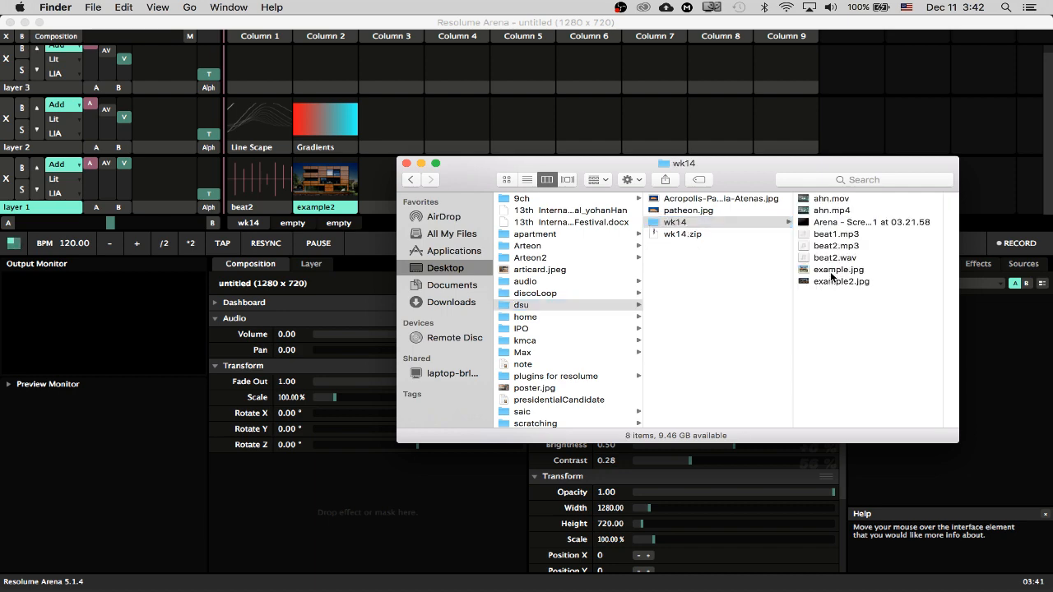
{"action": "left_click", "coordinate": [823, 269]}
{"action": "left_click_drag", "start_coordinate": [734, 165], "coordinate": [689, 112]}
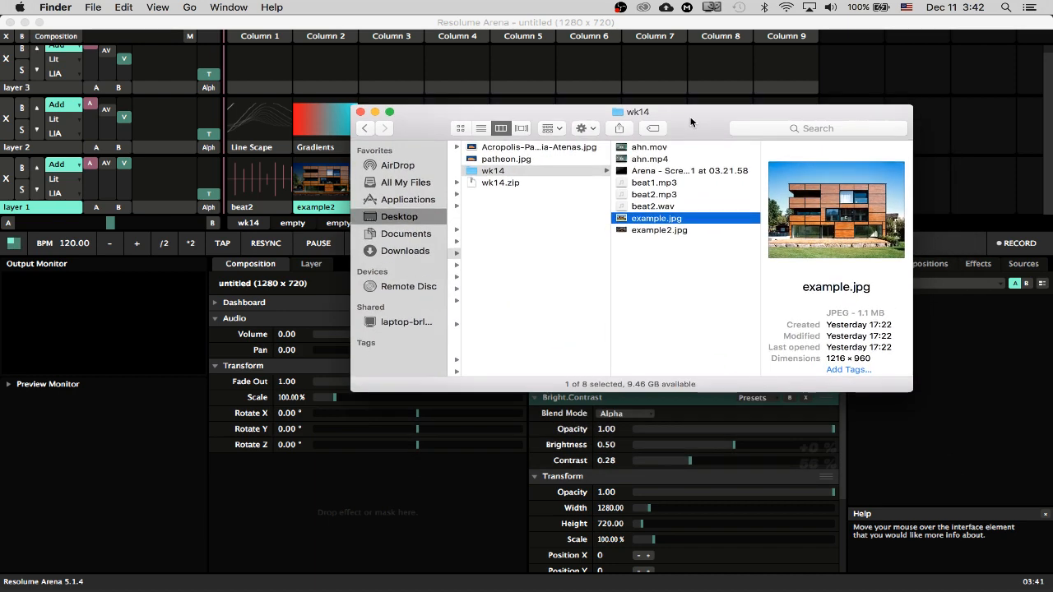
Step: Preview example.jpg and example2.jpg at large size, switching between them to compare the two building photos
{"action": "key", "text": "space"}
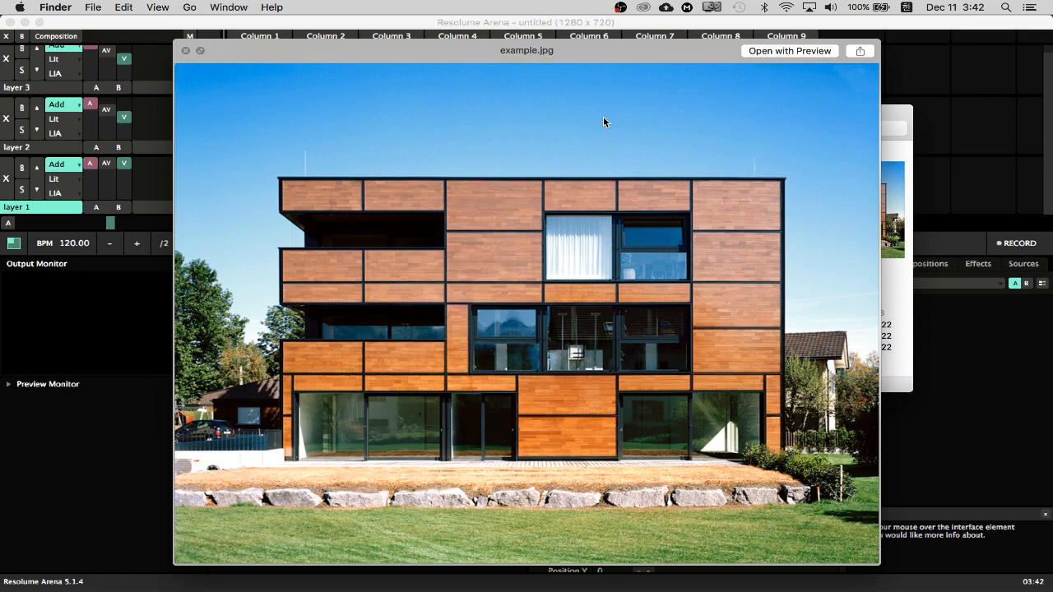
{"action": "key", "text": "space"}
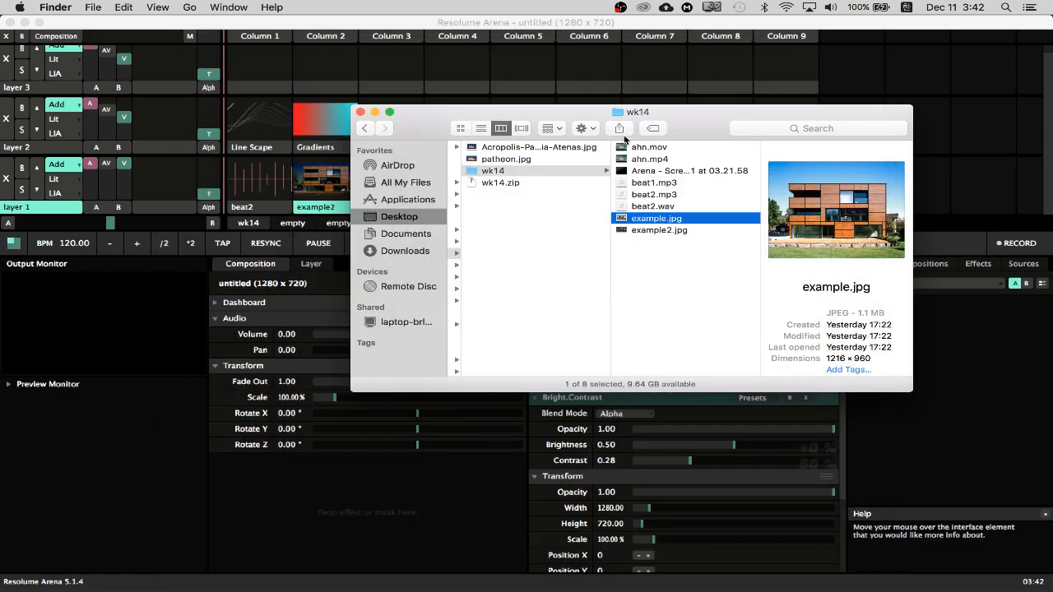
{"action": "key", "text": "space"}
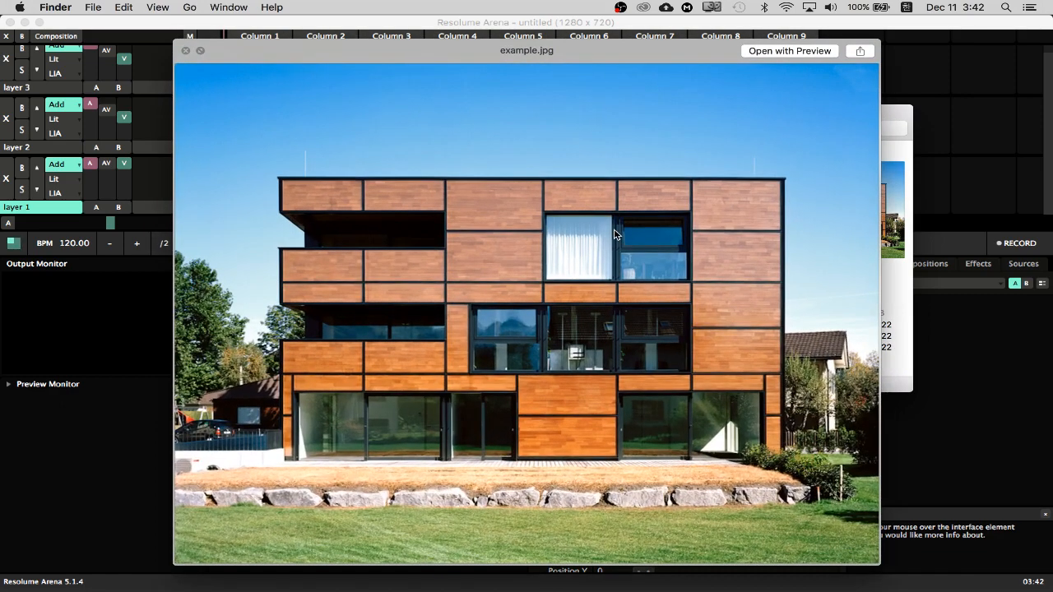
{"action": "key", "text": "Down"}
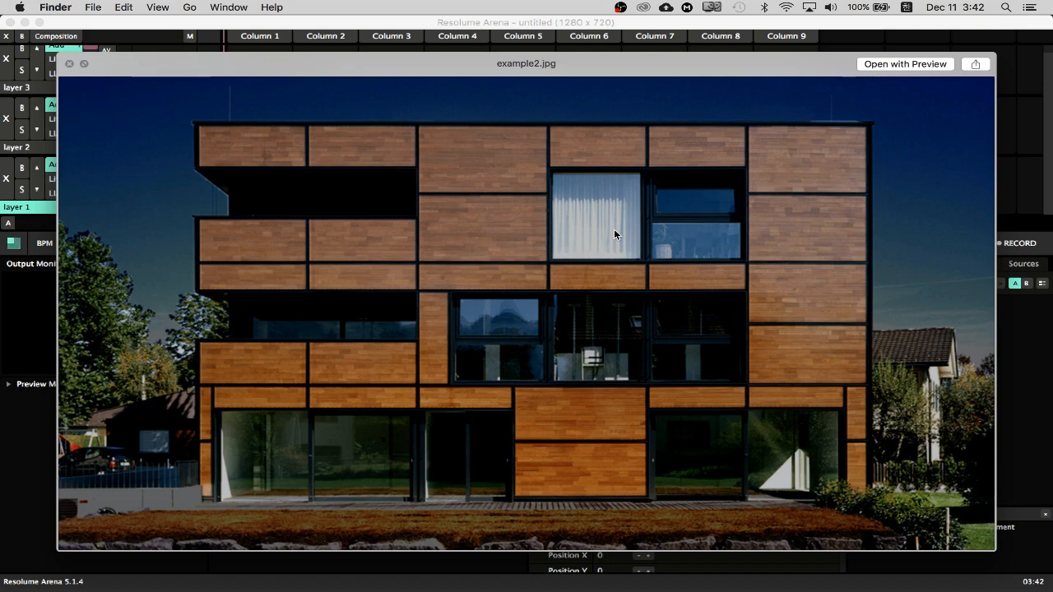
{"action": "key", "text": "Up"}
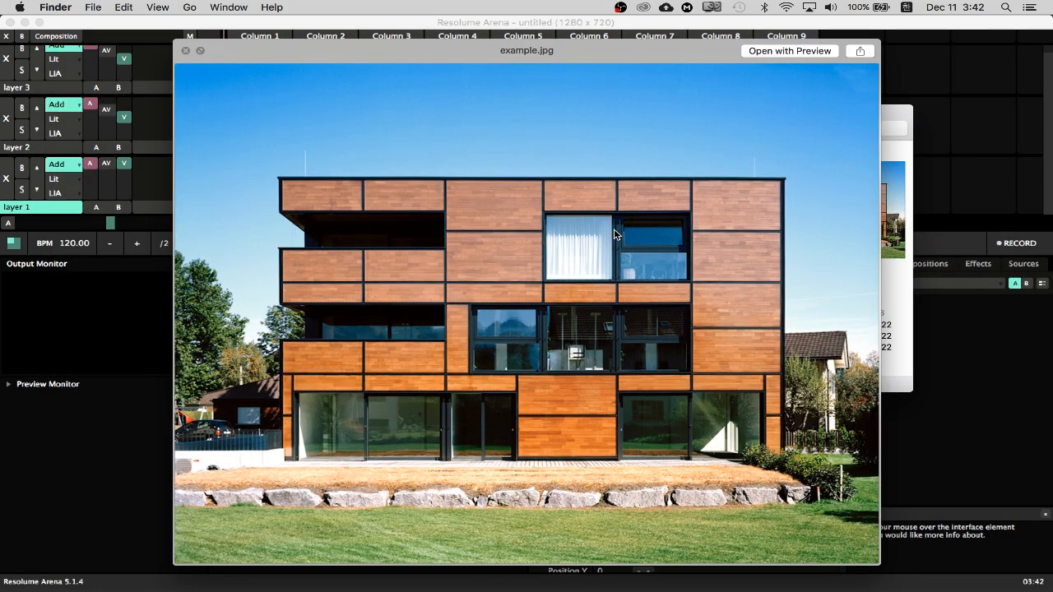
{"action": "key", "text": "Down"}
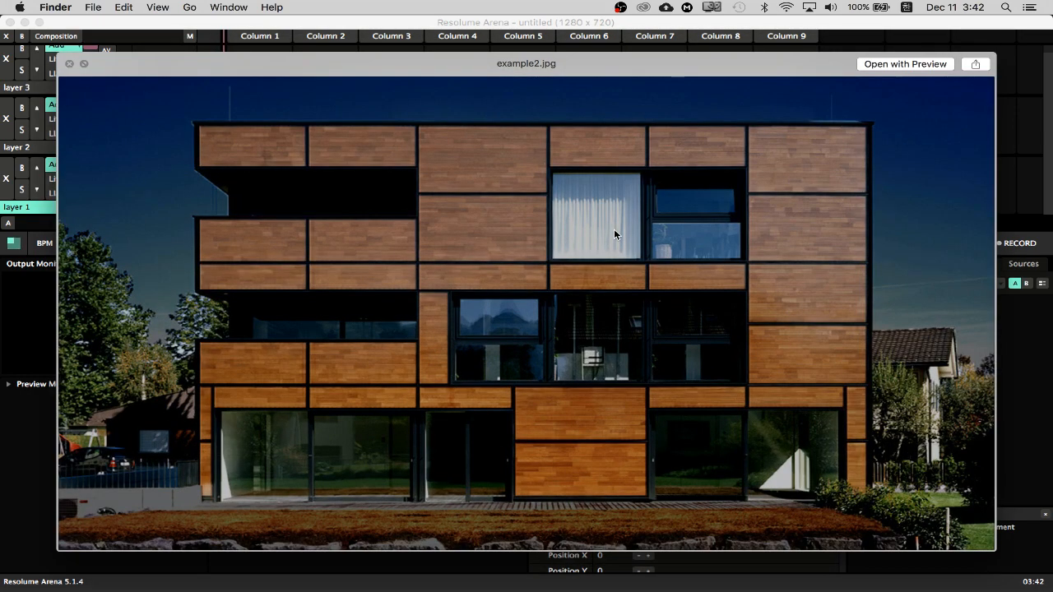
Step: Close the example2.jpg preview, move the Finder window aside, and switch back to Resolume Arena
{"action": "key", "text": "space"}
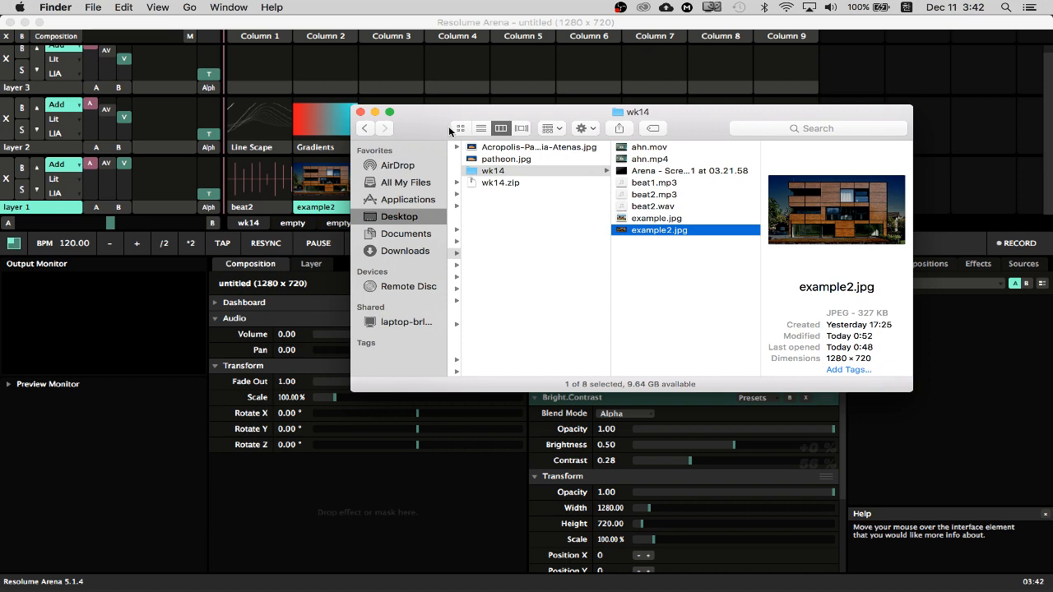
{"action": "left_click_drag", "start_coordinate": [448, 126], "coordinate": [555, 121]}
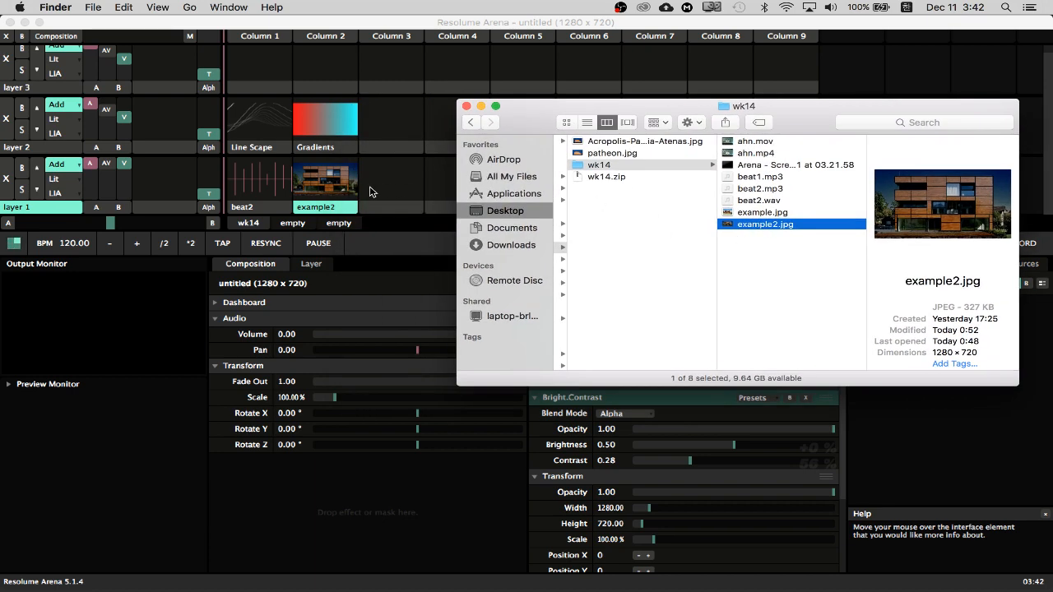
{"action": "left_click", "coordinate": [336, 21]}
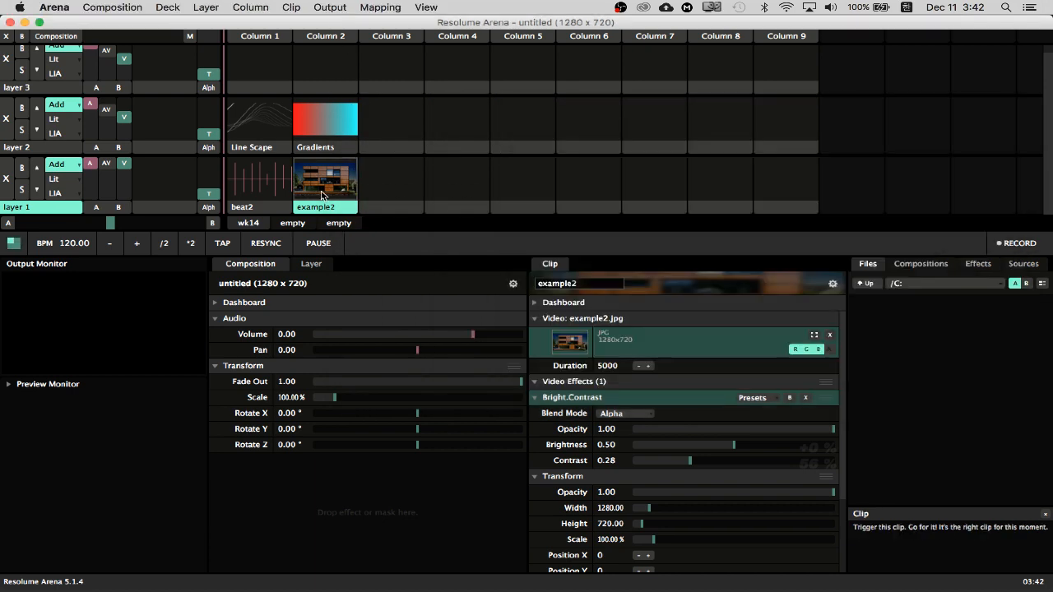
Step: Play the beat2 clip briefly, clear layer 1, and start the Line Scape clip on layer 2
{"action": "left_click", "coordinate": [262, 184]}
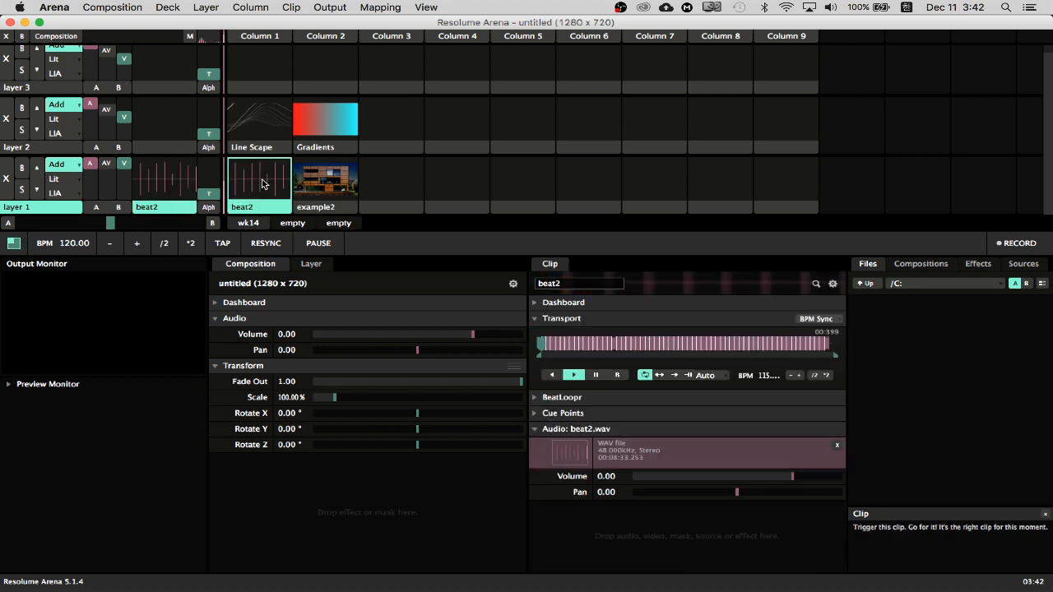
{"action": "left_click", "coordinate": [5, 180]}
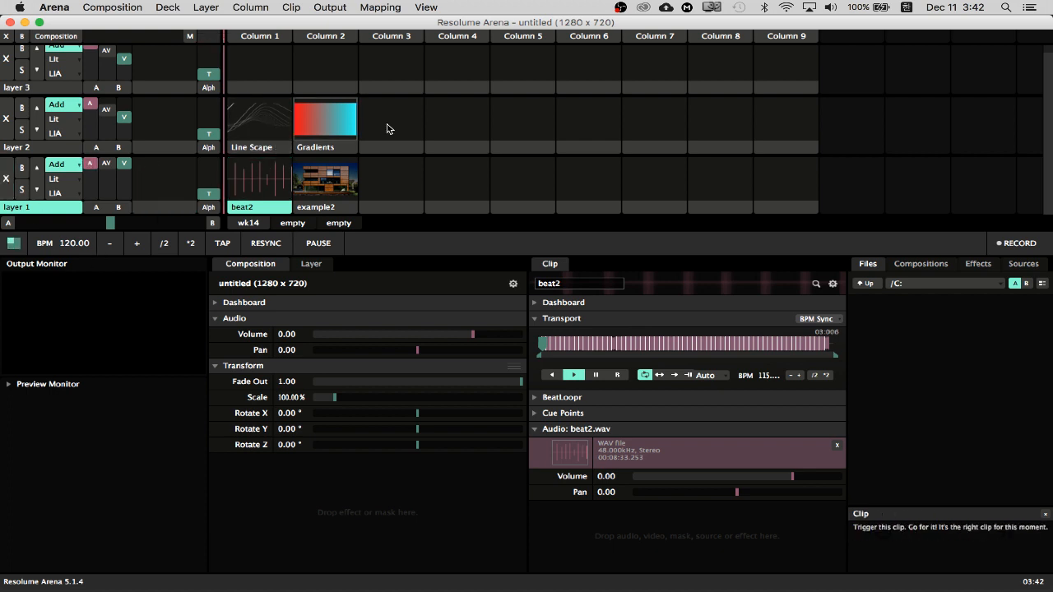
{"action": "left_click", "coordinate": [257, 127]}
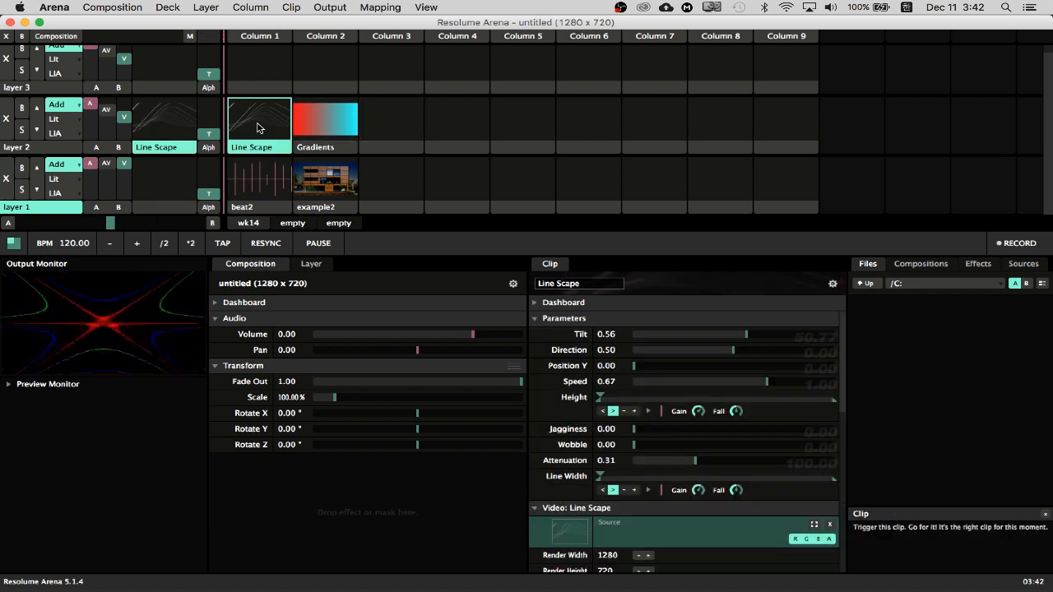
Step: List the available sources and alternate between the Gradients and Line Scape clips on layer 2 to compare their output
{"action": "left_click", "coordinate": [1024, 264]}
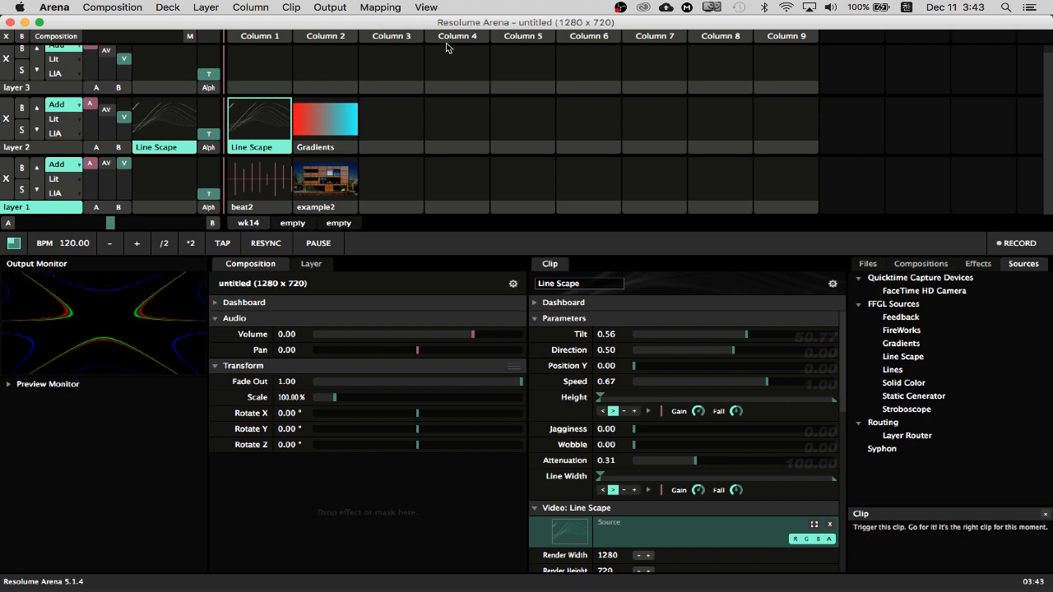
{"action": "left_click", "coordinate": [312, 122]}
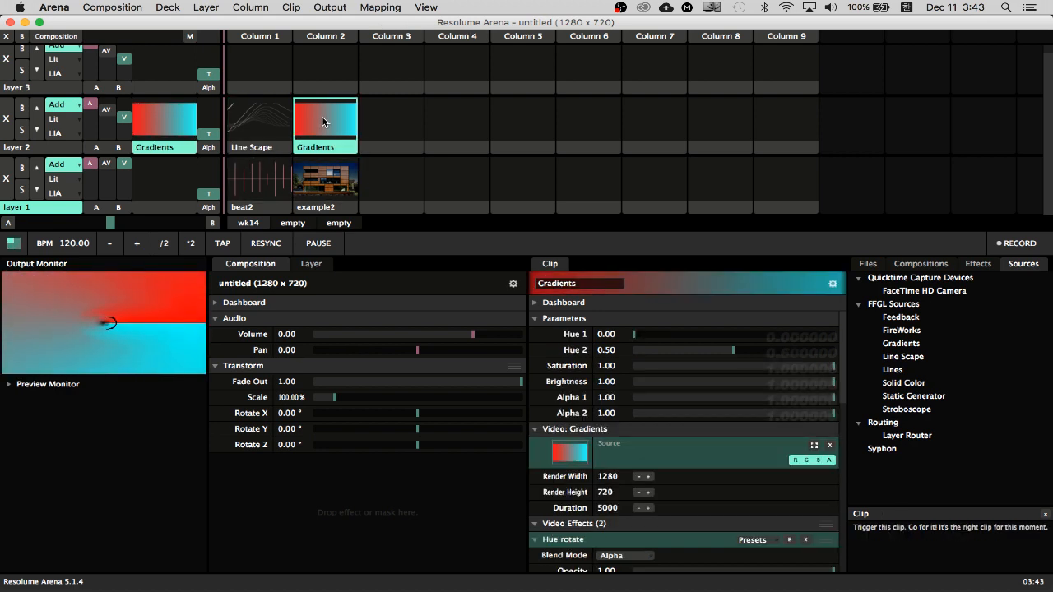
{"action": "left_click", "coordinate": [270, 121]}
{"action": "left_click", "coordinate": [340, 116]}
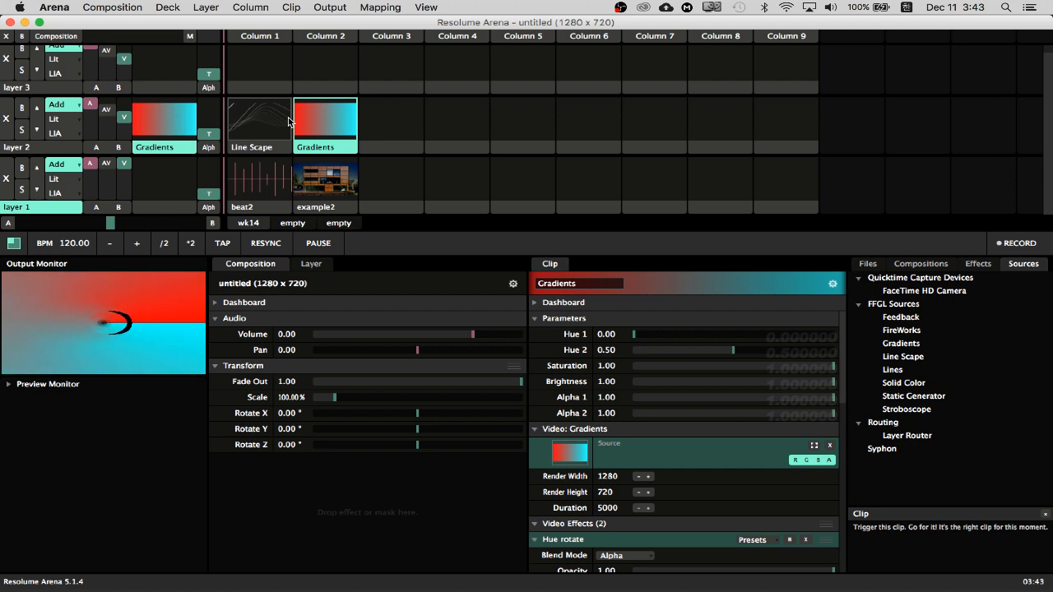
{"action": "left_click", "coordinate": [263, 126]}
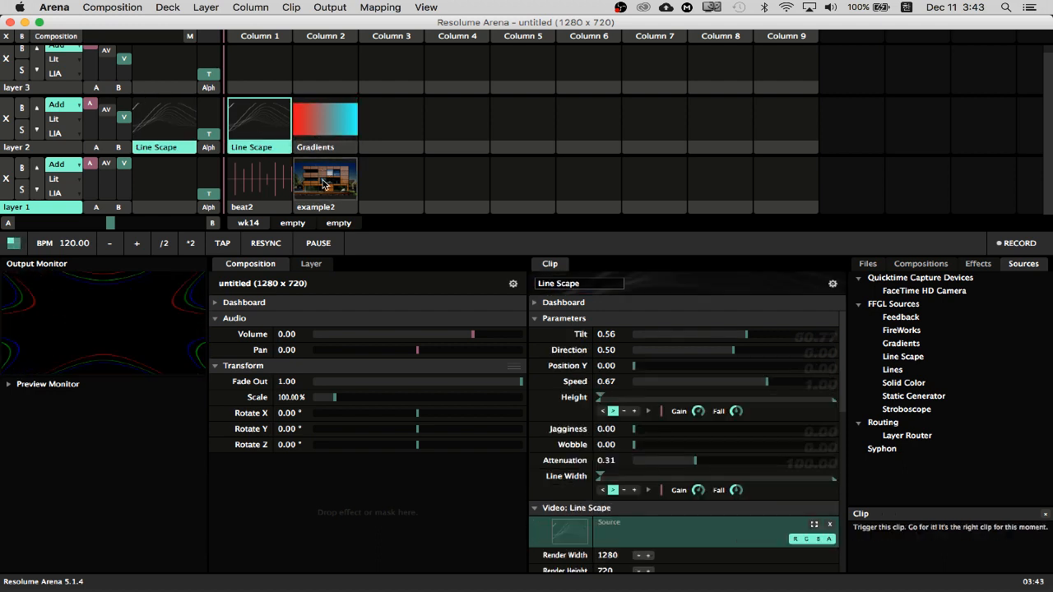
Step: Clear layer 2 so only example2 plays on layer 1, and open the advanced output setup in a window moved slightly higher
{"action": "left_click", "coordinate": [5, 118]}
{"action": "left_click", "coordinate": [325, 181]}
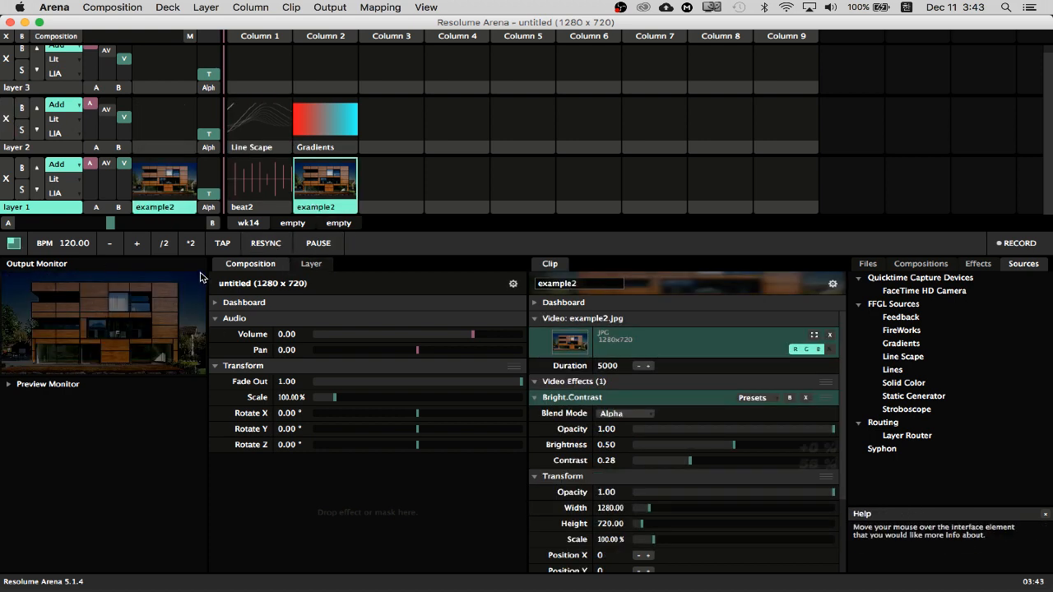
{"action": "left_click", "coordinate": [336, 7]}
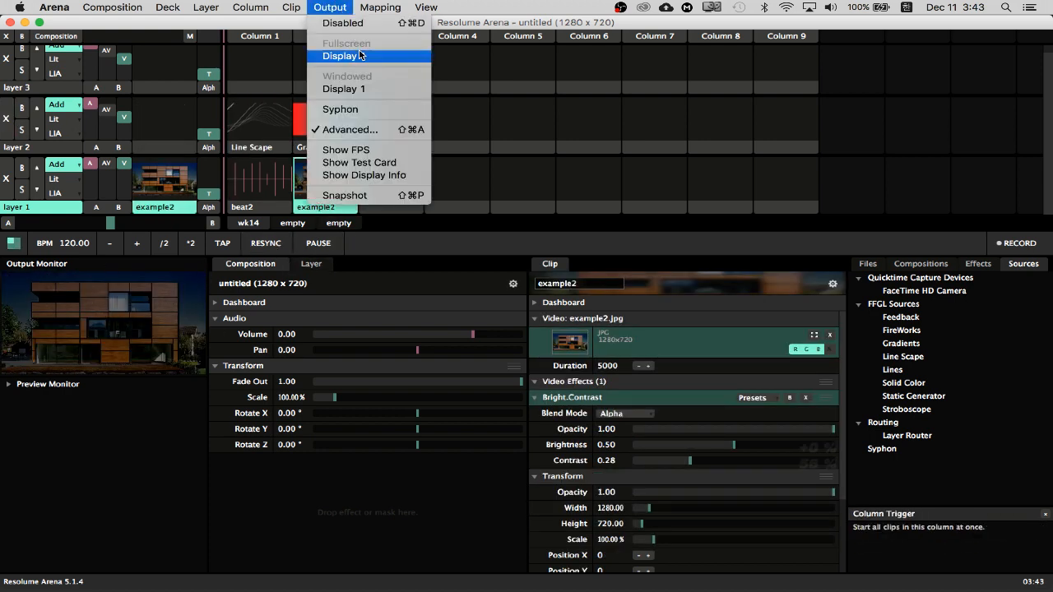
{"action": "left_click", "coordinate": [363, 130]}
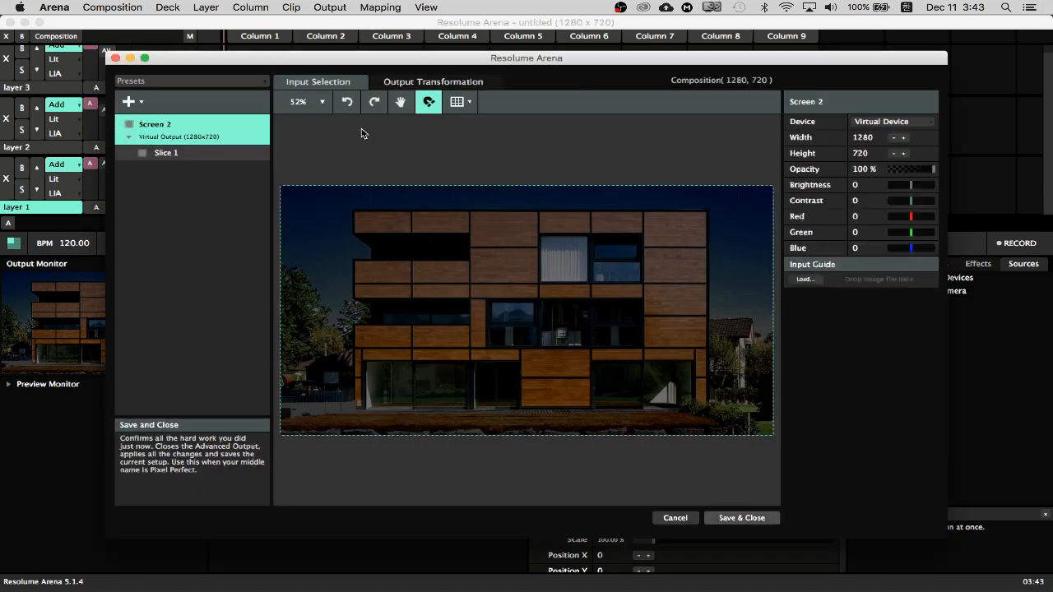
{"action": "left_click_drag", "start_coordinate": [451, 63], "coordinate": [432, 47]}
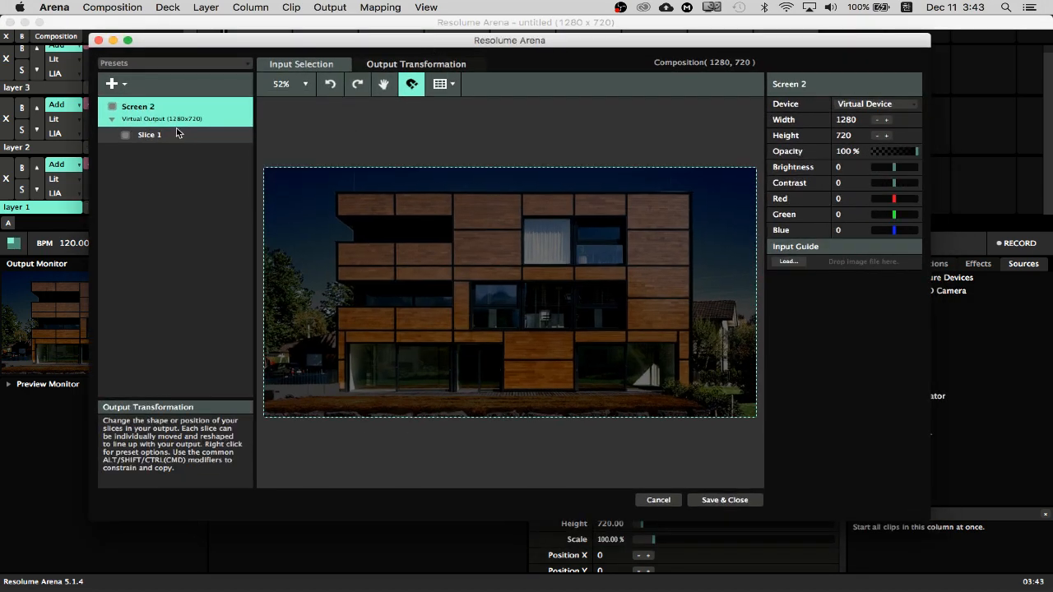
Step: Rename the output screen "Screen 2" as "Virtual Projection"
{"action": "double_click", "coordinate": [140, 107]}
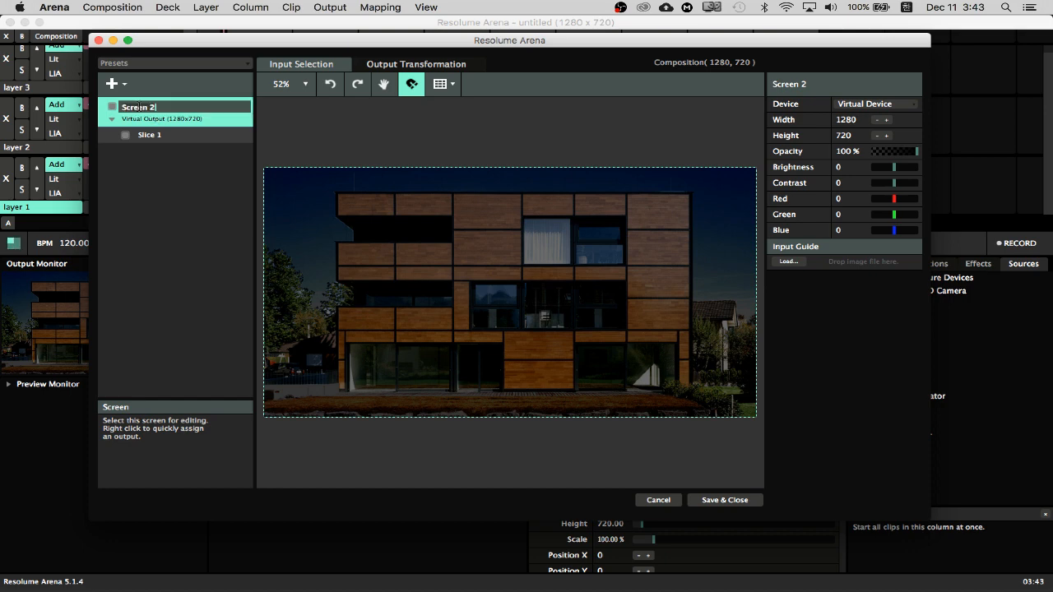
{"action": "key", "text": "BackSpace"}
{"action": "key", "text": "BackSpace"}
{"action": "key", "text": "BackSpace"}
{"action": "key", "text": "BackSpace"}
{"action": "key", "text": "BackSpace"}
{"action": "key", "text": "BackSpace"}
{"action": "key", "text": "BackSpace"}
{"action": "key", "text": "BackSpace"}
{"action": "key", "text": "BackSpace"}
{"action": "type", "text": "Virtual Projection"}
{"action": "key", "text": "Return"}
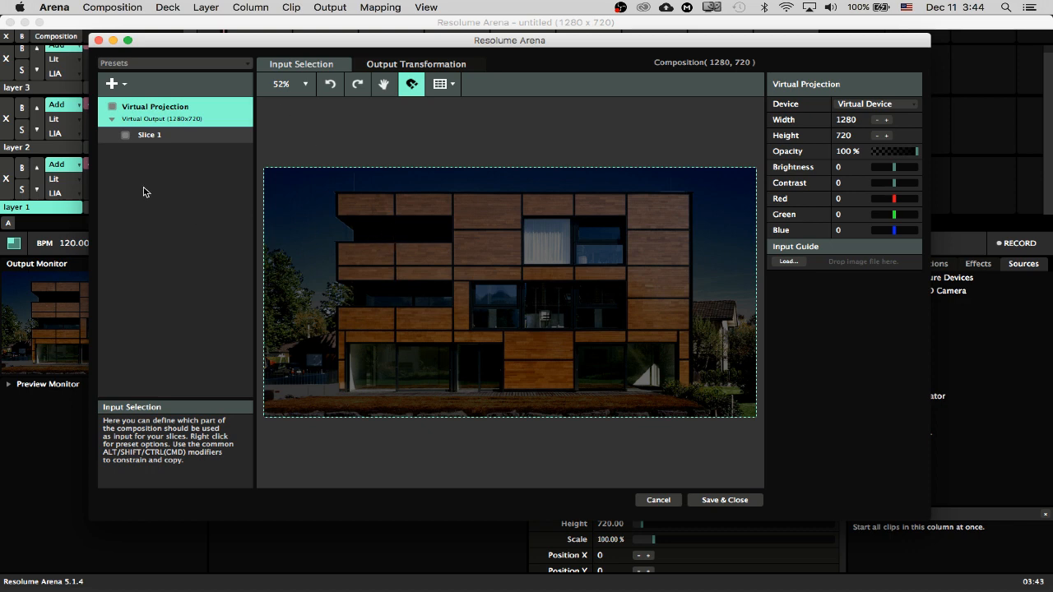
Step: Draw a four-point polygon slice tracing the leftmost wood panel in the building's top row
{"action": "left_click", "coordinate": [114, 83]}
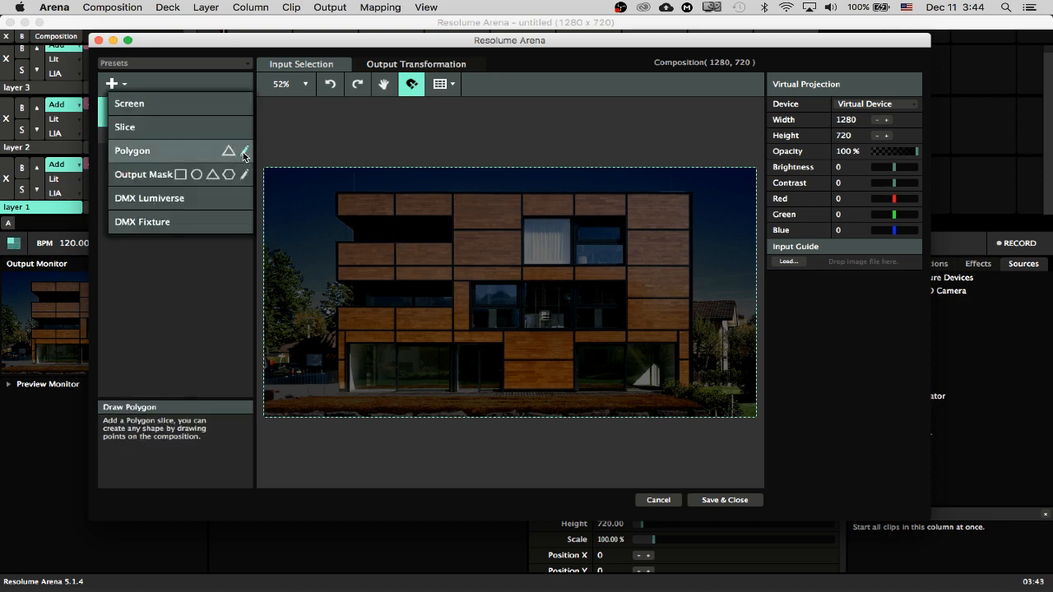
{"action": "left_click", "coordinate": [244, 153]}
{"action": "scroll", "coordinate": [367, 221], "scroll_direction": "up", "scroll_amount": 5}
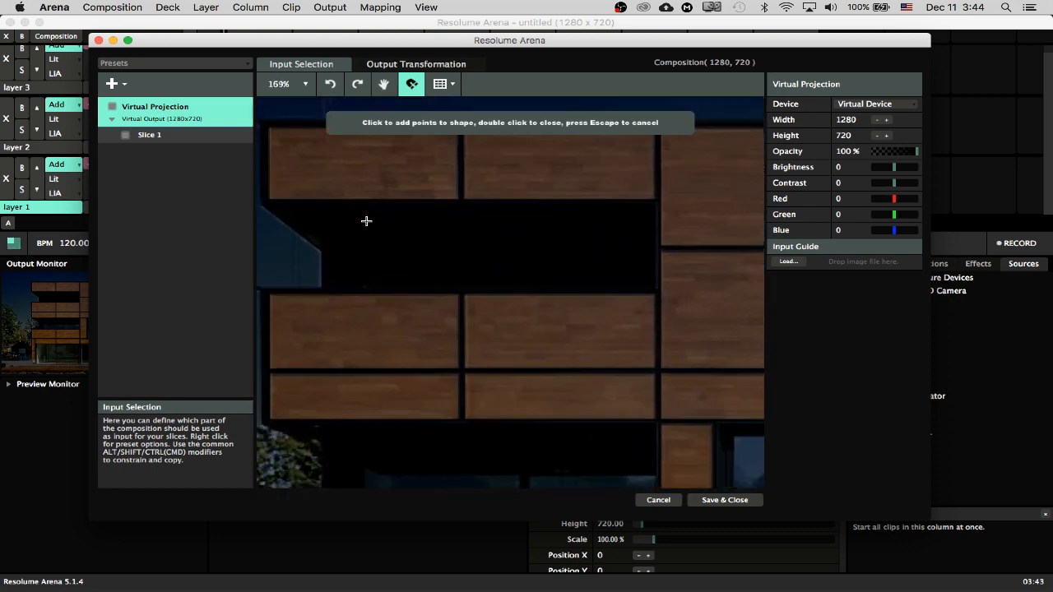
{"action": "scroll", "coordinate": [366, 221], "scroll_direction": "up", "scroll_amount": 1}
{"action": "key", "text": "space"}
{"action": "left_click_drag", "start_coordinate": [351, 209], "coordinate": [418, 336]}
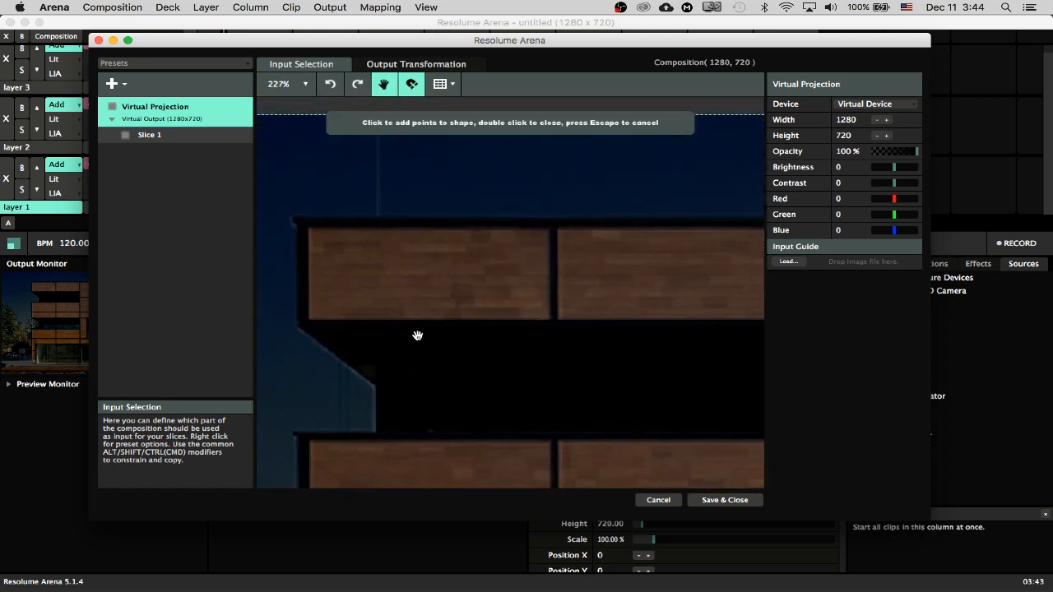
{"action": "left_click", "coordinate": [309, 228]}
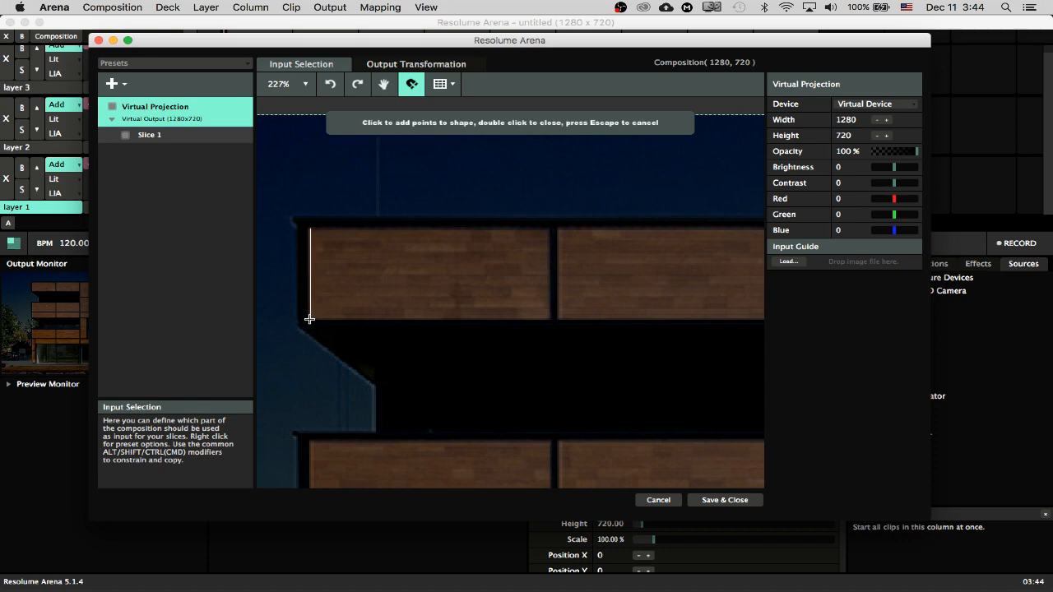
{"action": "left_click", "coordinate": [310, 319]}
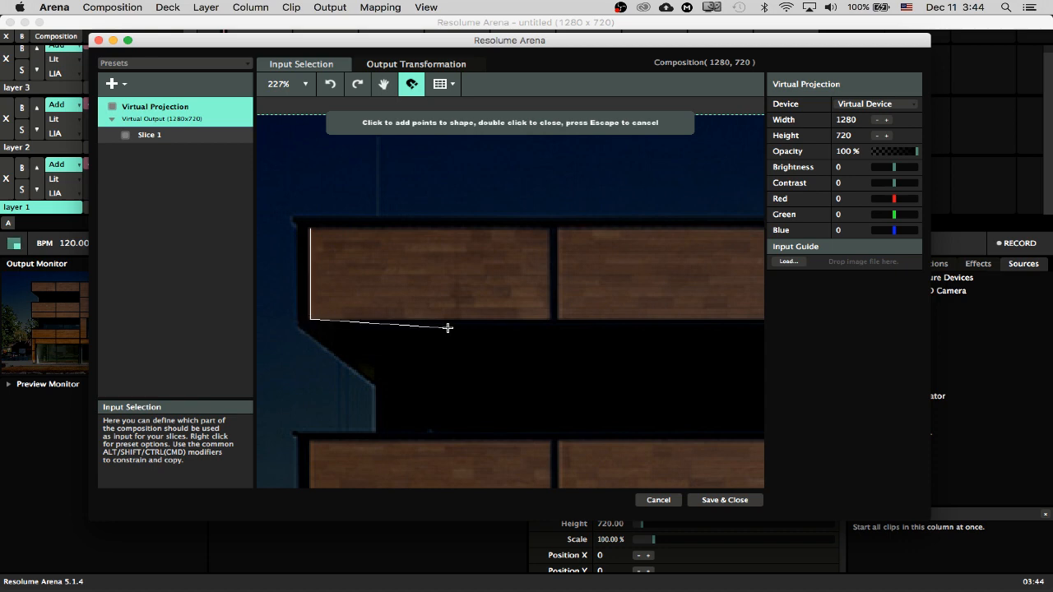
{"action": "left_click", "coordinate": [548, 318]}
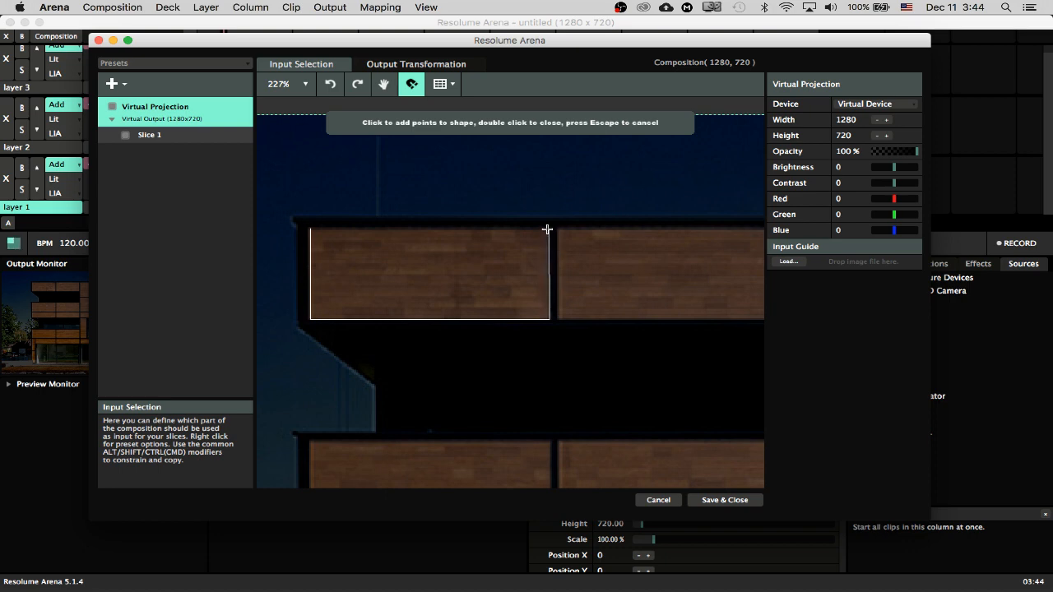
{"action": "left_click", "coordinate": [548, 231]}
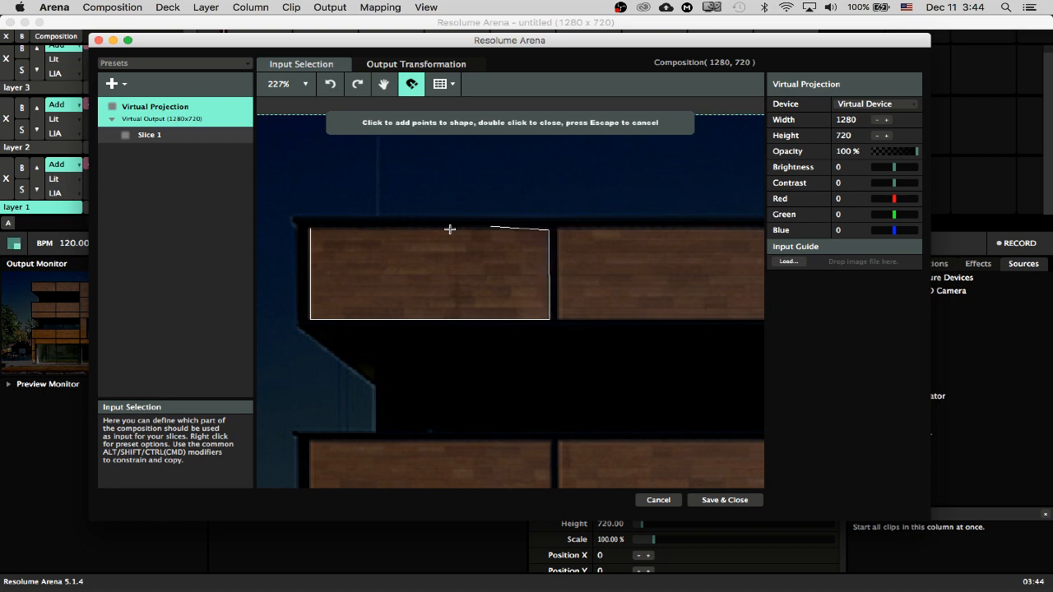
{"action": "left_click", "coordinate": [311, 232]}
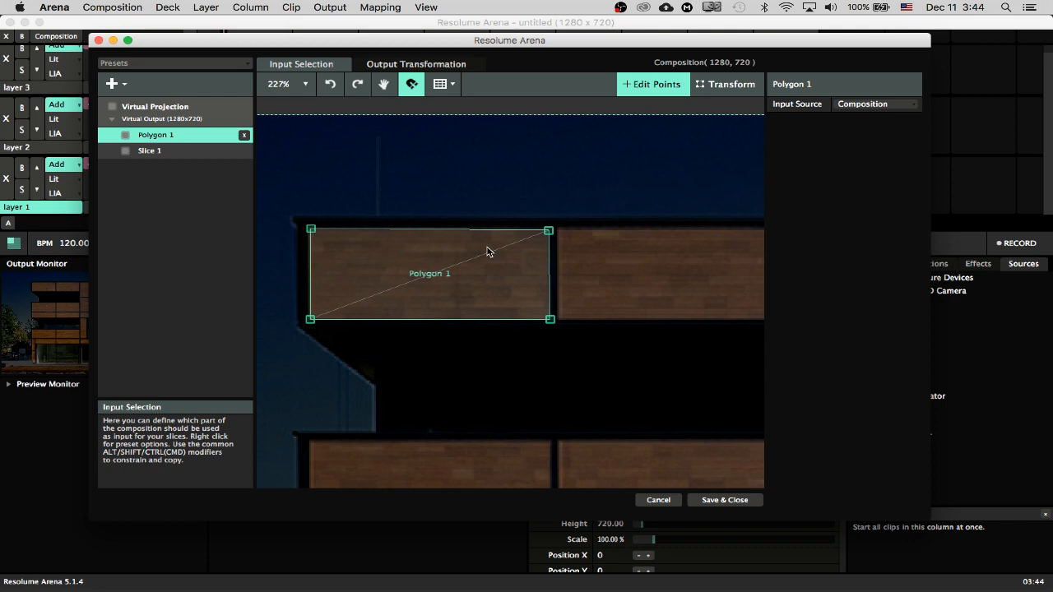
Step: Duplicate Polygon 1 and move the copy onto the adjacent top-row wood panel, centred at about X 415, Y 106
{"action": "scroll", "coordinate": [488, 252], "scroll_direction": "down", "scroll_amount": 5}
{"action": "key", "text": "space"}
{"action": "left_click_drag", "start_coordinate": [626, 264], "coordinate": [518, 263]}
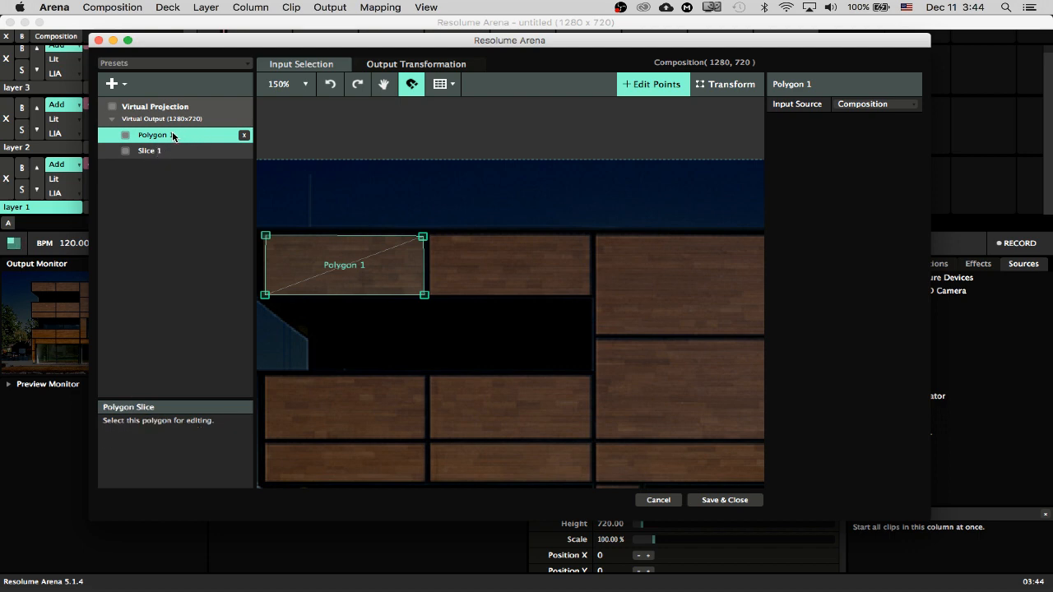
{"action": "key", "text": "super+d"}
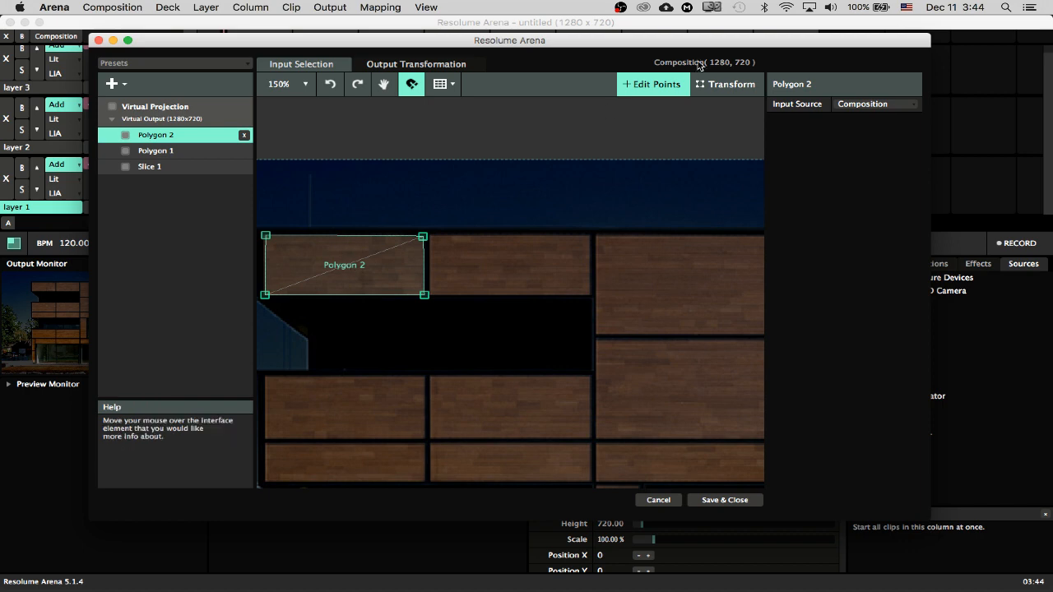
{"action": "left_click", "coordinate": [724, 84]}
{"action": "left_click_drag", "start_coordinate": [341, 260], "coordinate": [506, 265]}
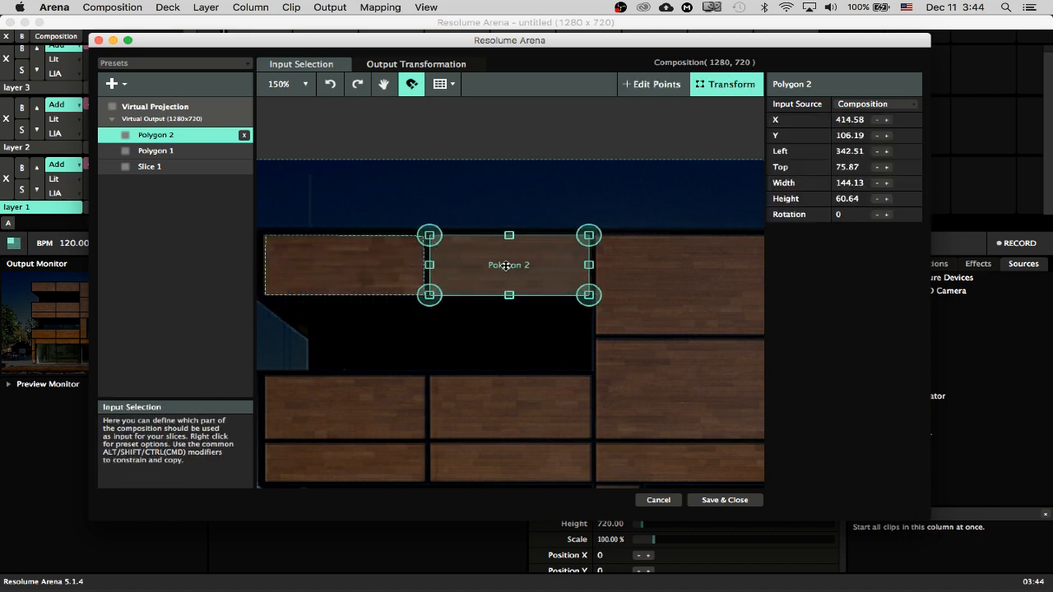
Step: Fit Polygon 2's right edge to its panel, placing the lower-right point at X 488, Y 137 and the upper-right at X 488, Y 76
{"action": "scroll", "coordinate": [543, 265], "scroll_direction": "up", "scroll_amount": 10}
{"action": "scroll", "coordinate": [543, 266], "scroll_direction": "down", "scroll_amount": 3}
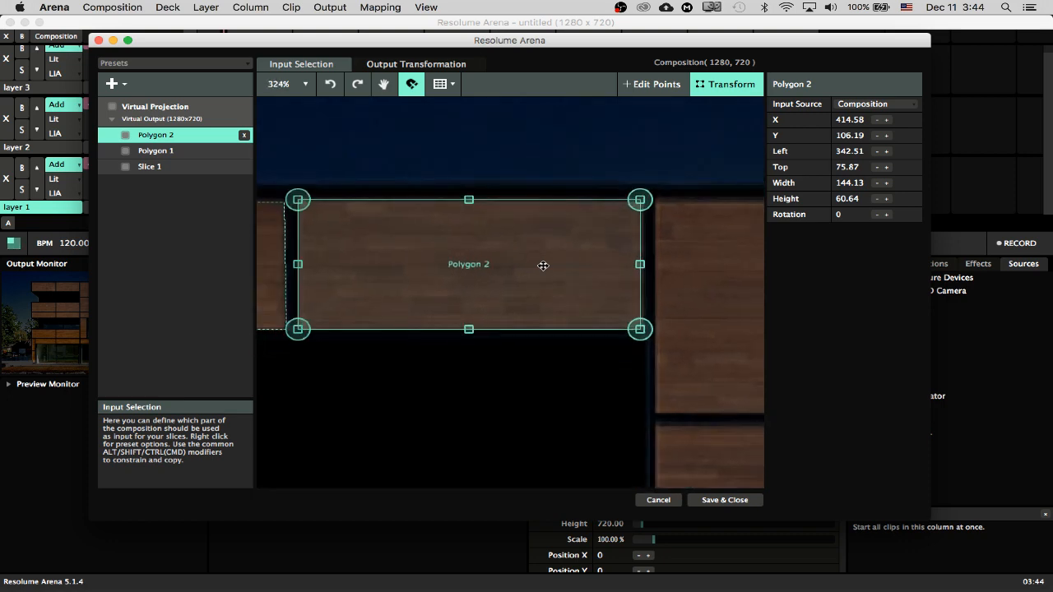
{"action": "left_click_drag", "start_coordinate": [500, 263], "coordinate": [529, 277]}
{"action": "left_click", "coordinate": [653, 85]}
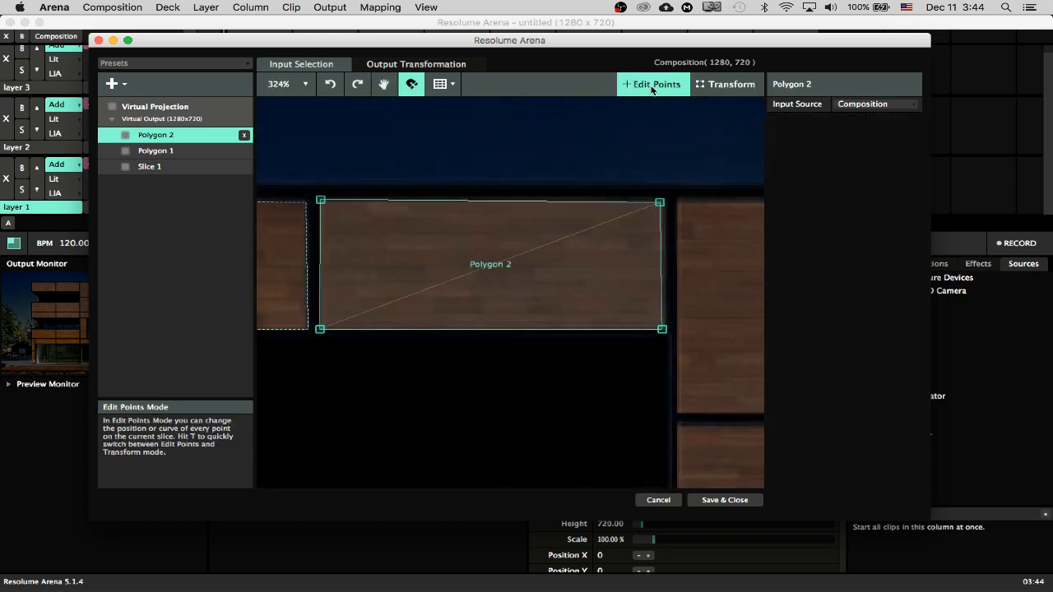
{"action": "left_click", "coordinate": [663, 329]}
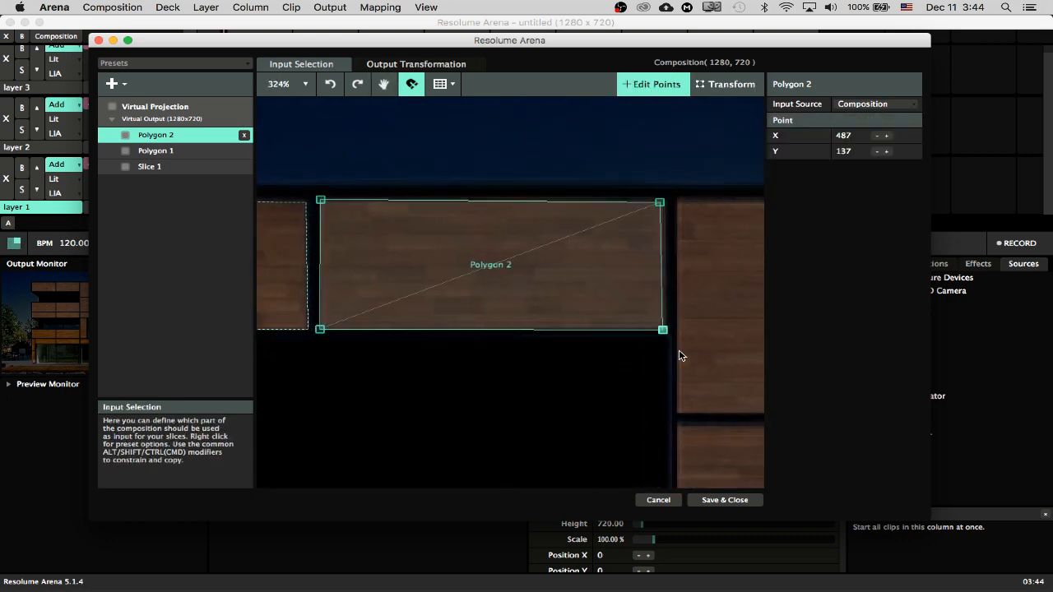
{"action": "key", "text": "Right"}
{"action": "key", "text": "Up"}
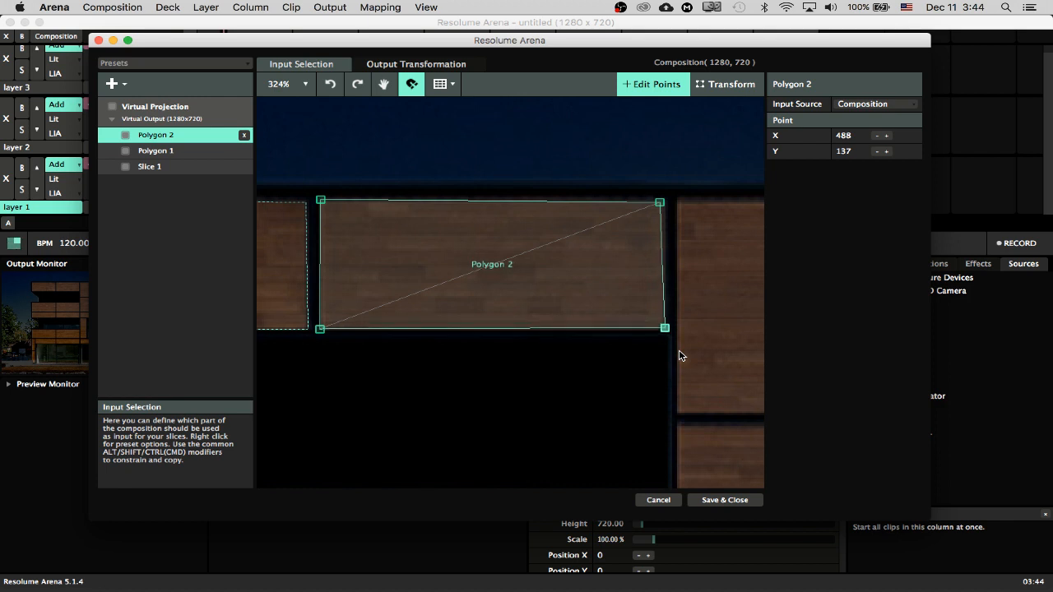
{"action": "left_click_drag", "start_coordinate": [660, 203], "coordinate": [666, 204]}
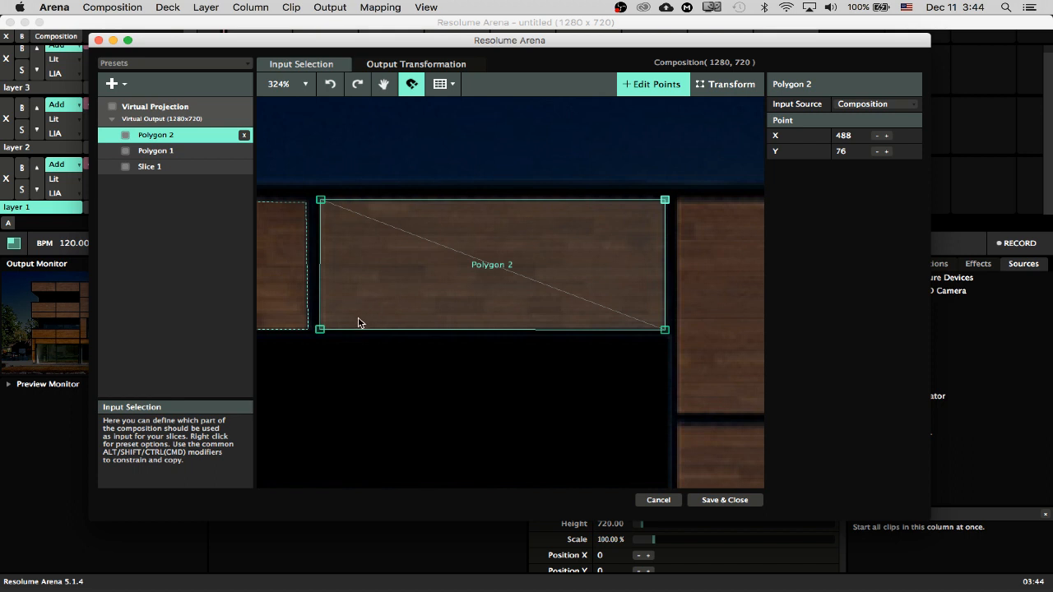
Step: Turn off snapping and align Polygon 2's lower-left point with the panel corner at X 342.88, Y 136.51
{"action": "left_click_drag", "start_coordinate": [324, 331], "coordinate": [331, 333]}
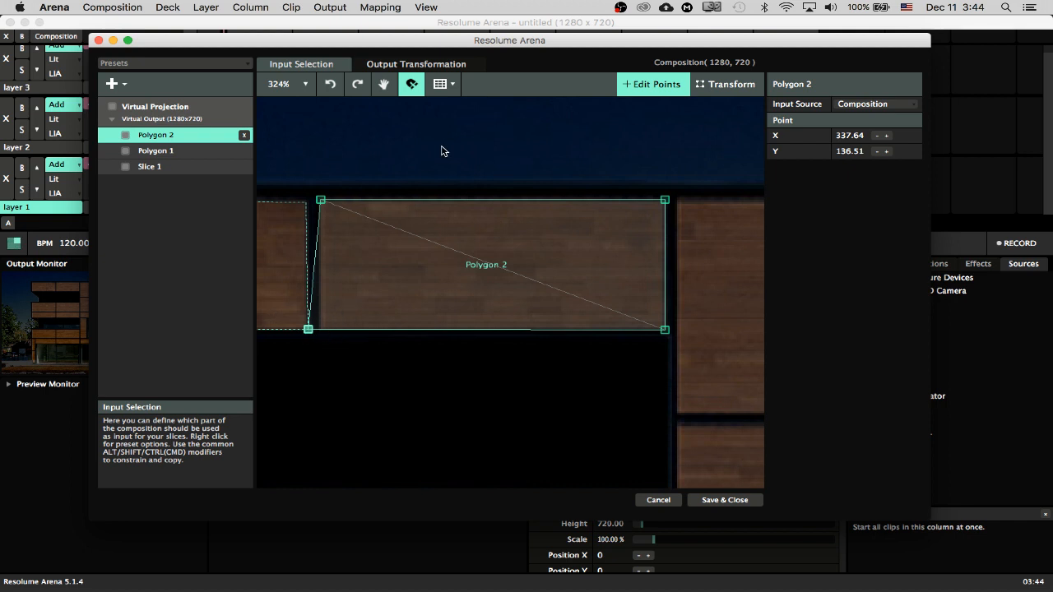
{"action": "left_click", "coordinate": [409, 85]}
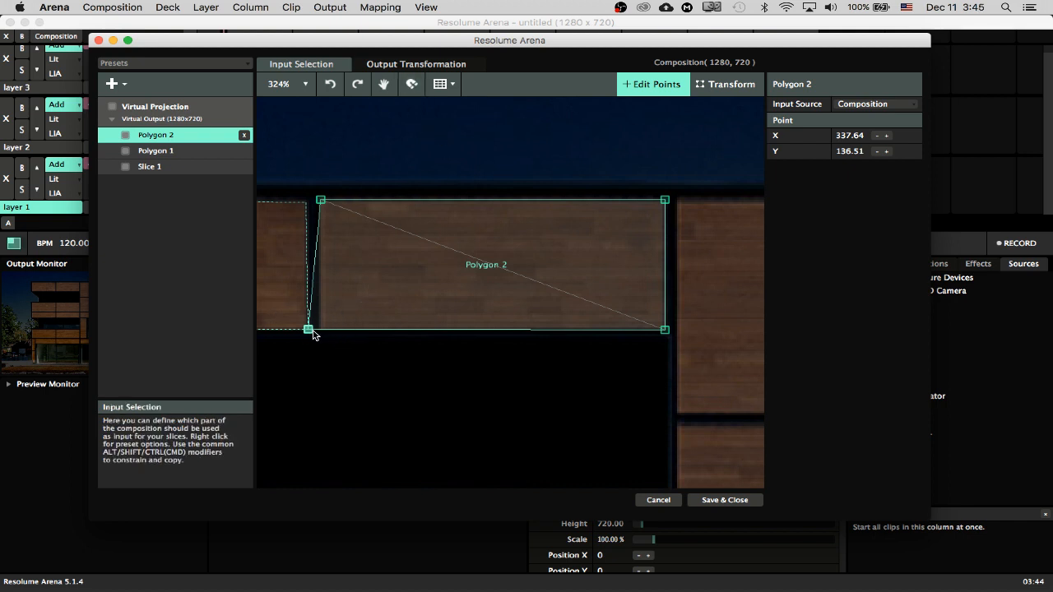
{"action": "left_click_drag", "start_coordinate": [310, 332], "coordinate": [325, 335]}
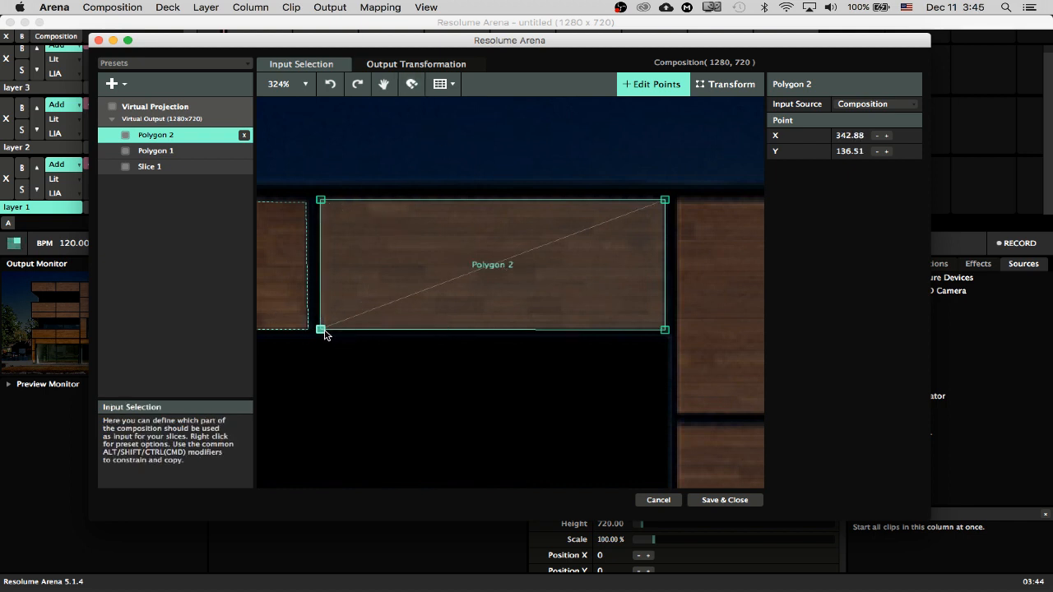
Step: Delete the full-frame Slice 1 from the virtual output, leaving only the polygon slices
{"action": "key", "text": "space"}
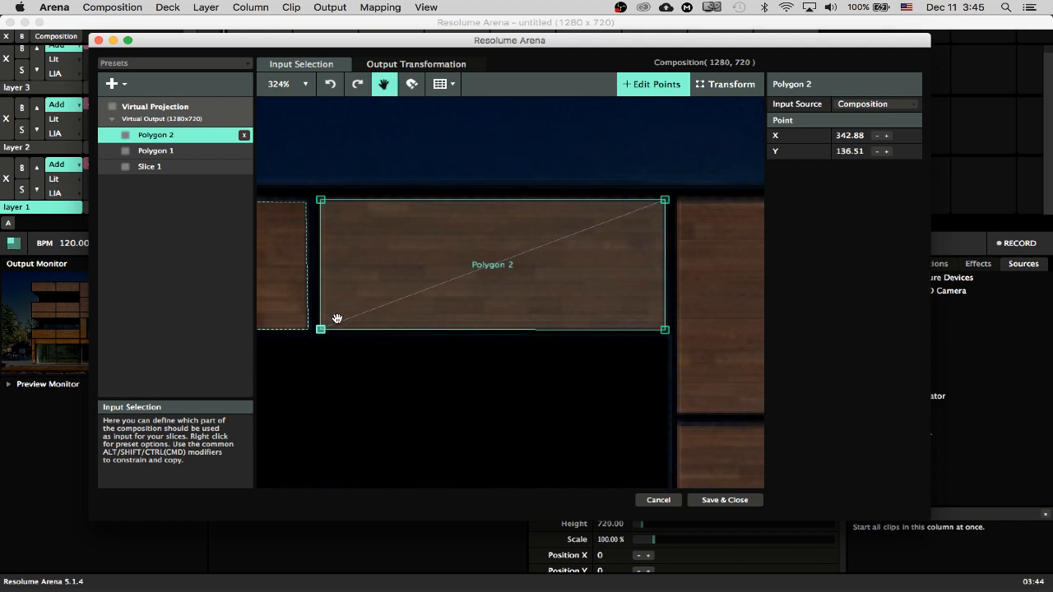
{"action": "left_click_drag", "start_coordinate": [341, 315], "coordinate": [668, 305]}
{"action": "left_click", "coordinate": [630, 191]}
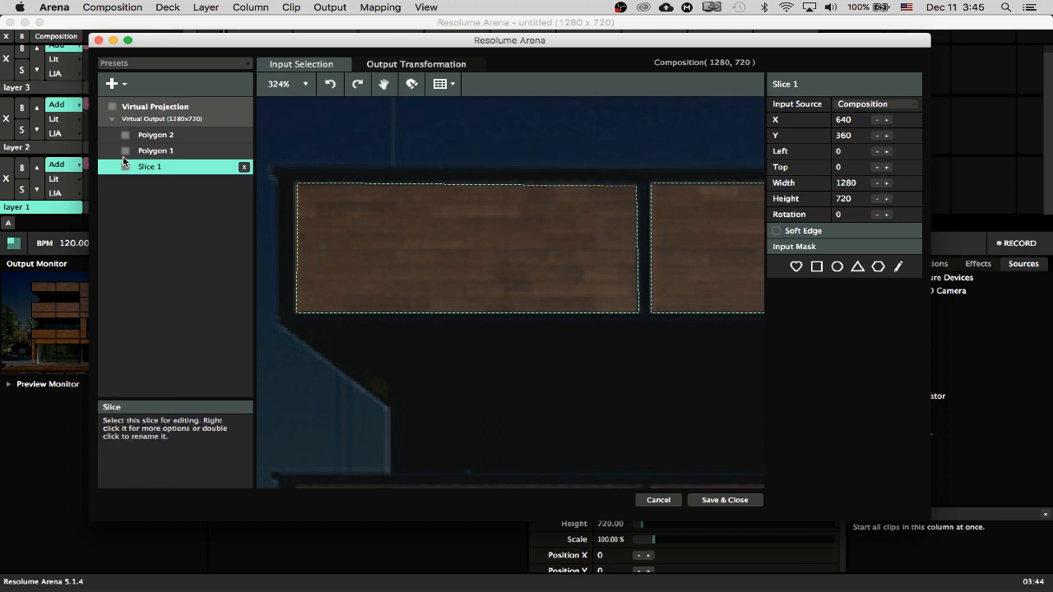
{"action": "left_click", "coordinate": [244, 167]}
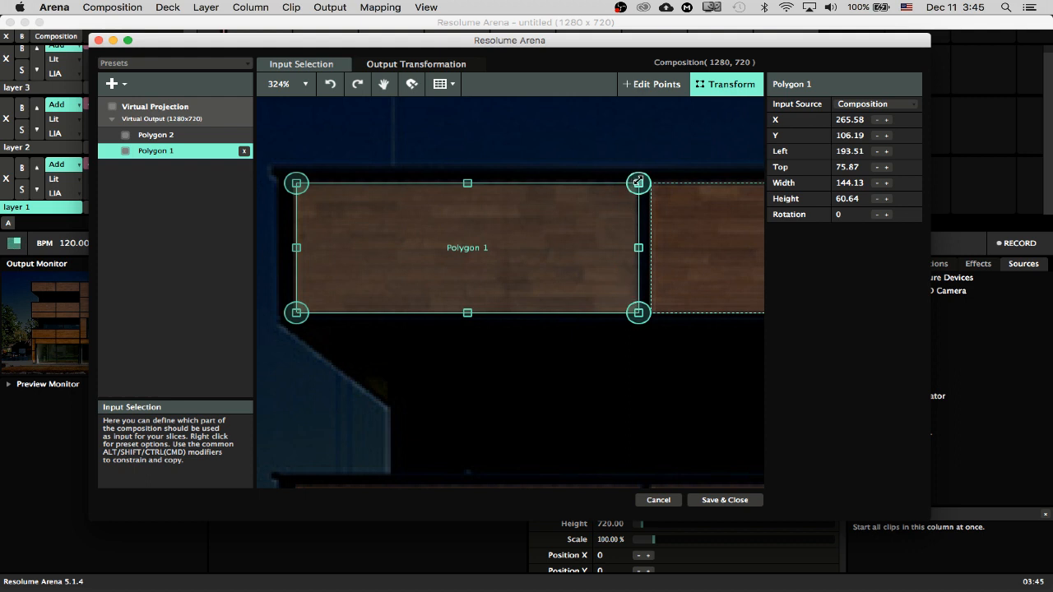
Step: Refine Polygon 1's corner points: upper-left at X 193.03, Y 75.87, lower-left at X 192.90, Y 136.20, upper-right at X 337.76, Y 77.19
{"action": "left_click", "coordinate": [665, 85]}
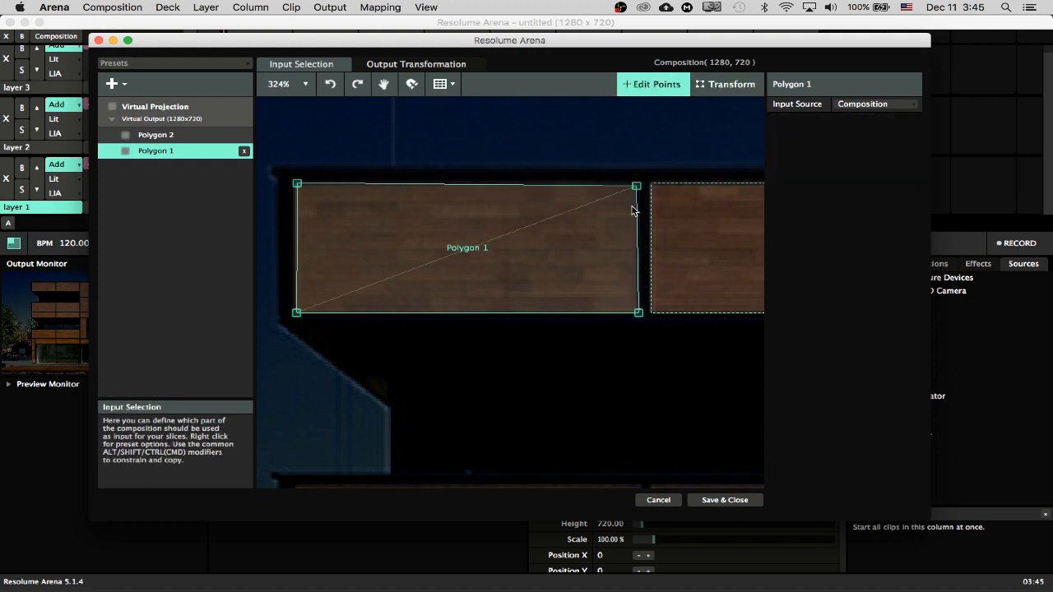
{"action": "left_click_drag", "start_coordinate": [298, 184], "coordinate": [297, 184]}
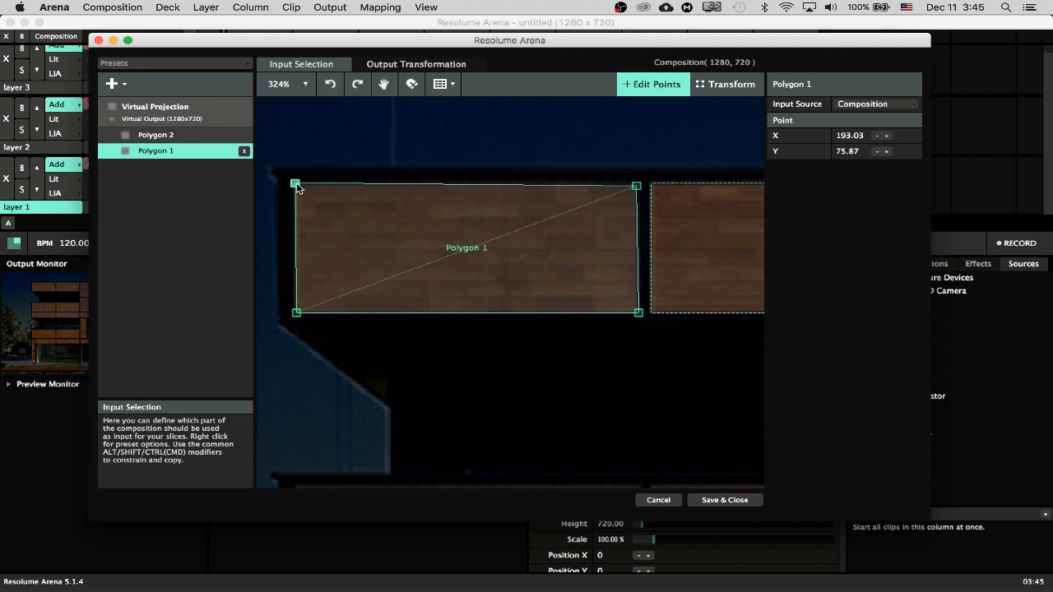
{"action": "left_click", "coordinate": [296, 313]}
{"action": "left_click_drag", "start_coordinate": [296, 315], "coordinate": [296, 314]}
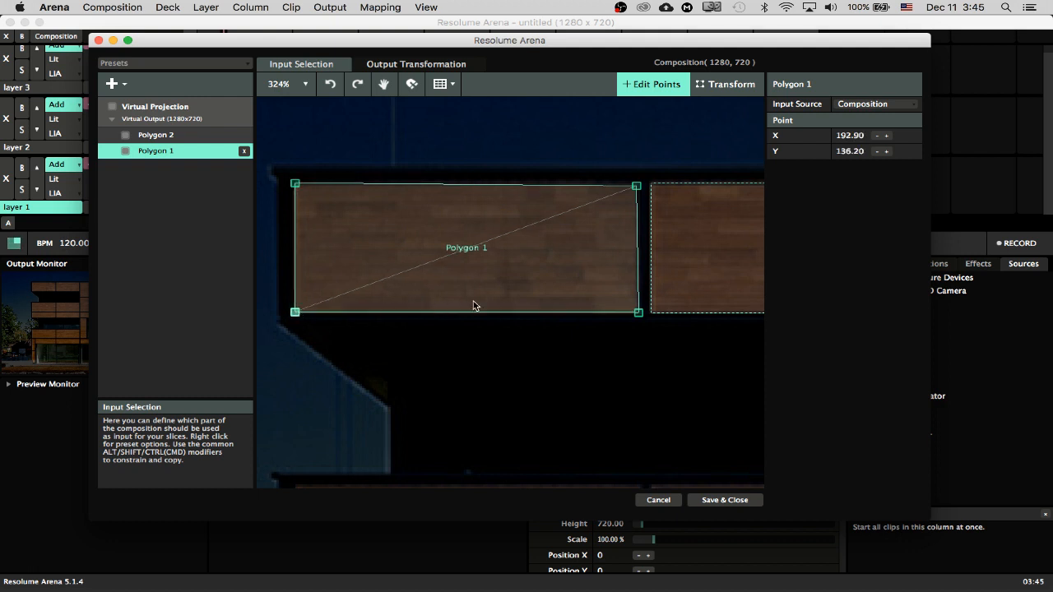
{"action": "left_click_drag", "start_coordinate": [635, 191], "coordinate": [635, 192]}
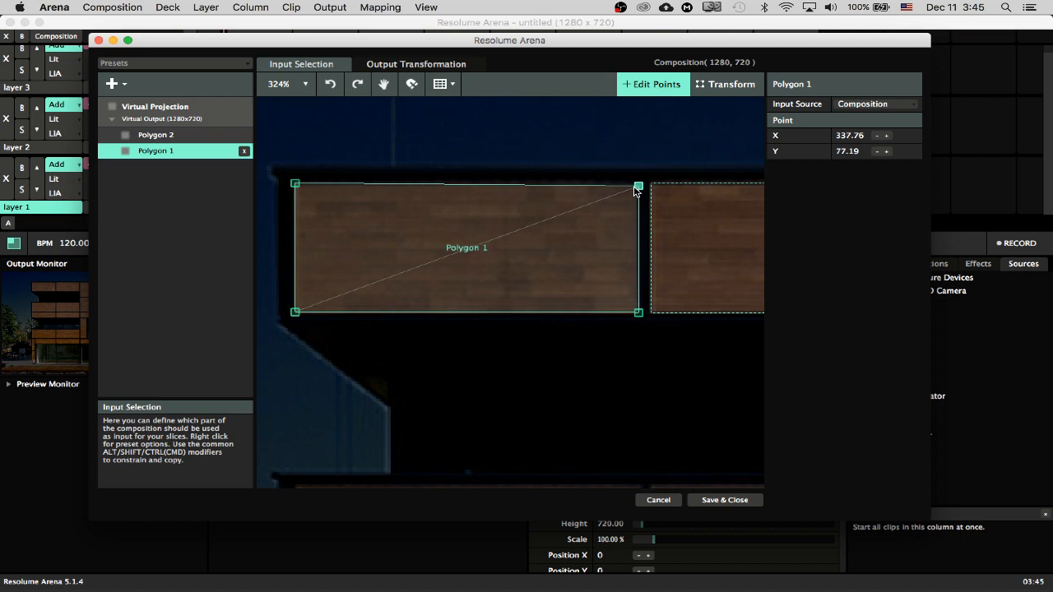
Step: Duplicate Polygons 1 and 2 together and move the copies straight down onto the second-row wood panels, centred at X 340.45, Y 249.90
{"action": "scroll", "coordinate": [675, 238], "scroll_direction": "down", "scroll_amount": 5}
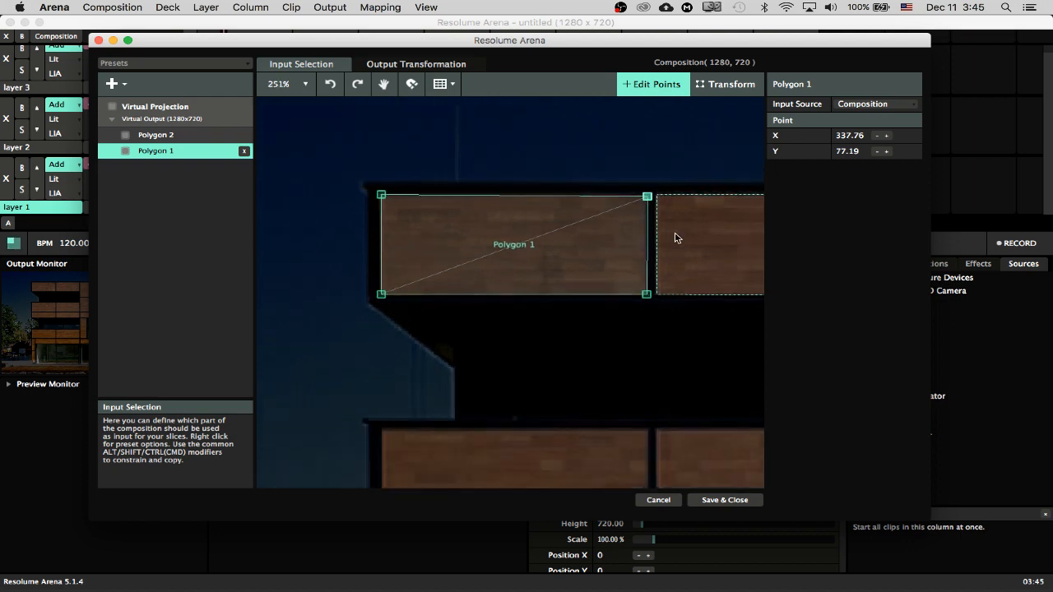
{"action": "left_click_drag", "start_coordinate": [674, 238], "coordinate": [576, 238]}
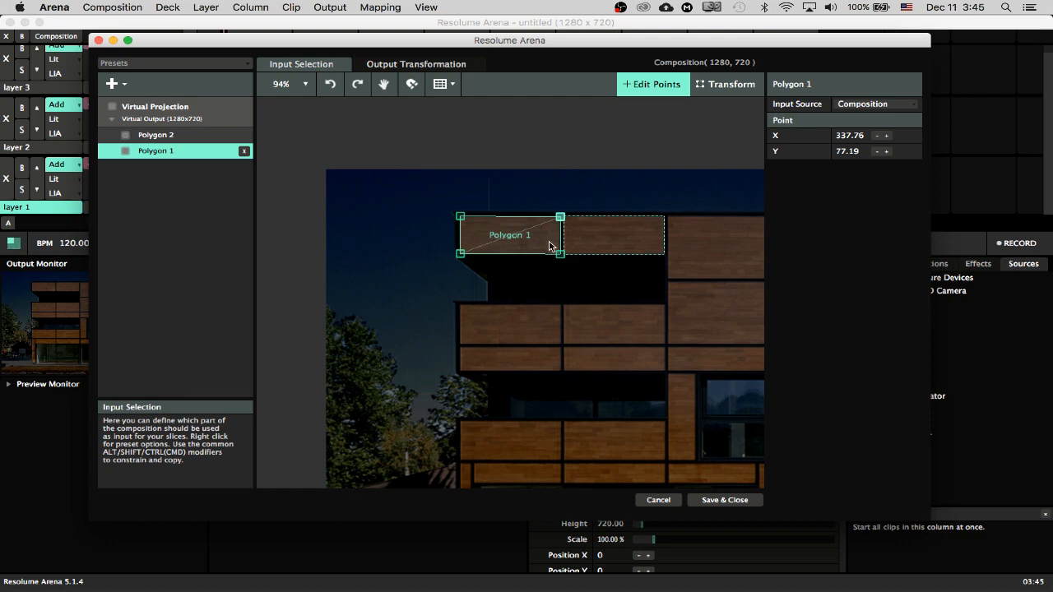
{"action": "left_click", "coordinate": [604, 242]}
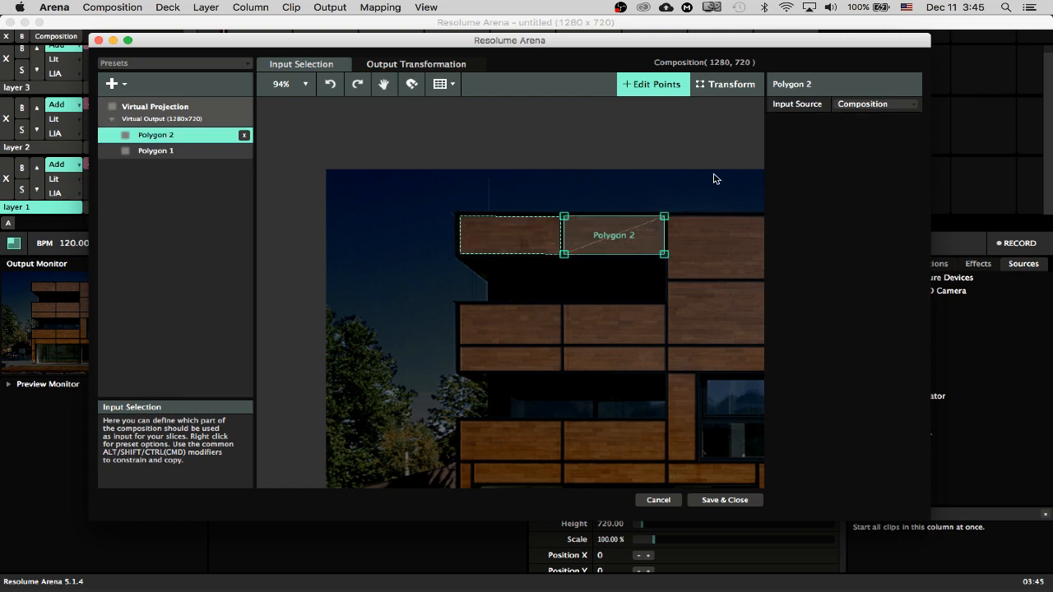
{"action": "left_click", "coordinate": [726, 84]}
{"action": "left_click", "coordinate": [524, 231], "text": "shift"}
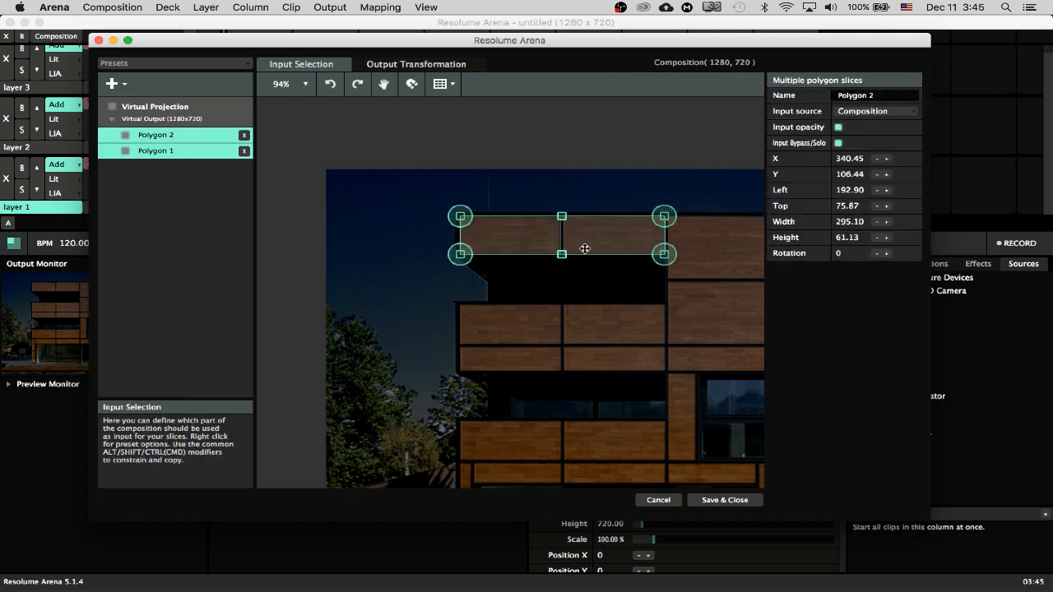
{"action": "key", "text": "super+d"}
{"action": "left_click_drag", "start_coordinate": [595, 240], "coordinate": [595, 329]}
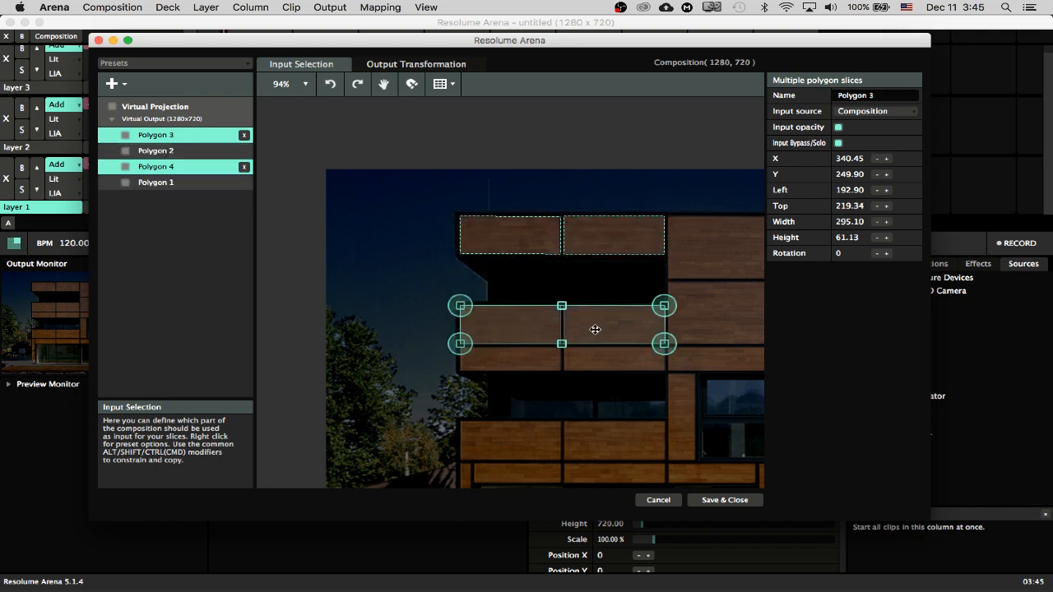
Step: Raise the top edge of Polygon 4 on the second row's left panel to 218.96, giving a height of 61.02
{"action": "scroll", "coordinate": [595, 330], "scroll_direction": "up", "scroll_amount": 3}
{"action": "scroll", "coordinate": [401, 316], "scroll_direction": "up", "scroll_amount": 5}
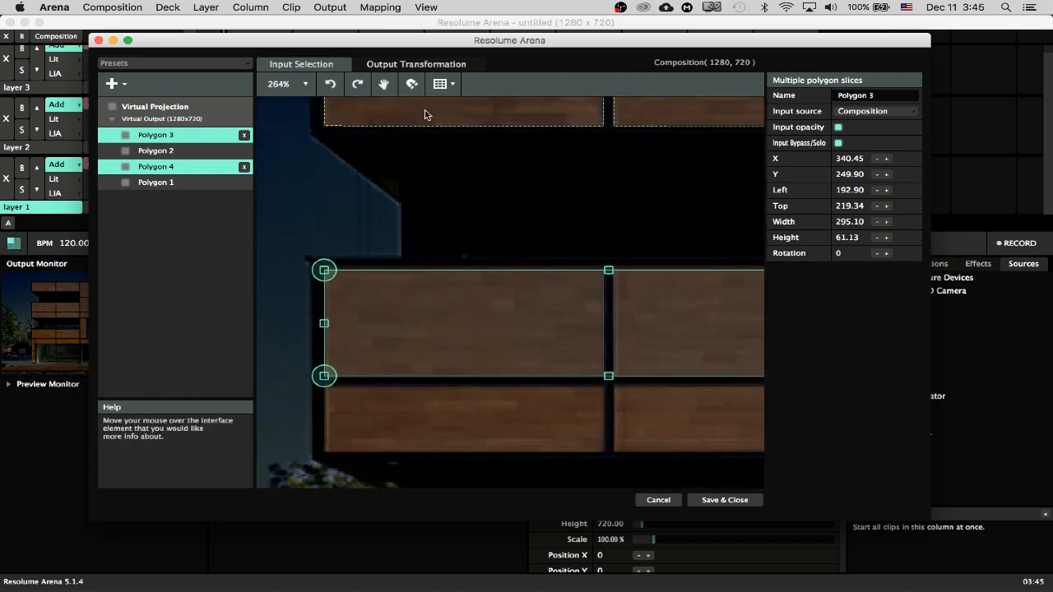
{"action": "left_click", "coordinate": [380, 247]}
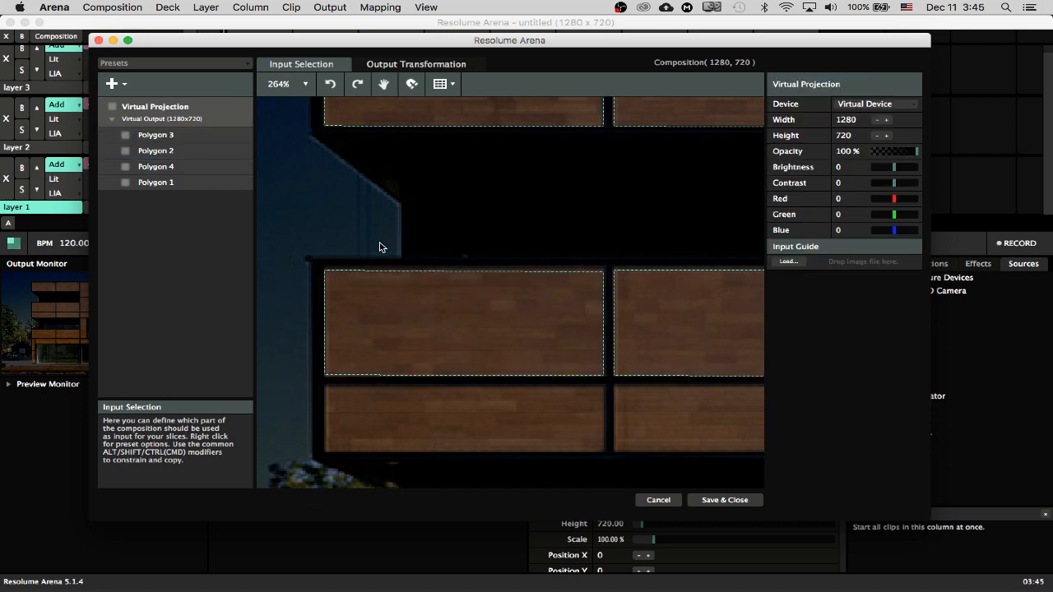
{"action": "left_click", "coordinate": [442, 309]}
{"action": "left_click", "coordinate": [659, 84]}
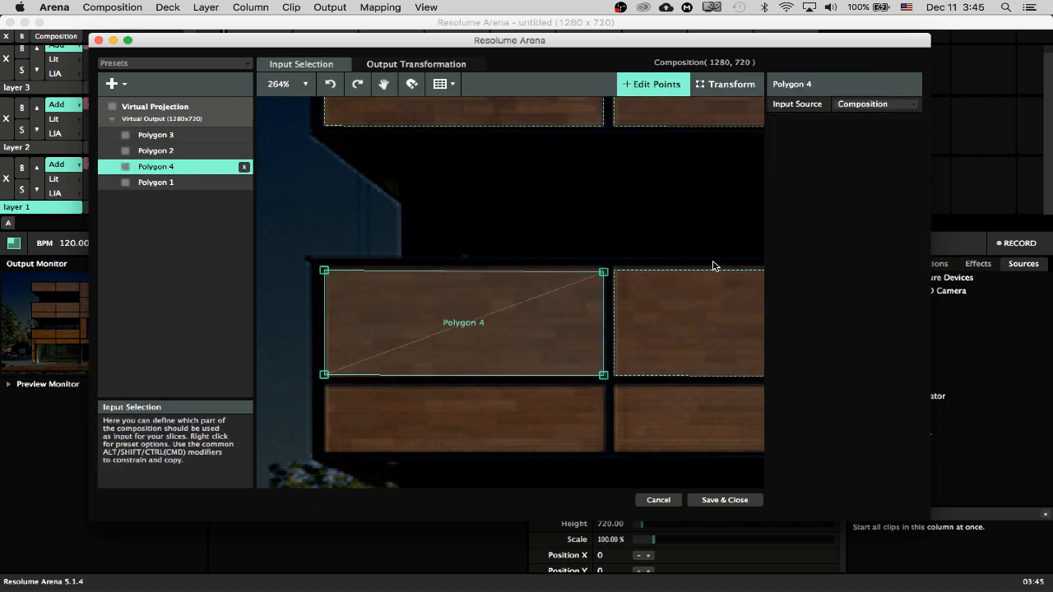
{"action": "key", "text": "space"}
{"action": "left_click_drag", "start_coordinate": [561, 324], "coordinate": [539, 312]}
{"action": "left_click", "coordinate": [724, 84]}
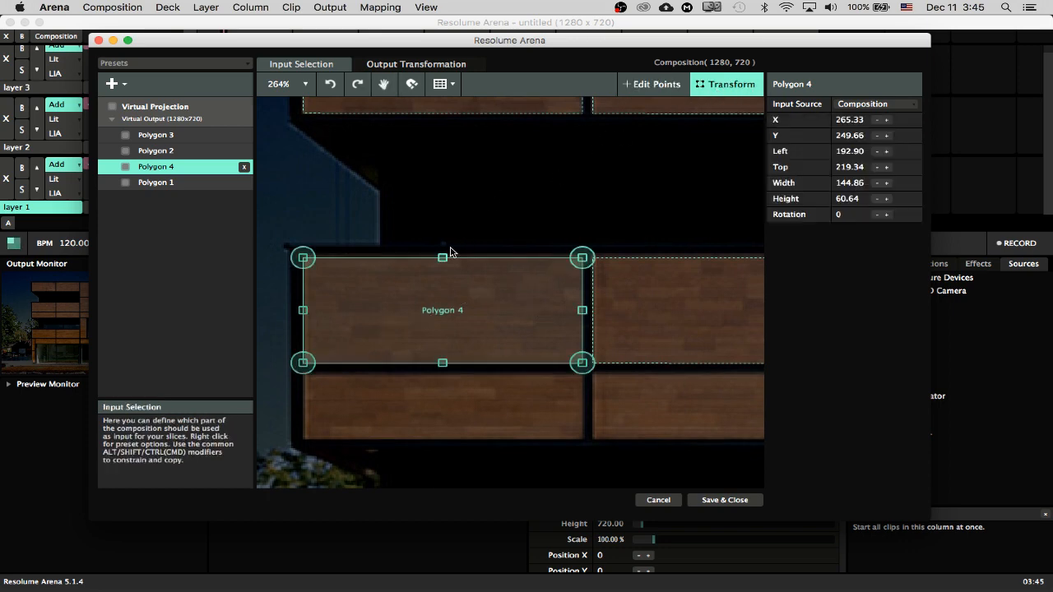
{"action": "left_click_drag", "start_coordinate": [442, 258], "coordinate": [442, 257]}
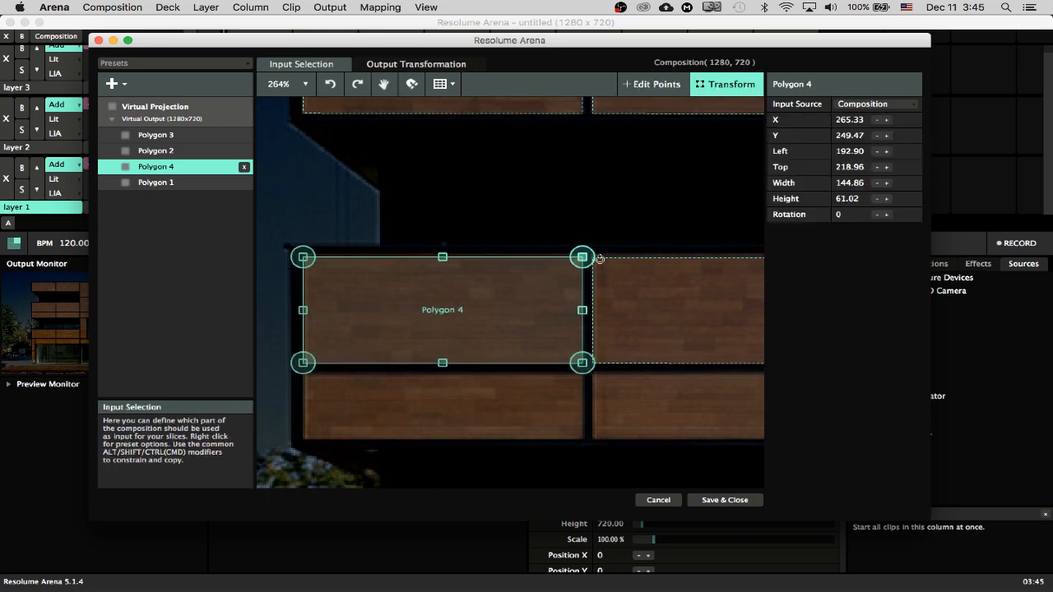
Step: Raise the top edge of Polygon 3 on the adjacent second-row panel to 218.96, giving a height of 61.51
{"action": "key", "text": "space"}
{"action": "left_click_drag", "start_coordinate": [627, 277], "coordinate": [487, 272]}
{"action": "left_click", "coordinate": [588, 285]}
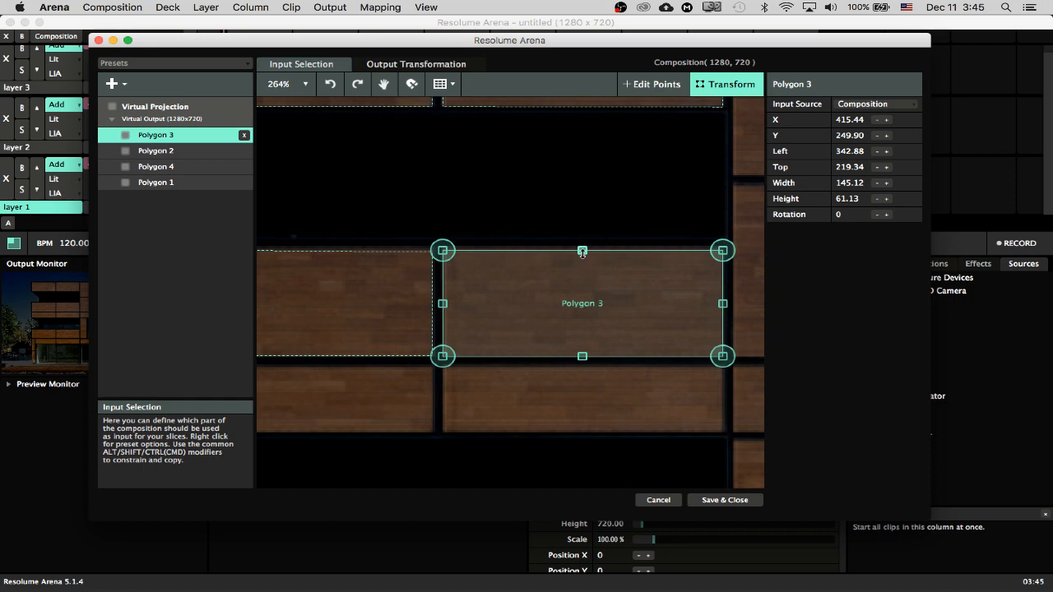
{"action": "left_click_drag", "start_coordinate": [582, 250], "coordinate": [582, 249]}
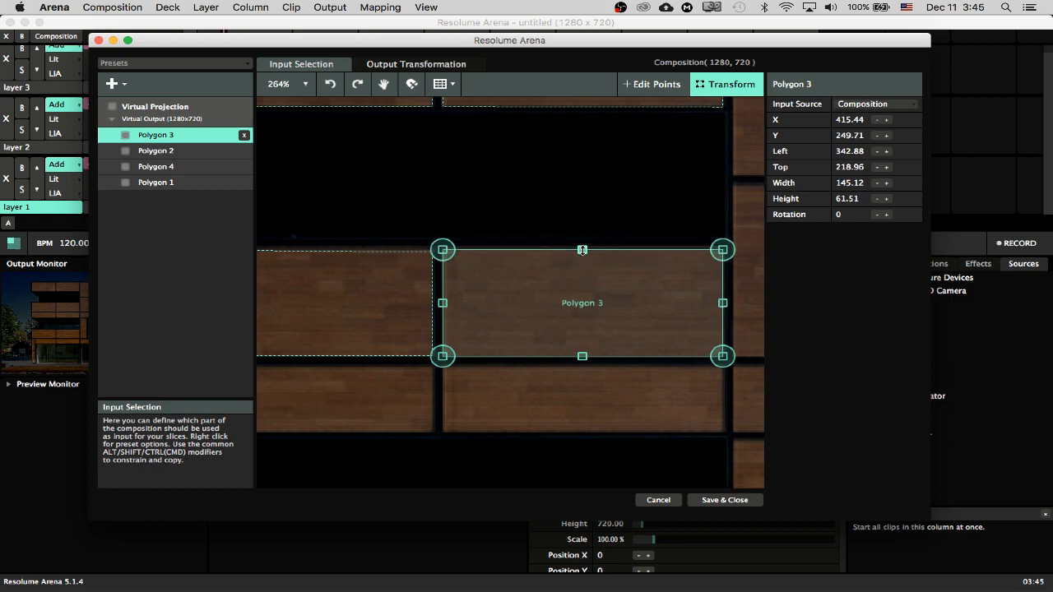
Step: Copy Polygon 2 onto the large wood panel beside it and enlarge the copy to 173.46 wide by 98.66 high
{"action": "scroll", "coordinate": [635, 276], "scroll_direction": "down", "scroll_amount": 10}
{"action": "key", "text": "space"}
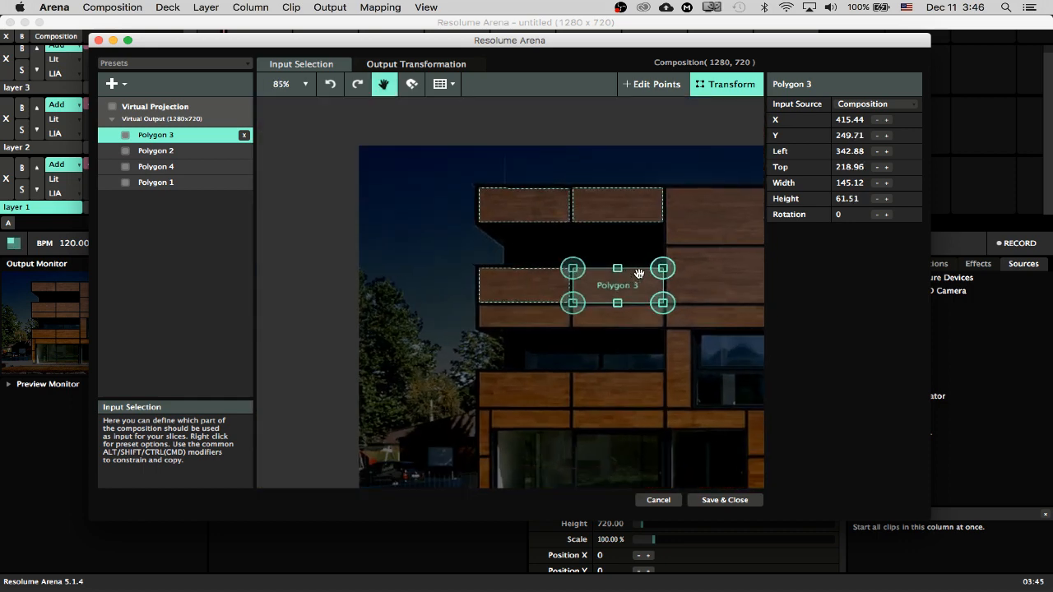
{"action": "left_click_drag", "start_coordinate": [699, 267], "coordinate": [542, 291]}
{"action": "left_click", "coordinate": [465, 234]}
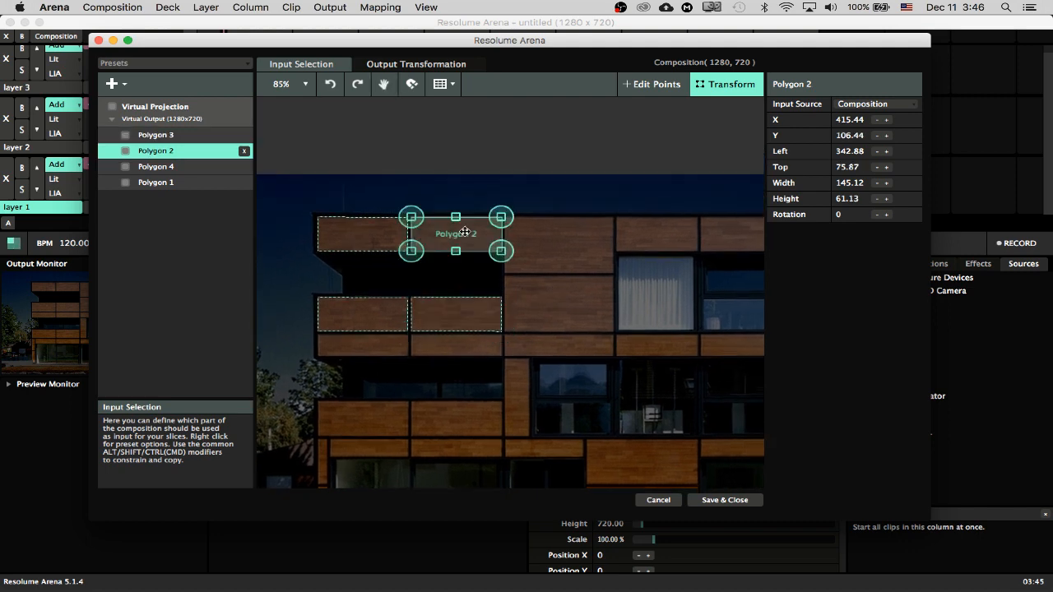
{"action": "left_click_drag", "start_coordinate": [464, 234], "coordinate": [513, 224], "text": "alt"}
{"action": "scroll", "coordinate": [562, 230], "scroll_direction": "up", "scroll_amount": 10}
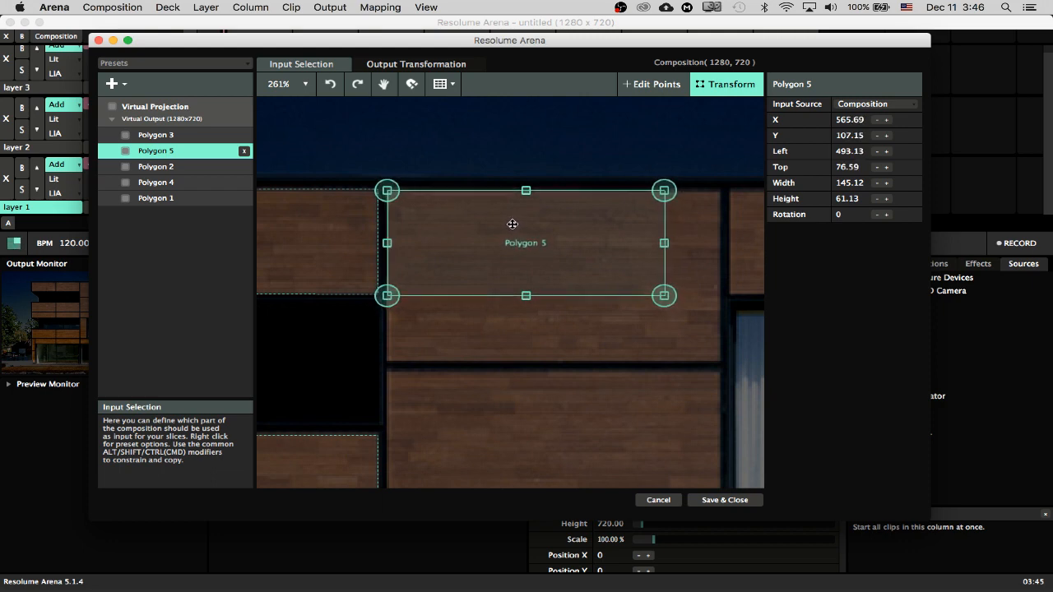
{"action": "left_click_drag", "start_coordinate": [664, 296], "coordinate": [718, 360]}
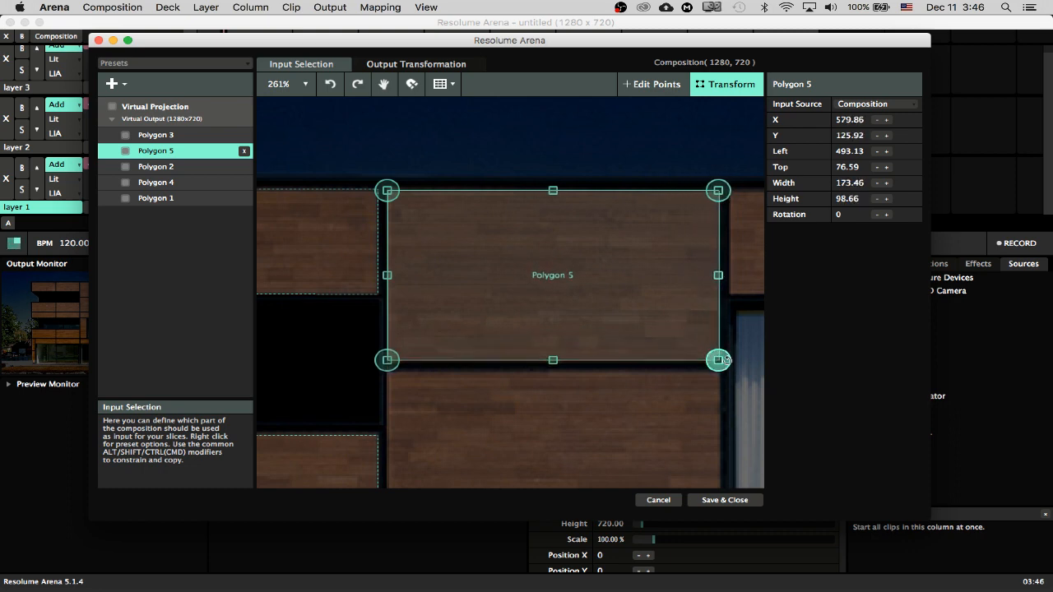
Step: Duplicate Polygon 5 and move the copy straight down onto the large panel below, centred at X 579.86, Y 231.23
{"action": "key", "text": "space"}
{"action": "left_click_drag", "start_coordinate": [606, 378], "coordinate": [584, 252]}
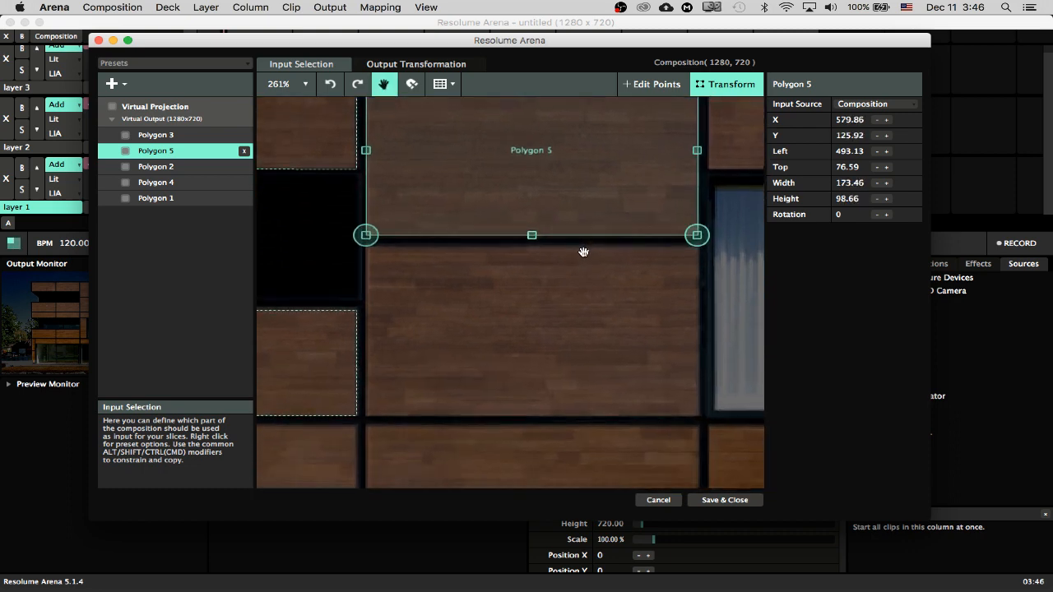
{"action": "key", "text": "super+d"}
{"action": "left_click_drag", "start_coordinate": [551, 169], "coordinate": [551, 351]}
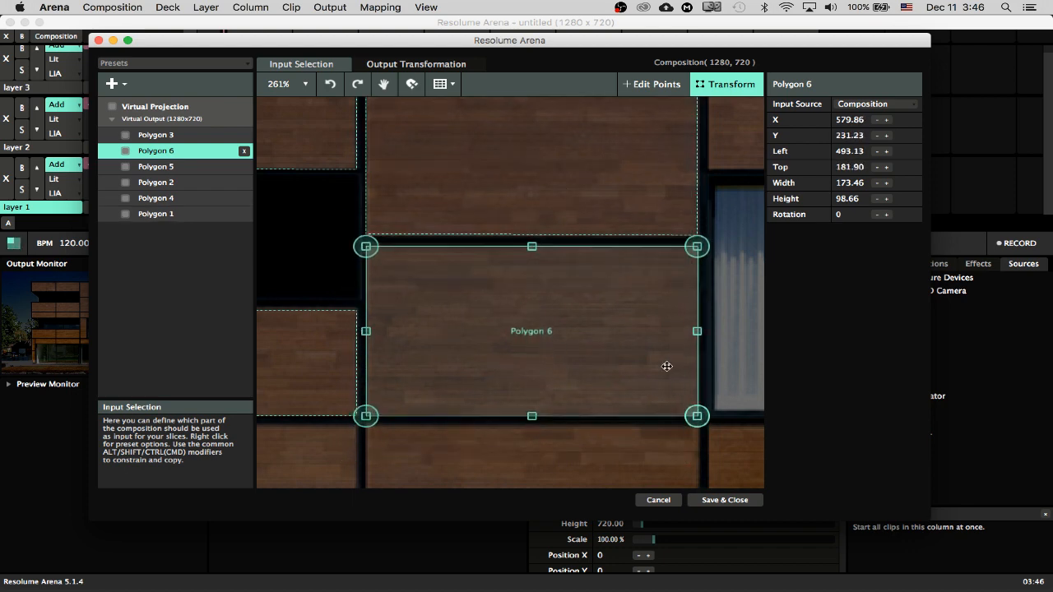
Step: Copy Polygon 2 onto the top-row panel above the curtained window and narrow the copy to a width of 128.48
{"action": "scroll", "coordinate": [666, 366], "scroll_direction": "down", "scroll_amount": 5}
{"action": "key", "text": "space"}
{"action": "left_click_drag", "start_coordinate": [665, 365], "coordinate": [522, 374]}
{"action": "left_click", "coordinate": [327, 266]}
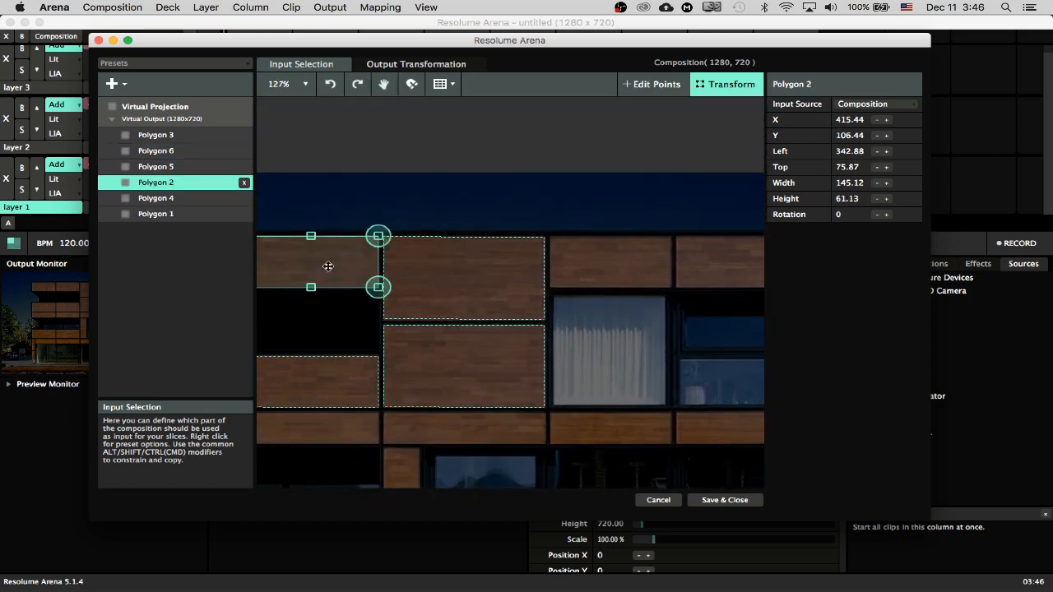
{"action": "left_click_drag", "start_coordinate": [328, 266], "coordinate": [552, 270]}
{"action": "scroll", "coordinate": [636, 272], "scroll_direction": "up", "scroll_amount": 5}
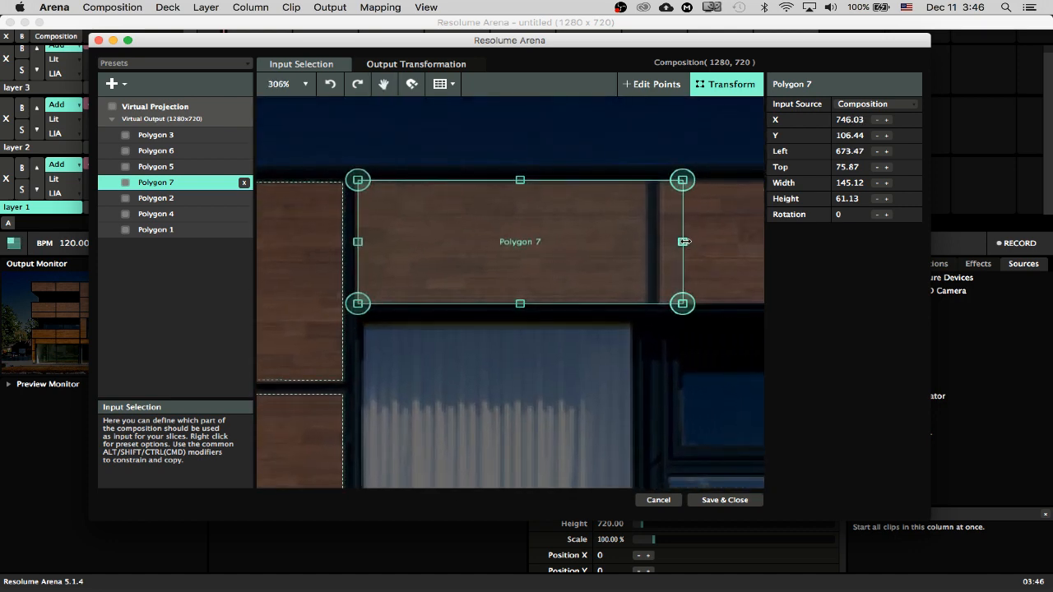
{"action": "left_click_drag", "start_coordinate": [684, 241], "coordinate": [461, 278]}
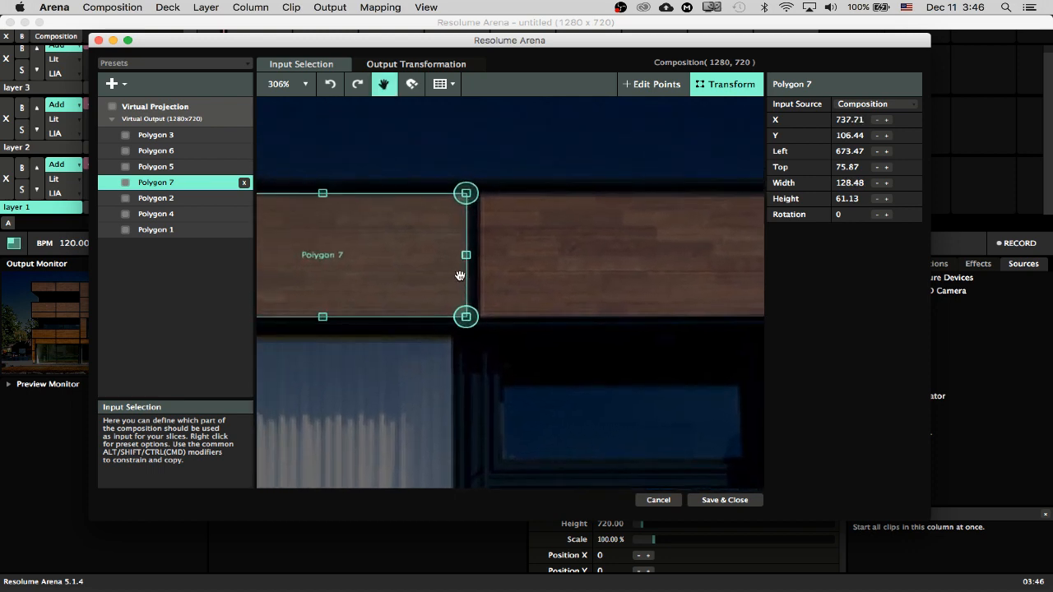
Step: Duplicate Polygon 7 onto the next top-row panel, with its left edge at 807.90, and widen the copy to 130.44
{"action": "key", "text": "super+d"}
{"action": "left_click_drag", "start_coordinate": [379, 256], "coordinate": [582, 271]}
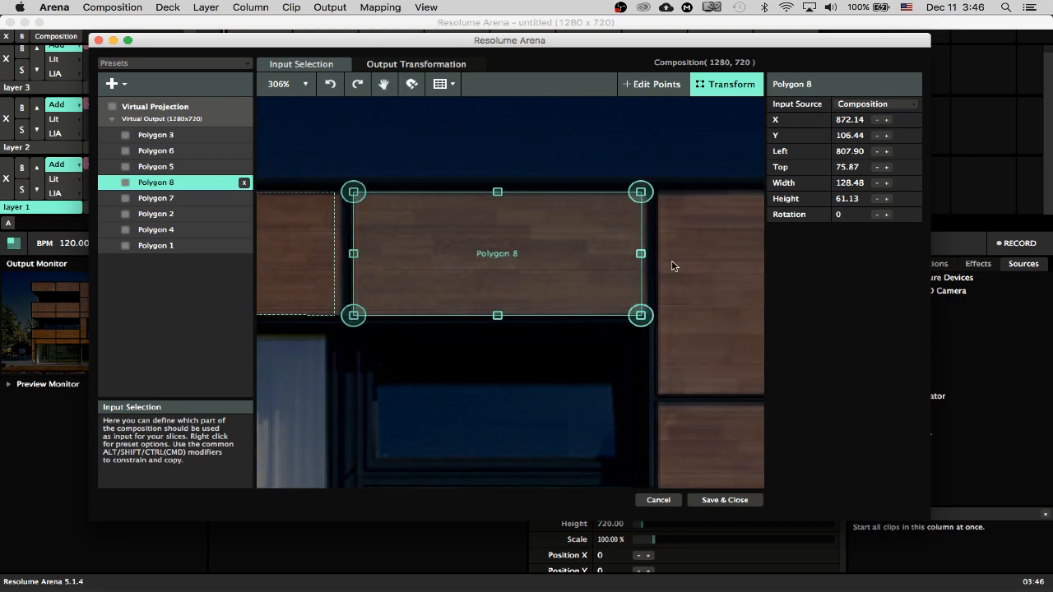
{"action": "left_click_drag", "start_coordinate": [640, 254], "coordinate": [466, 247]}
{"action": "scroll", "coordinate": [643, 256], "scroll_direction": "down", "scroll_amount": 3}
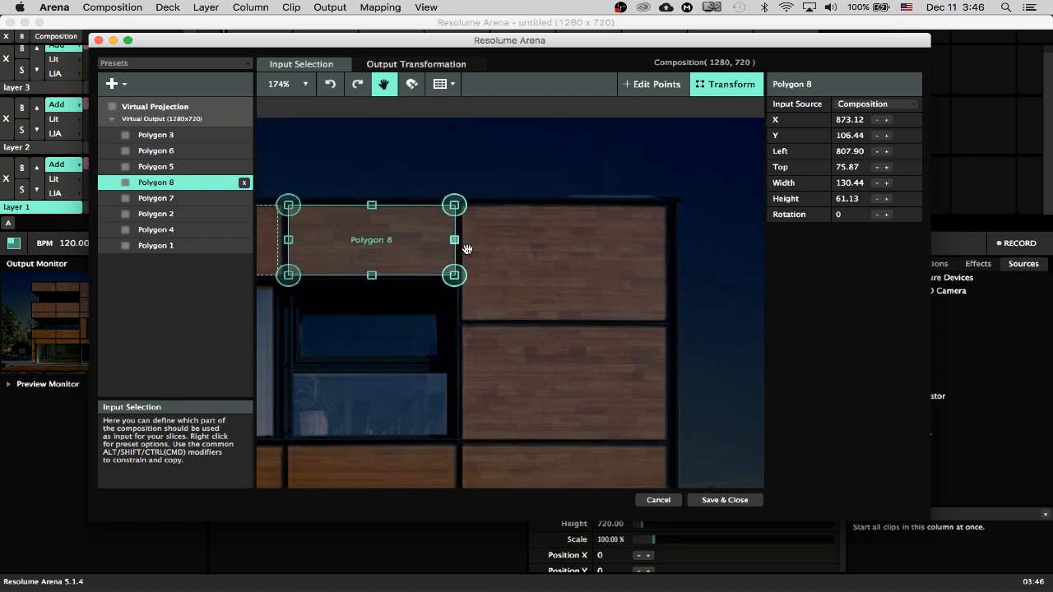
Step: Duplicate Polygon 8 onto the large panel at the top row's right end and enlarge the copy to 157.40 by 98.99
{"action": "key", "text": "super+d"}
{"action": "left_click_drag", "start_coordinate": [380, 228], "coordinate": [555, 227]}
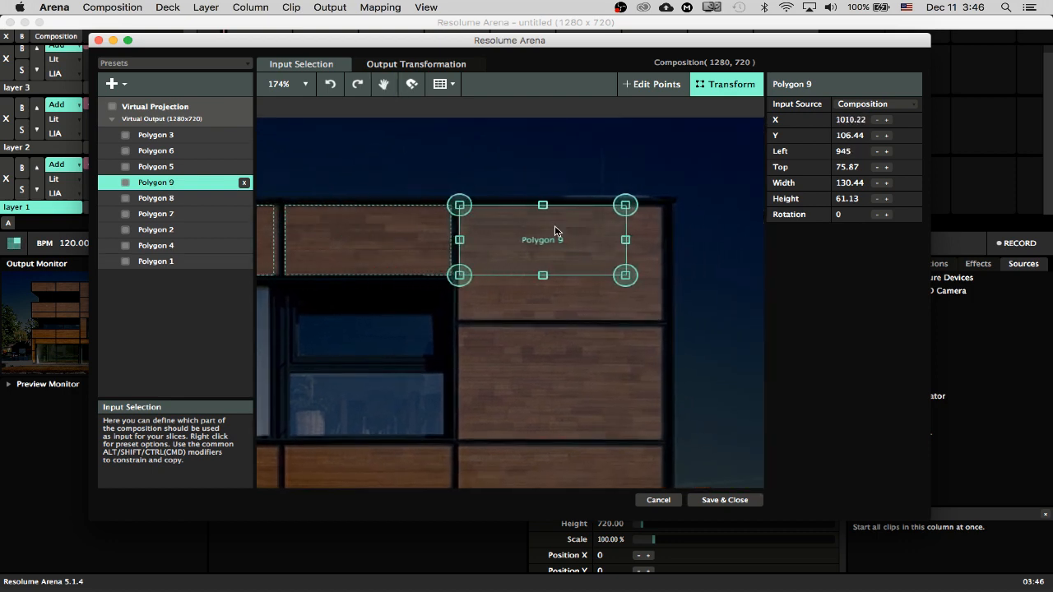
{"action": "left_click_drag", "start_coordinate": [625, 276], "coordinate": [660, 319]}
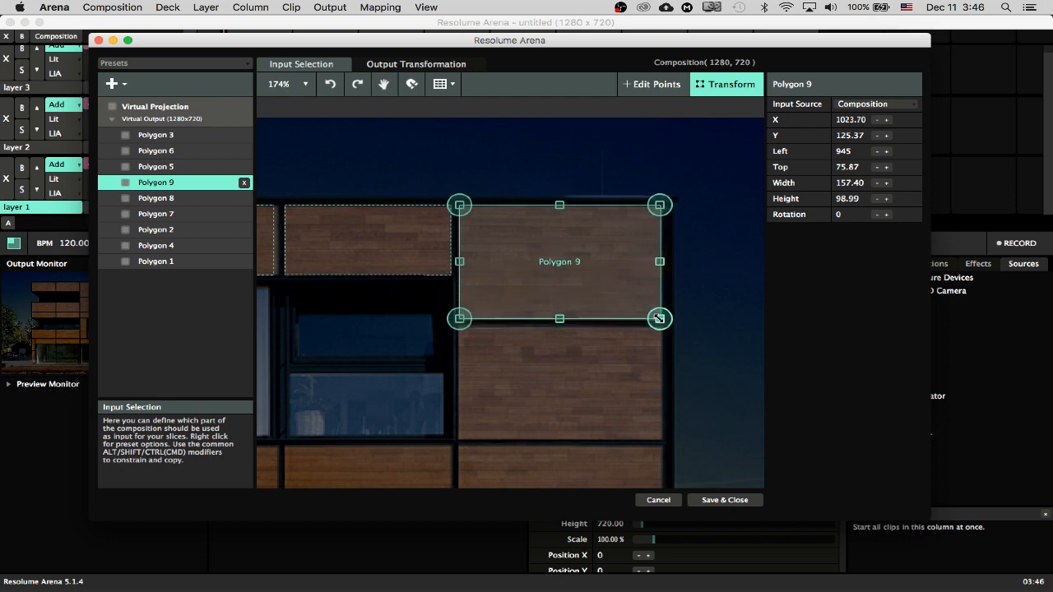
Step: Copy Polygon 9 straight down onto the panel below, with its top at 183.72, and reduce the copy's height to 95.55
{"action": "left_click_drag", "start_coordinate": [619, 285], "coordinate": [618, 397]}
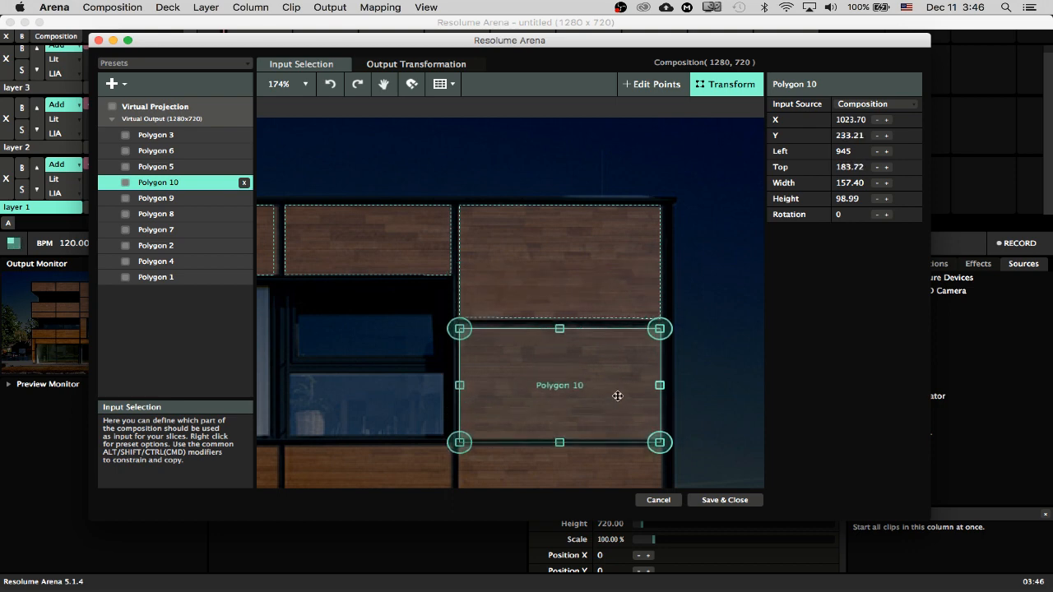
{"action": "left_click_drag", "start_coordinate": [560, 443], "coordinate": [684, 274]}
{"action": "scroll", "coordinate": [559, 439], "scroll_direction": "down", "scroll_amount": 8}
{"action": "key", "text": "space"}
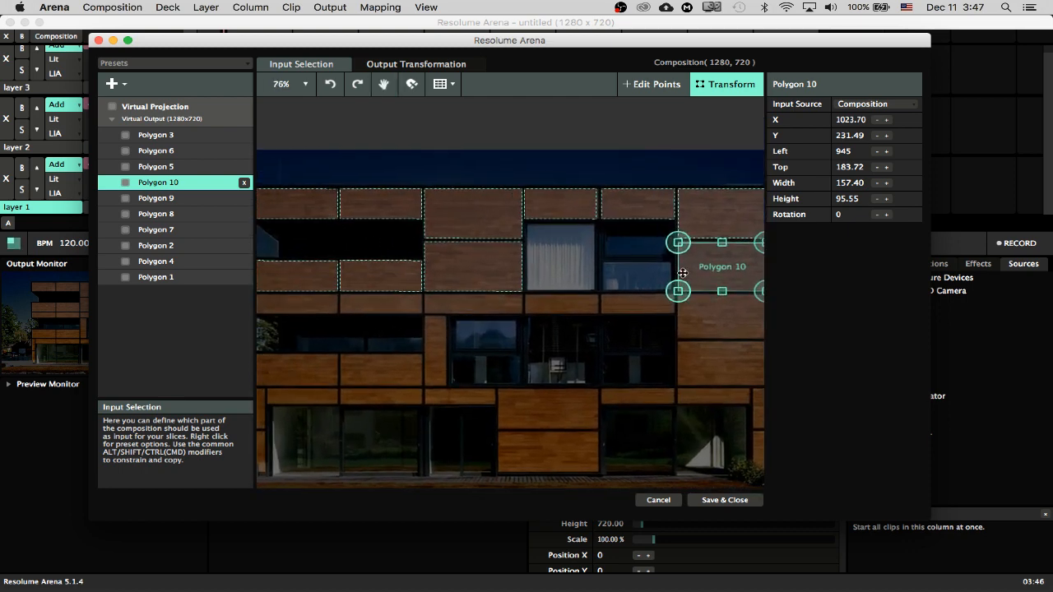
{"action": "scroll", "coordinate": [683, 273], "scroll_direction": "down", "scroll_amount": 2}
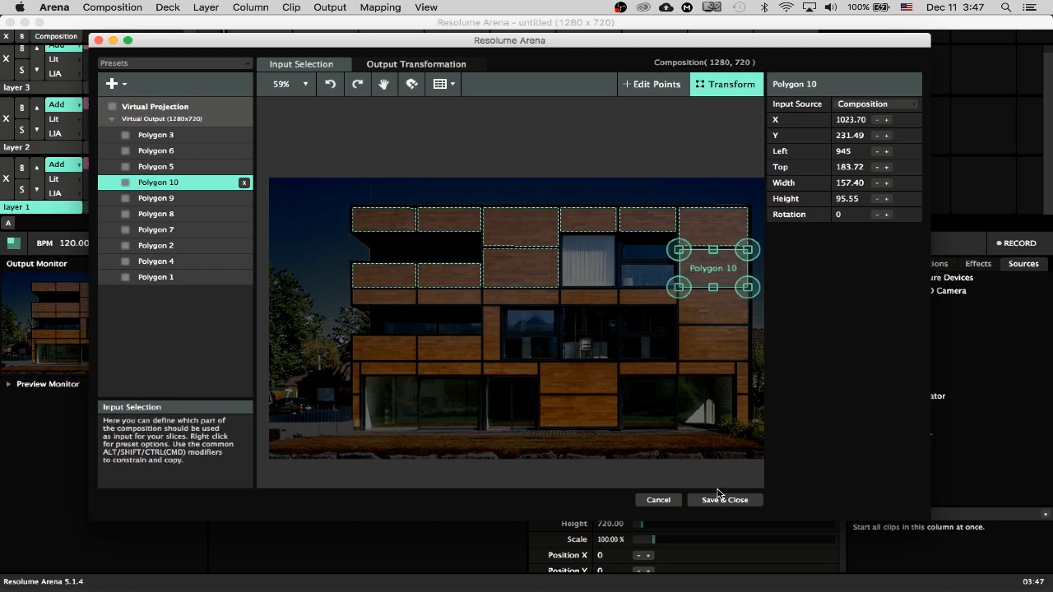
Step: Check the slices in the output transformation against the input selection, and save and close the advanced output setup
{"action": "left_click", "coordinate": [392, 66]}
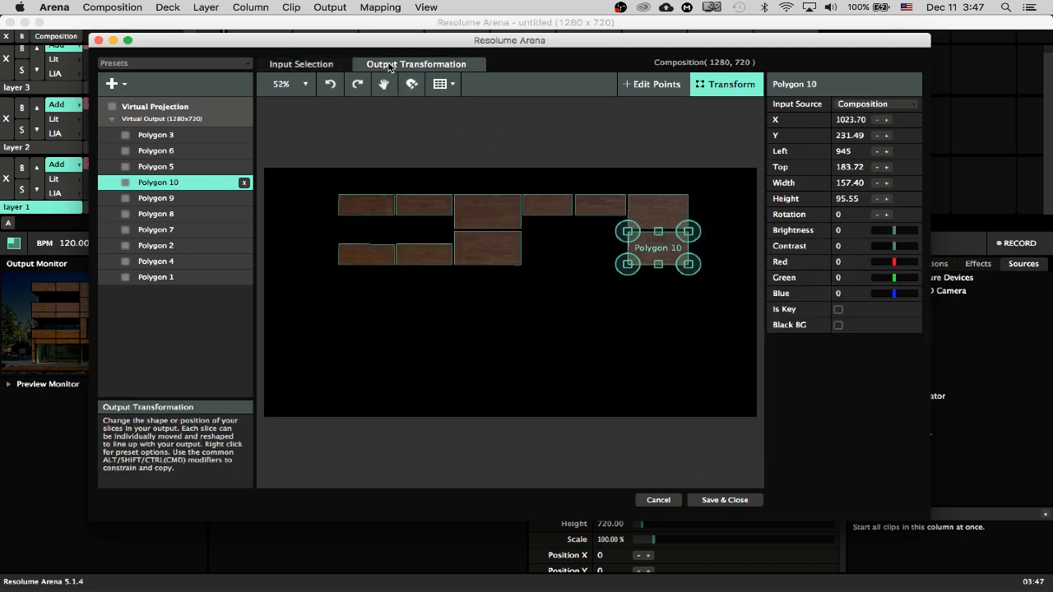
{"action": "left_click", "coordinate": [312, 66]}
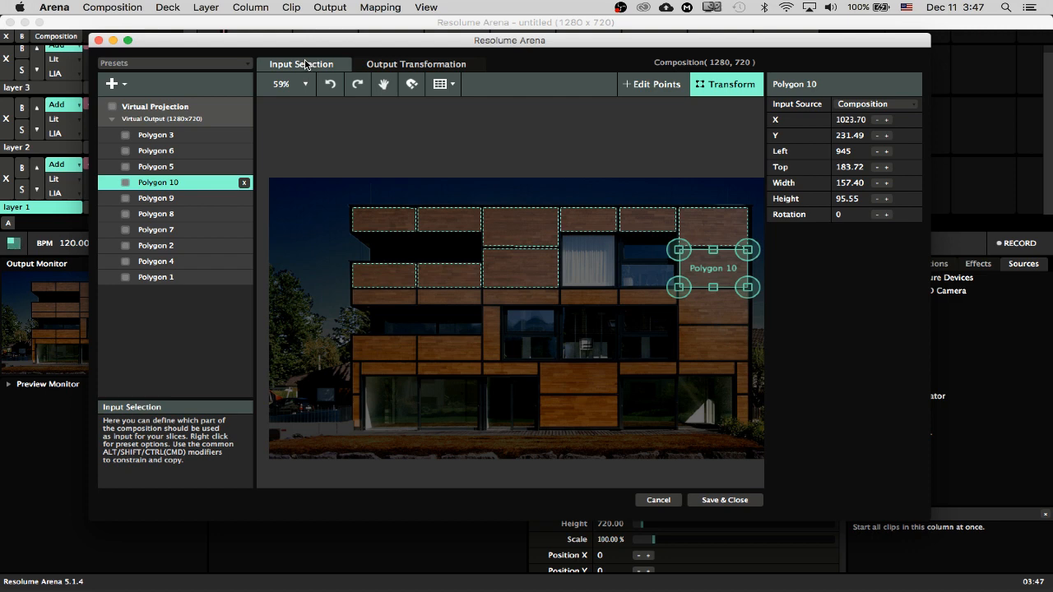
{"action": "left_click", "coordinate": [397, 66]}
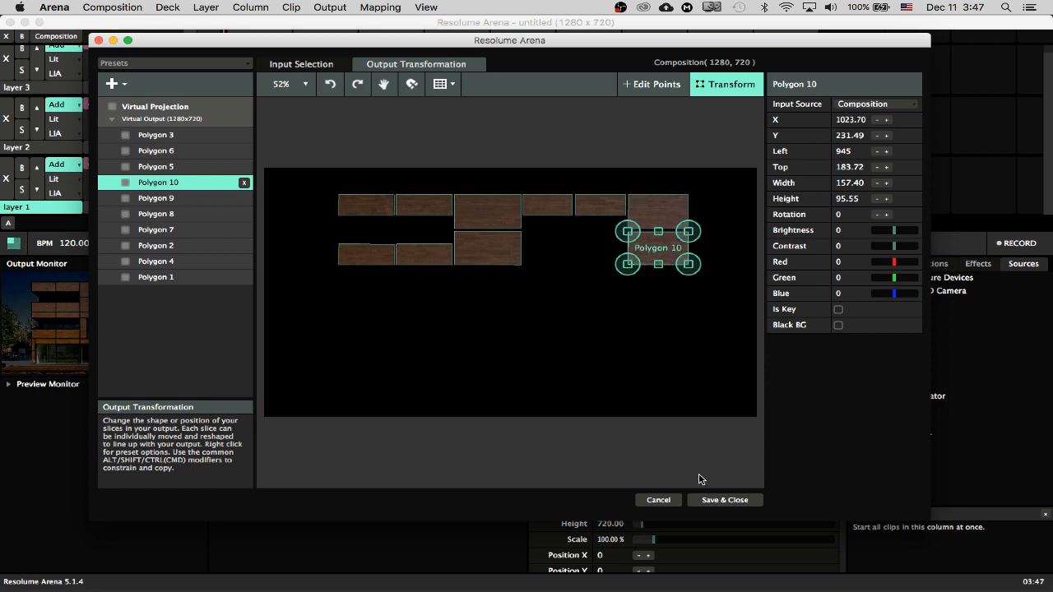
{"action": "left_click", "coordinate": [718, 502]}
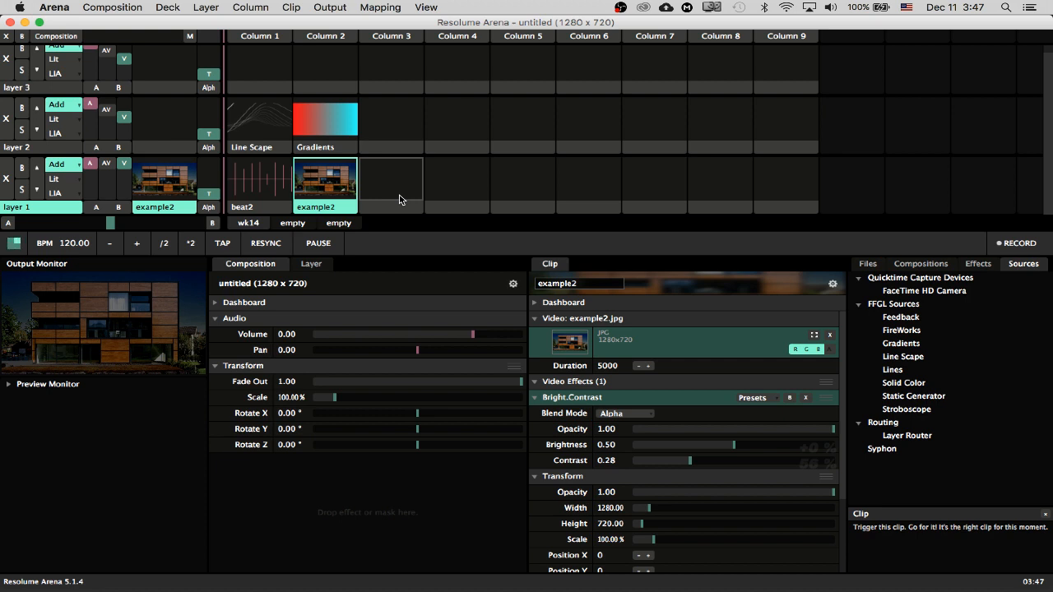
Step: Trigger Line Scape and Gradients in turn on layer 2, leaving Gradients playing, and clear the building photo from layer 1
{"action": "left_click", "coordinate": [260, 121]}
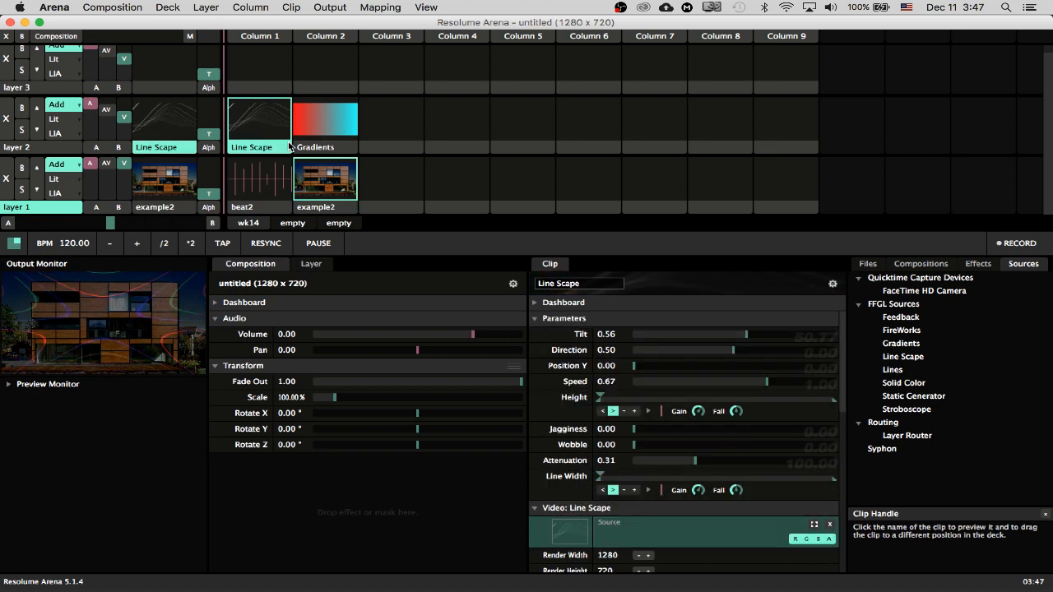
{"action": "left_click", "coordinate": [315, 126]}
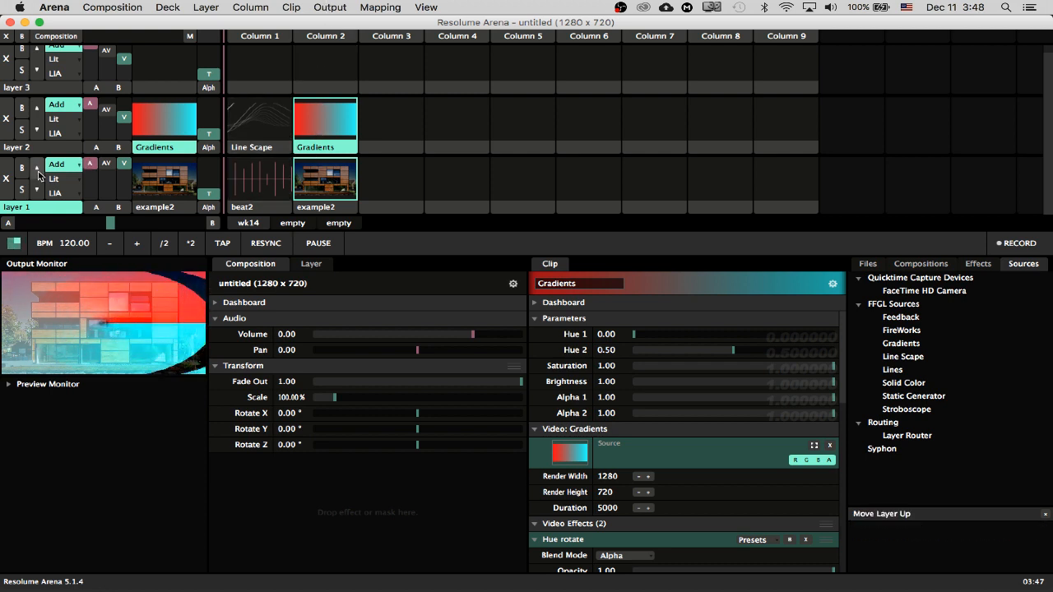
{"action": "left_click", "coordinate": [7, 178]}
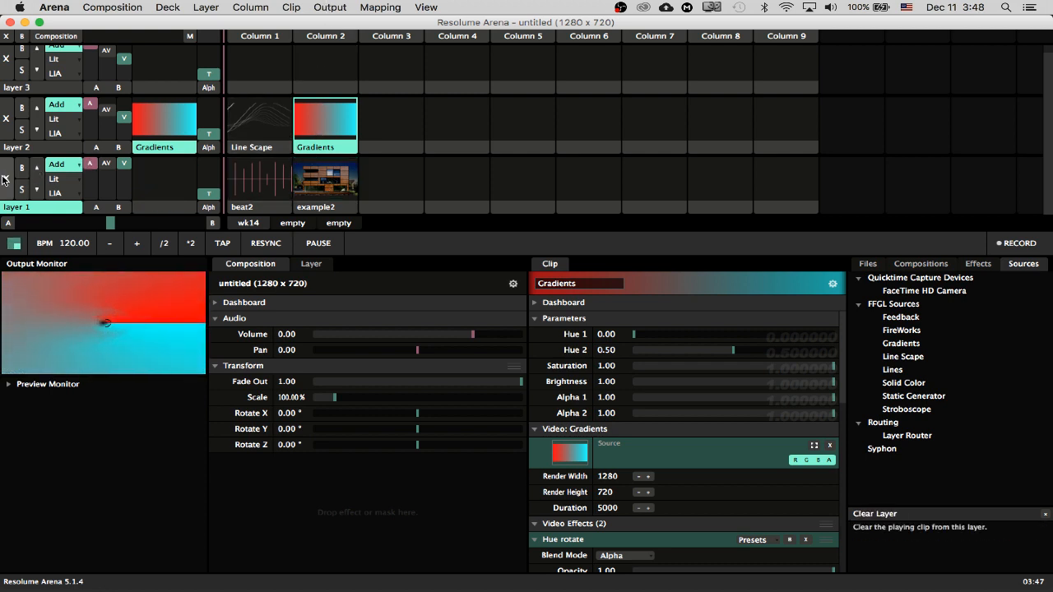
Step: Reopen the advanced output setup and shift its window aside to compare the sliced output with the output monitor
{"action": "left_click", "coordinate": [330, 7]}
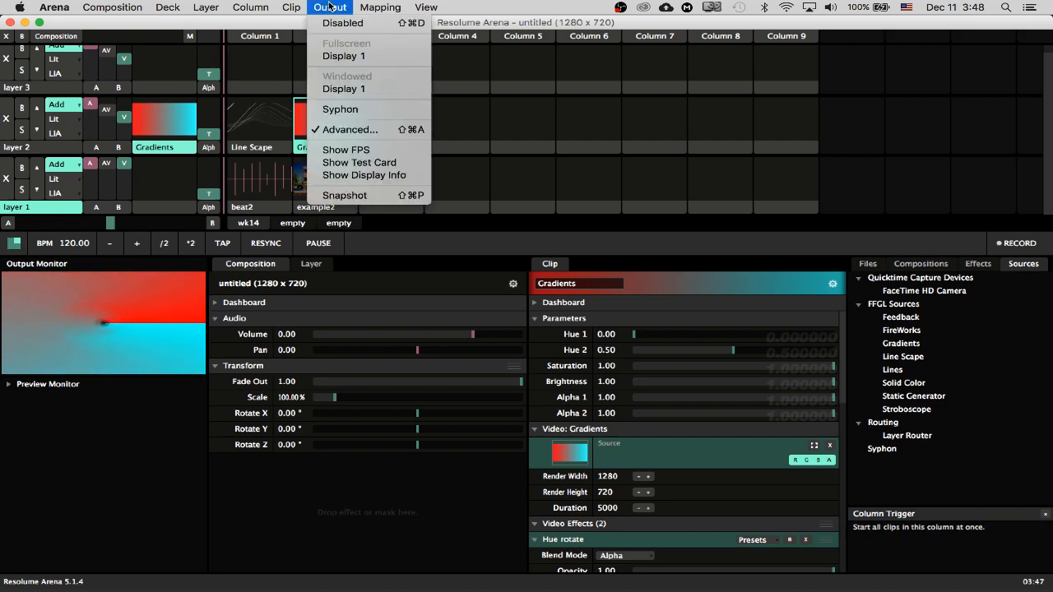
{"action": "left_click", "coordinate": [369, 130]}
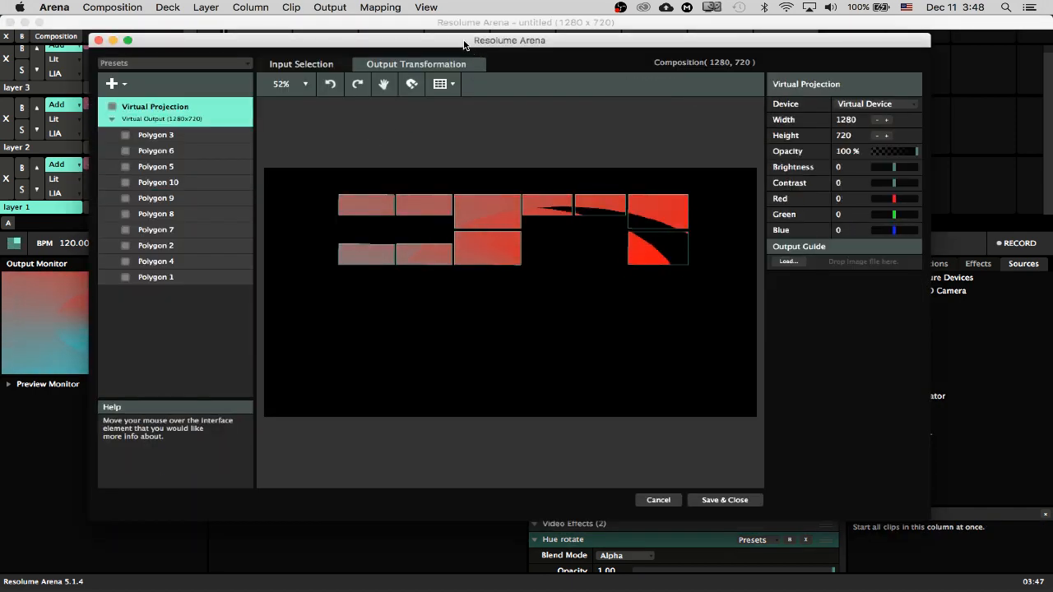
{"action": "mouse_move", "coordinate": [465, 45]}
{"action": "left_mouse_down"}
{"action": "mouse_move", "coordinate": [460, 37]}
{"action": "mouse_move", "coordinate": [456, 48]}
{"action": "left_mouse_up"}
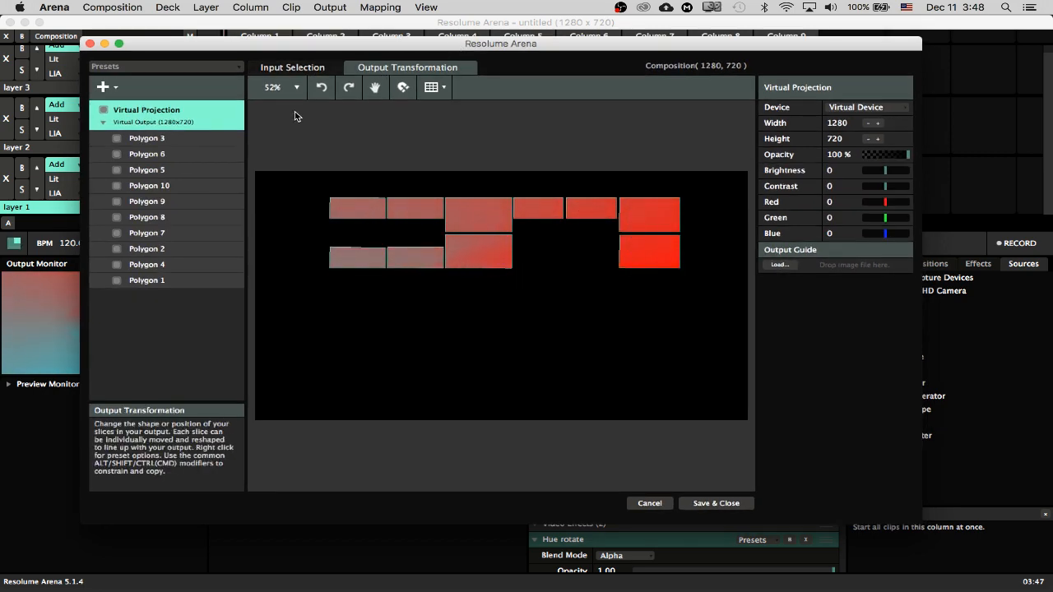
{"action": "left_click_drag", "start_coordinate": [292, 52], "coordinate": [534, 128]}
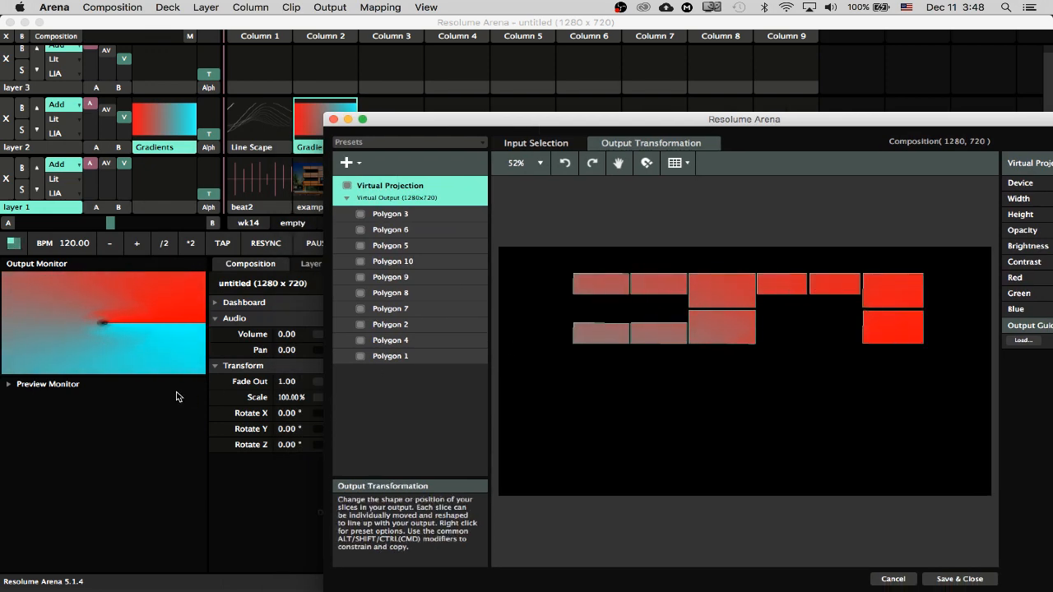
{"action": "left_click_drag", "start_coordinate": [576, 120], "coordinate": [395, 40]}
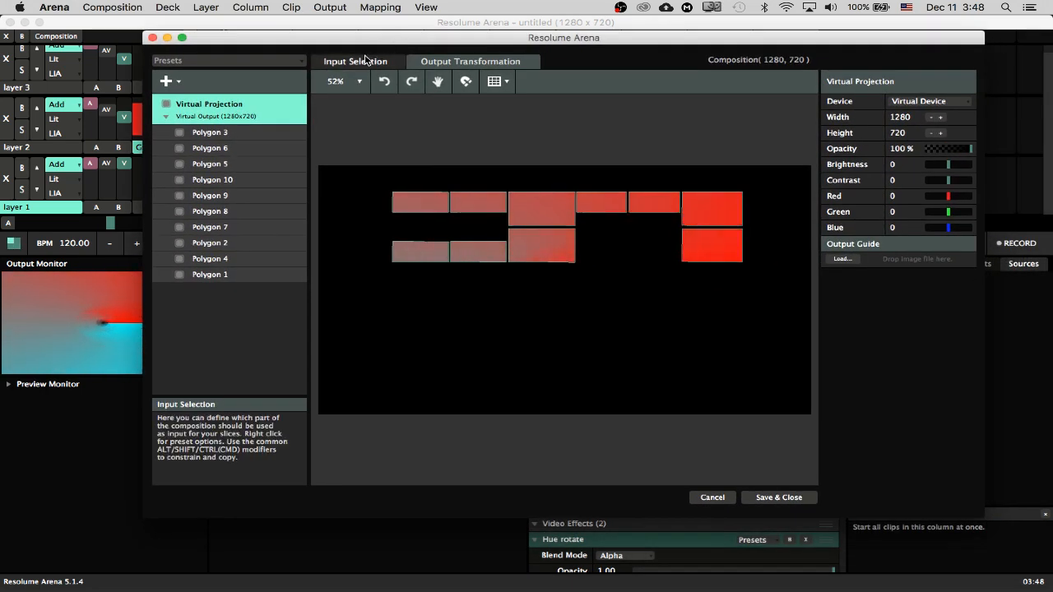
Step: Compare the slice outlines over the gradient in the input selection with the panels in the output transformation
{"action": "left_click", "coordinate": [423, 62]}
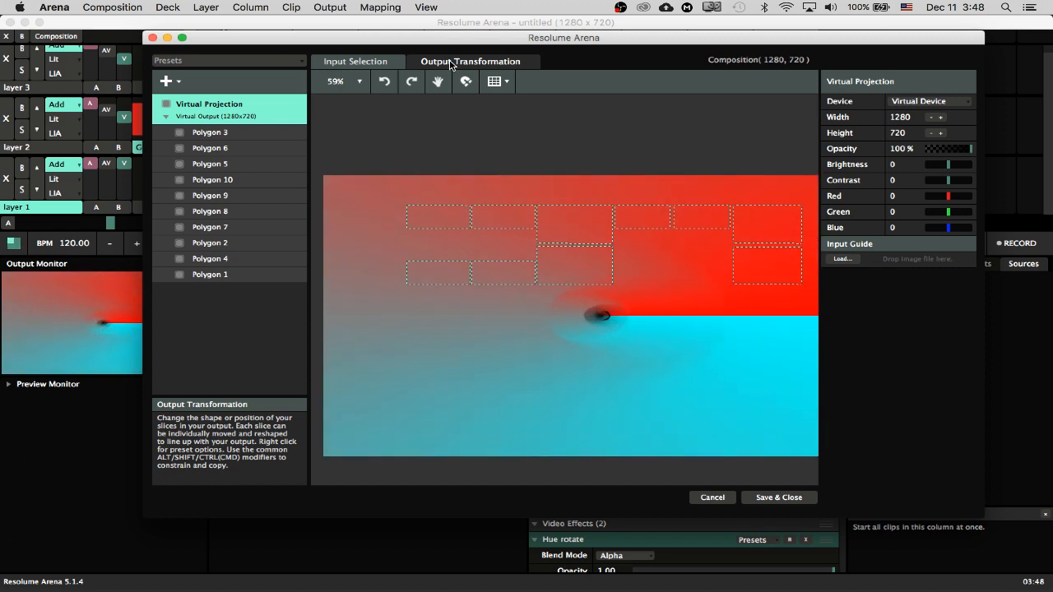
{"action": "left_click", "coordinate": [355, 62]}
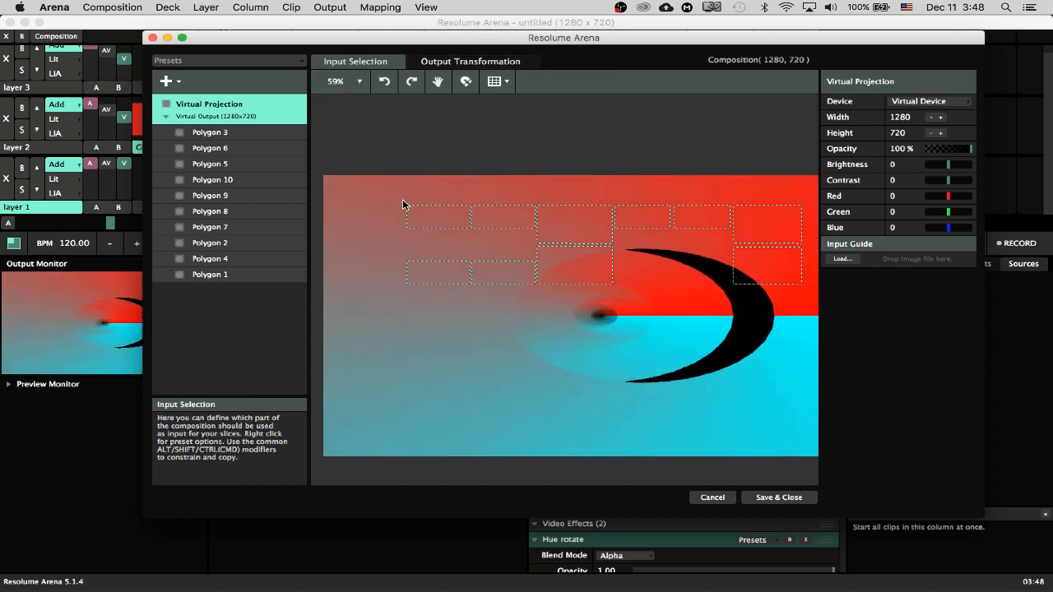
{"action": "left_click", "coordinate": [448, 63]}
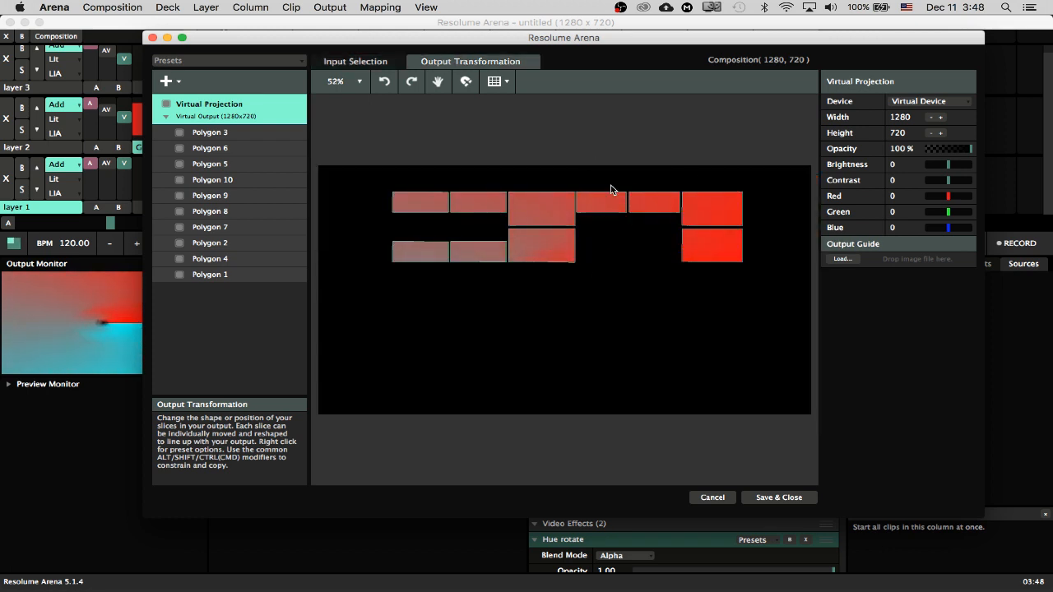
{"action": "left_click", "coordinate": [358, 63]}
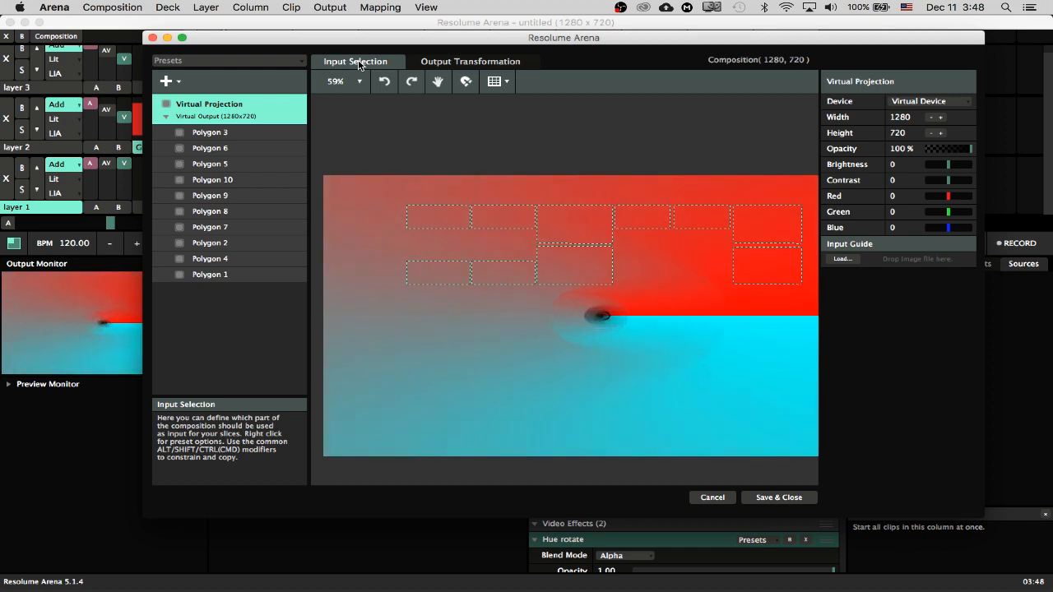
Step: Move Polygon 1's input selection to just below the gradient's centre and enlarge it
{"action": "left_click", "coordinate": [446, 213]}
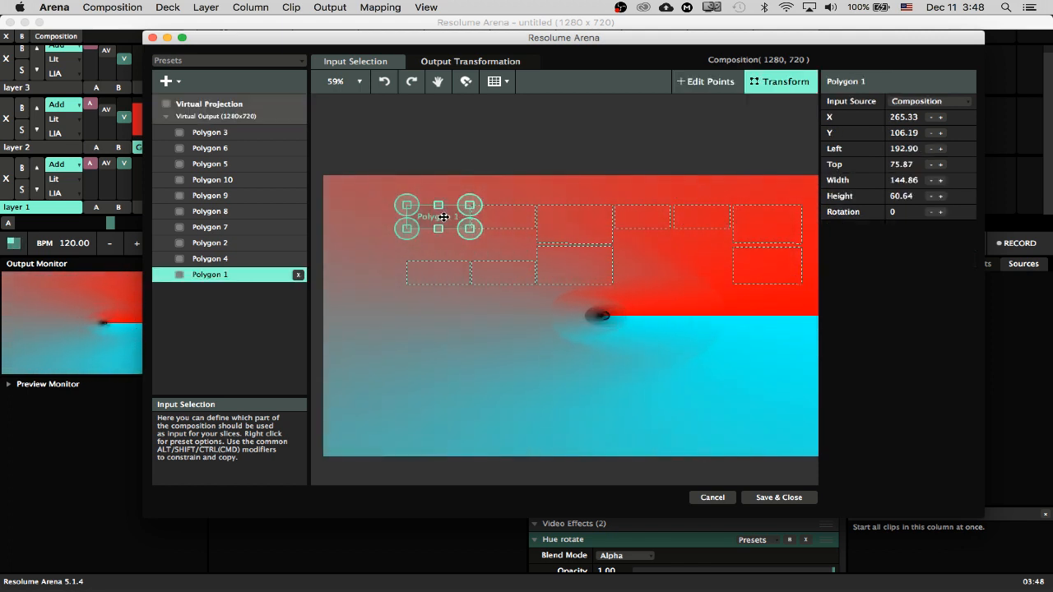
{"action": "left_click_drag", "start_coordinate": [443, 216], "coordinate": [600, 314]}
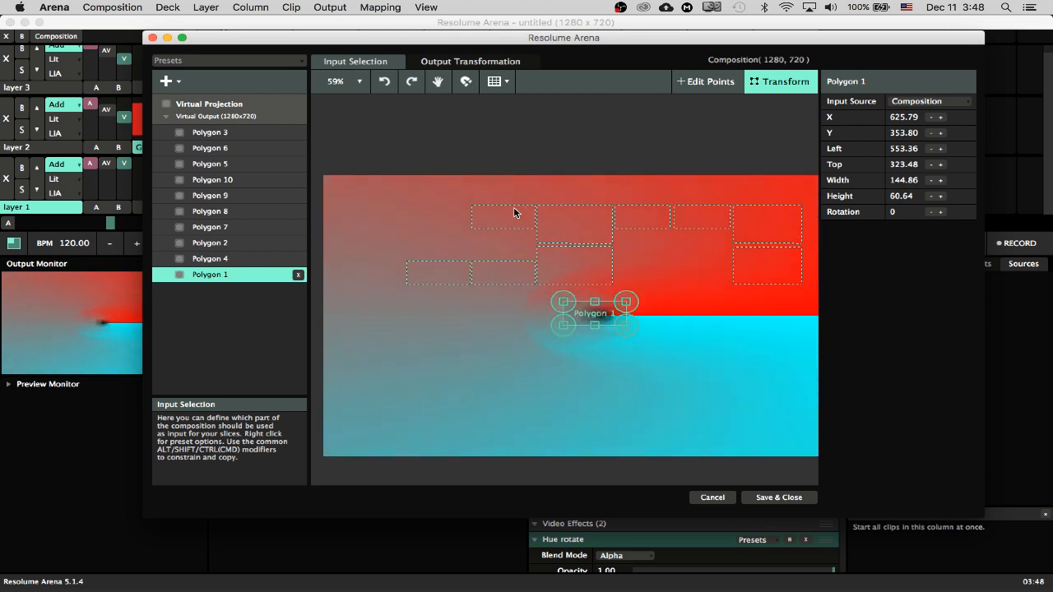
{"action": "left_click_drag", "start_coordinate": [625, 324], "coordinate": [626, 350]}
Step: Move the input selections of Polygon 2 to left 753.87, top 296.53, Polygon 5 to 60.24, 34.48, and Polygon 6 to 60.24, 549.10
{"action": "left_click_drag", "start_coordinate": [497, 225], "coordinate": [683, 303]}
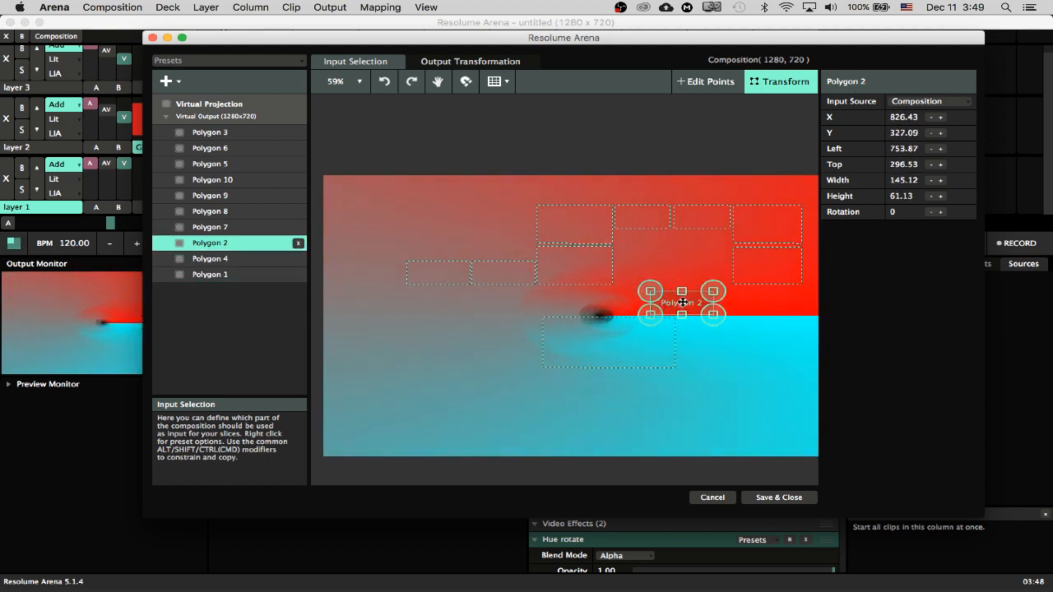
{"action": "left_click_drag", "start_coordinate": [580, 230], "coordinate": [403, 207]}
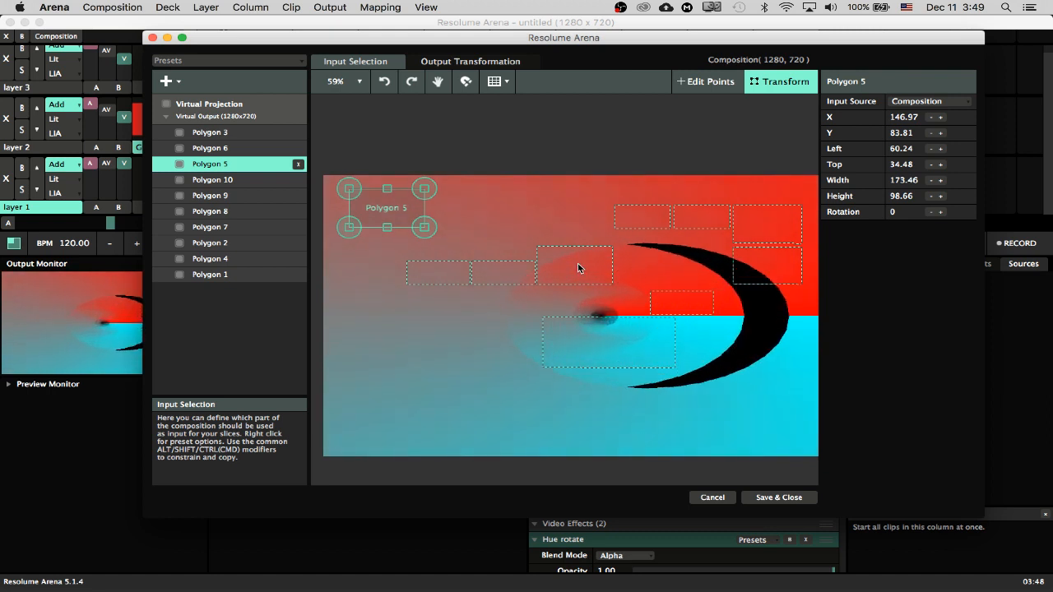
{"action": "left_click_drag", "start_coordinate": [578, 262], "coordinate": [388, 409]}
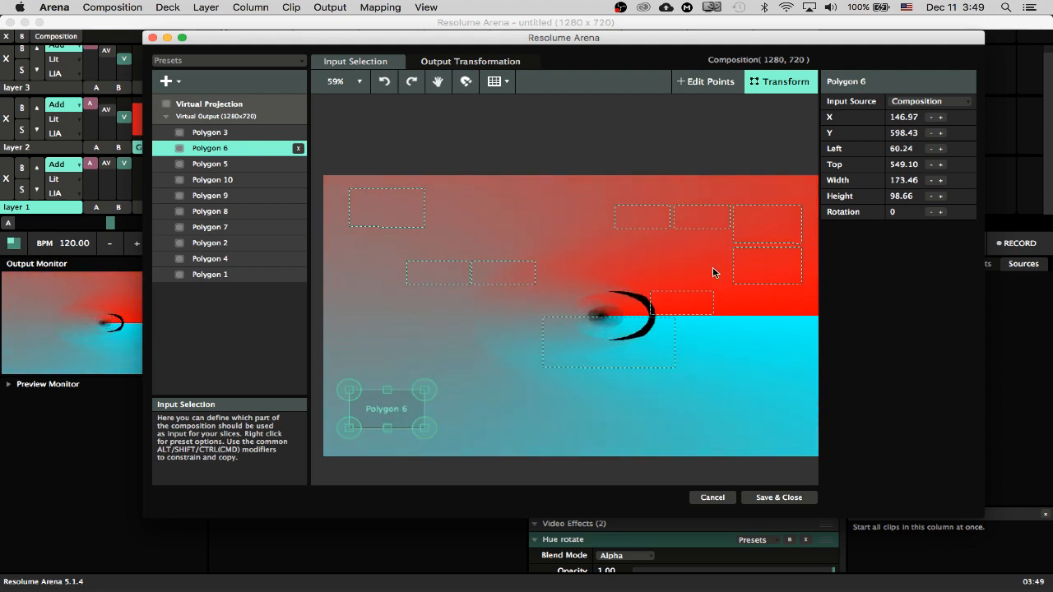
Step: Spread more input selections over the gradient, with Polygon 3 at left 966.10, top 370.56 and Polygon 9 at left 192.07, top 382.43
{"action": "left_click_drag", "start_coordinate": [704, 213], "coordinate": [770, 426]}
{"action": "left_click_drag", "start_coordinate": [769, 266], "coordinate": [767, 329]}
{"action": "left_click", "coordinate": [494, 273]}
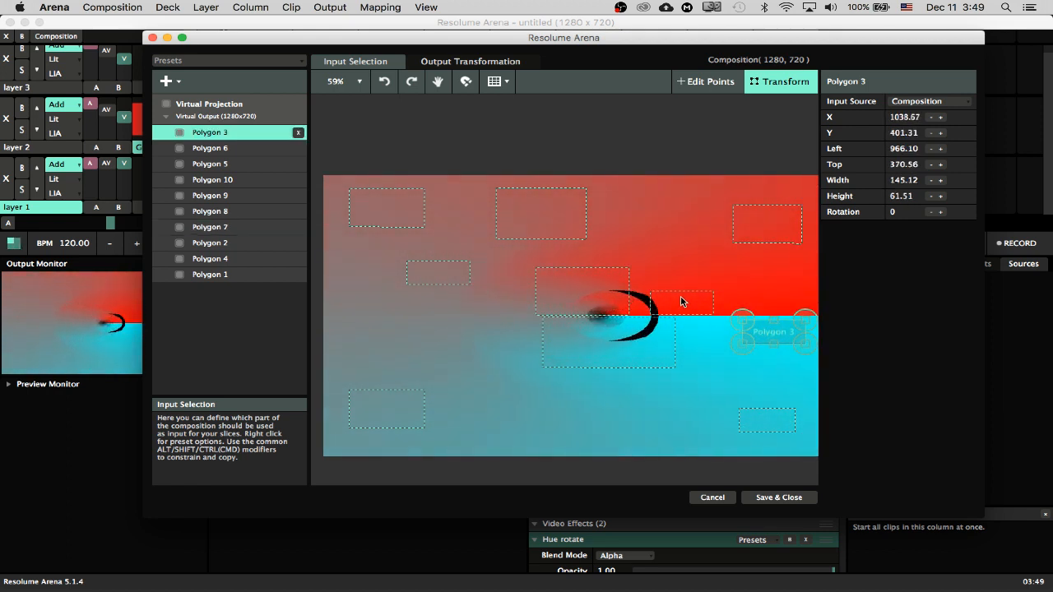
{"action": "left_click_drag", "start_coordinate": [681, 302], "coordinate": [439, 342]}
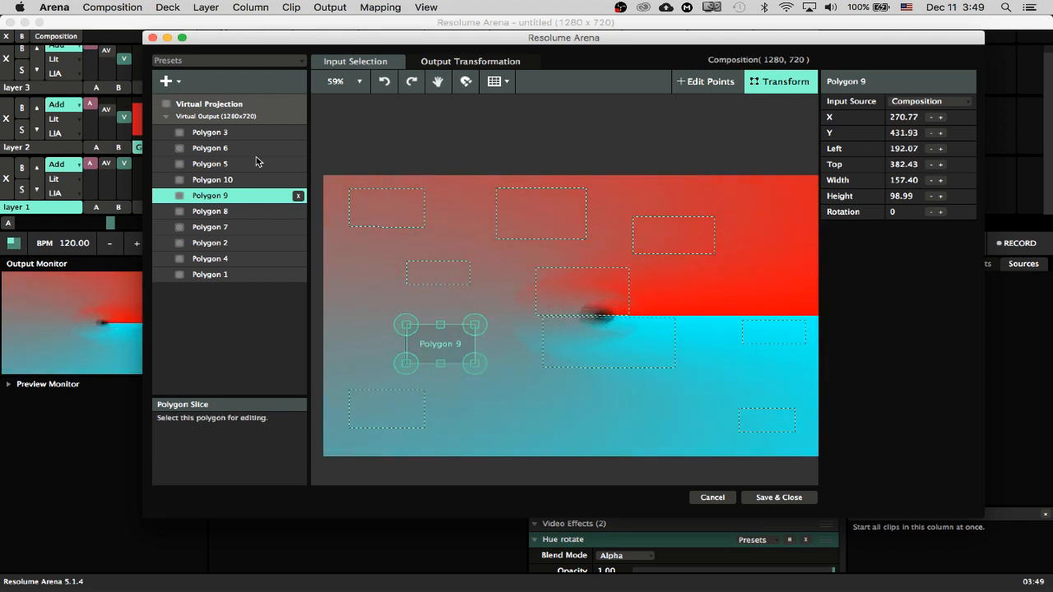
Step: Test the rearranged slices in the output transformation by playing Line Scape on layer 2 together with beat2 on layer 1
{"action": "left_click", "coordinate": [464, 62]}
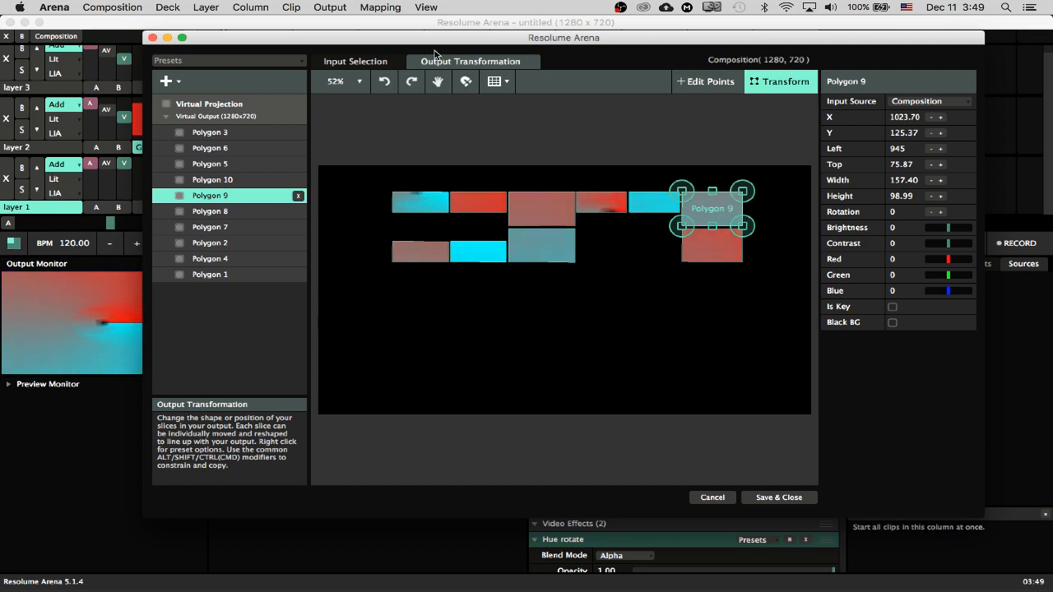
{"action": "left_click_drag", "start_coordinate": [434, 38], "coordinate": [601, 39]}
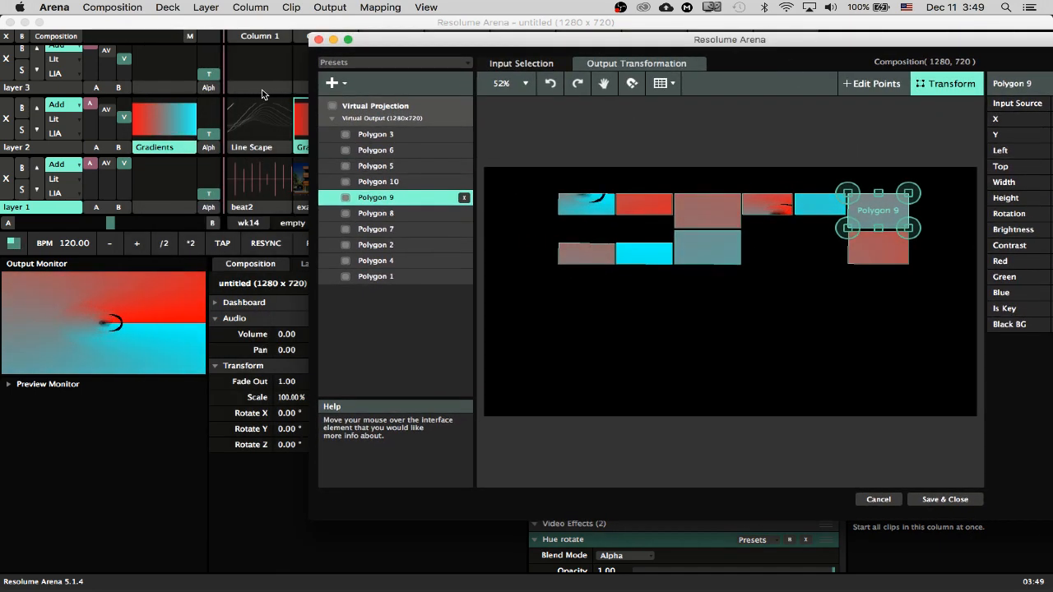
{"action": "left_click", "coordinate": [275, 133]}
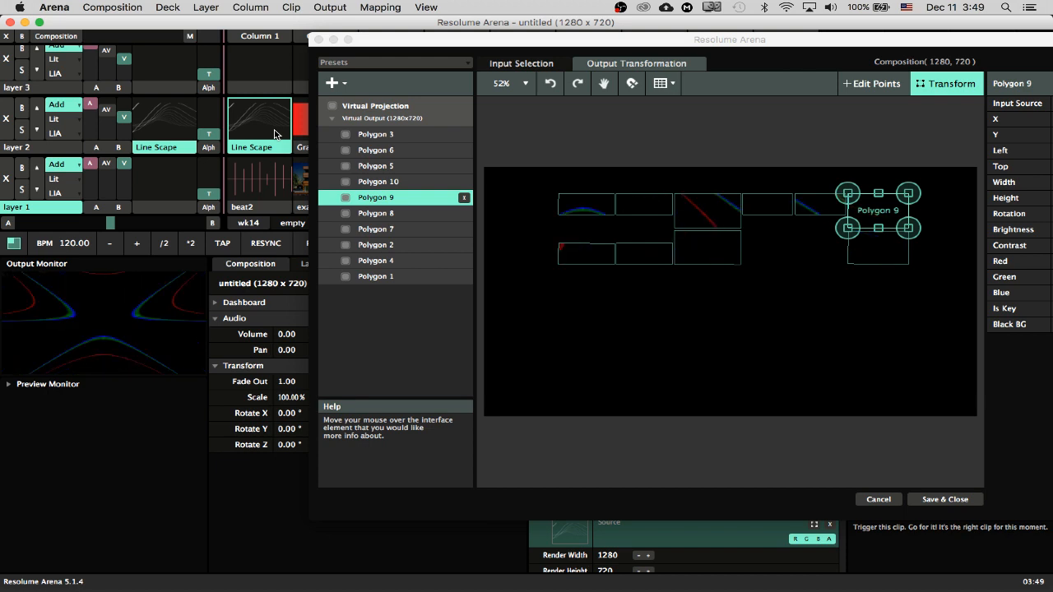
{"action": "left_click", "coordinate": [268, 185]}
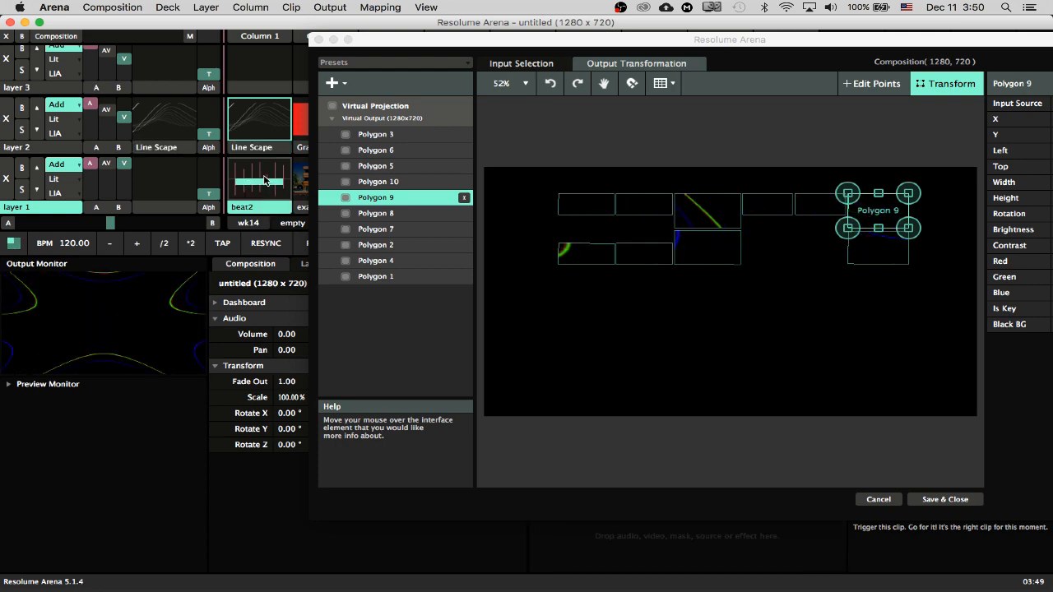
{"action": "left_click", "coordinate": [393, 44]}
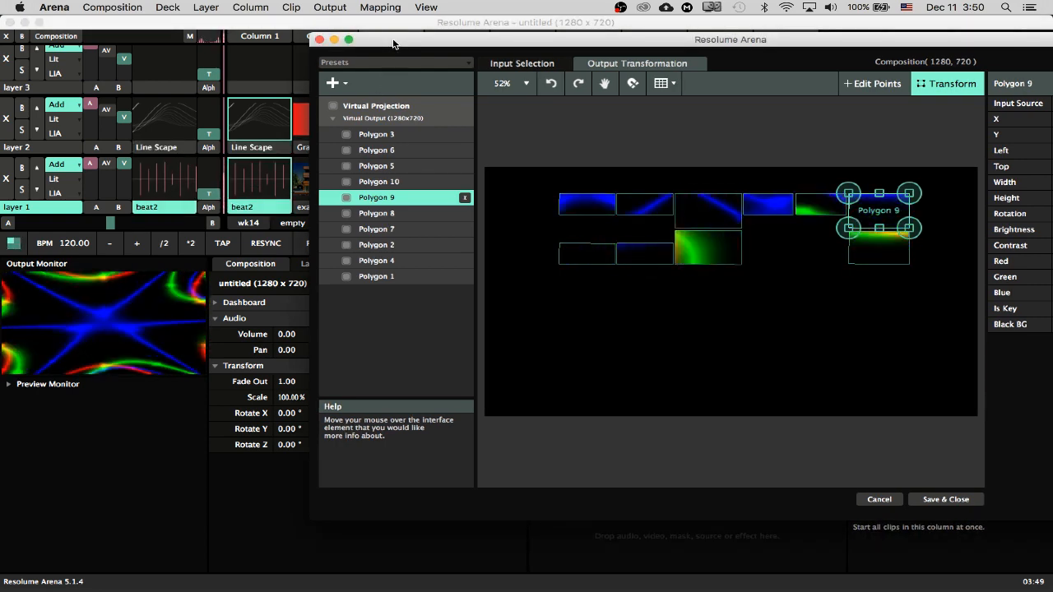
Step: Clear the beat2 clip from layer 1 and save and close the advanced output setup
{"action": "left_click", "coordinate": [4, 179]}
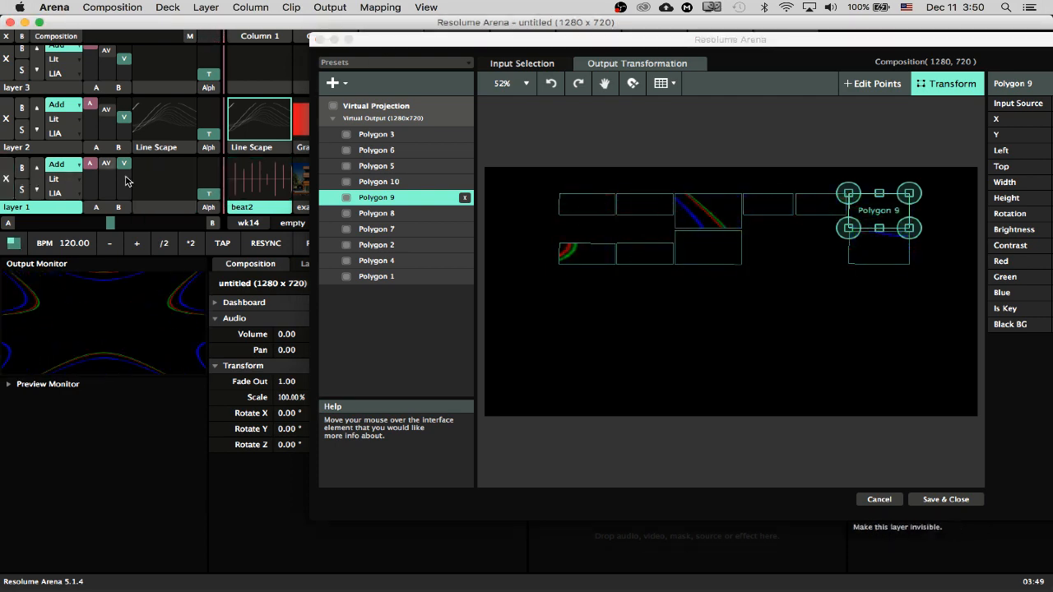
{"action": "left_click_drag", "start_coordinate": [478, 43], "coordinate": [251, 27]}
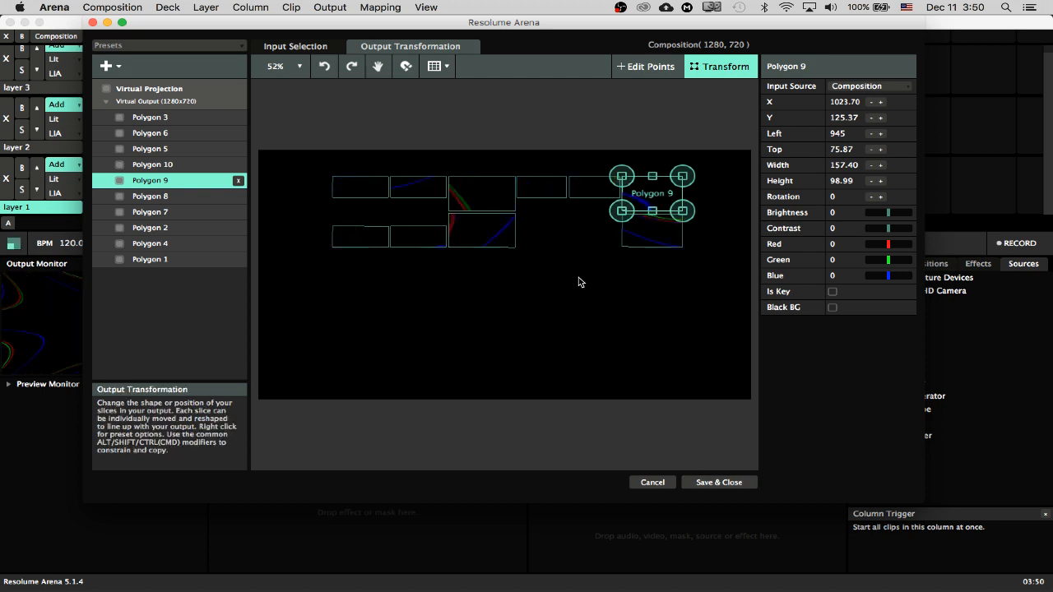
{"action": "left_click", "coordinate": [706, 484]}
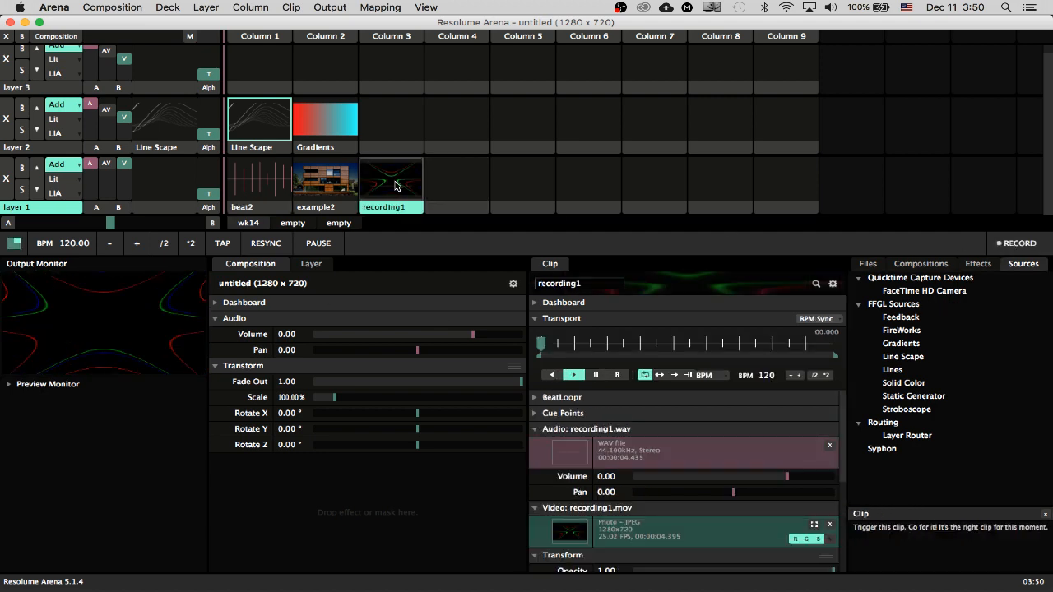
Step: Play back the recording1 clip on layer 1 and clear it from its slot in Column 3
{"action": "left_click", "coordinate": [391, 189]}
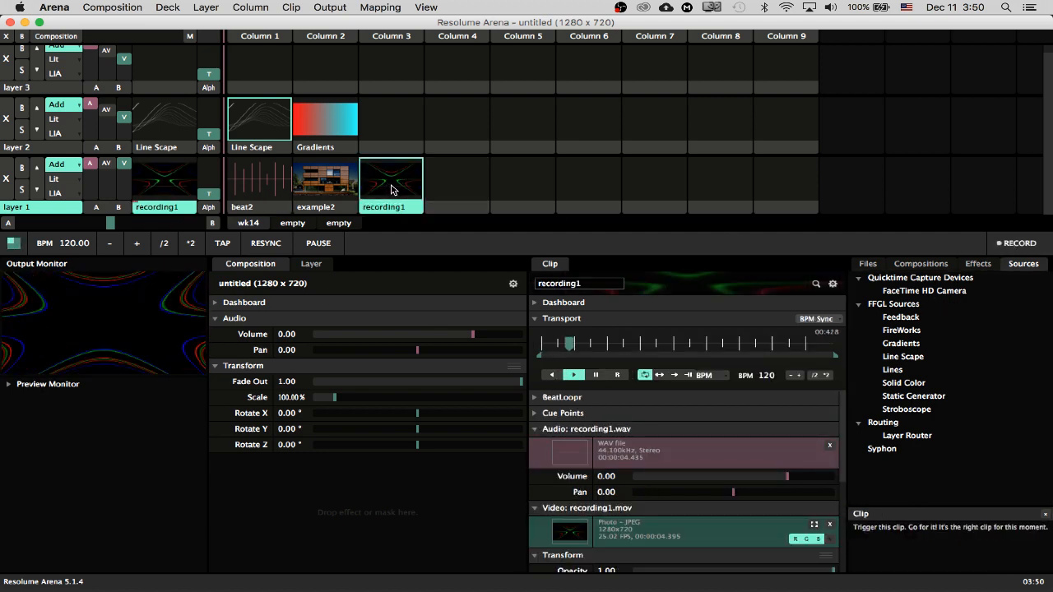
{"action": "right_click", "coordinate": [394, 211]}
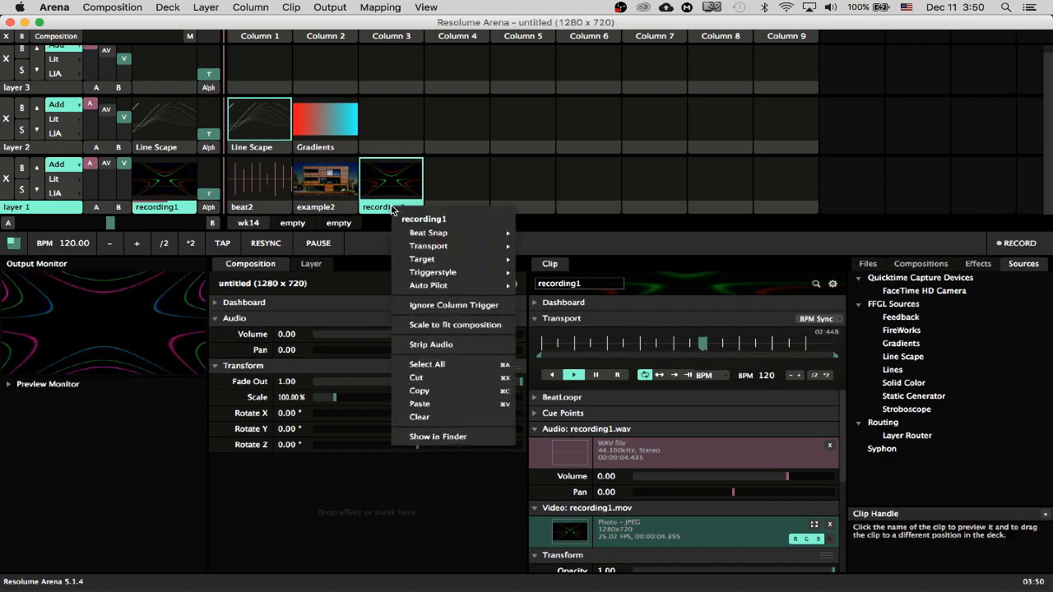
{"action": "left_click", "coordinate": [421, 417]}
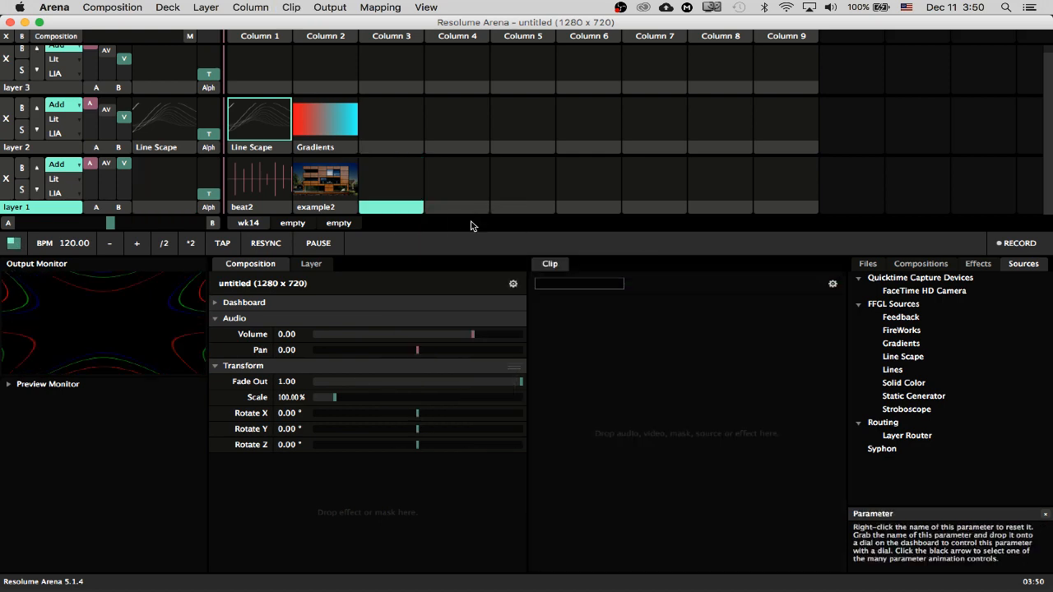
Step: Preview the building slices in the advanced output's transformation while beat2 drives Line Scape, and clear the playing clip from layer 1
{"action": "left_click", "coordinate": [252, 176]}
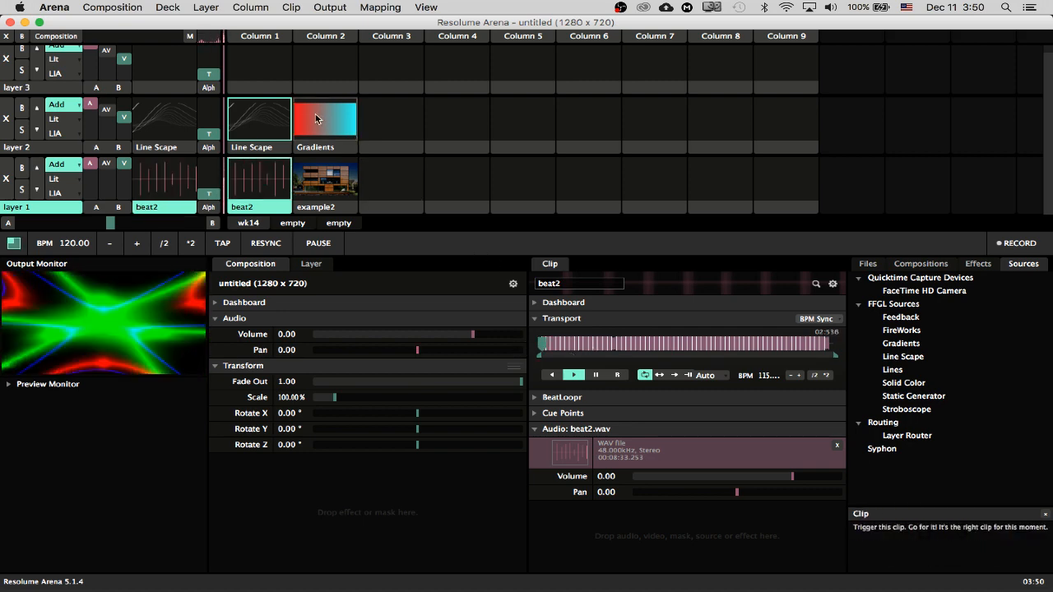
{"action": "left_click", "coordinate": [256, 120]}
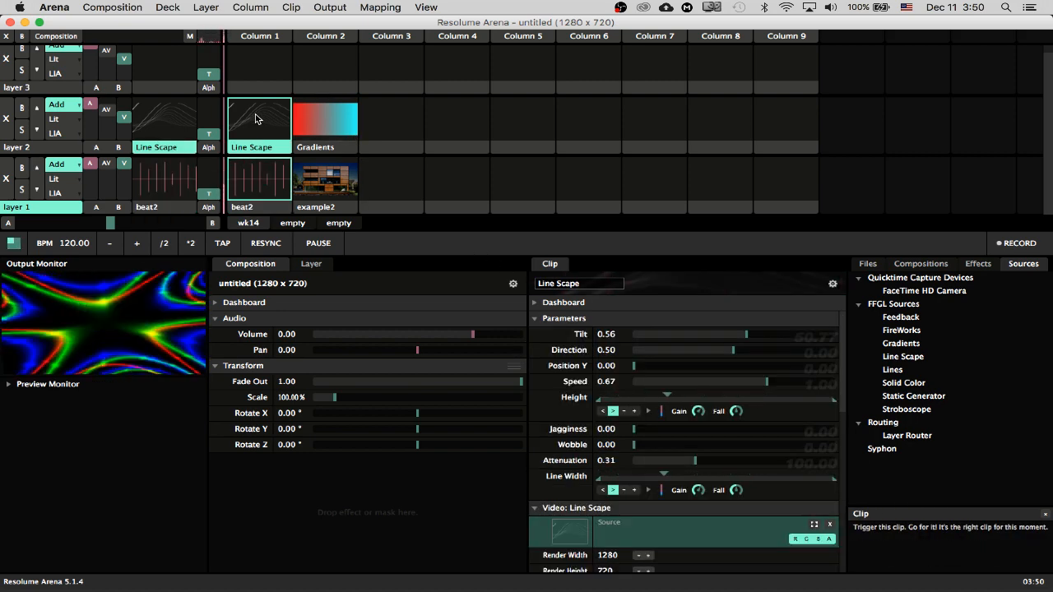
{"action": "left_click", "coordinate": [343, 6]}
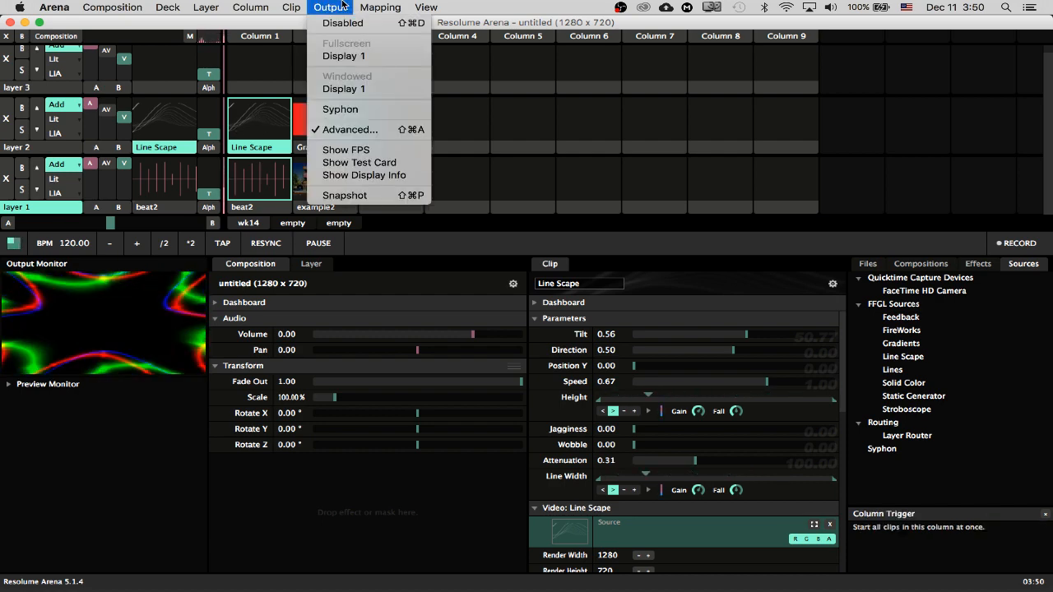
{"action": "left_click", "coordinate": [349, 130]}
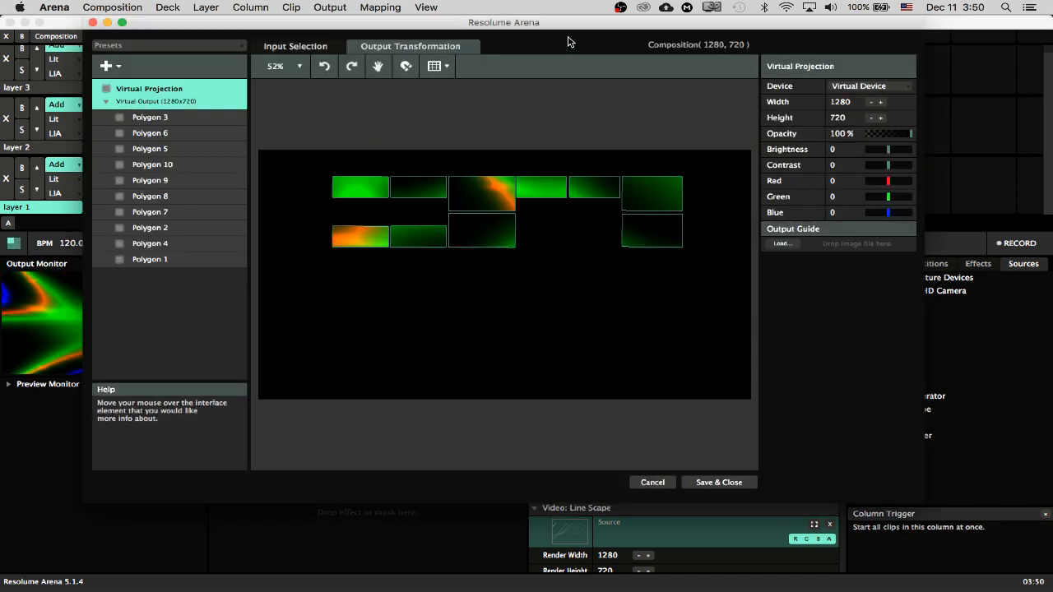
{"action": "mouse_move", "coordinate": [560, 27]}
{"action": "left_mouse_down"}
{"action": "mouse_move", "coordinate": [551, 60]}
{"action": "mouse_move", "coordinate": [553, 36]}
{"action": "mouse_move", "coordinate": [567, 41]}
{"action": "left_mouse_up"}
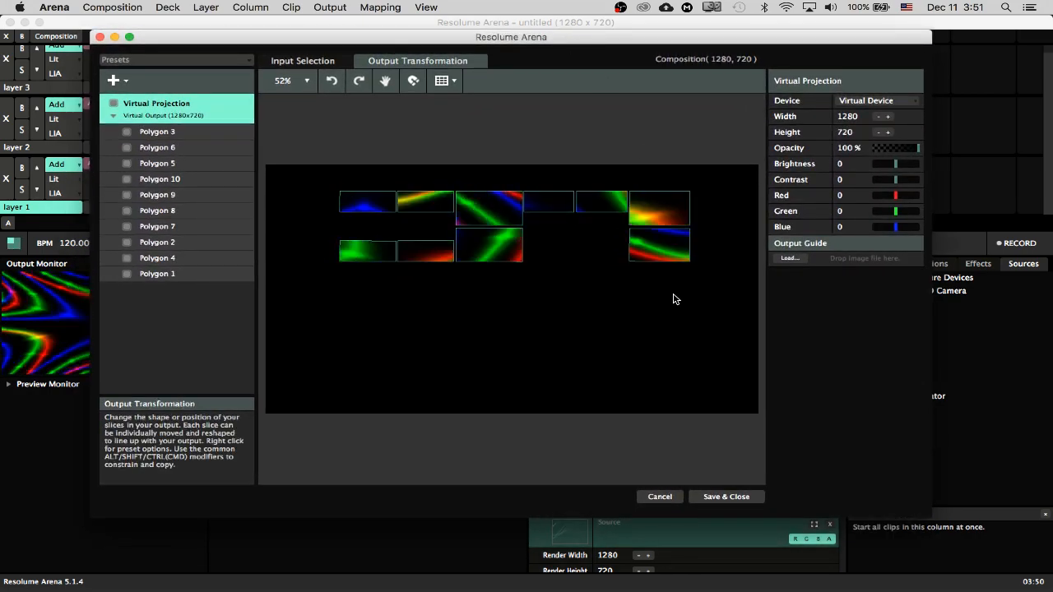
{"action": "left_click_drag", "start_coordinate": [189, 40], "coordinate": [341, 40]}
{"action": "left_click", "coordinate": [6, 179]}
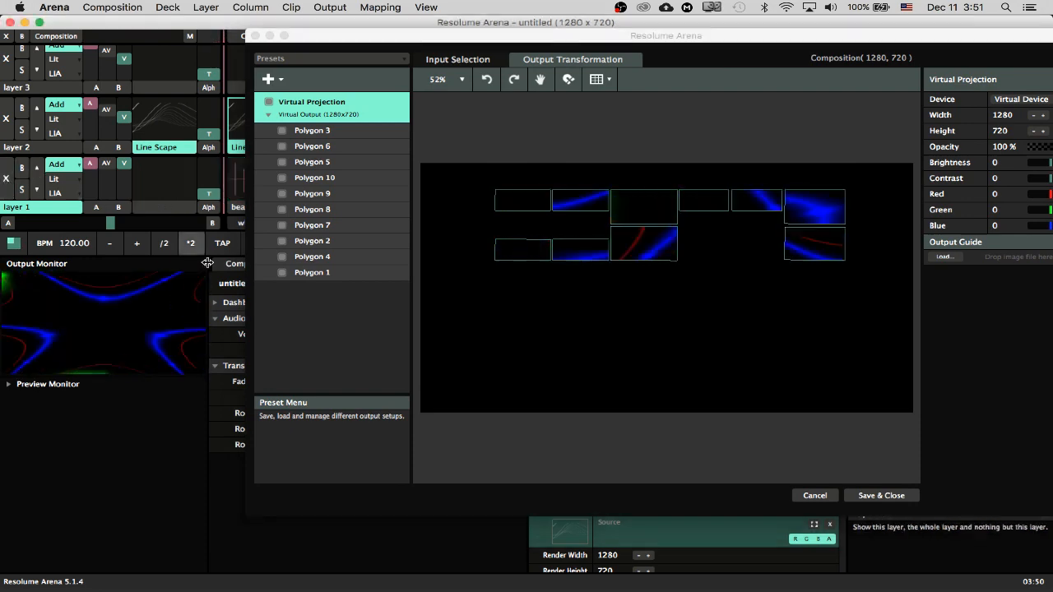
Step: Switch to the TextEdit recording note, place it beside the advanced output window and highlight "Syphon Recorder" on the MAC line
{"action": "mouse_move", "coordinate": [368, 589]}
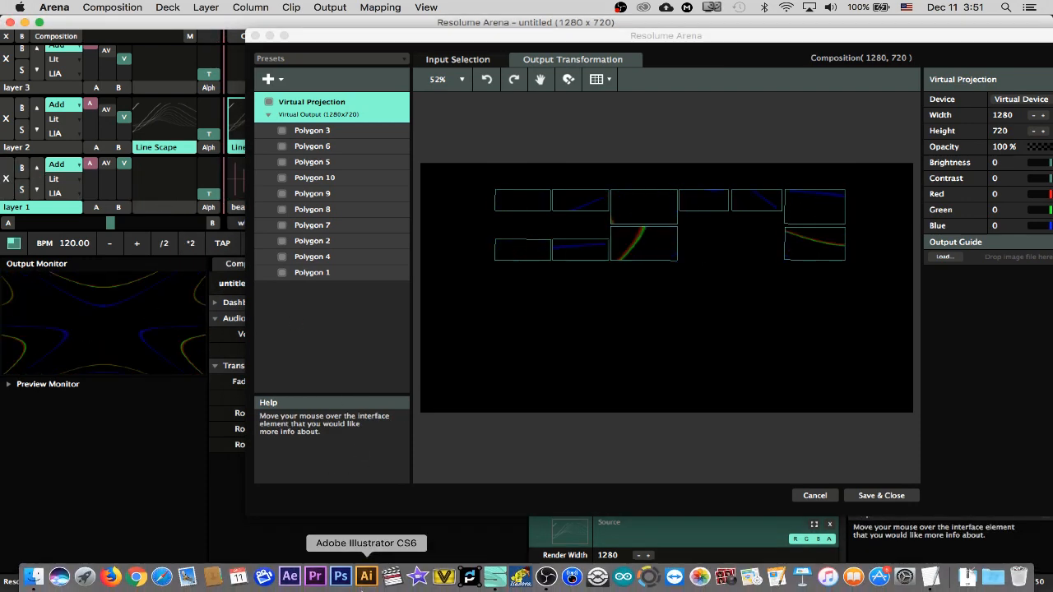
{"action": "left_click", "coordinate": [929, 579]}
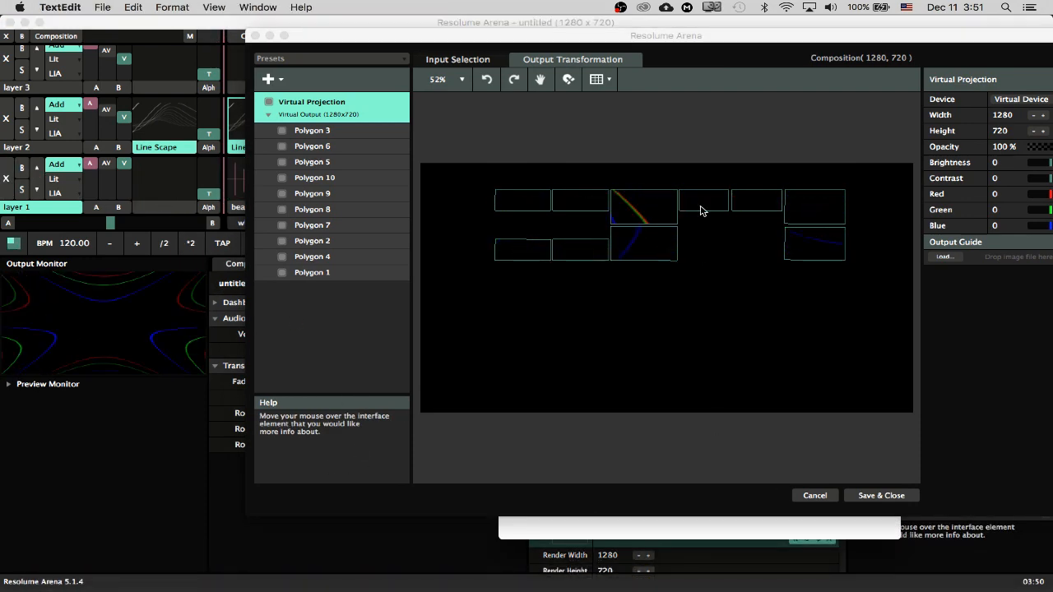
{"action": "left_click", "coordinate": [632, 33]}
{"action": "left_click_drag", "start_coordinate": [632, 33], "coordinate": [136, 20]}
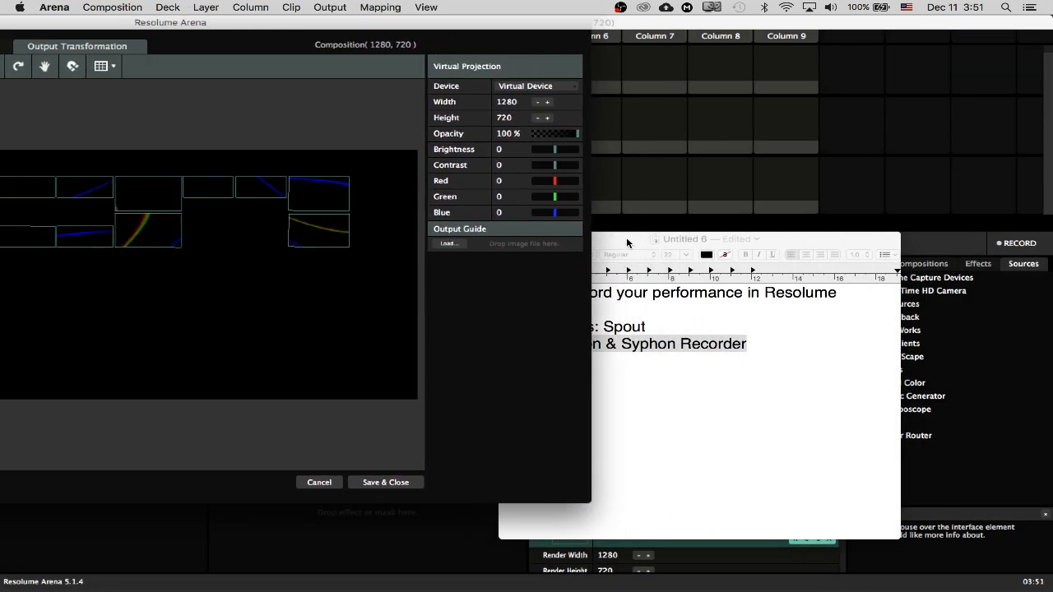
{"action": "left_click_drag", "start_coordinate": [626, 238], "coordinate": [749, 144]}
{"action": "left_click", "coordinate": [707, 248]}
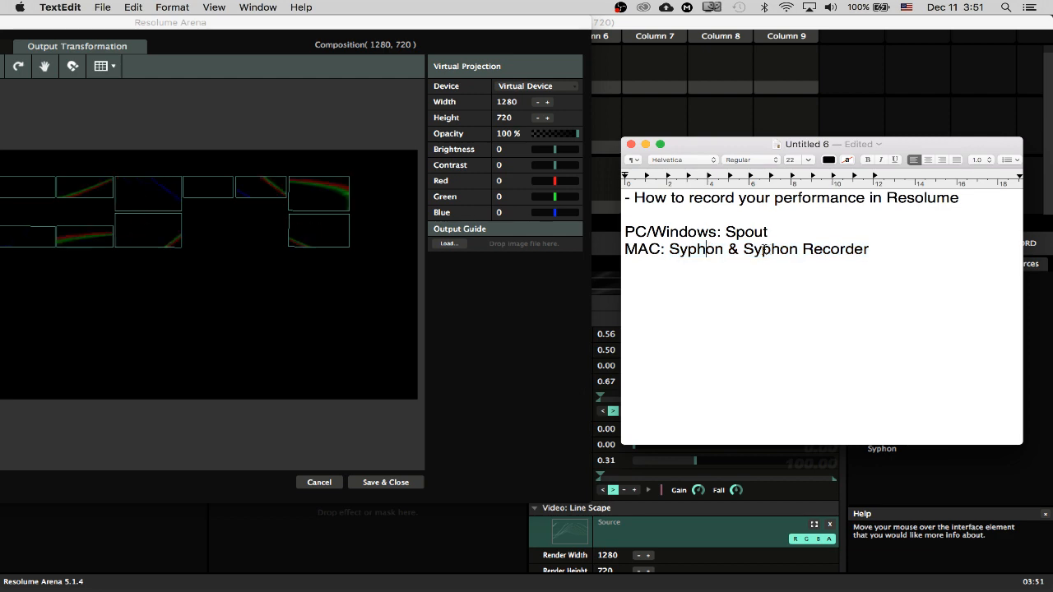
{"action": "left_click_drag", "start_coordinate": [745, 250], "coordinate": [868, 249]}
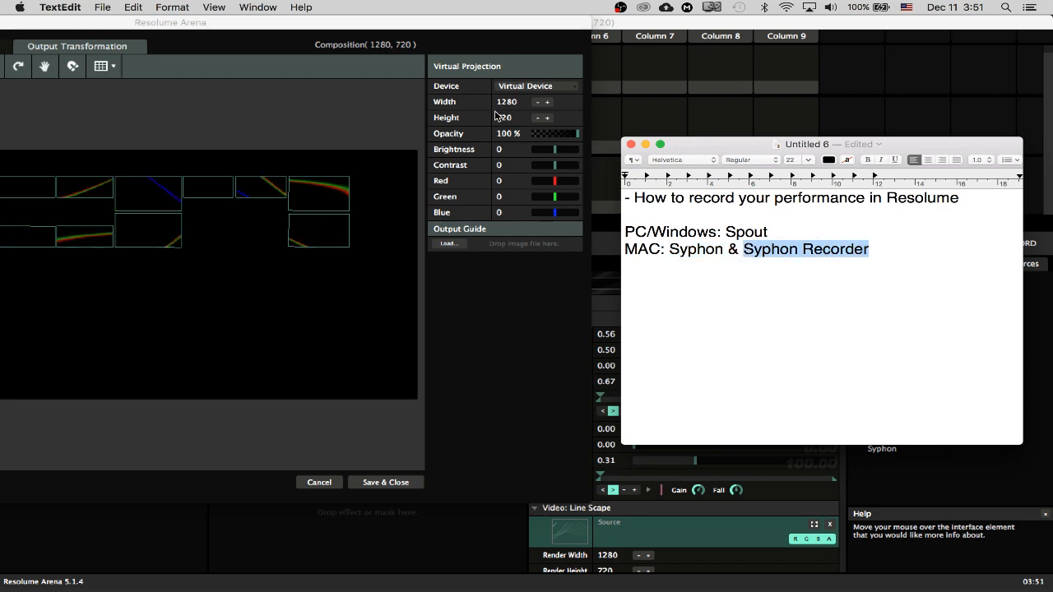
Step: Bring the advanced output window back into full view, and save and close its setup
{"action": "left_click_drag", "start_coordinate": [278, 29], "coordinate": [624, 44]}
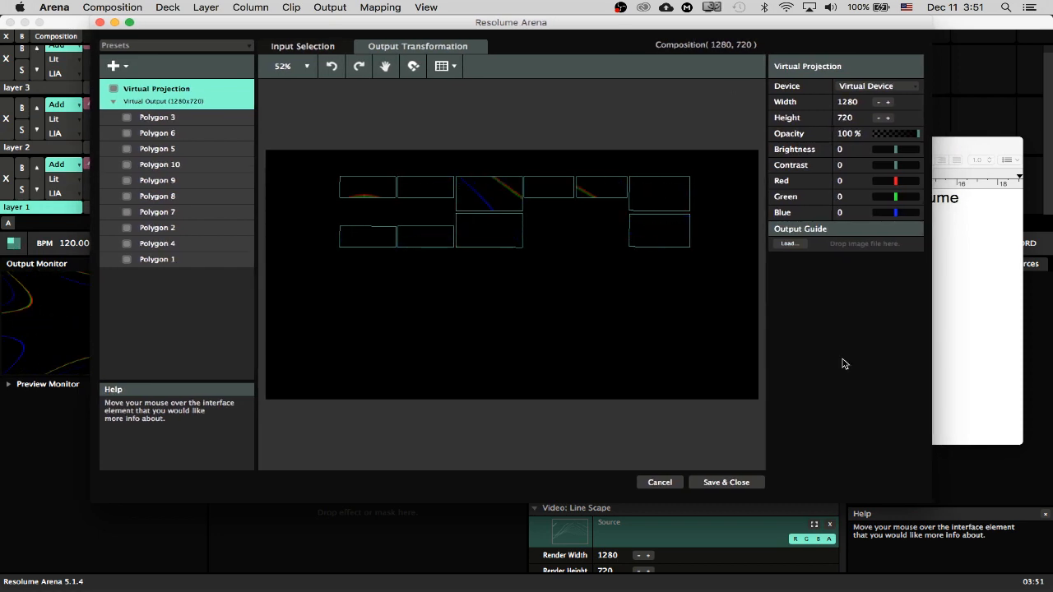
{"action": "mouse_move", "coordinate": [314, 590]}
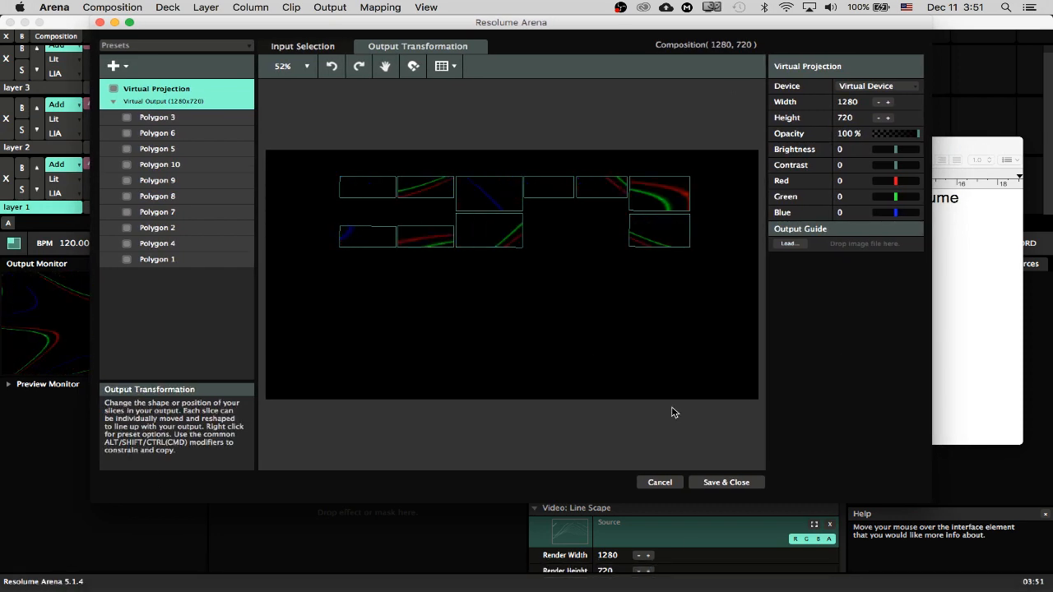
{"action": "left_click", "coordinate": [714, 483]}
Step: Launch Syphon Recorder from the Applications folder in Finder and close the Finder window behind it
{"action": "mouse_move", "coordinate": [93, 584]}
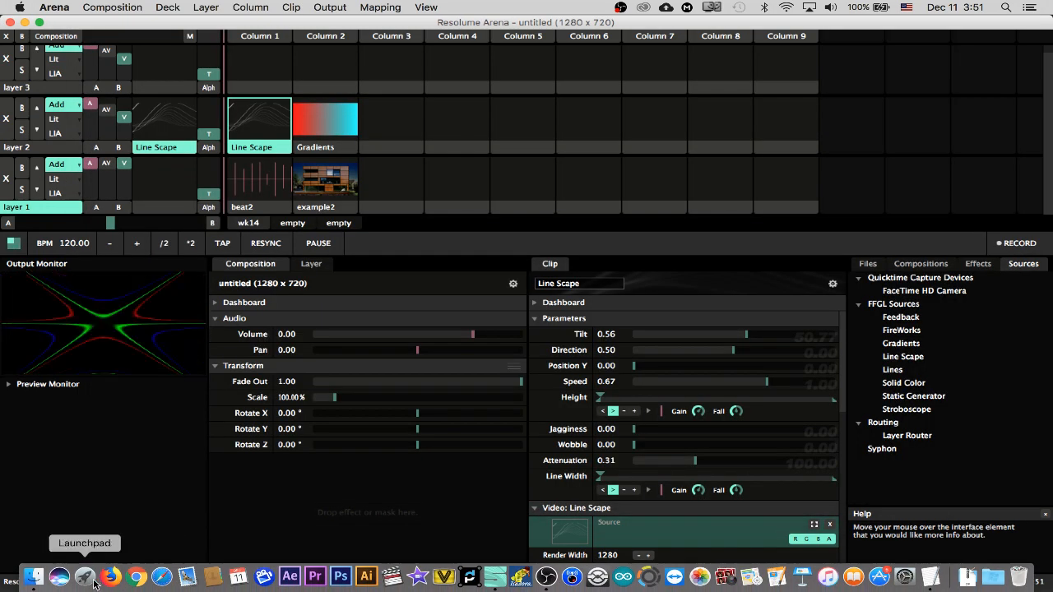
{"action": "left_click", "coordinate": [34, 579]}
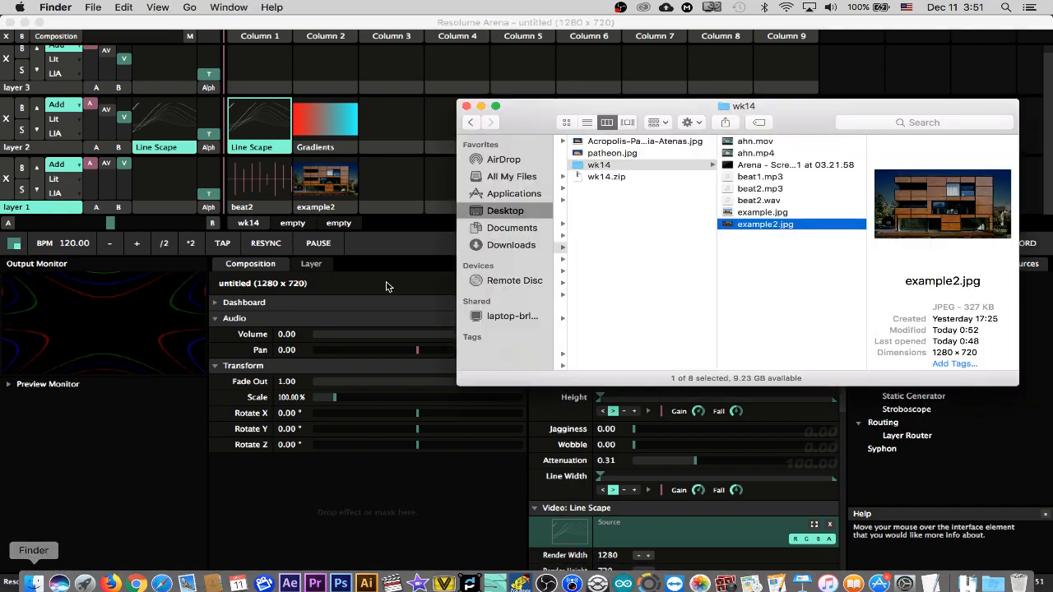
{"action": "left_click", "coordinate": [506, 199]}
{"action": "scroll", "coordinate": [613, 235], "scroll_direction": "down", "scroll_amount": 15}
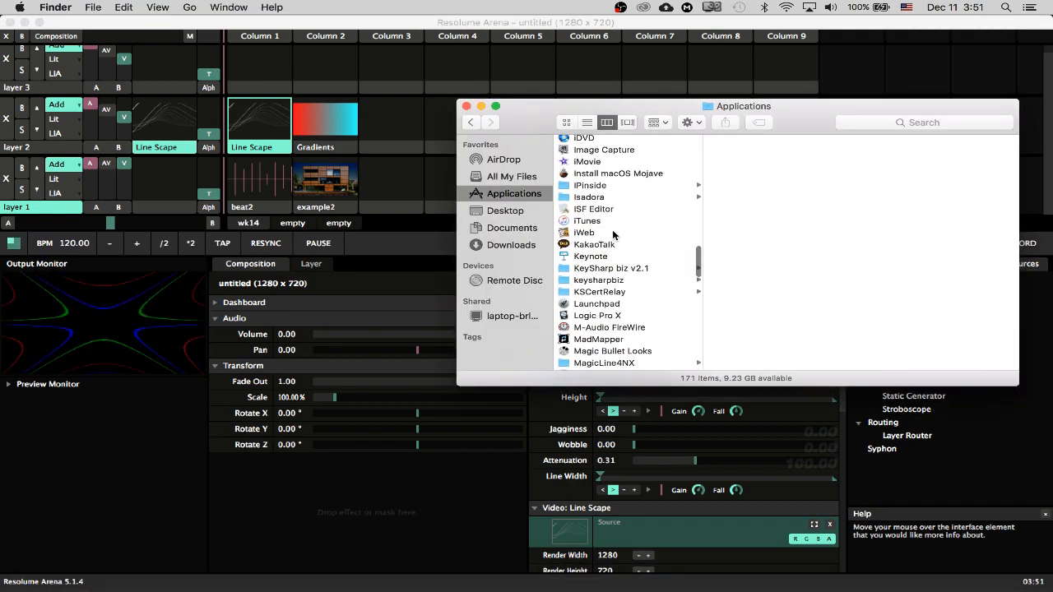
{"action": "scroll", "coordinate": [613, 235], "scroll_direction": "down", "scroll_amount": 10}
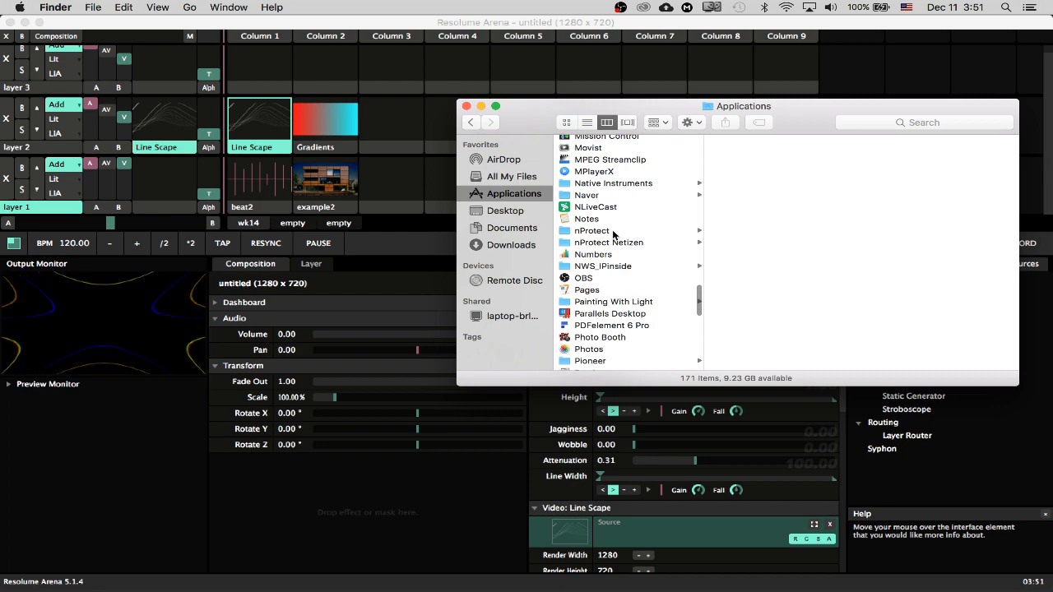
{"action": "scroll", "coordinate": [613, 236], "scroll_direction": "down", "scroll_amount": 8}
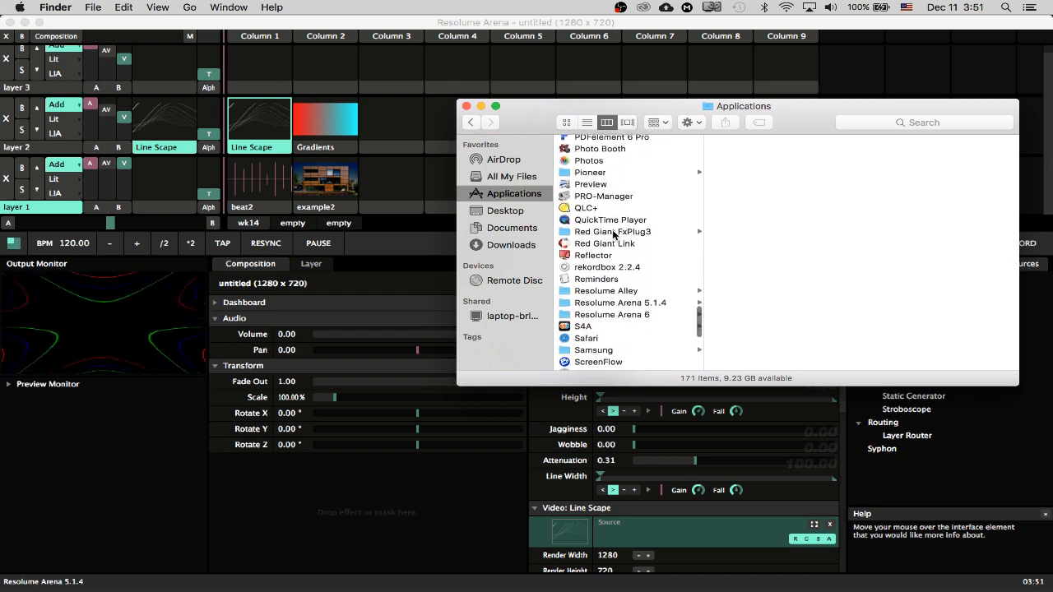
{"action": "scroll", "coordinate": [613, 236], "scroll_direction": "down", "scroll_amount": 8}
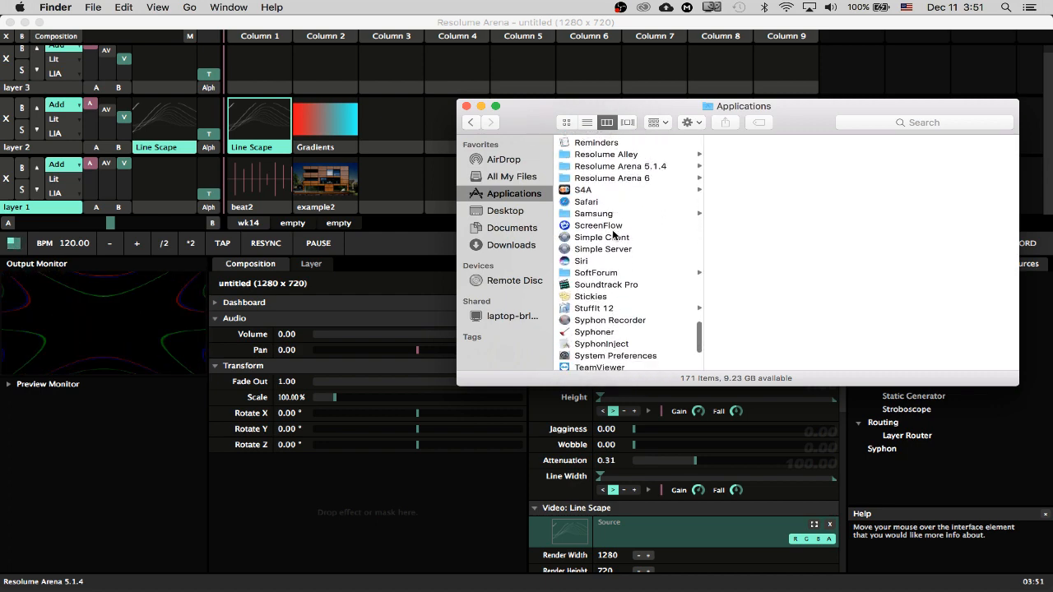
{"action": "scroll", "coordinate": [613, 235], "scroll_direction": "down", "scroll_amount": 5}
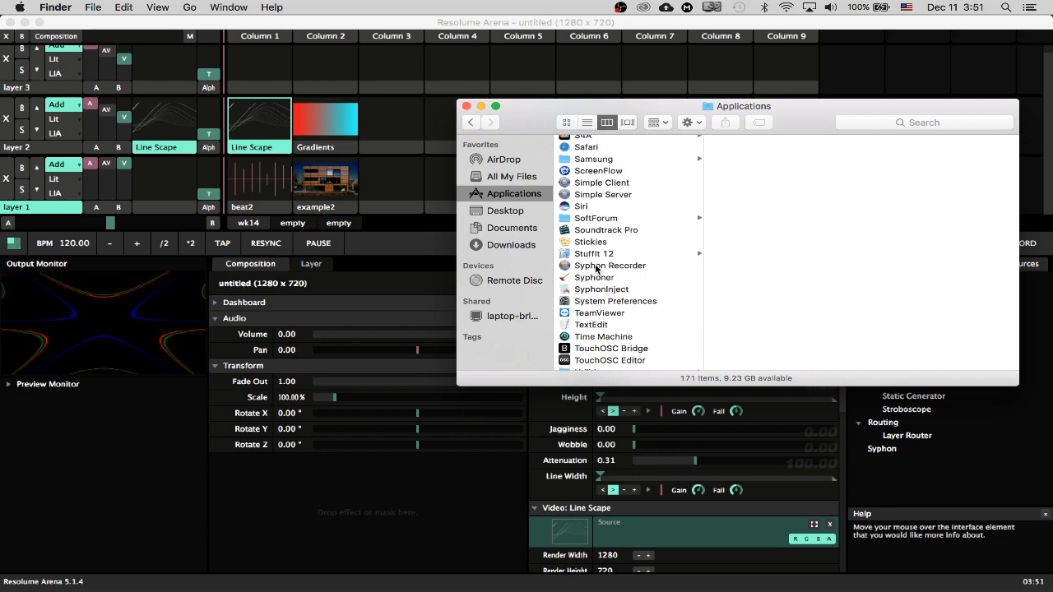
{"action": "double_click", "coordinate": [596, 266]}
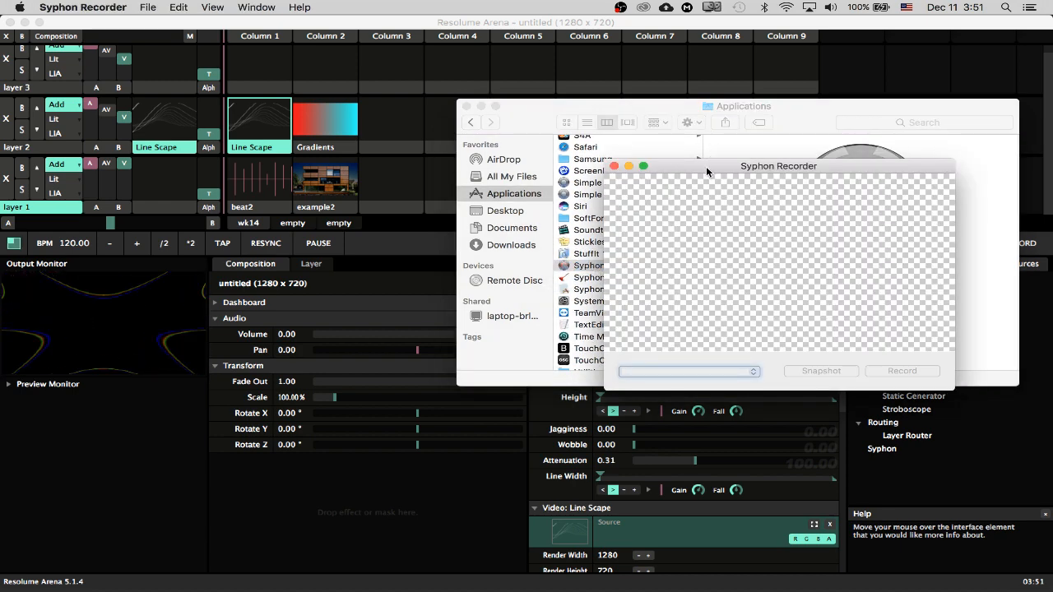
{"action": "left_click_drag", "start_coordinate": [706, 166], "coordinate": [589, 231]}
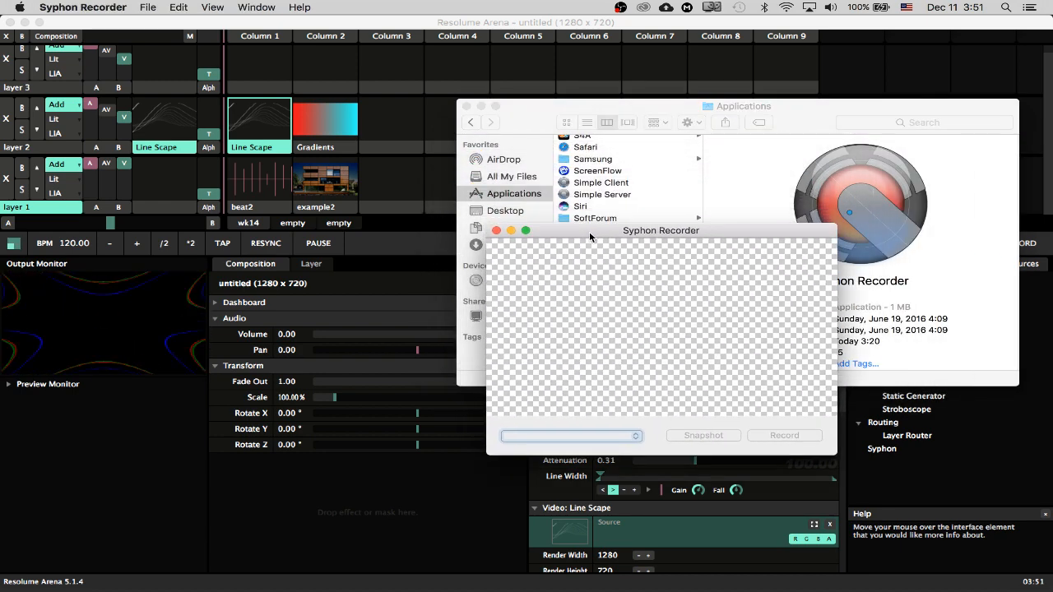
{"action": "left_click", "coordinate": [467, 106]}
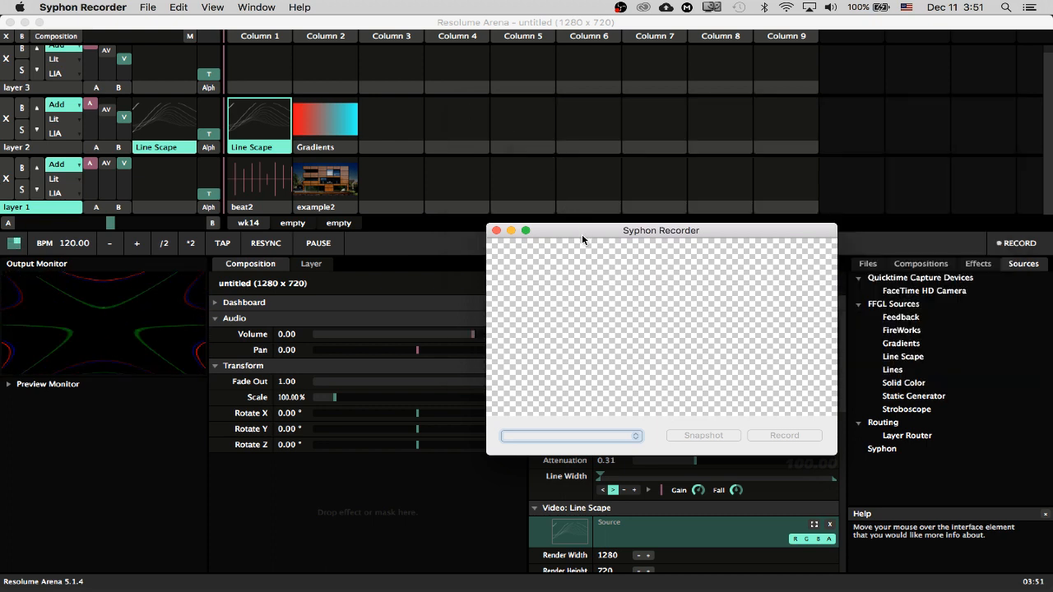
Step: Add the line "Syphon: bridge between softwares" to the TextEdit note and arrange the note beside the Syphon Recorder window
{"action": "key", "text": "super+Tab"}
{"action": "key", "text": "super+Tab"}
{"action": "key", "text": "super+Tab"}
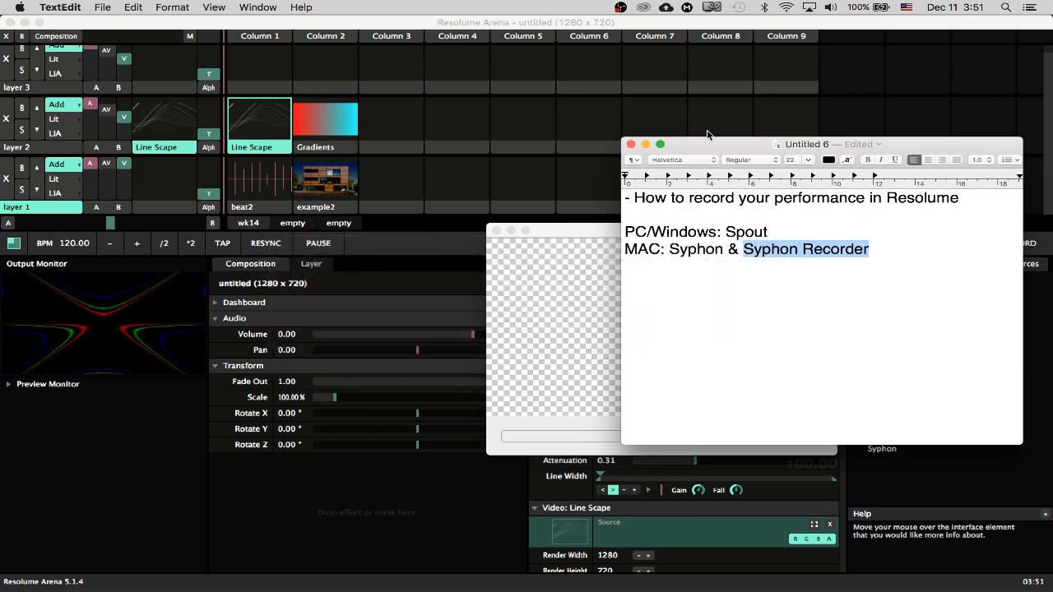
{"action": "left_click_drag", "start_coordinate": [718, 154], "coordinate": [223, 155]}
{"action": "left_click", "coordinate": [377, 249]}
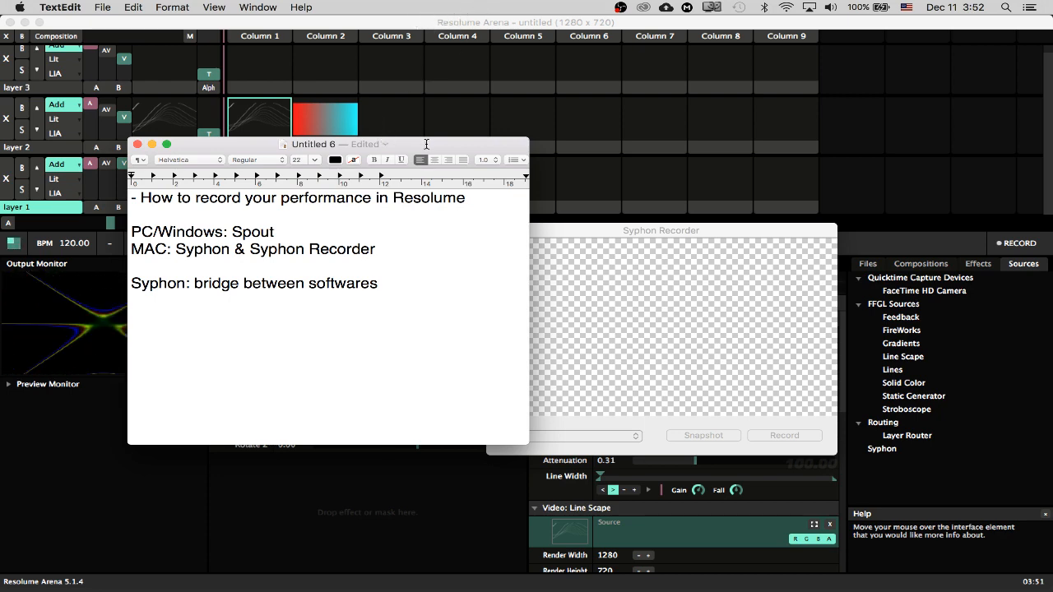
{"action": "left_click_drag", "start_coordinate": [426, 144], "coordinate": [524, 158]}
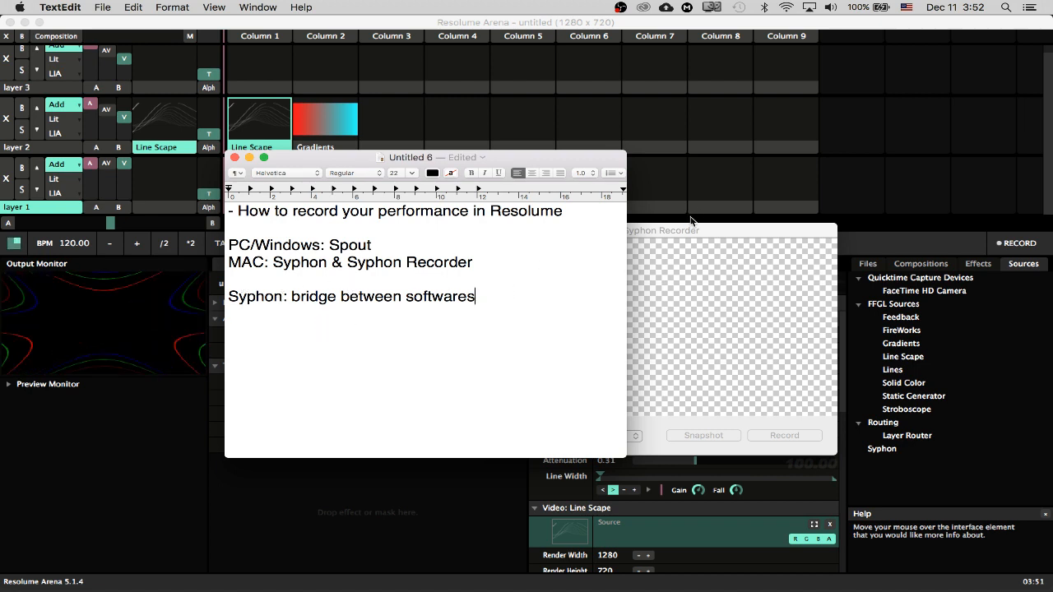
{"action": "left_click_drag", "start_coordinate": [688, 230], "coordinate": [834, 222]}
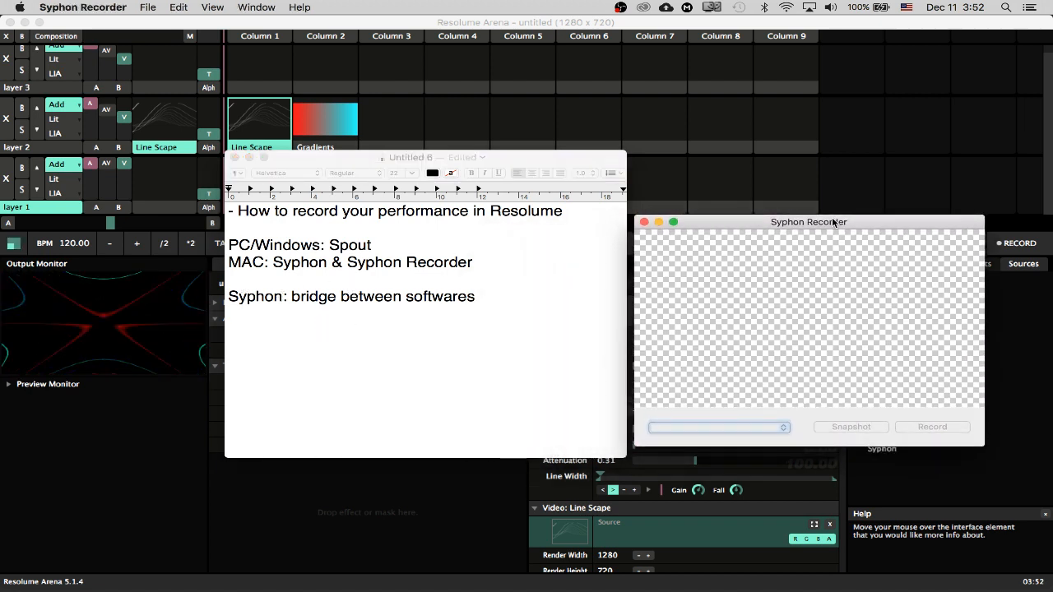
Step: Add the line "Resolume - Syphon - Syphon Recorder" to the TextEdit note, followed by a blank line, keeping the note beside Syphon Recorder
{"action": "left_click", "coordinate": [537, 294]}
{"action": "left_click", "coordinate": [733, 221]}
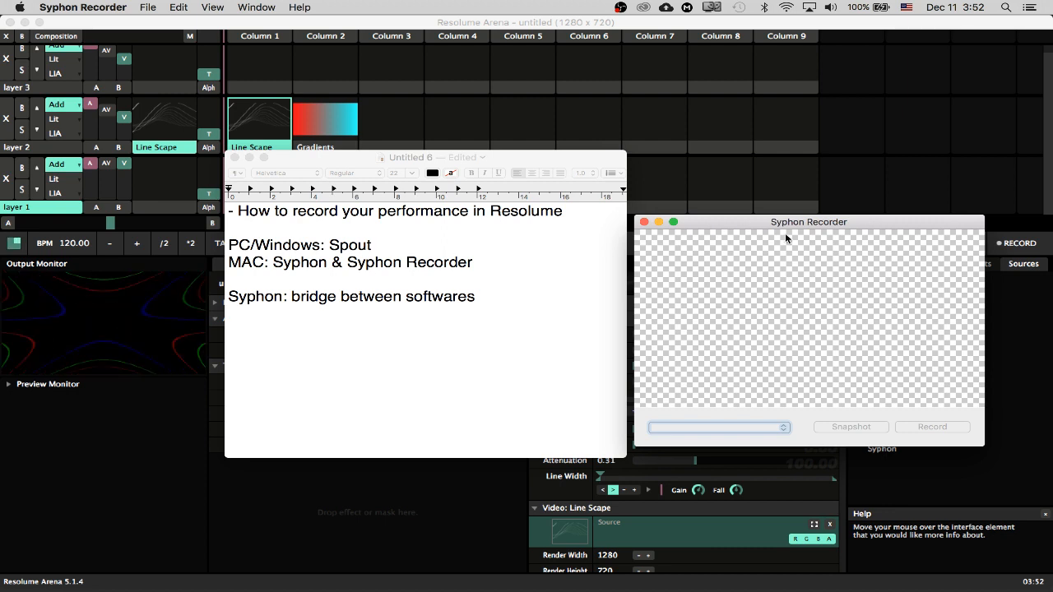
{"action": "left_click", "coordinate": [531, 354]}
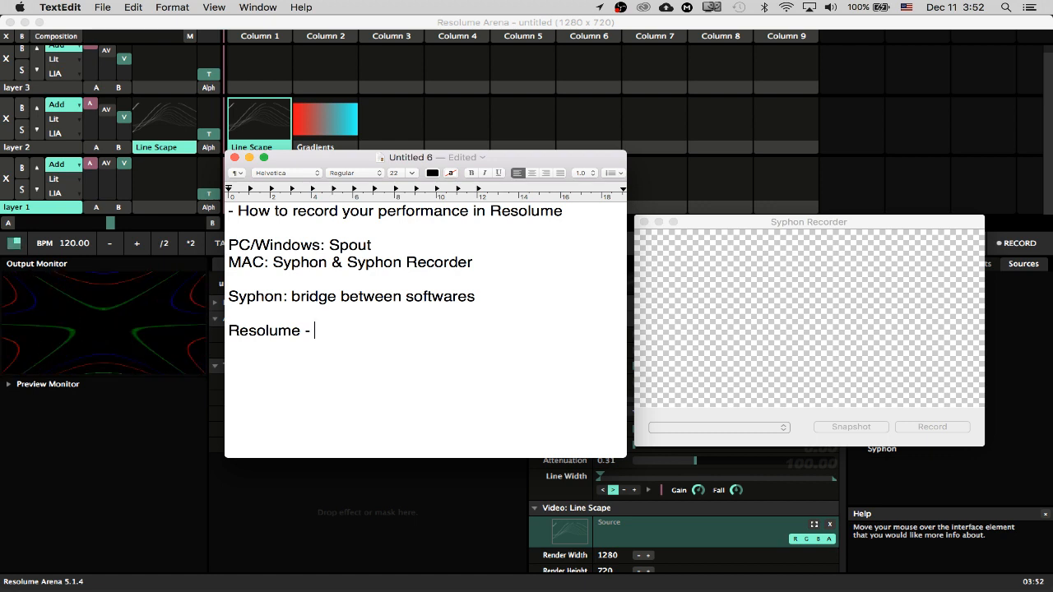
{"action": "type", "text": "yphone"}
{"action": "key", "text": "BackSpace"}
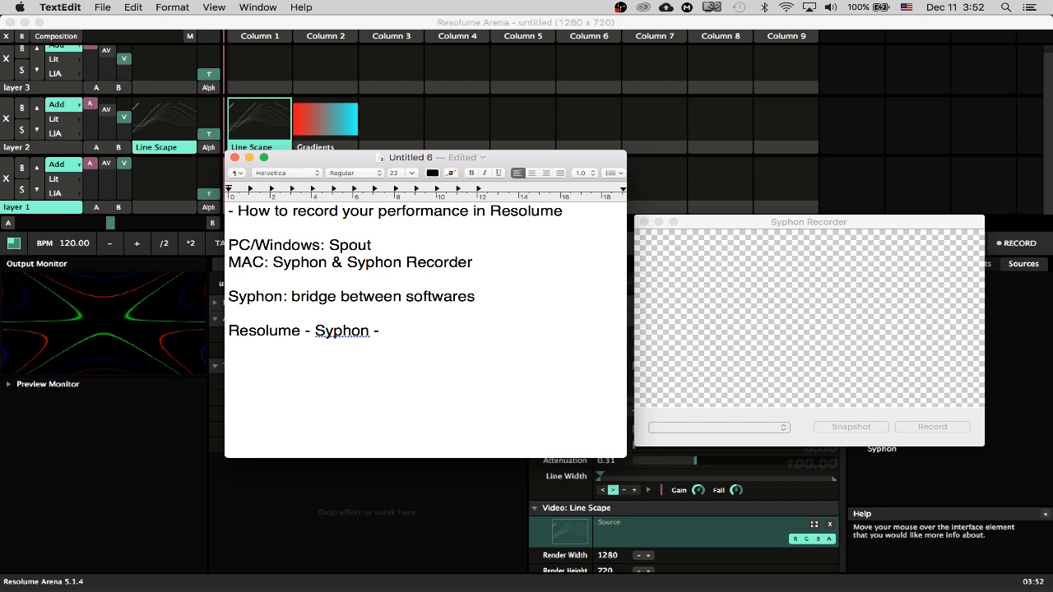
{"action": "type", "text": "- Syp"}
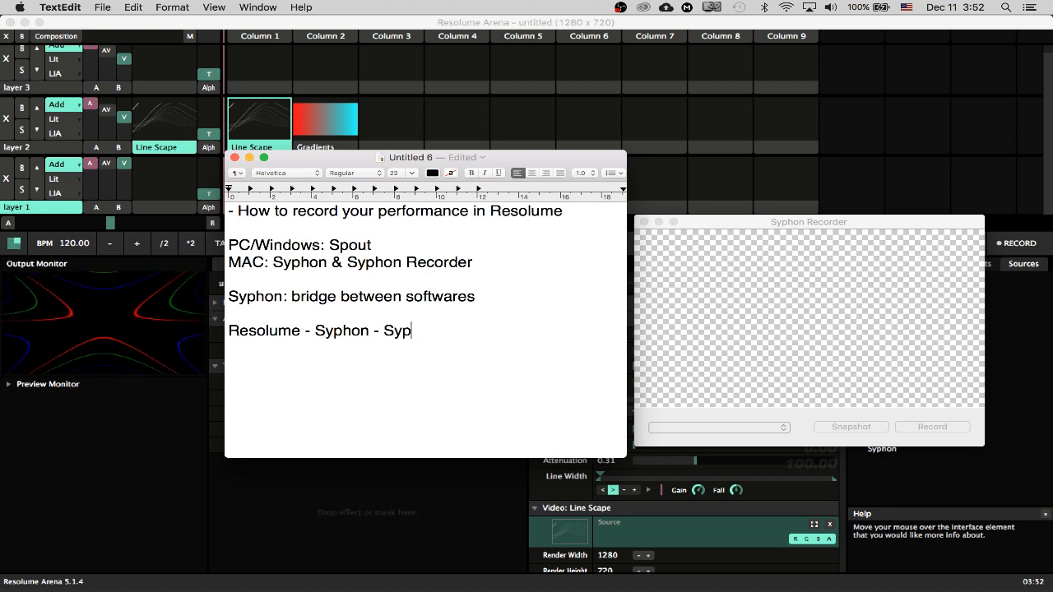
{"action": "type", "text": "hon Recorder"}
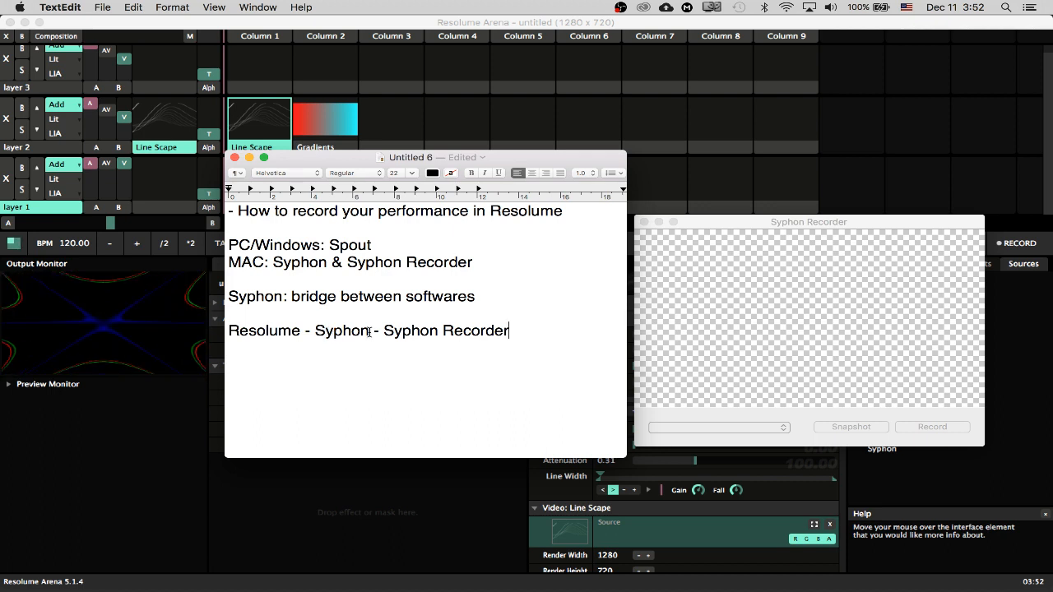
{"action": "key", "text": "Return"}
{"action": "key", "text": "Return"}
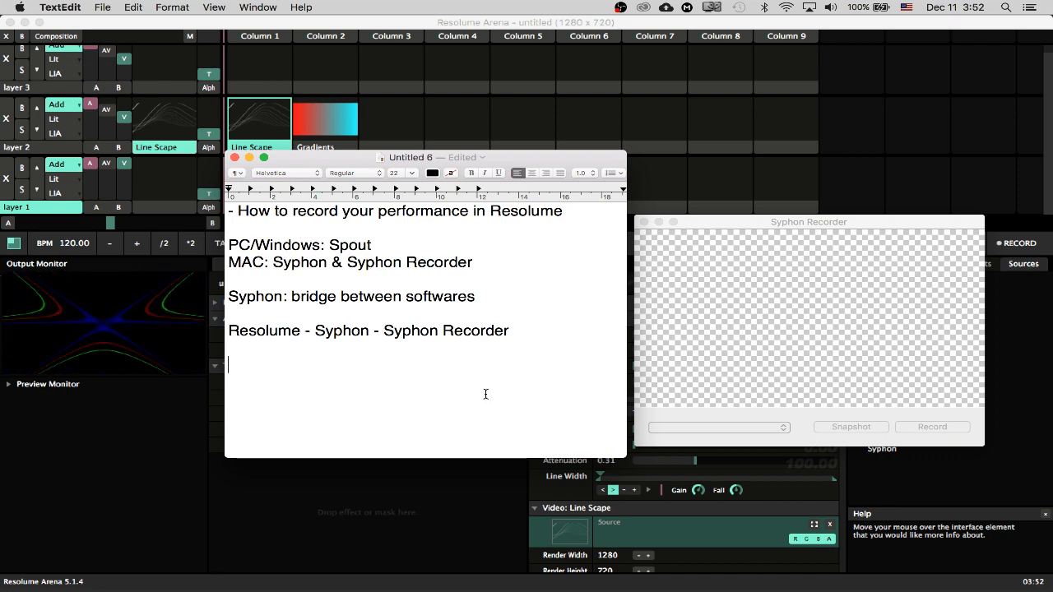
{"action": "left_click", "coordinate": [722, 221]}
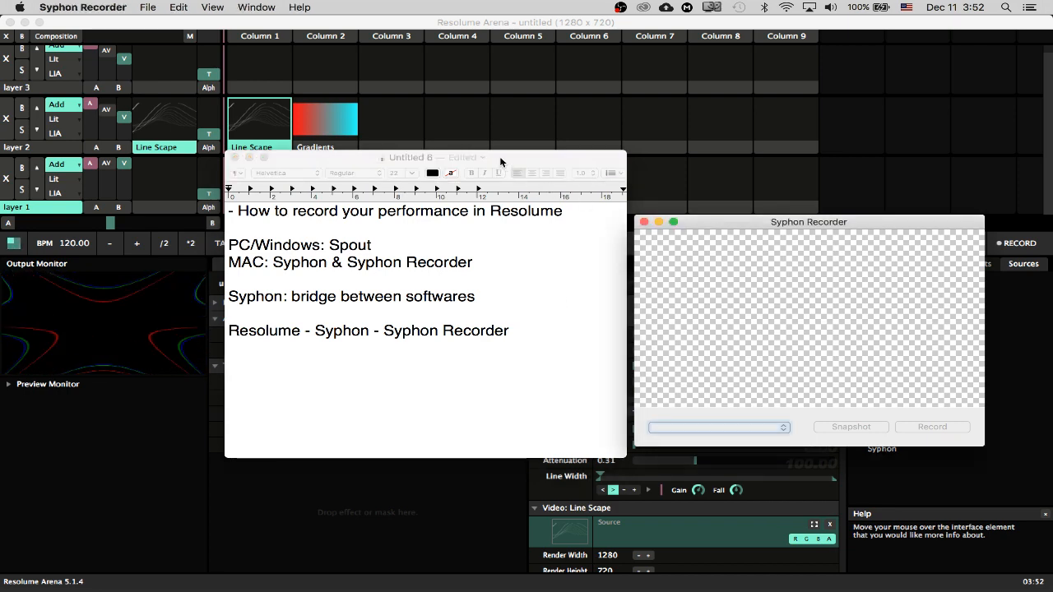
{"action": "left_click_drag", "start_coordinate": [500, 162], "coordinate": [495, 165]}
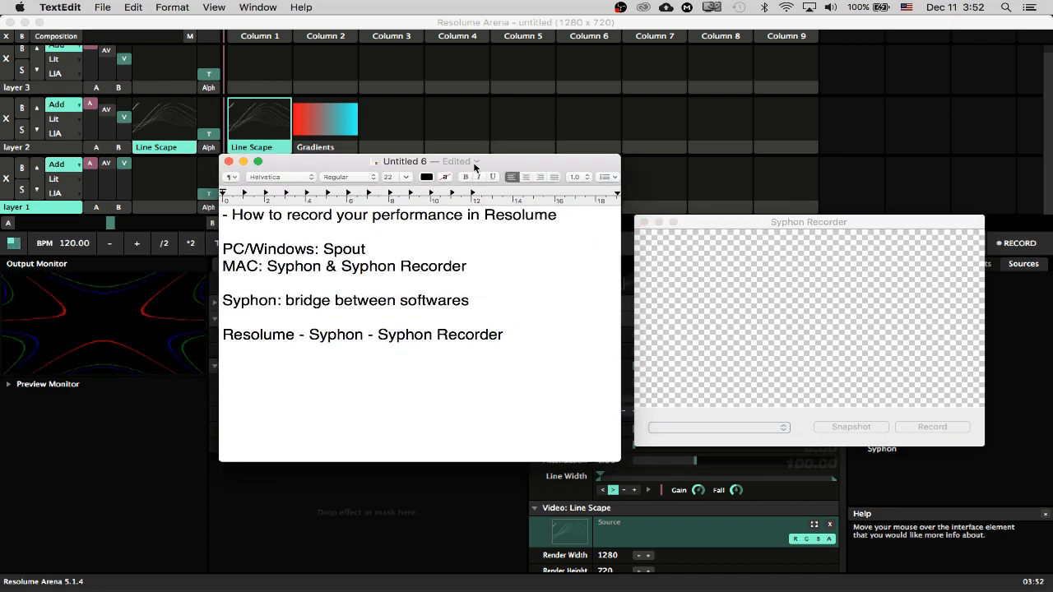
Step: Switch to Finder, look up the Simple Client and Simple Server apps in the Applications folder, and close the Finder window
{"action": "key", "text": "super+Tab"}
{"action": "key", "text": "super+Tab"}
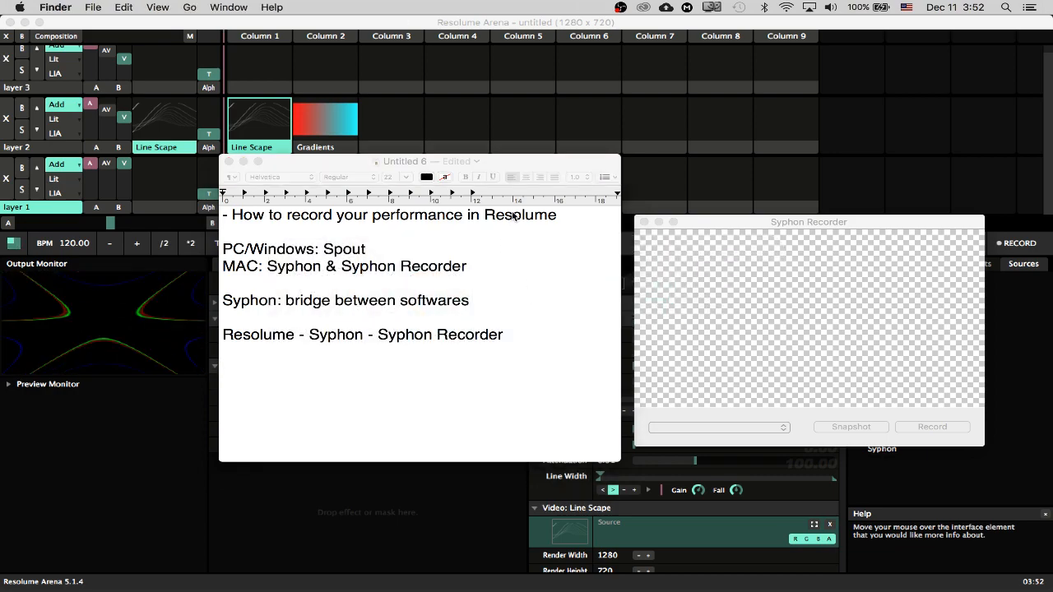
{"action": "key", "text": "super+n"}
{"action": "left_click_drag", "start_coordinate": [438, 251], "coordinate": [237, 149]}
{"action": "left_click", "coordinate": [228, 220]}
{"action": "scroll", "coordinate": [337, 263], "scroll_direction": "down", "scroll_amount": 10}
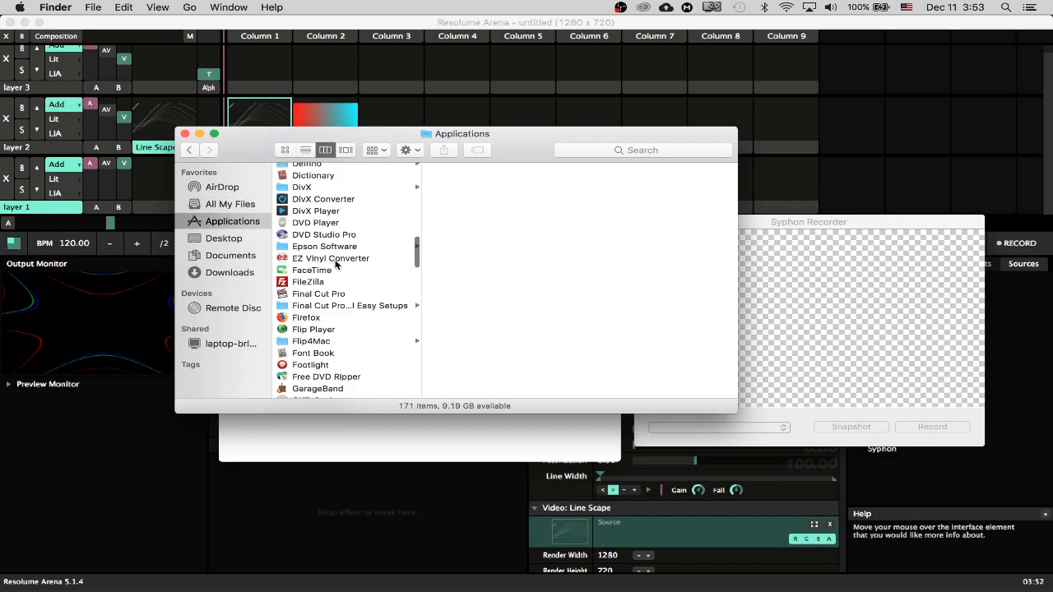
{"action": "scroll", "coordinate": [336, 264], "scroll_direction": "down", "scroll_amount": 12}
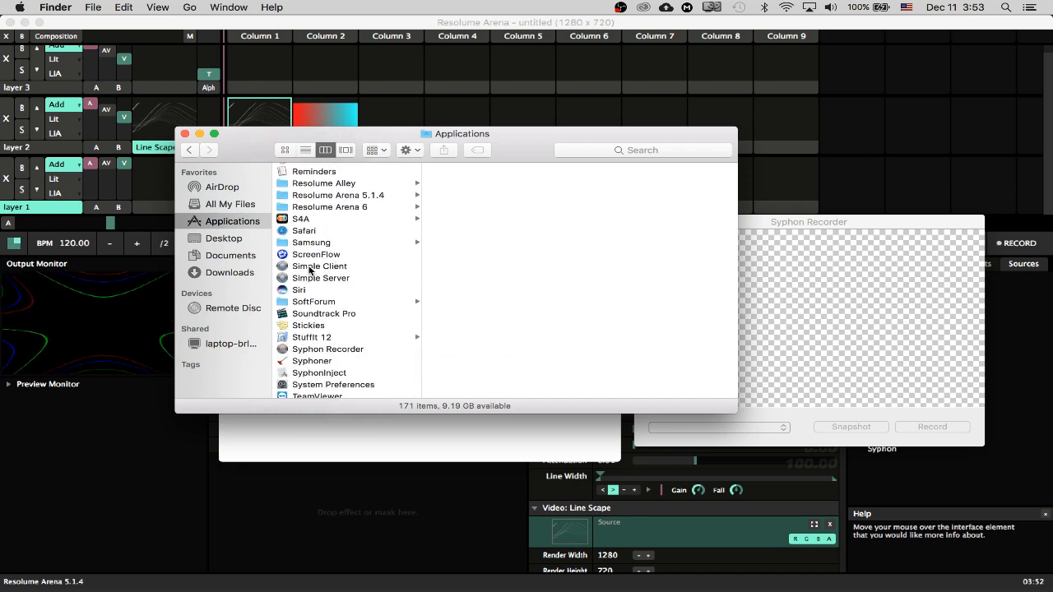
{"action": "left_click", "coordinate": [309, 266]}
{"action": "key", "text": "Down"}
{"action": "key", "text": "Up"}
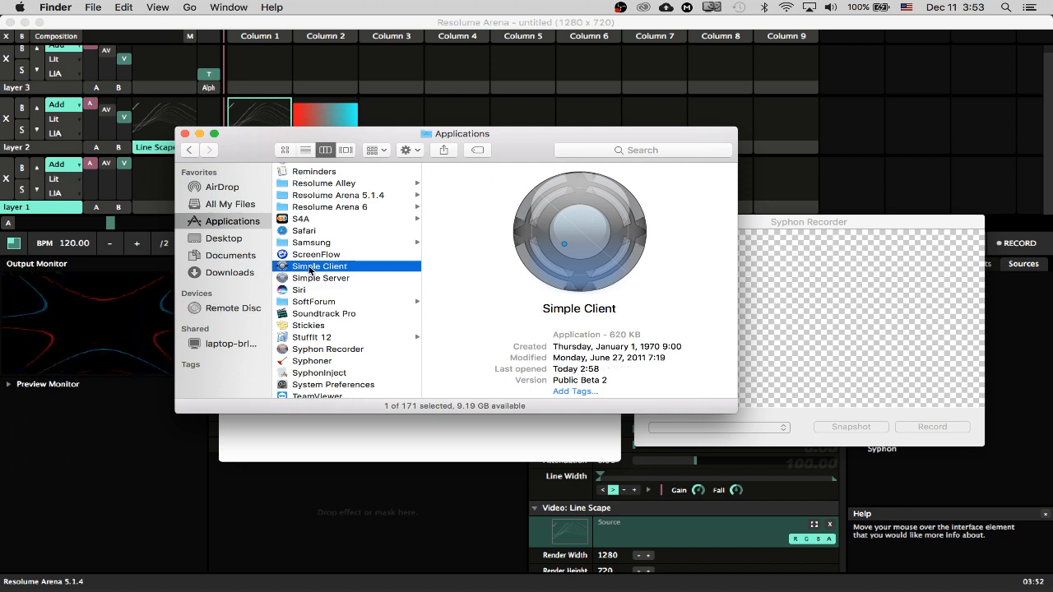
{"action": "key", "text": "Down"}
{"action": "key", "text": "Up"}
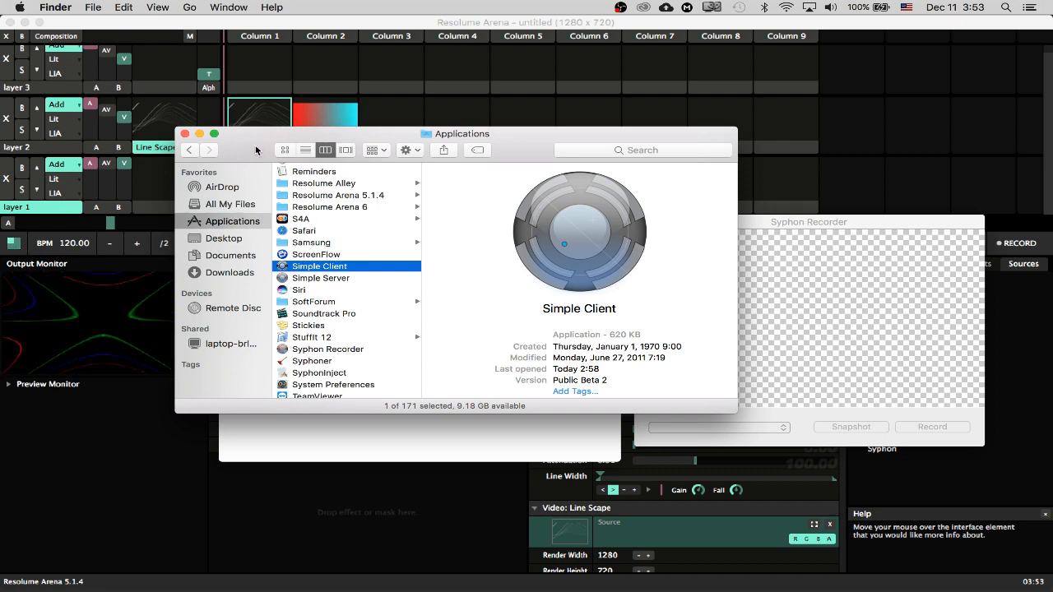
{"action": "left_click_drag", "start_coordinate": [255, 150], "coordinate": [237, 177]}
{"action": "key", "text": "super+w"}
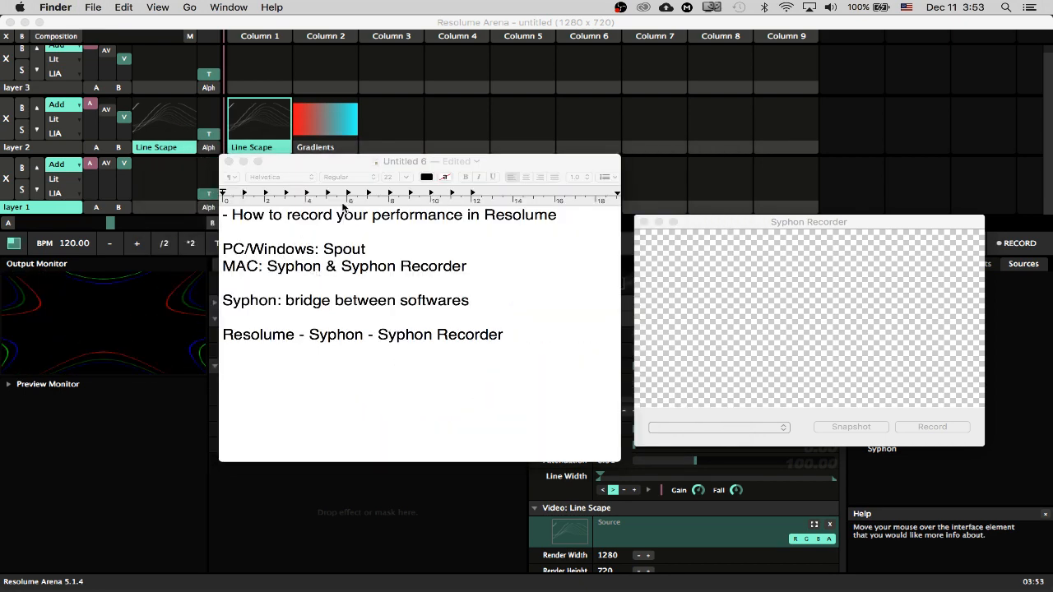
Step: Move the TextEdit note lower, return to Resolume Arena and trigger the Gradients clip on layer 2
{"action": "left_click_drag", "start_coordinate": [312, 170], "coordinate": [285, 244]}
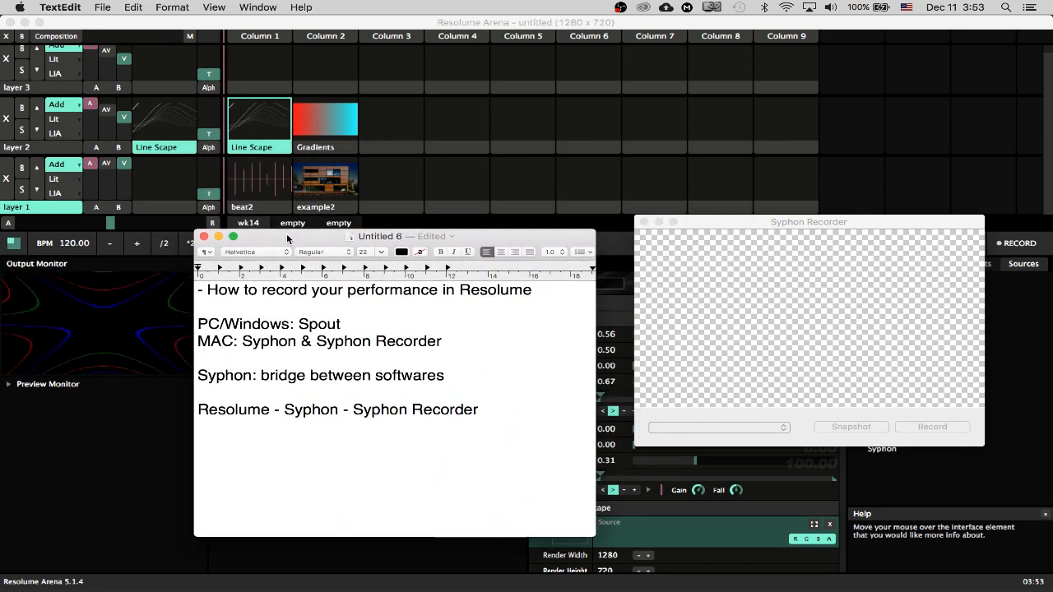
{"action": "left_click", "coordinate": [260, 22]}
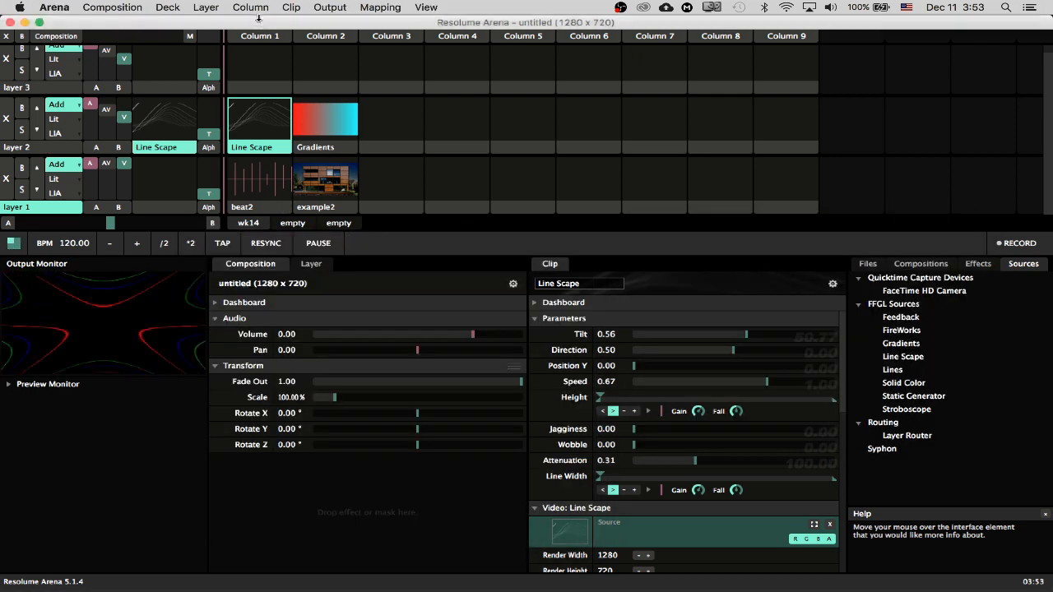
{"action": "left_click", "coordinate": [329, 122]}
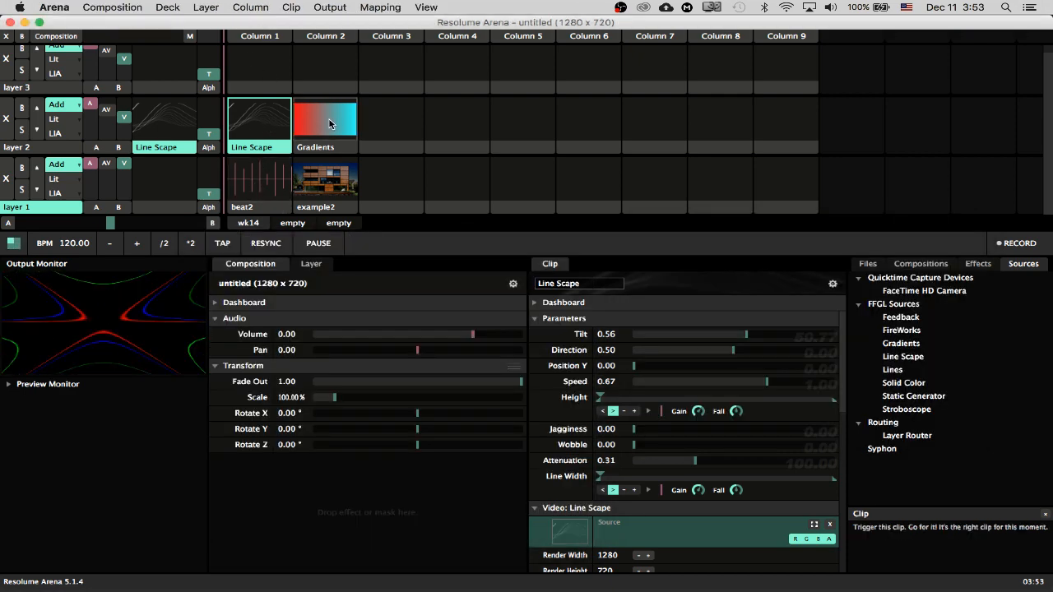
Step: In the advanced output, set the Virtual Projection screen's device to Syphon, and save and close the setup
{"action": "left_click", "coordinate": [328, 8]}
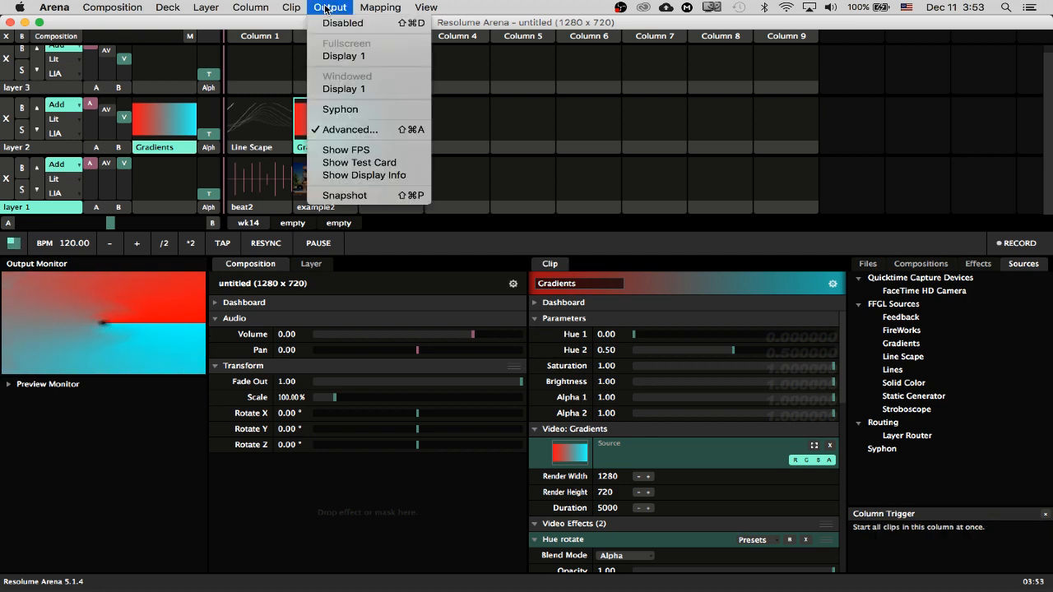
{"action": "left_click", "coordinate": [354, 130]}
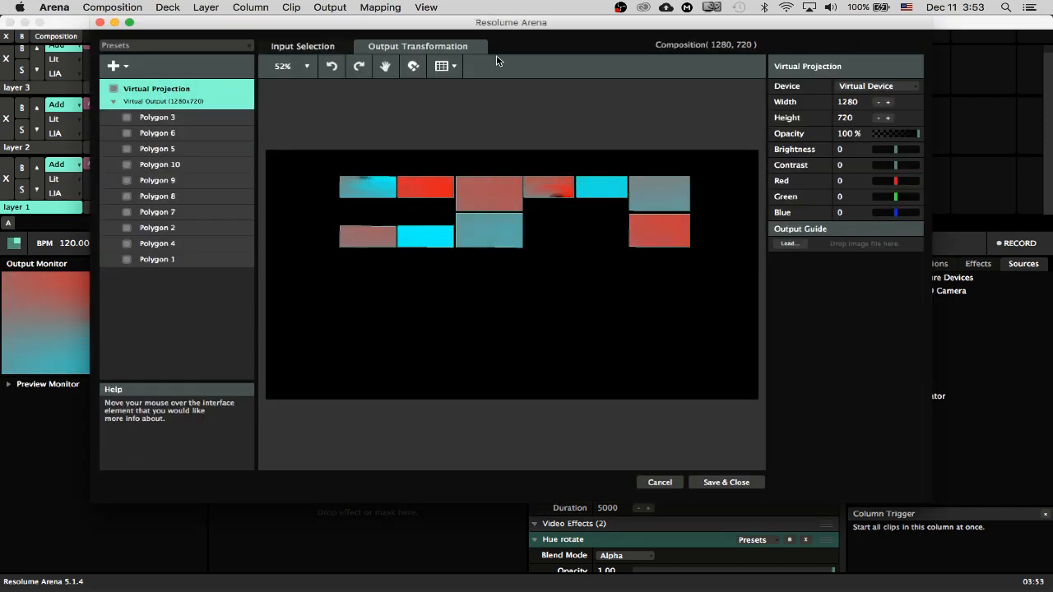
{"action": "left_click_drag", "start_coordinate": [484, 27], "coordinate": [461, 28]}
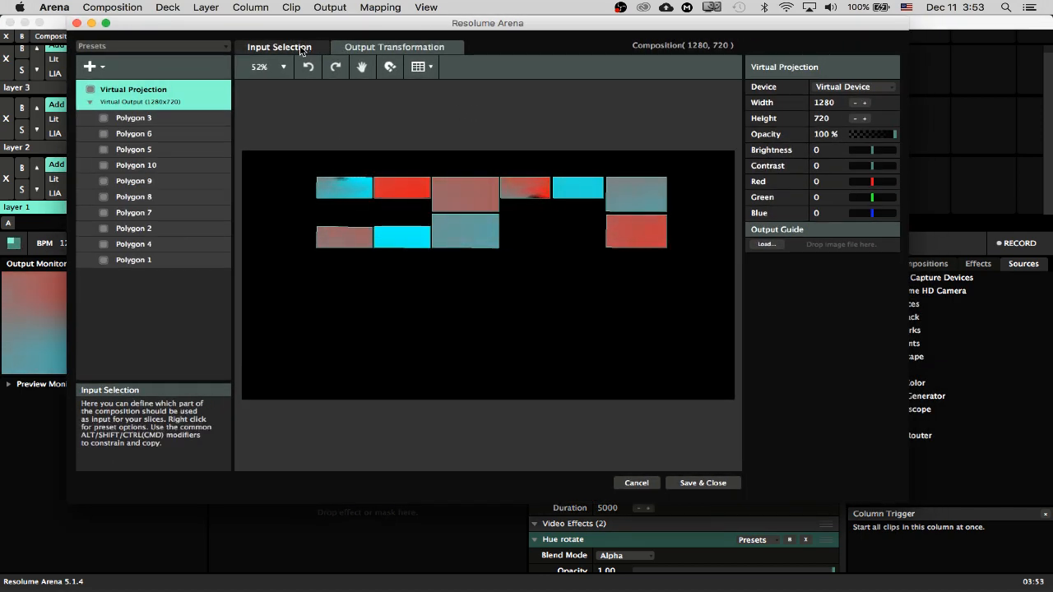
{"action": "left_click", "coordinate": [395, 46]}
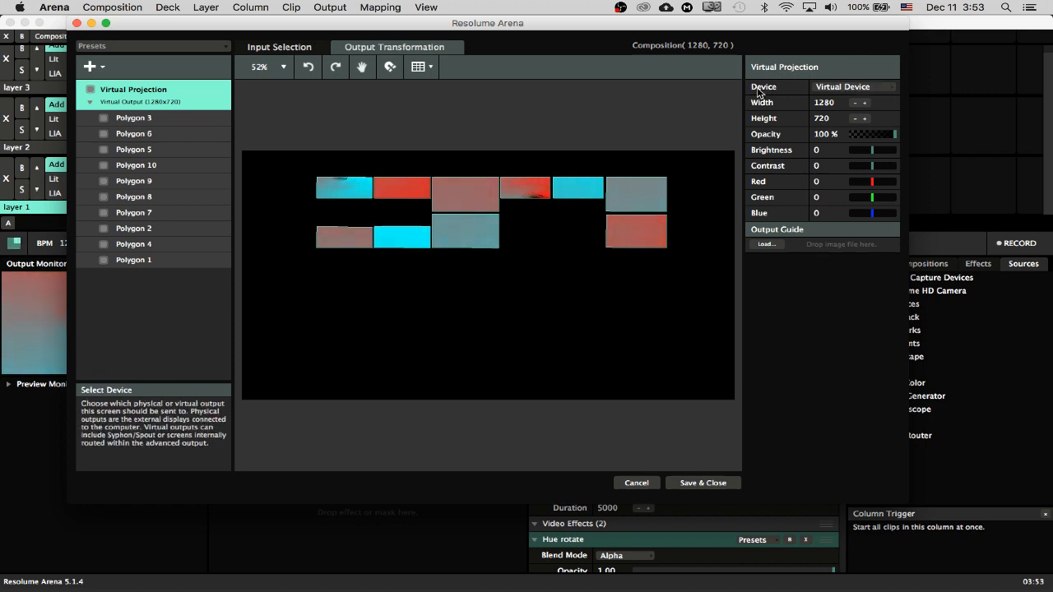
{"action": "left_click", "coordinate": [852, 91]}
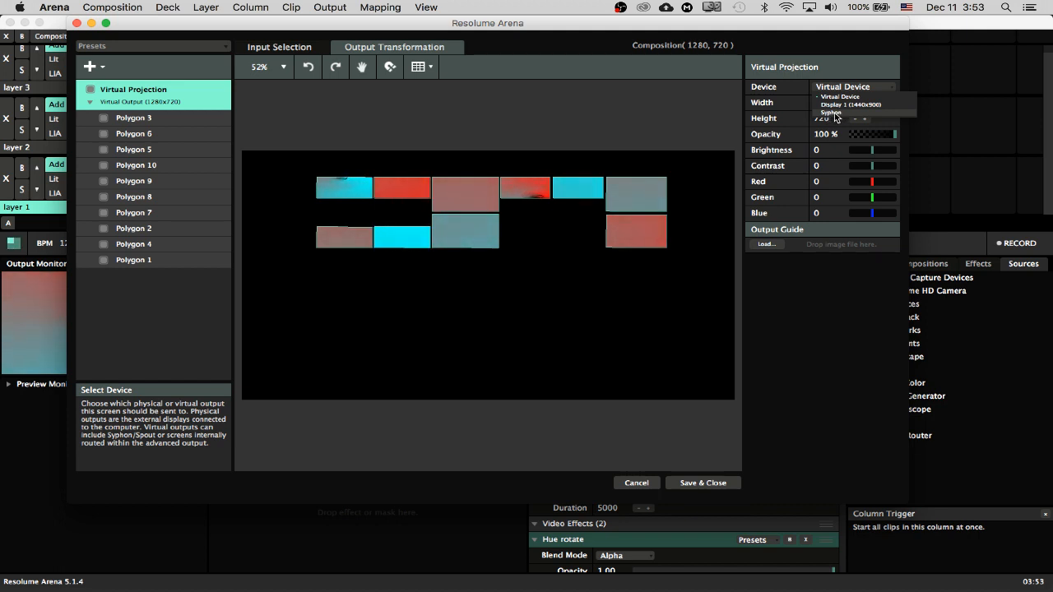
{"action": "left_click", "coordinate": [833, 113]}
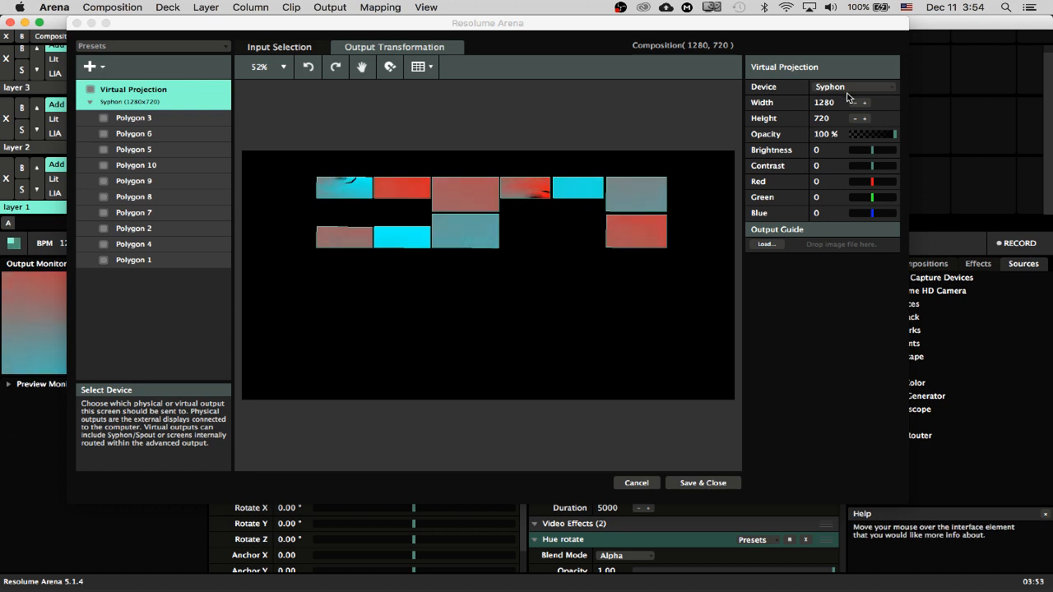
{"action": "left_click", "coordinate": [698, 484]}
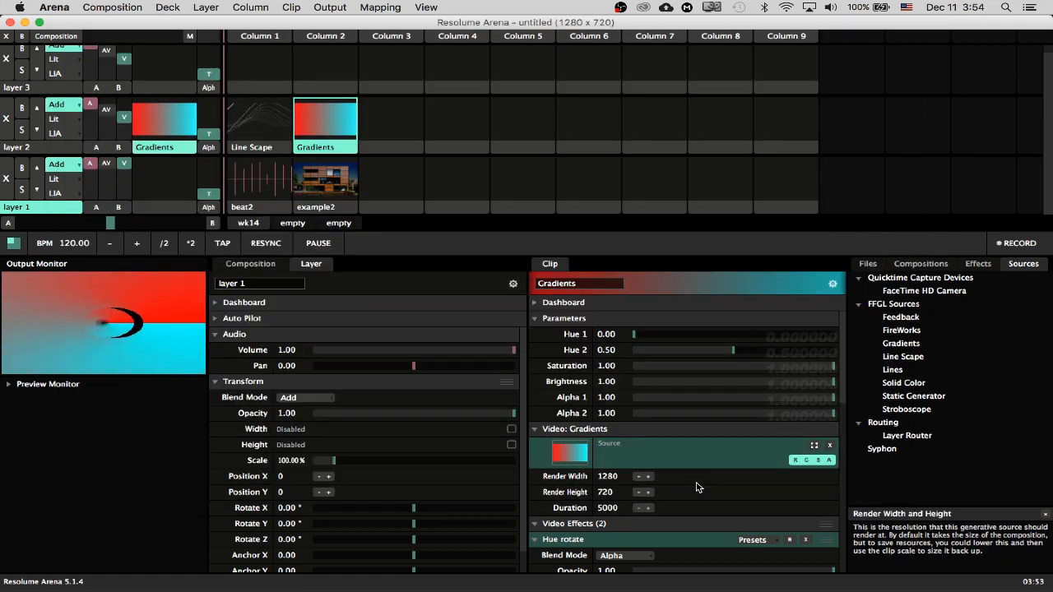
Step: Switch to Syphon Recorder and place its window over the empty clip slots so the Resolume clips stay accessible
{"action": "key", "text": "super+Tab"}
{"action": "key", "text": "super+Tab"}
{"action": "key", "text": "super+Tab"}
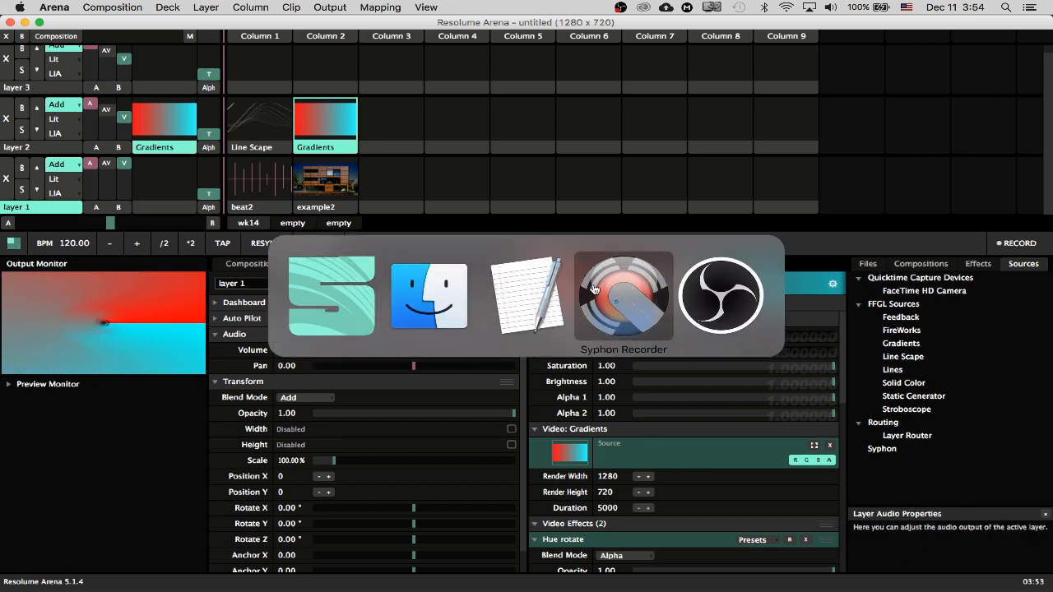
{"action": "left_click", "coordinate": [621, 300]}
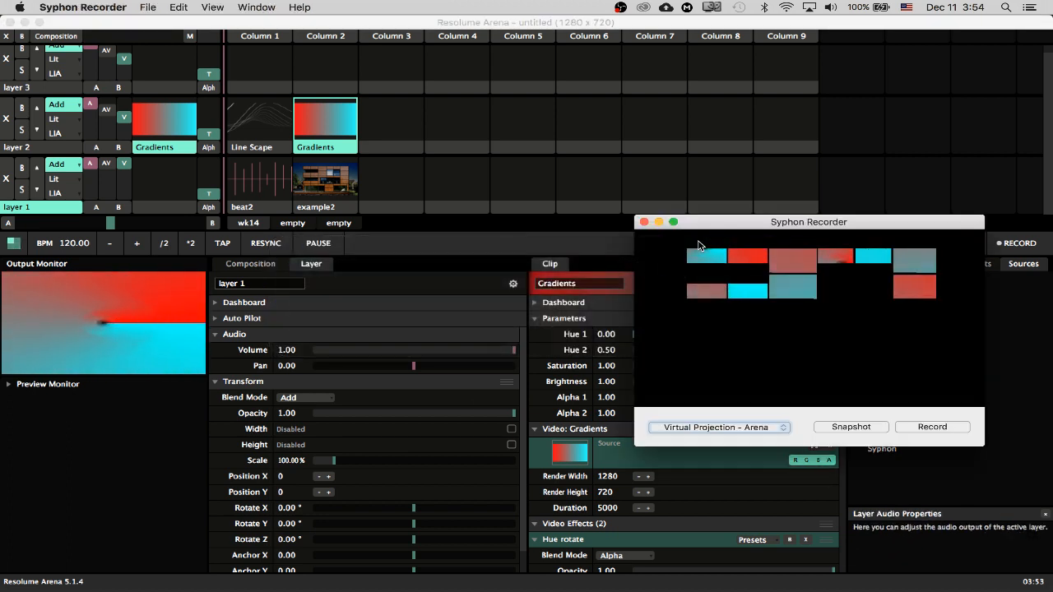
{"action": "left_click_drag", "start_coordinate": [723, 226], "coordinate": [543, 97]}
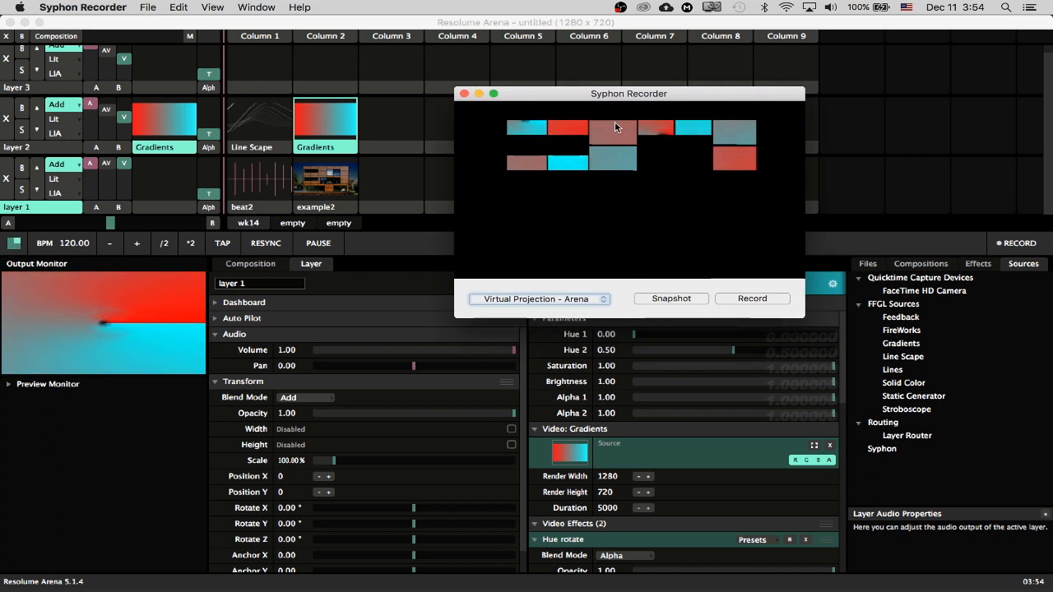
{"action": "left_click_drag", "start_coordinate": [602, 105], "coordinate": [613, 115]}
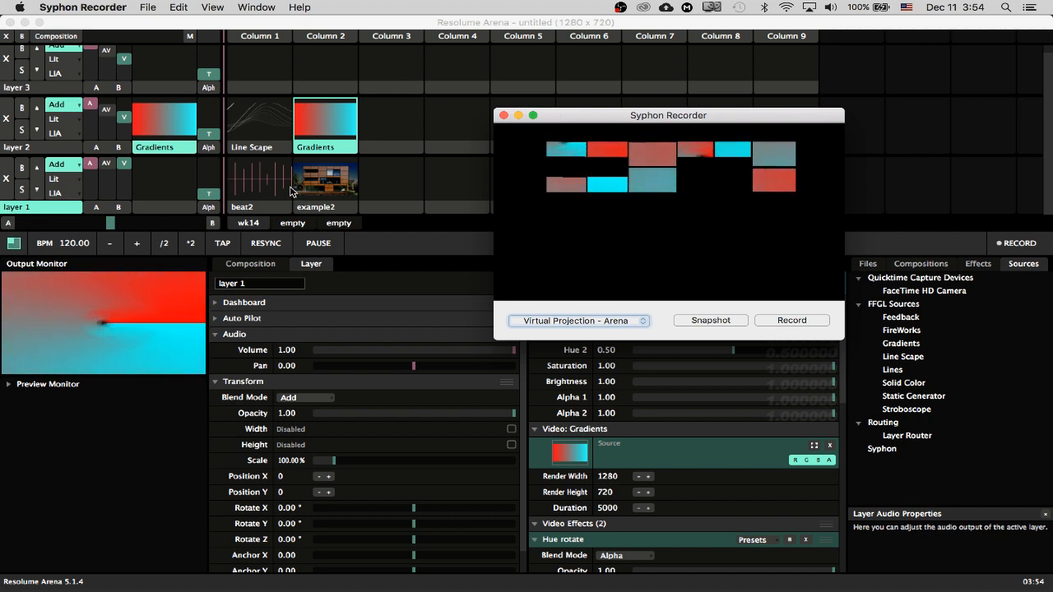
Step: Start recording the Virtual Projection feed, trigger the beat2 clip on layer 1, and bring Syphon Recorder back in front beside the clips
{"action": "left_click", "coordinate": [793, 320]}
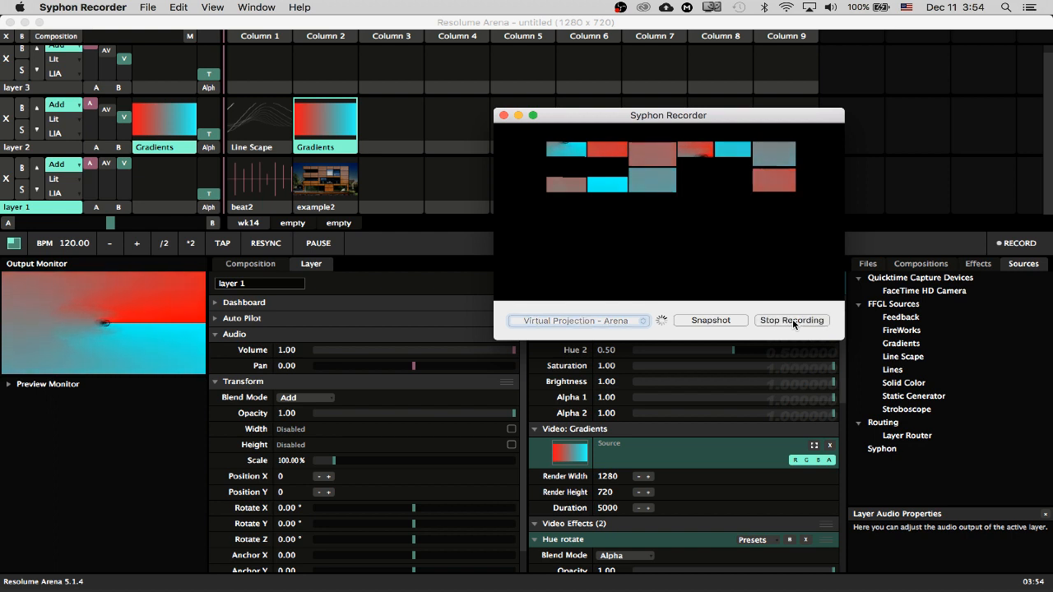
{"action": "left_click", "coordinate": [261, 180]}
{"action": "left_click", "coordinate": [261, 180]}
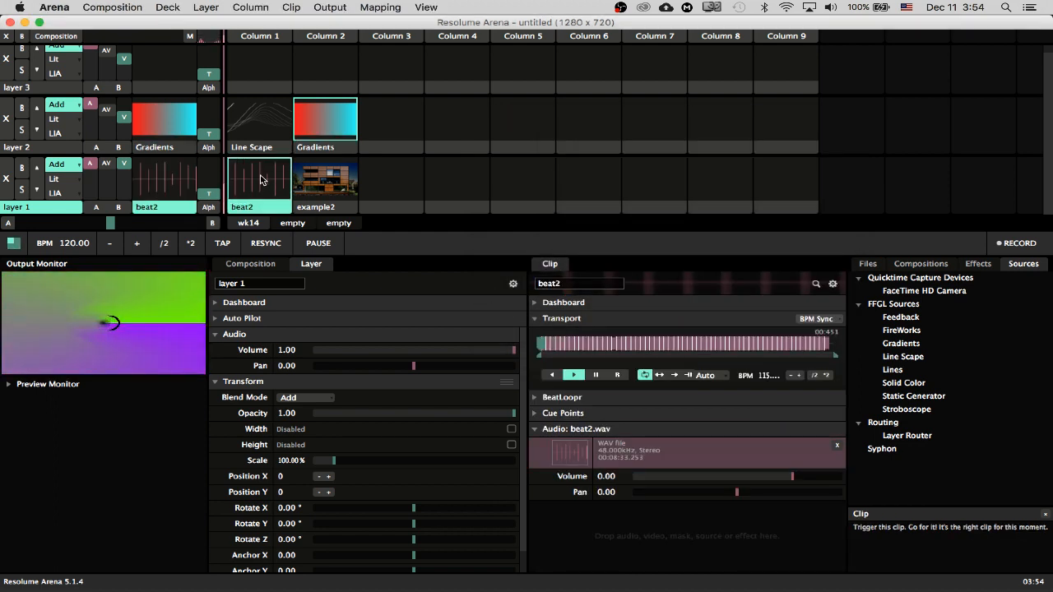
{"action": "key", "text": "super+Tab"}
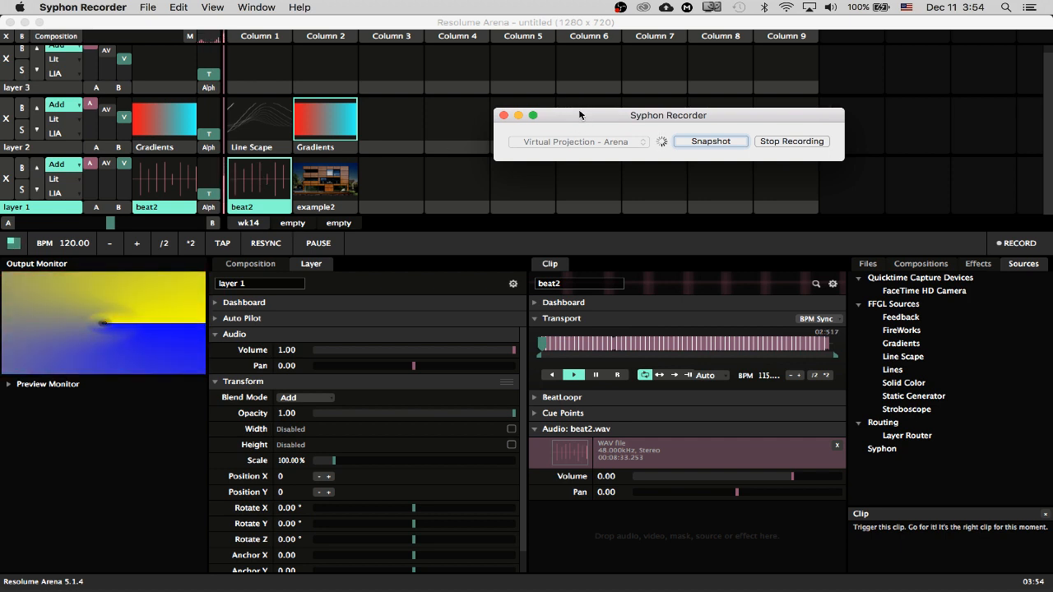
{"action": "left_click_drag", "start_coordinate": [580, 112], "coordinate": [615, 138]}
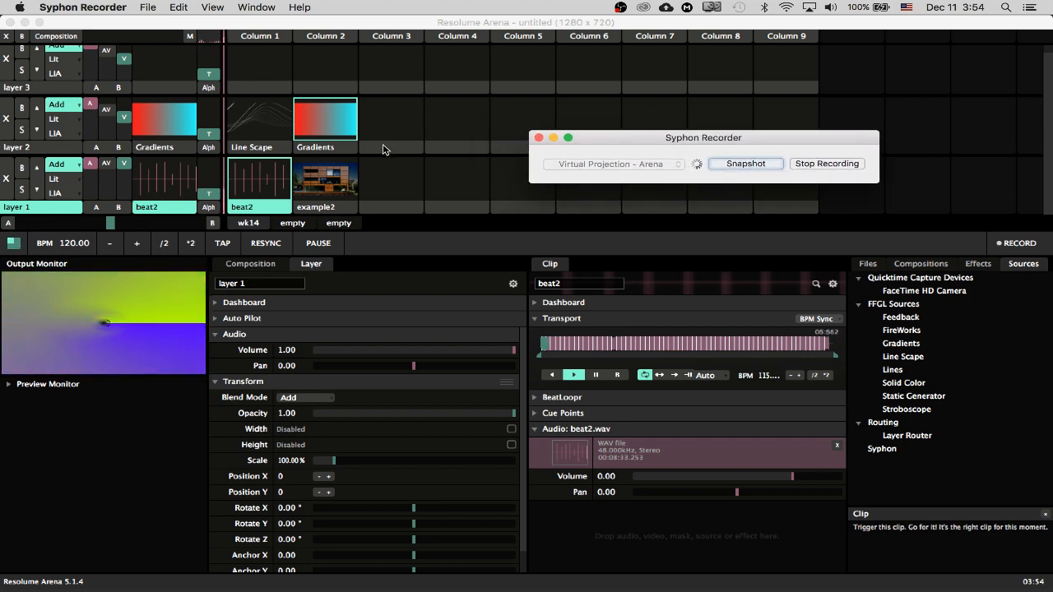
Step: Trigger the Line Scape clip on layer 2 in Resolume Arena, and stop the recording in Syphon Recorder
{"action": "left_click", "coordinate": [265, 124]}
{"action": "left_click", "coordinate": [266, 124]}
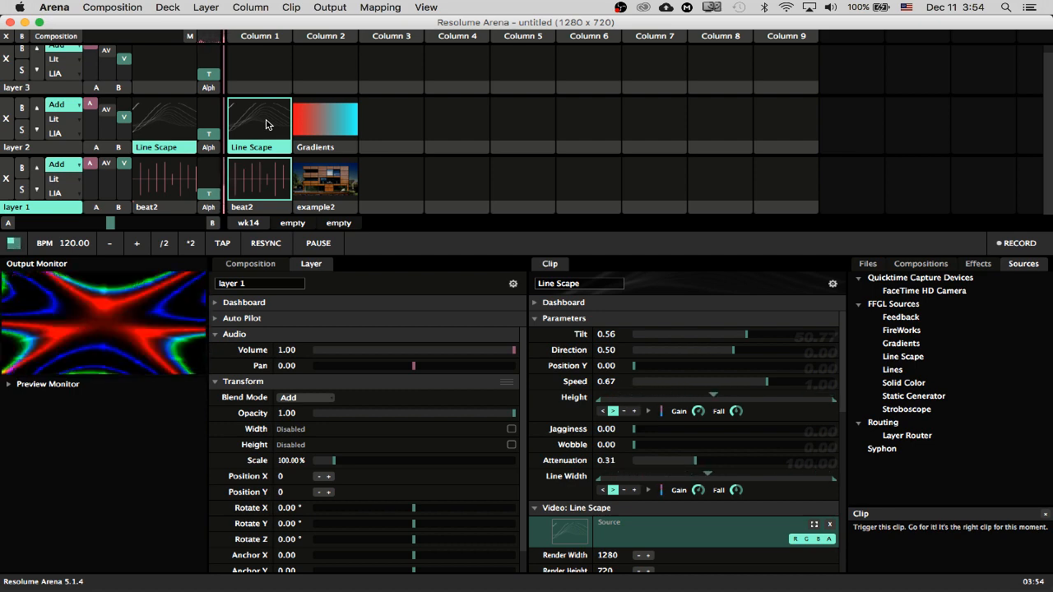
{"action": "key", "text": "super+Tab"}
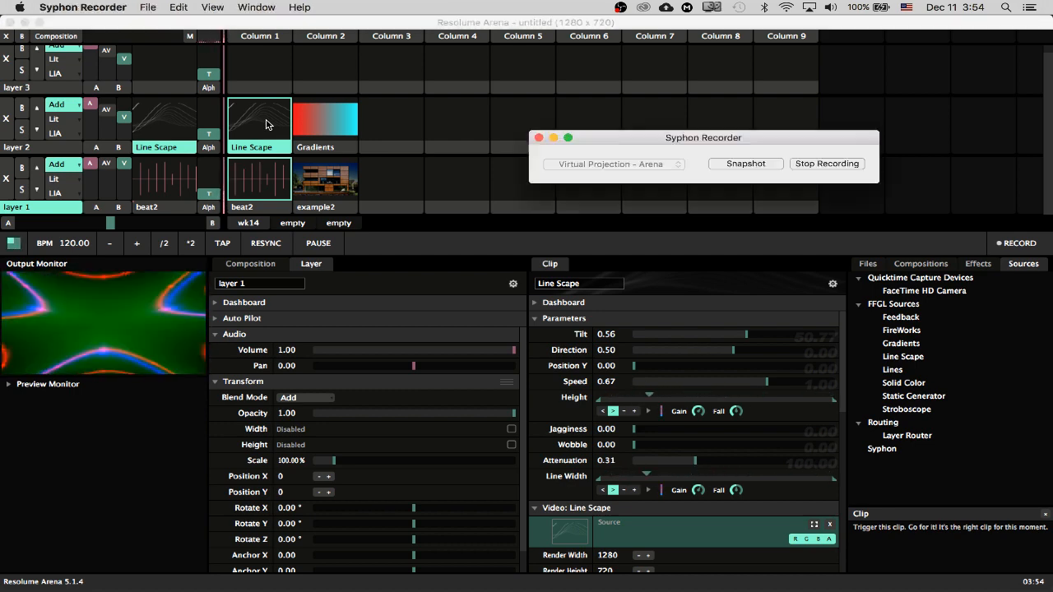
{"action": "left_click", "coordinate": [819, 164]}
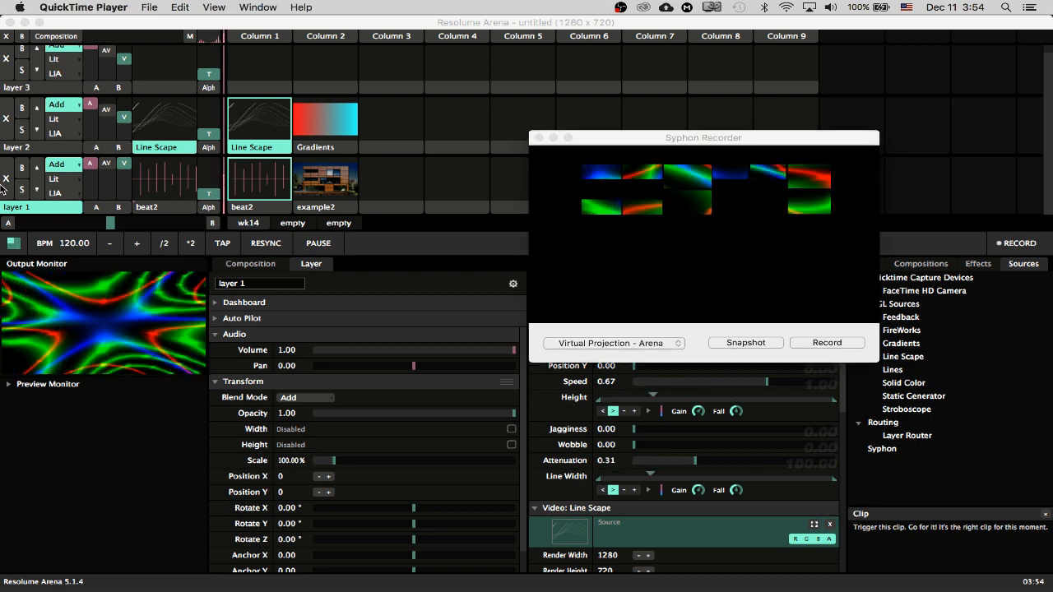
Step: Return to Resolume Arena, clear the playing clips on layers 1 and 2, and reposition the Syphon Recorder window in front
{"action": "key", "text": "super+Tab"}
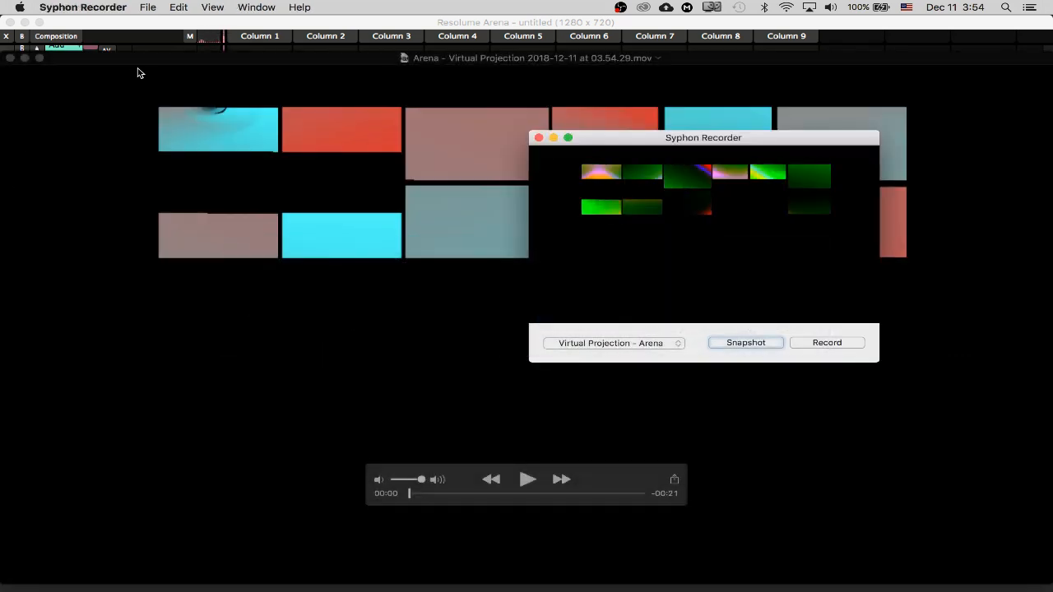
{"action": "key", "text": "super+Tab"}
{"action": "key", "text": "super+Tab"}
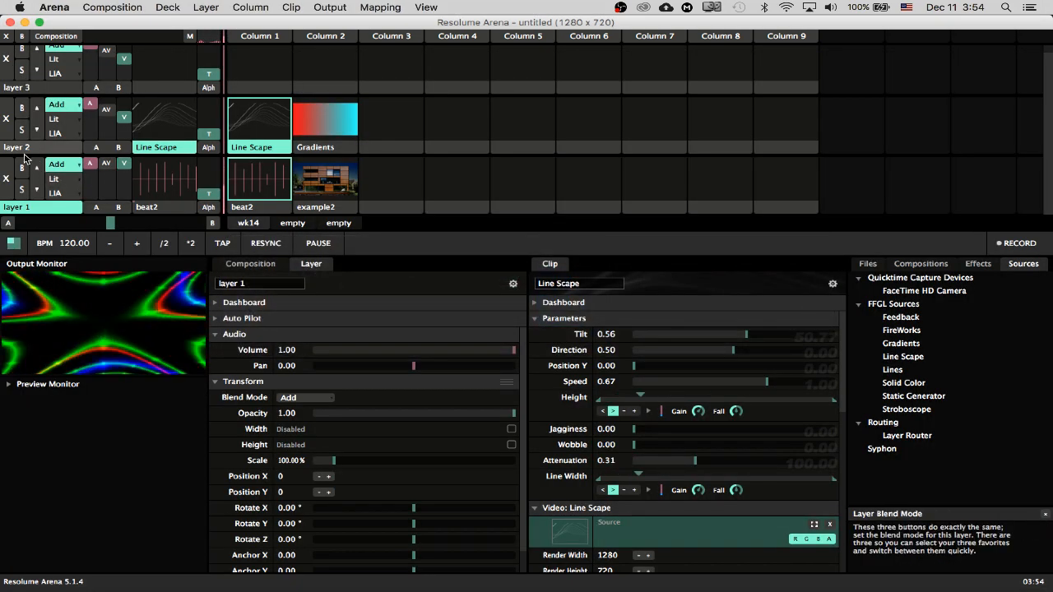
{"action": "left_click", "coordinate": [7, 118]}
{"action": "key", "text": "super+Tab"}
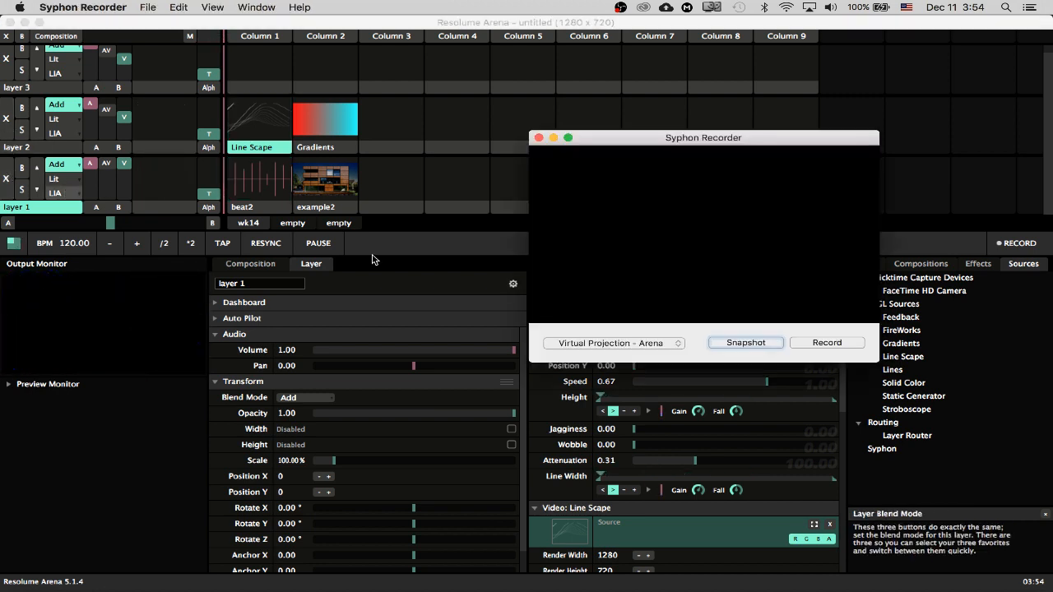
{"action": "left_click_drag", "start_coordinate": [650, 143], "coordinate": [673, 96]}
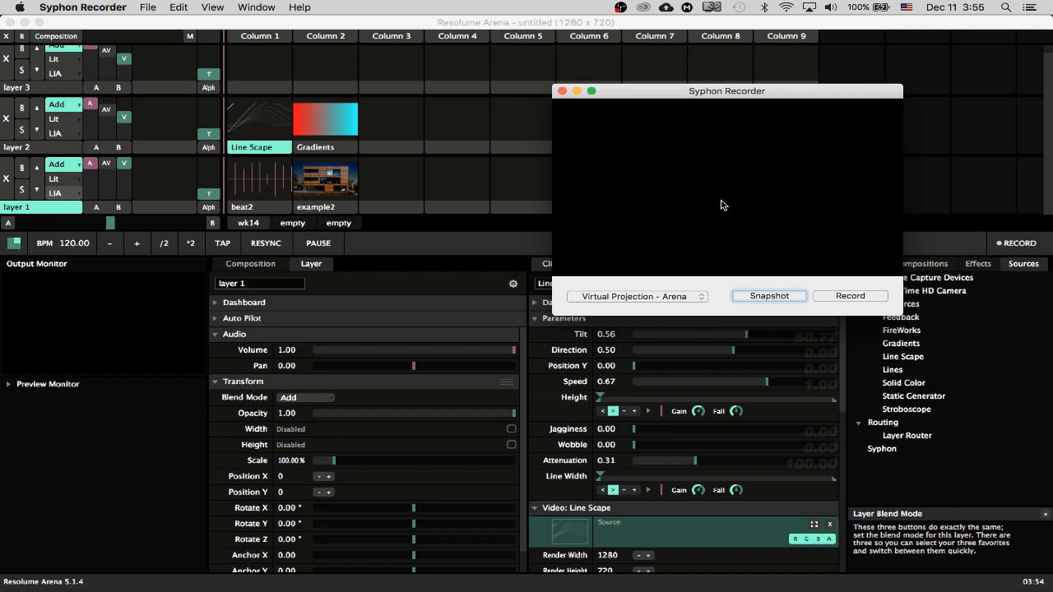
Step: Switch to QuickTime Player, move the recorded Virtual Projection movie's window fully into view and play it
{"action": "key", "text": "super+Tab"}
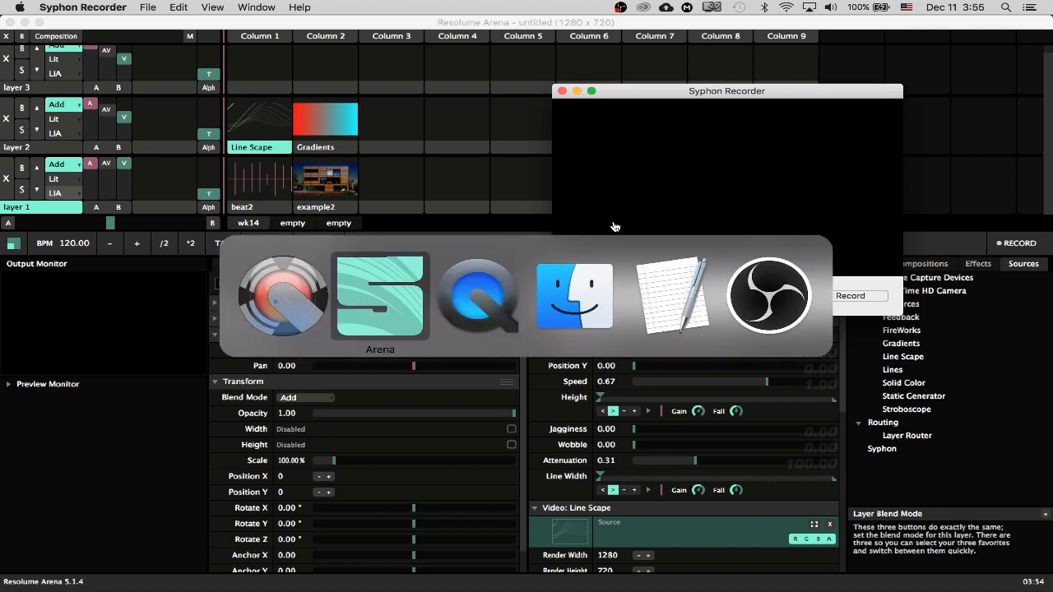
{"action": "left_click", "coordinate": [499, 288]}
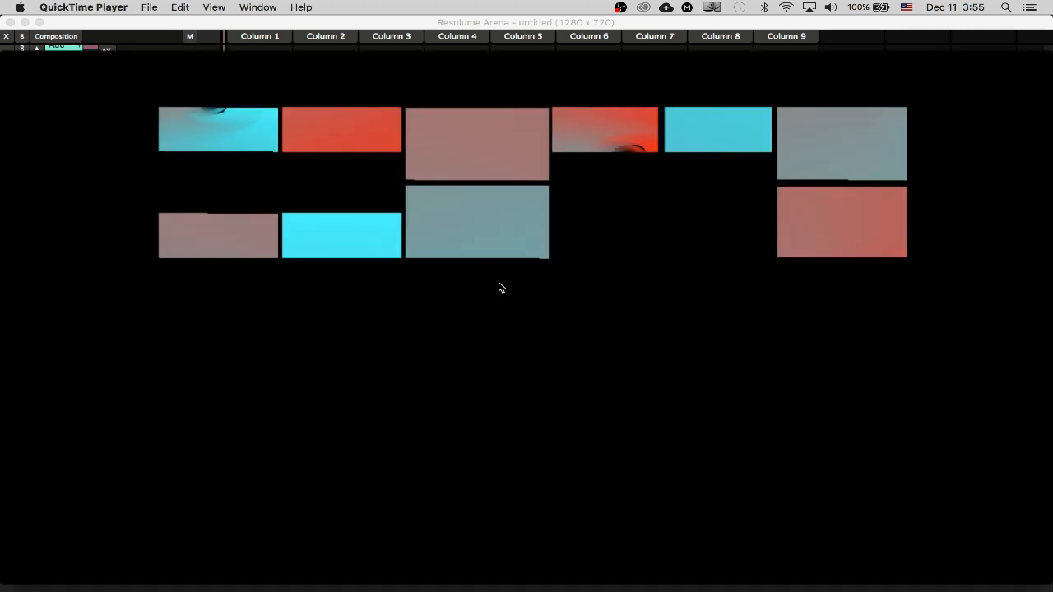
{"action": "left_click_drag", "start_coordinate": [342, 63], "coordinate": [324, 25]}
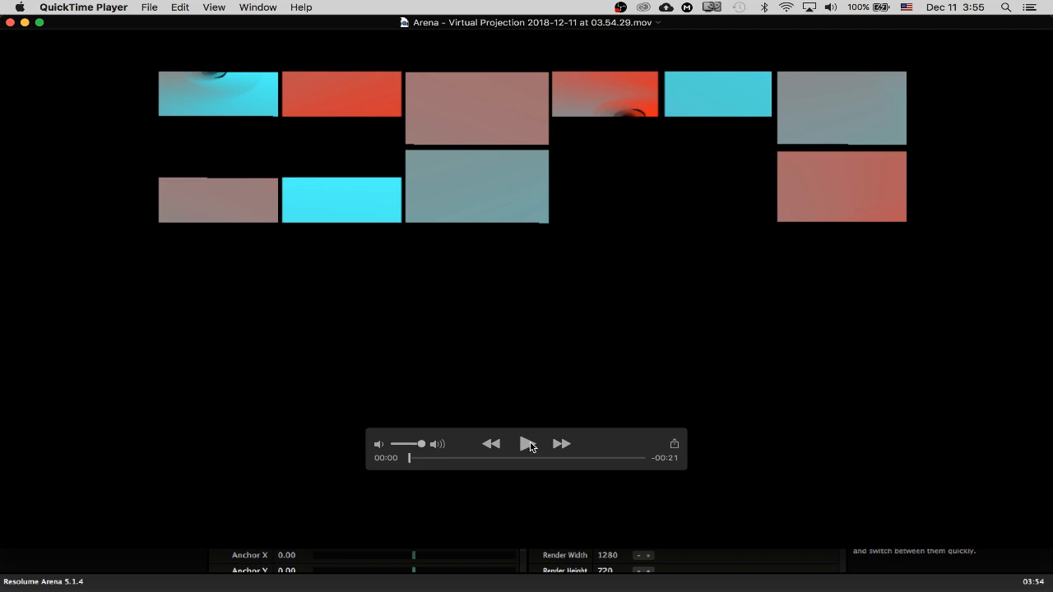
{"action": "left_click", "coordinate": [528, 445]}
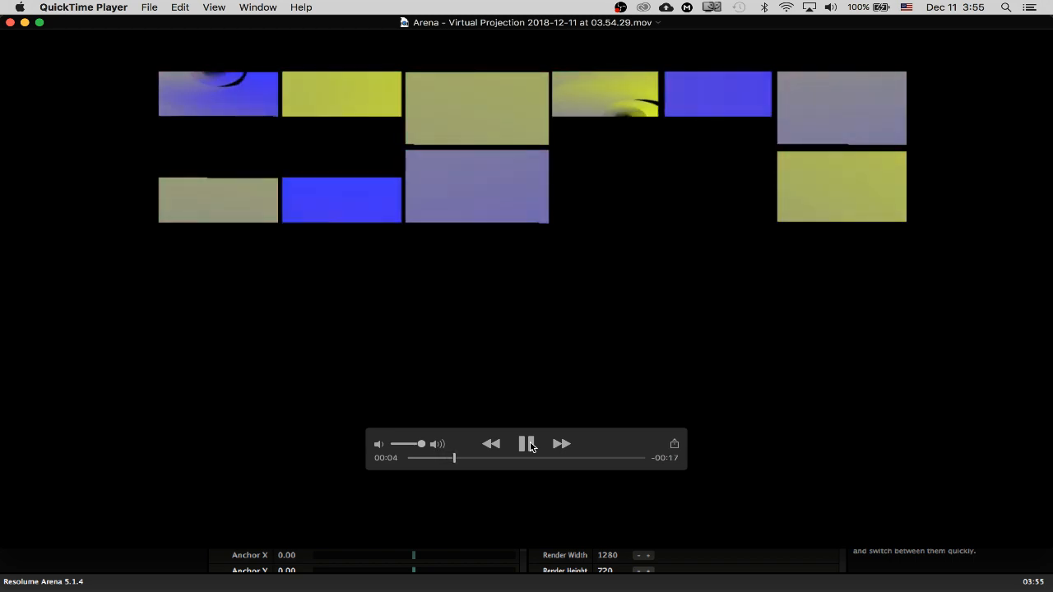
Step: Pause the recorded Virtual Projection movie, quit QuickTime Player, and quit Syphon Recorder
{"action": "left_click", "coordinate": [528, 444]}
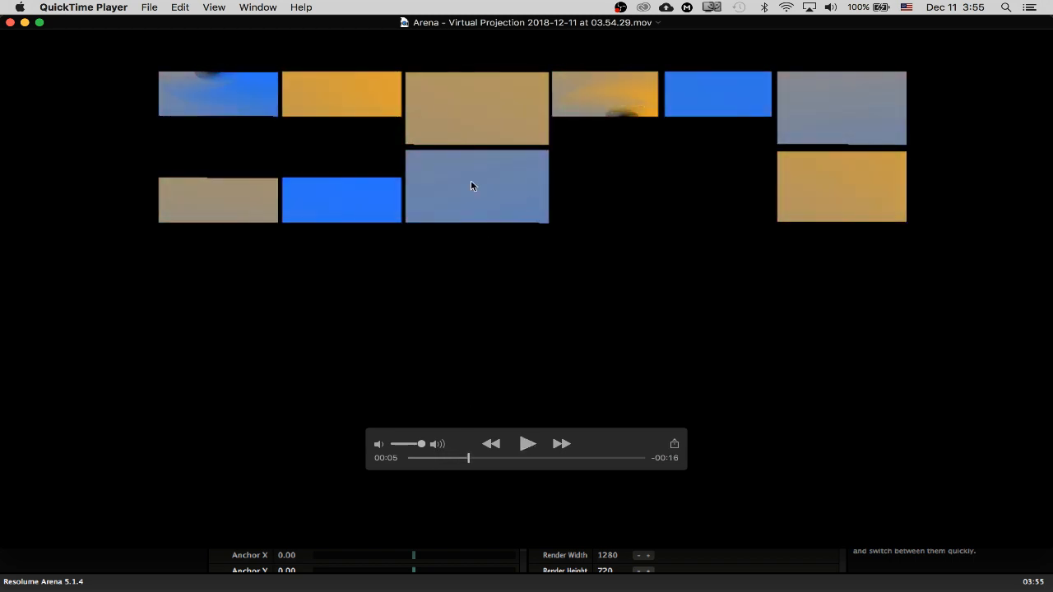
{"action": "left_click_drag", "start_coordinate": [364, 24], "coordinate": [422, 36]}
{"action": "key", "text": "super+q"}
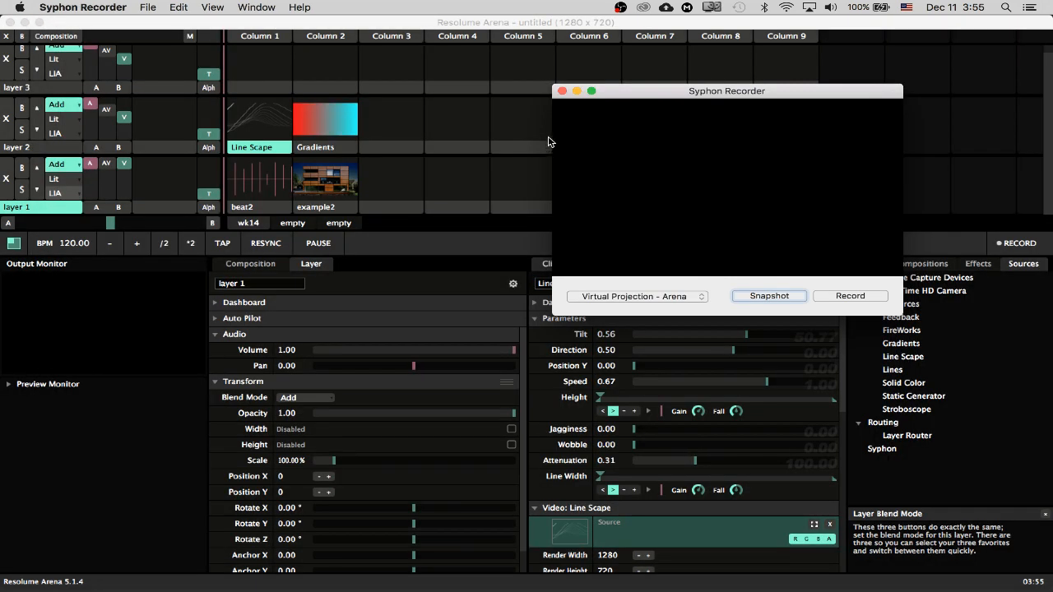
{"action": "left_click_drag", "start_coordinate": [654, 94], "coordinate": [697, 104]}
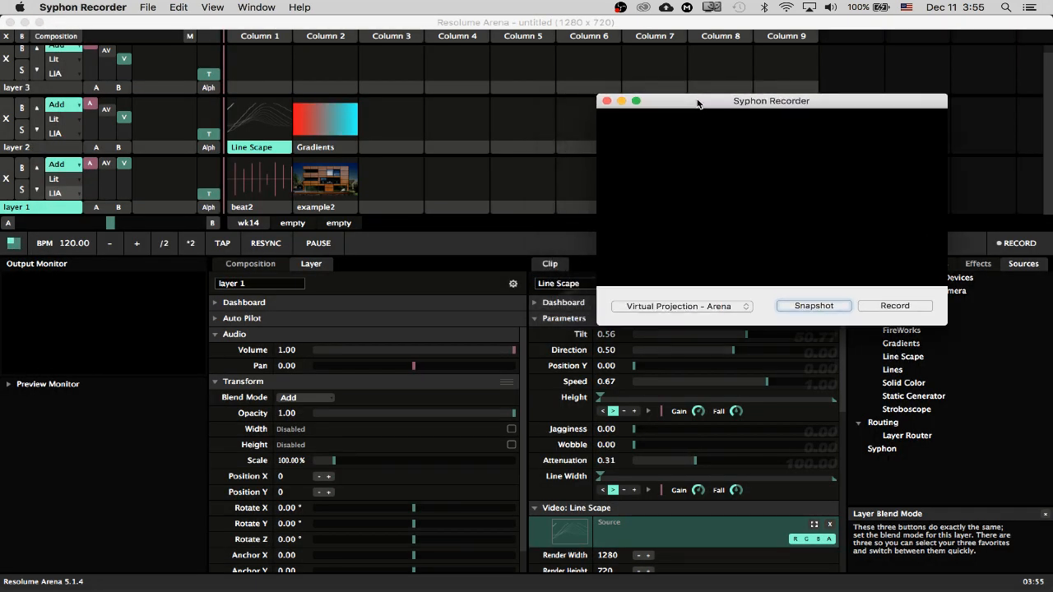
{"action": "key", "text": "super+q"}
{"action": "key", "text": "super+Tab"}
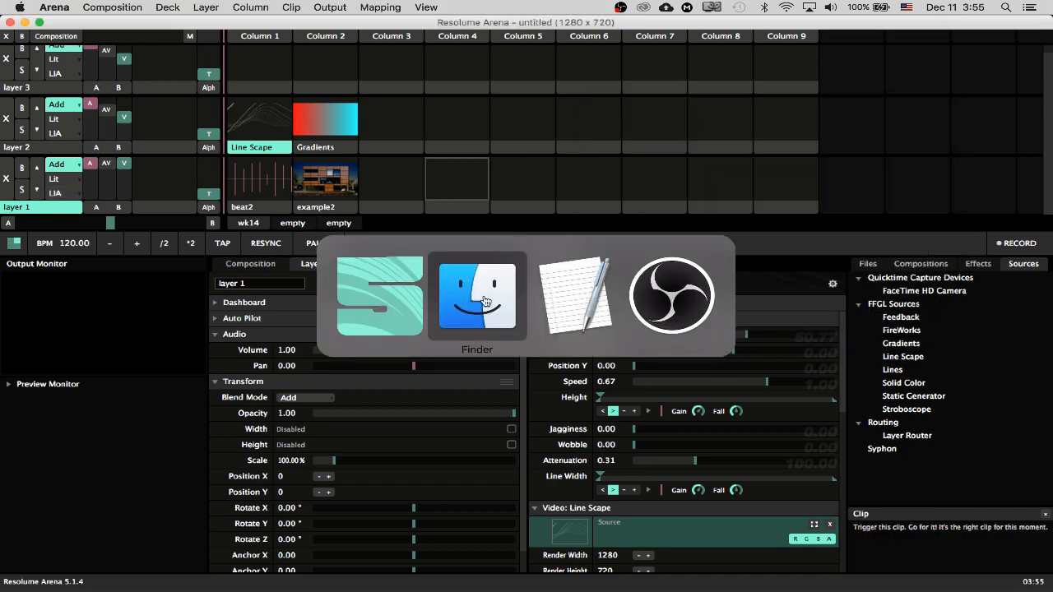
{"action": "key", "text": "super+n"}
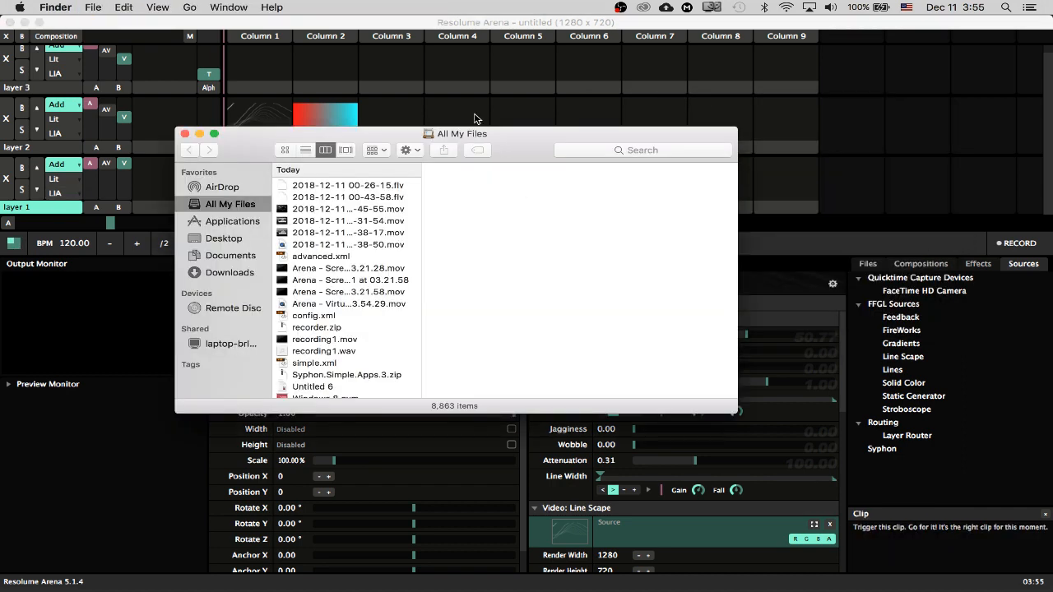
{"action": "left_click_drag", "start_coordinate": [513, 136], "coordinate": [764, 144]}
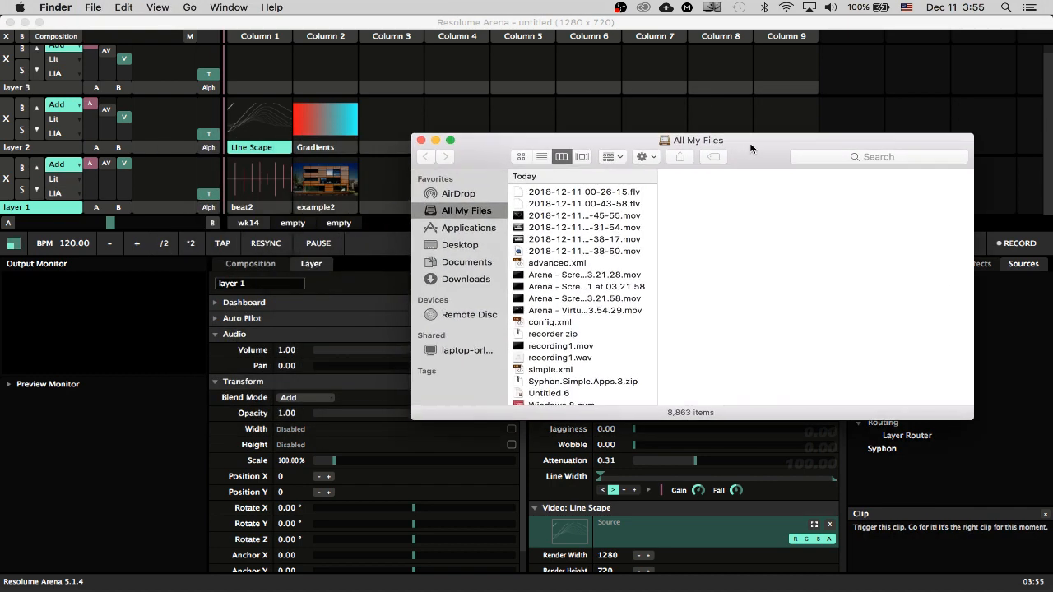
{"action": "left_click", "coordinate": [584, 216]}
{"action": "key", "text": "space"}
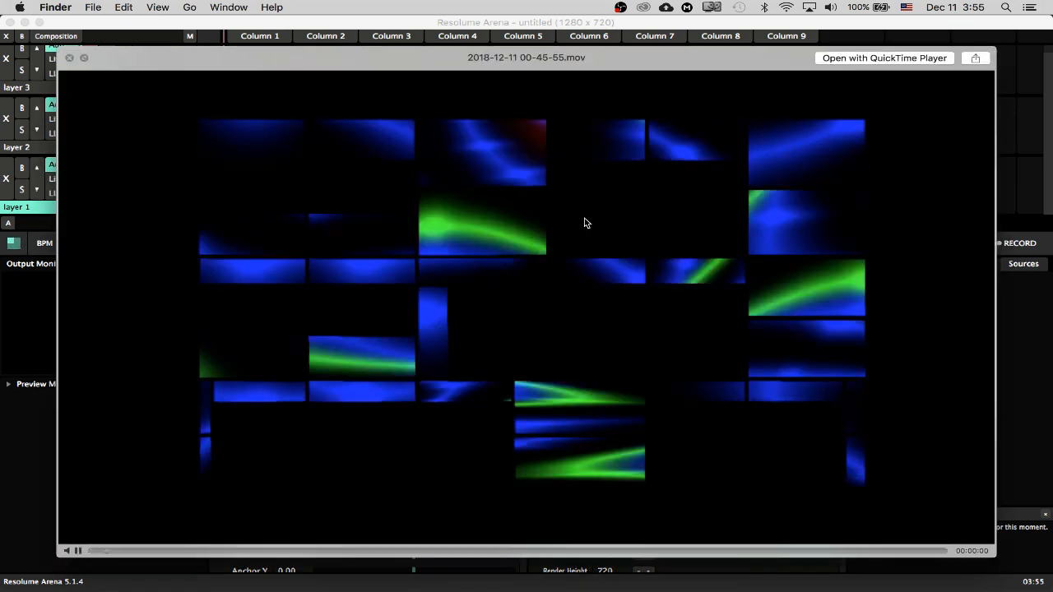
{"action": "key", "text": "space"}
{"action": "left_click", "coordinate": [580, 229]}
{"action": "key", "text": "space"}
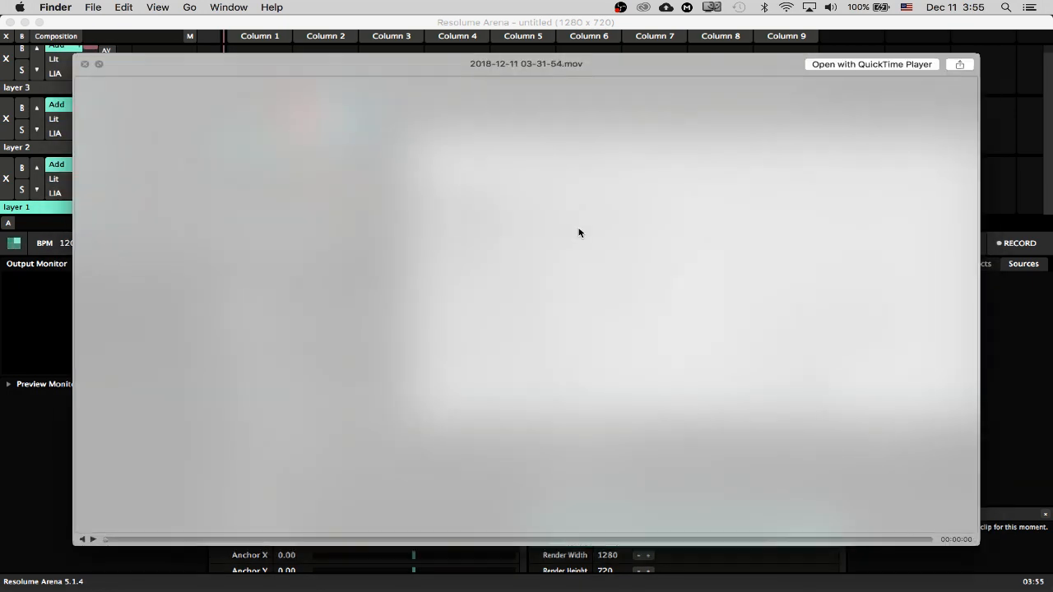
{"action": "key", "text": "space"}
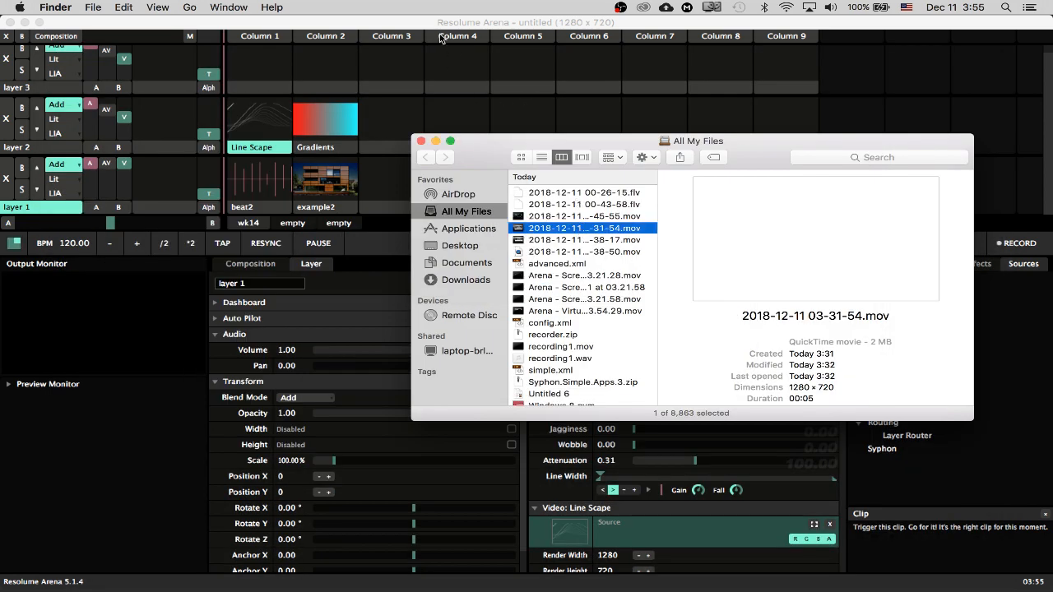
{"action": "left_click", "coordinate": [433, 30]}
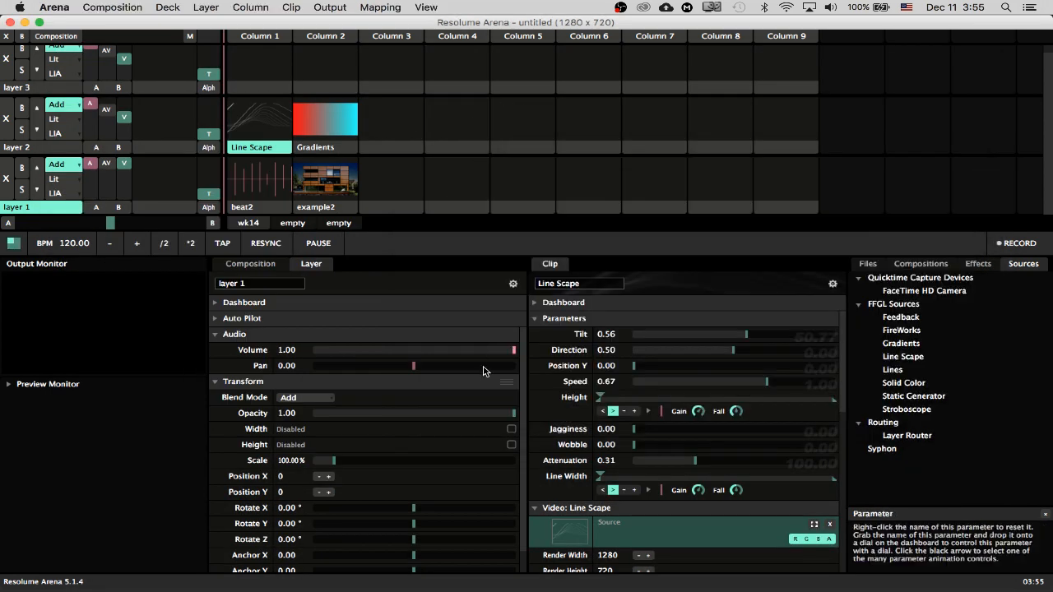
{"action": "key", "text": "super+Tab"}
{"action": "left_click", "coordinate": [640, 274]}
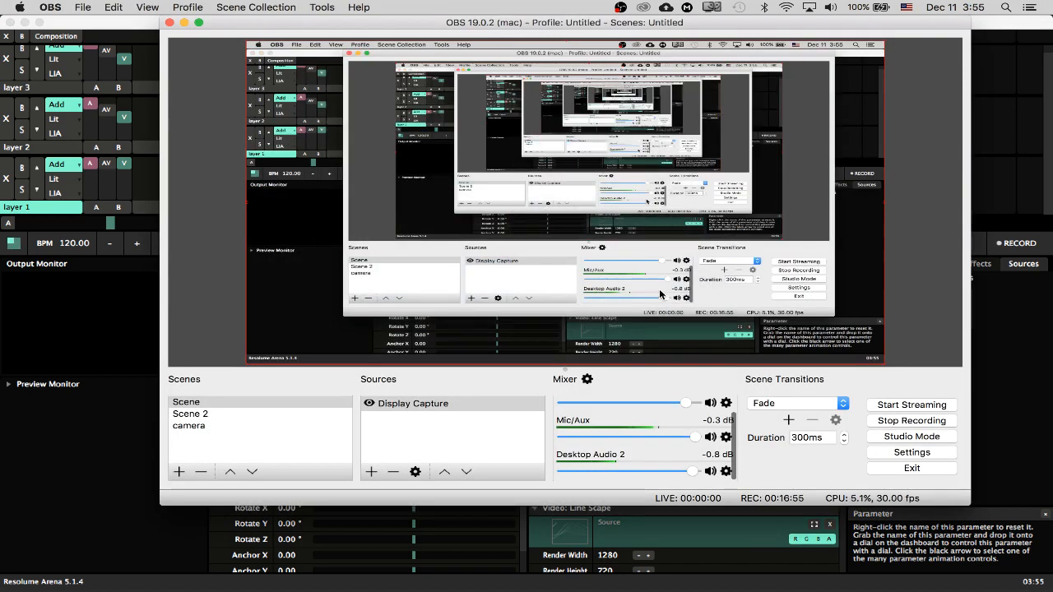
{"action": "key", "text": "super+Tab"}
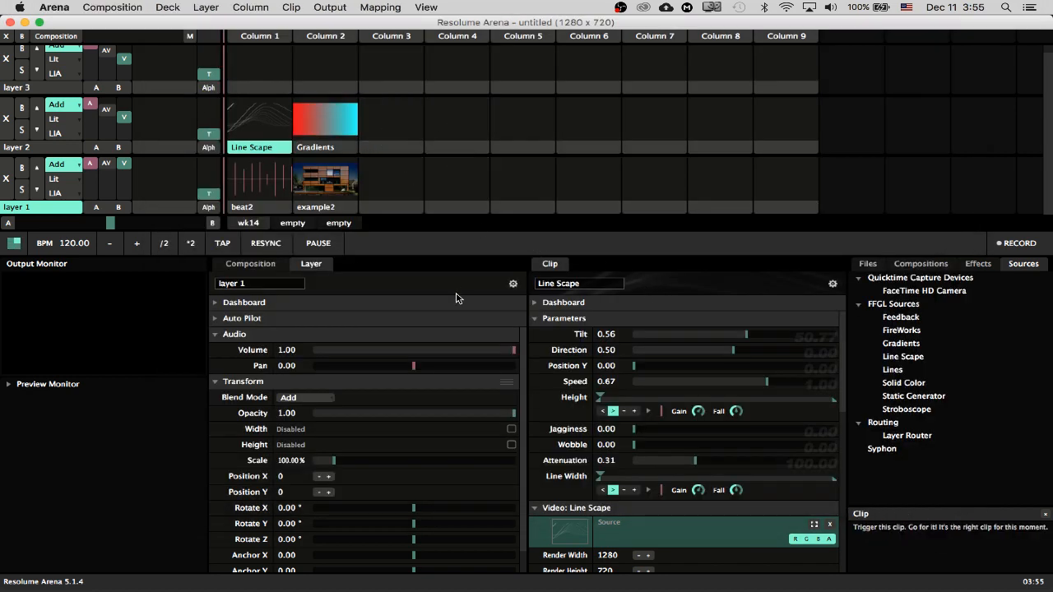
{"action": "key", "text": "super+Tab"}
{"action": "left_click", "coordinate": [554, 296]}
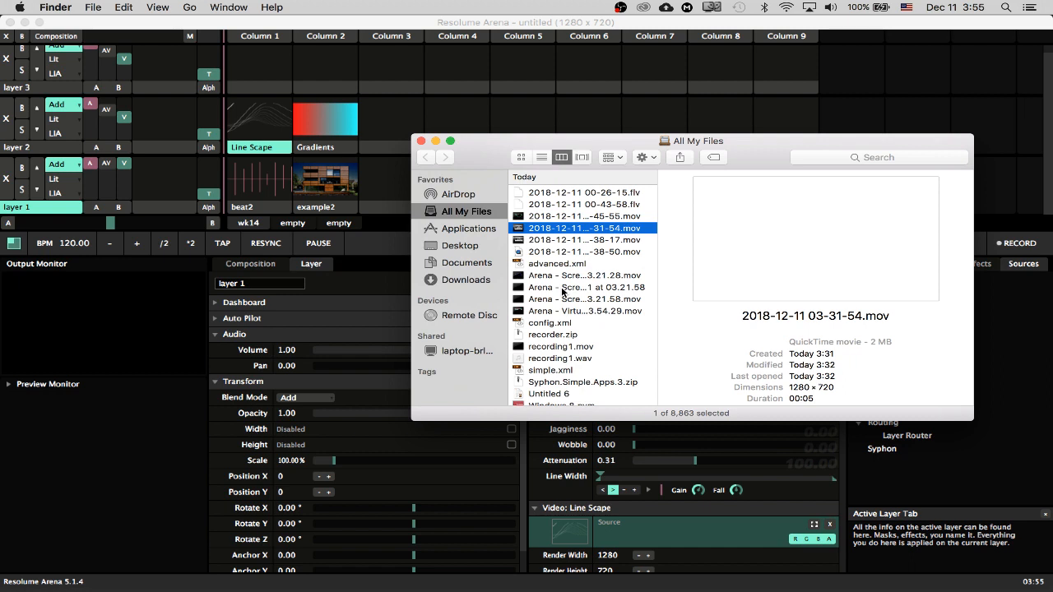
Step: Find Syphon Recorder in the Applications folder and launch it
{"action": "left_click", "coordinate": [464, 230]}
{"action": "scroll", "coordinate": [563, 256], "scroll_direction": "down", "scroll_amount": 15}
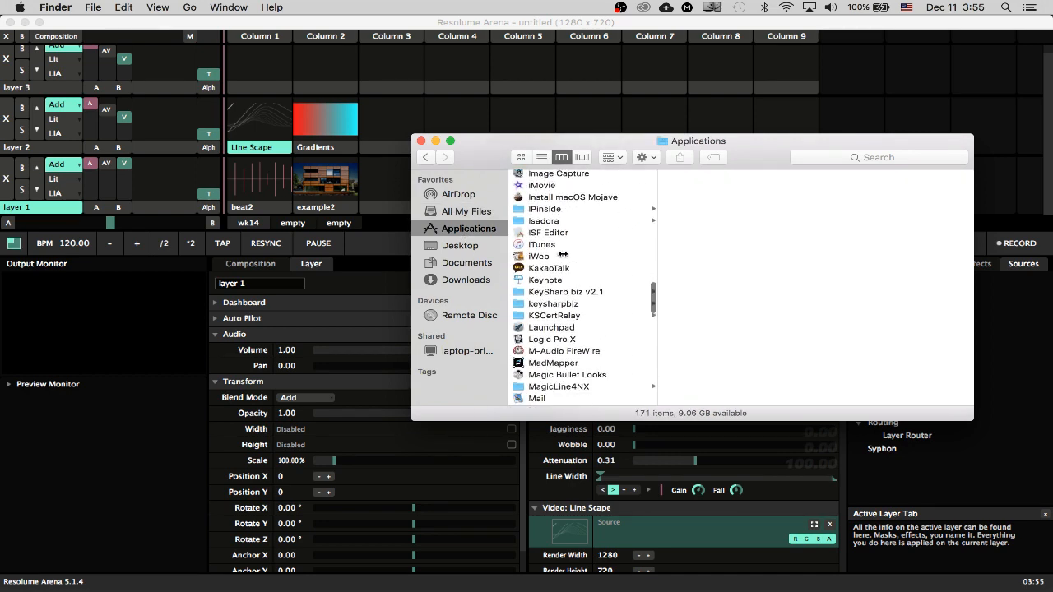
{"action": "scroll", "coordinate": [563, 255], "scroll_direction": "down", "scroll_amount": 20}
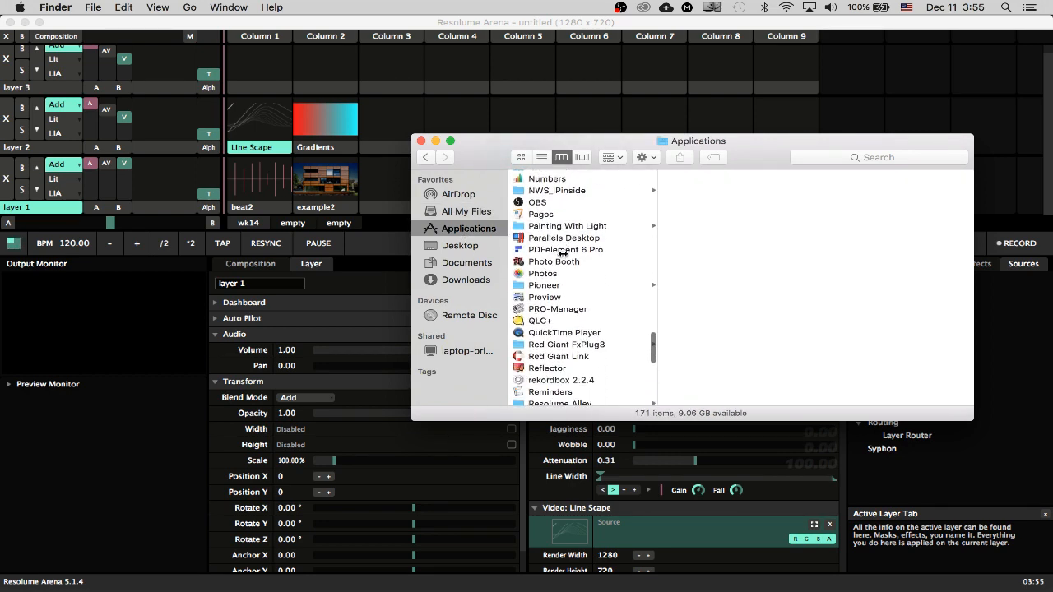
{"action": "scroll", "coordinate": [562, 252], "scroll_direction": "down", "scroll_amount": 3}
{"action": "scroll", "coordinate": [557, 366], "scroll_direction": "down", "scroll_amount": 5}
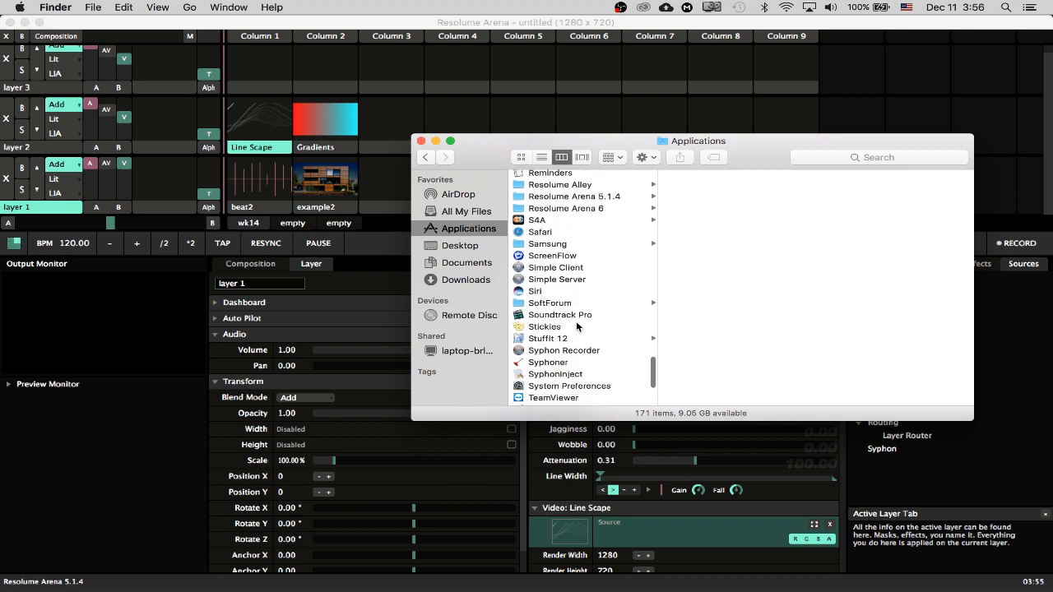
{"action": "double_click", "coordinate": [565, 352]}
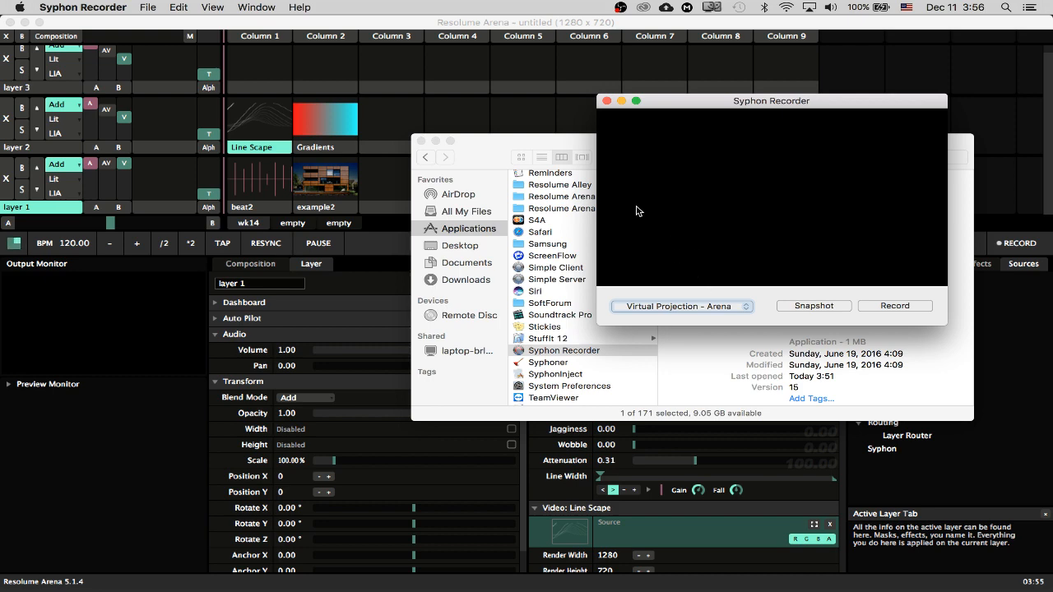
Step: Check the clips in Resolume Arena, return to Syphon Recorder, and start recording the Virtual Projection feed
{"action": "key", "text": "super+Tab"}
{"action": "key", "text": "super+Tab"}
{"action": "left_click", "coordinate": [554, 293]}
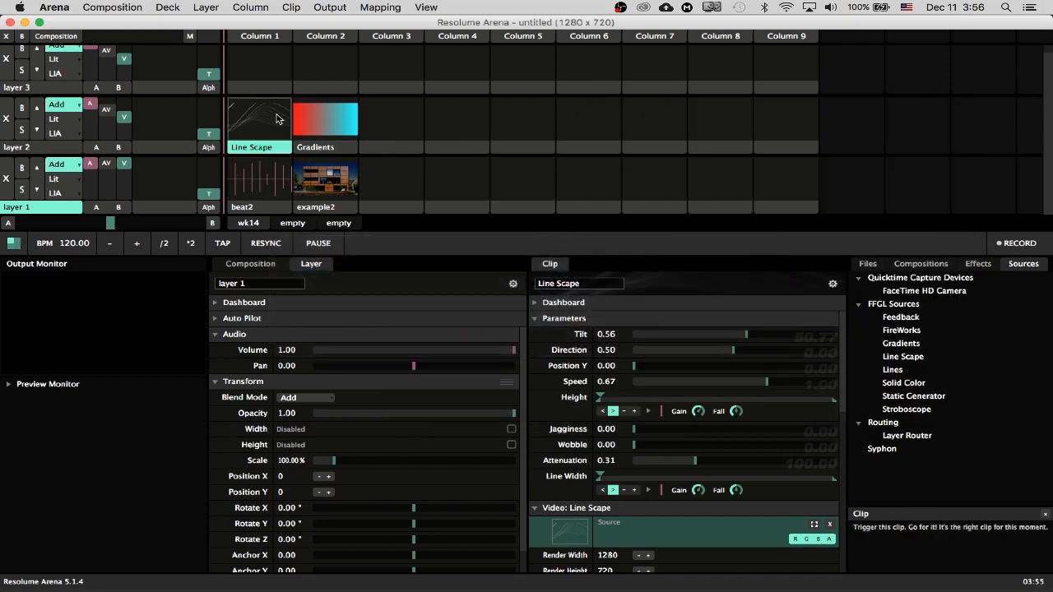
{"action": "key", "text": "super+Tab"}
{"action": "key", "text": "super+Tab"}
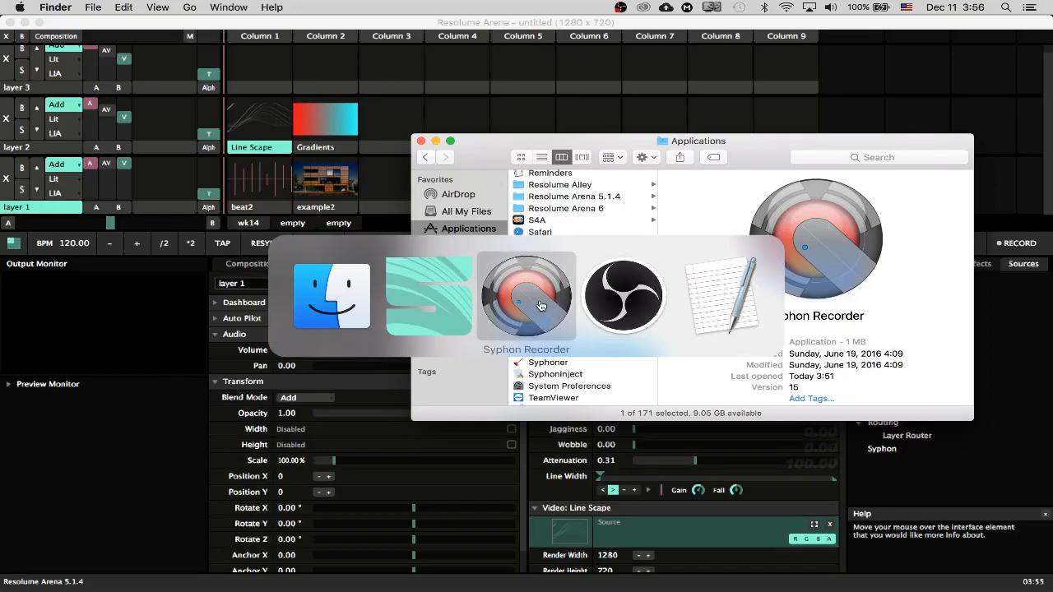
{"action": "left_click", "coordinate": [541, 306]}
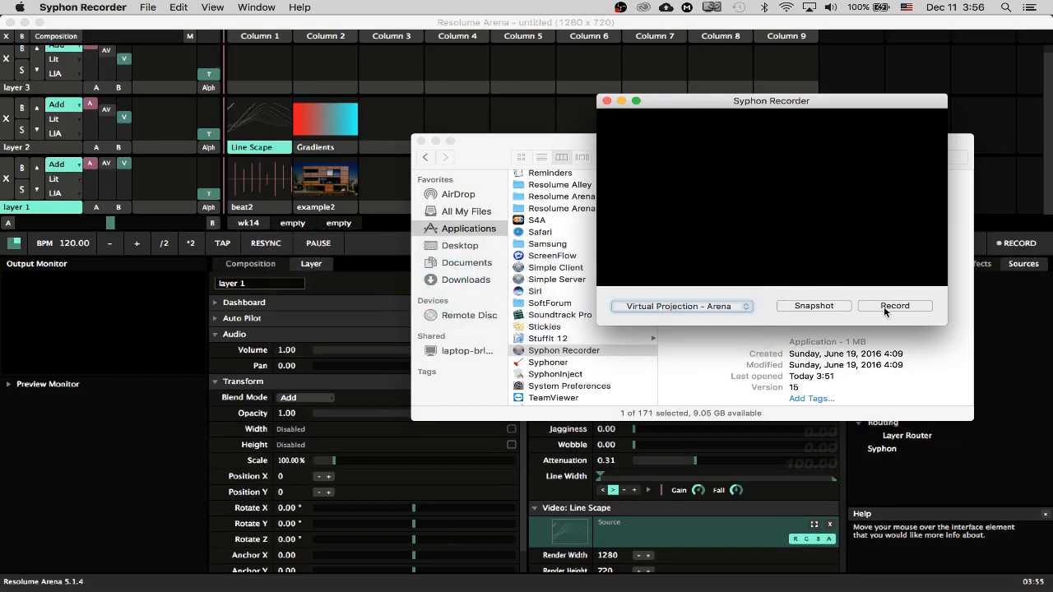
{"action": "left_click", "coordinate": [884, 307]}
Step: Switch to Resolume Arena and perform by triggering Line Scape on layer 2, beat2 on layer 1, and Gradients on layer 2
{"action": "key", "text": "super+Tab"}
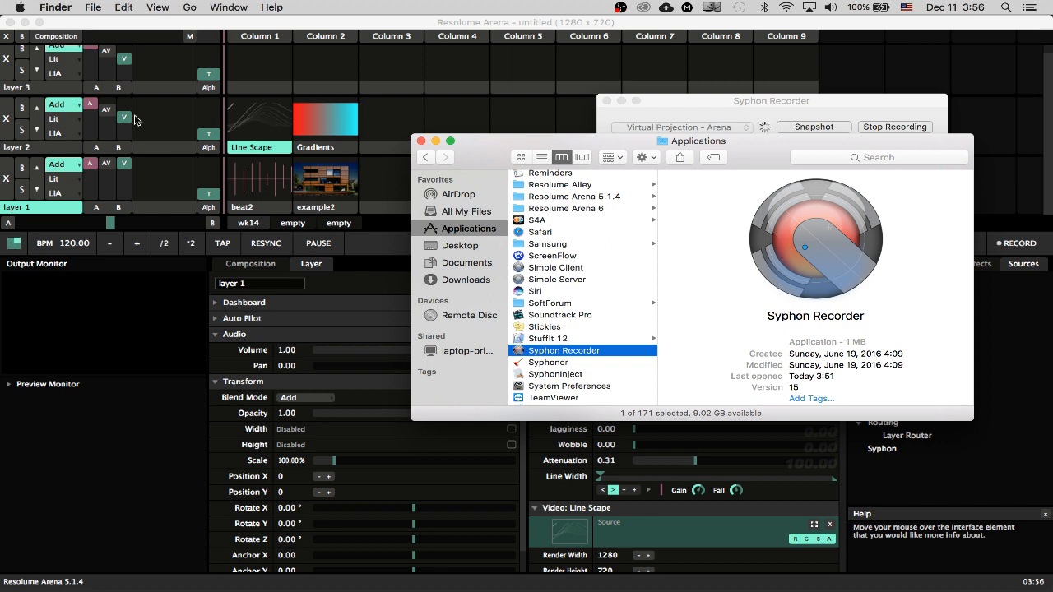
{"action": "left_click", "coordinate": [243, 135]}
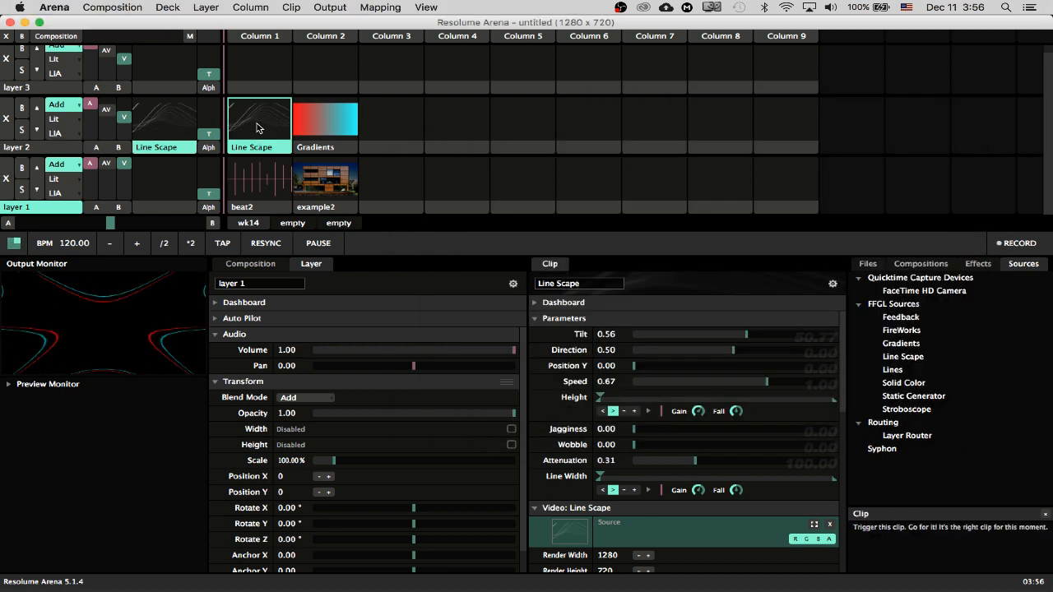
{"action": "left_click", "coordinate": [248, 180]}
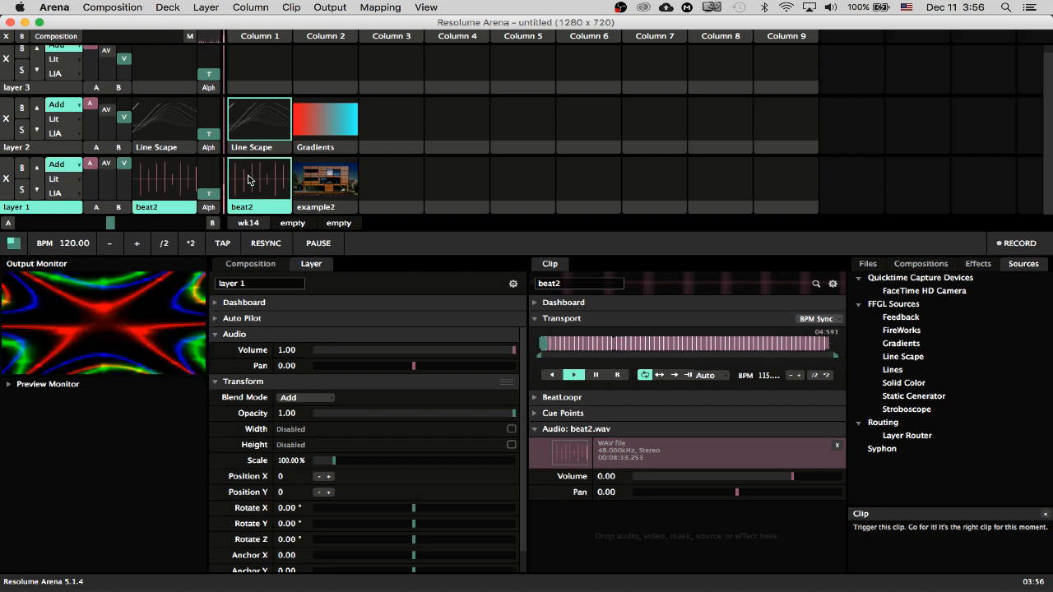
{"action": "left_click", "coordinate": [320, 120]}
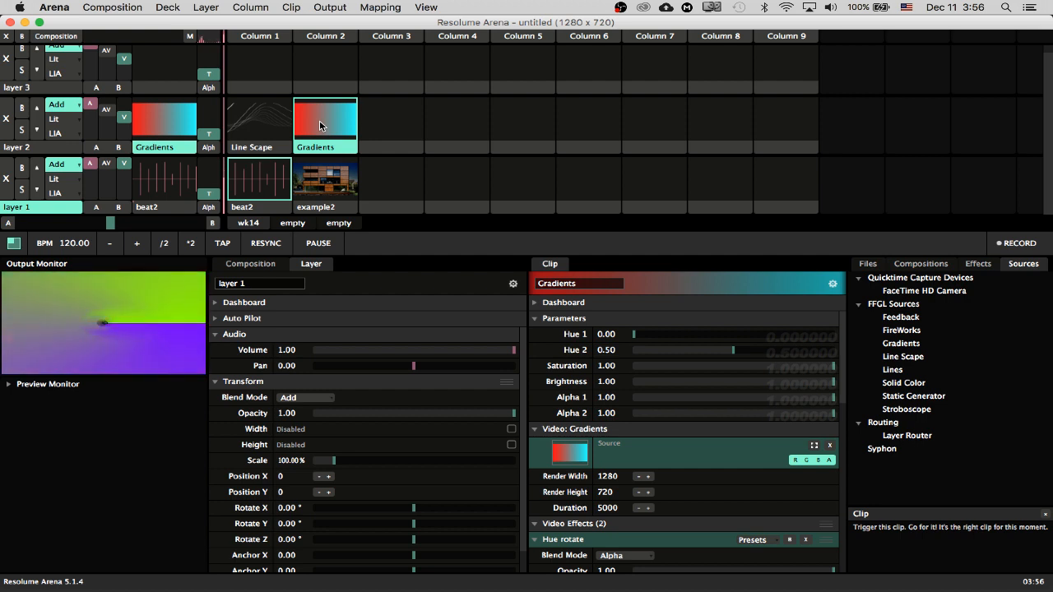
Step: Clear the playing clips on layers 2 and 1, switch to Syphon Recorder, and stop the recording
{"action": "left_click", "coordinate": [6, 118]}
{"action": "left_click", "coordinate": [6, 178]}
{"action": "key", "text": "super+Tab"}
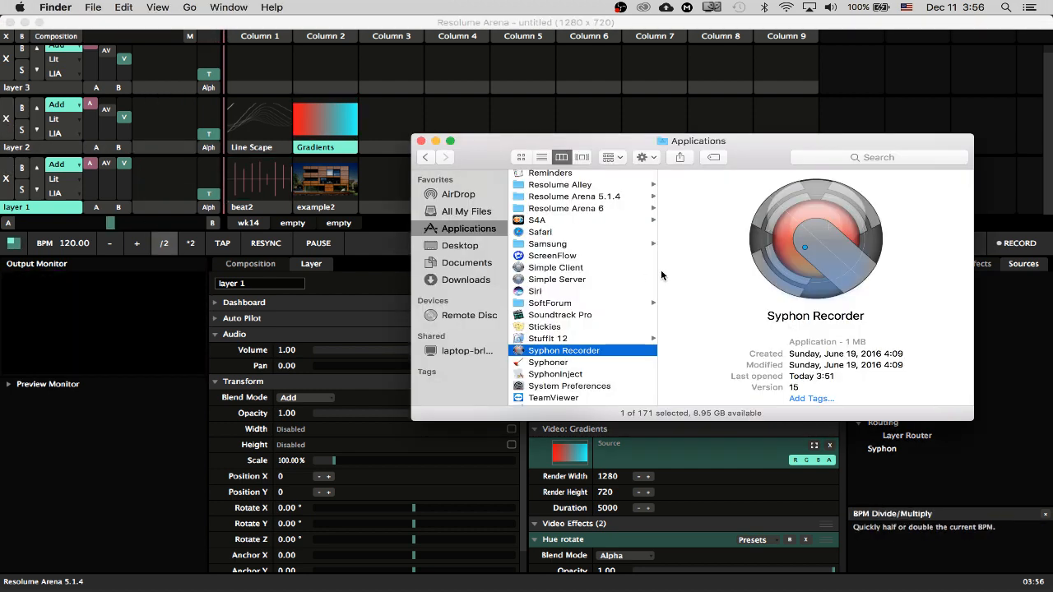
{"action": "key", "text": "super+Tab"}
{"action": "key", "text": "super+Tab"}
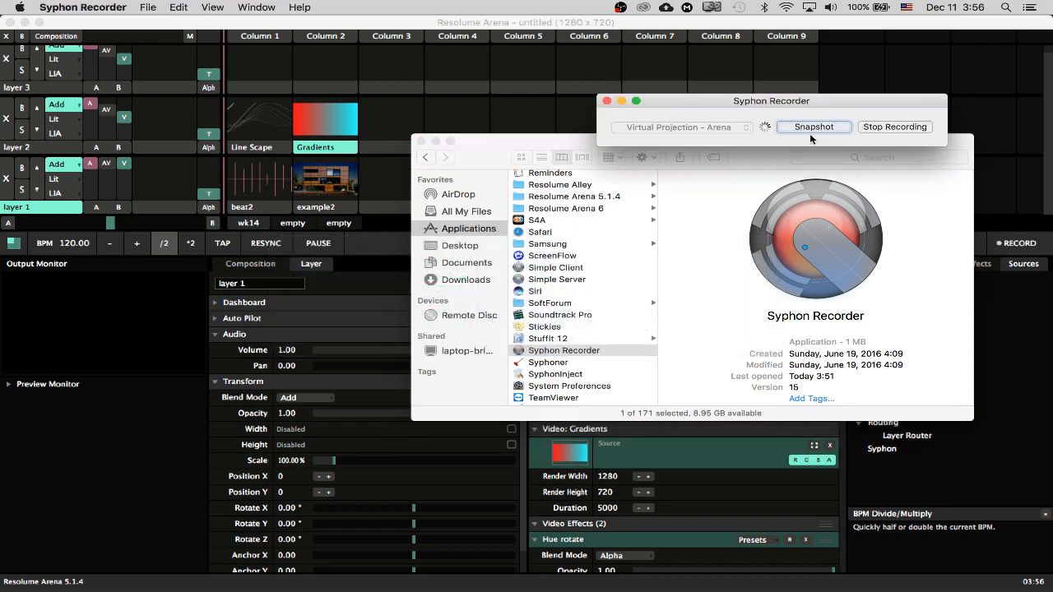
{"action": "left_click", "coordinate": [885, 127]}
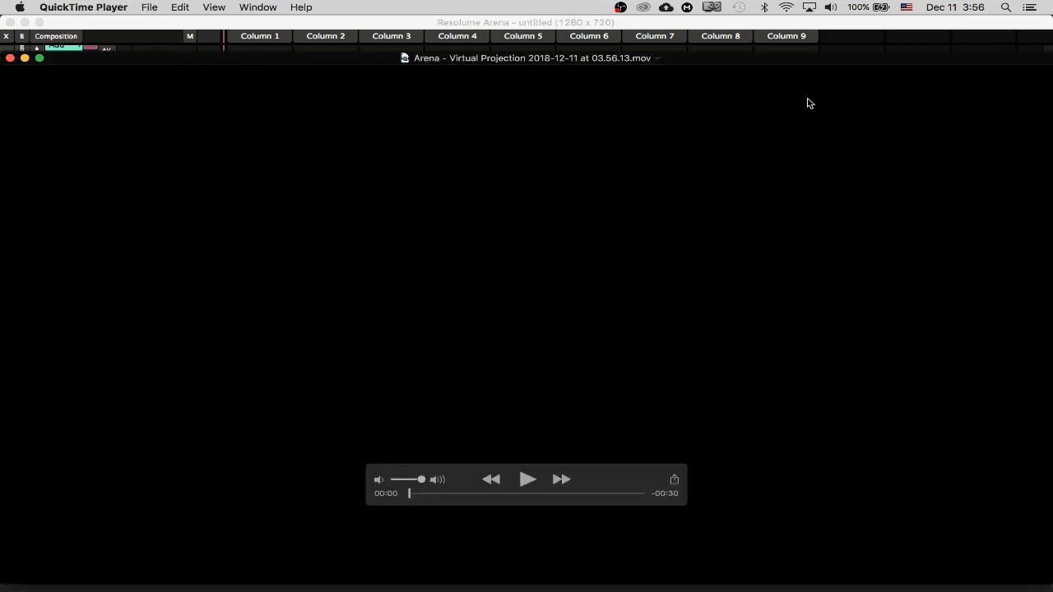
Step: Move the new recording's QuickTime Player window fully into view and save the movie as virtualMapping01 in the wk14 folder
{"action": "left_click_drag", "start_coordinate": [758, 62], "coordinate": [763, 31]}
{"action": "key", "text": "super+s"}
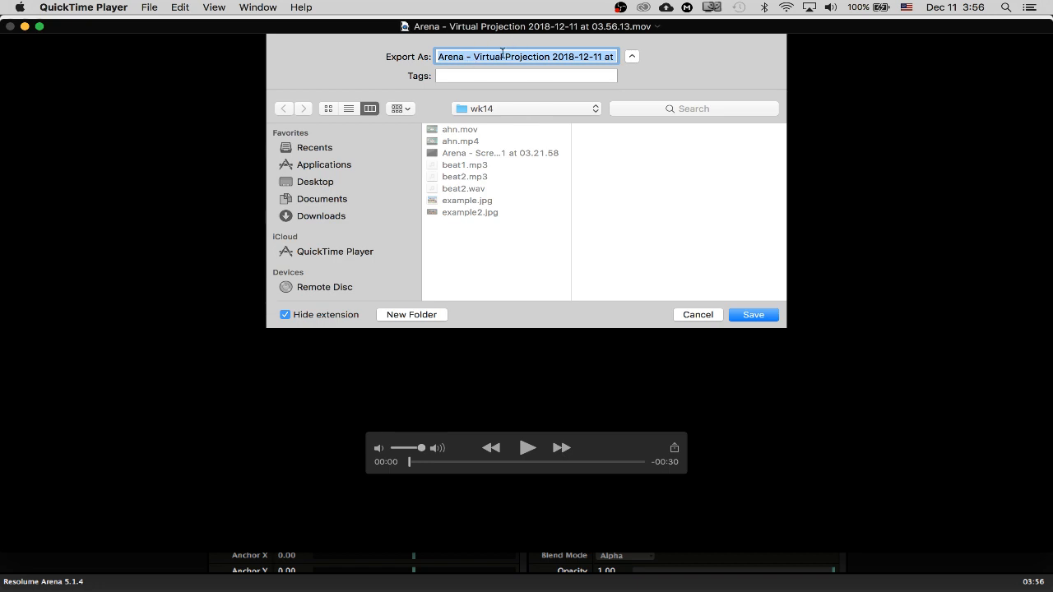
{"action": "type", "text": "virtualM"}
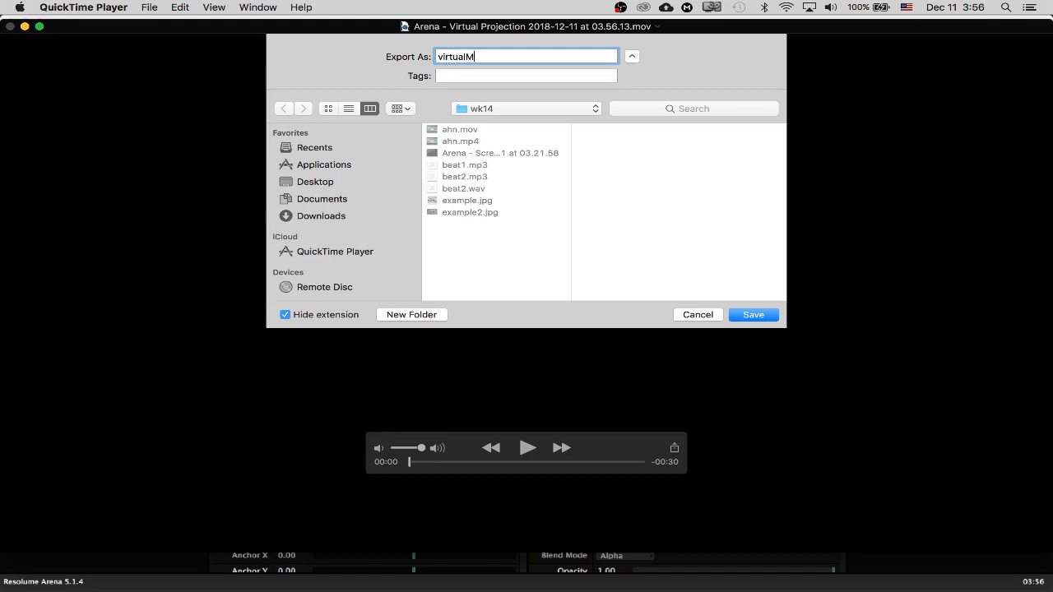
{"action": "type", "text": "apping01"}
{"action": "key", "text": "Return"}
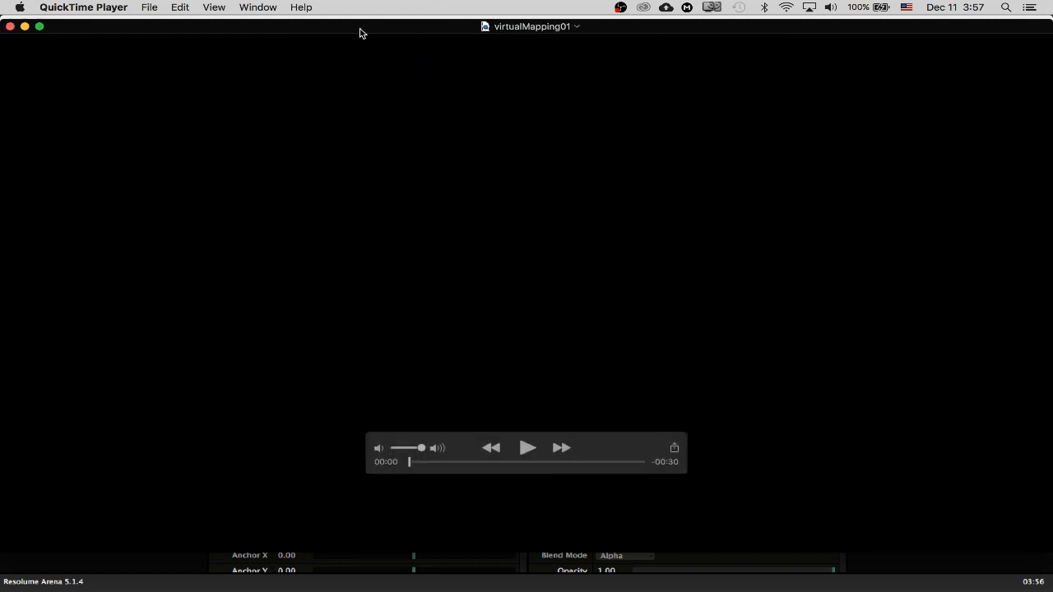
Step: Quit QuickTime Player and Syphon Recorder
{"action": "left_click_drag", "start_coordinate": [360, 33], "coordinate": [370, 31]}
{"action": "key", "text": "super+q"}
{"action": "key", "text": "super+q"}
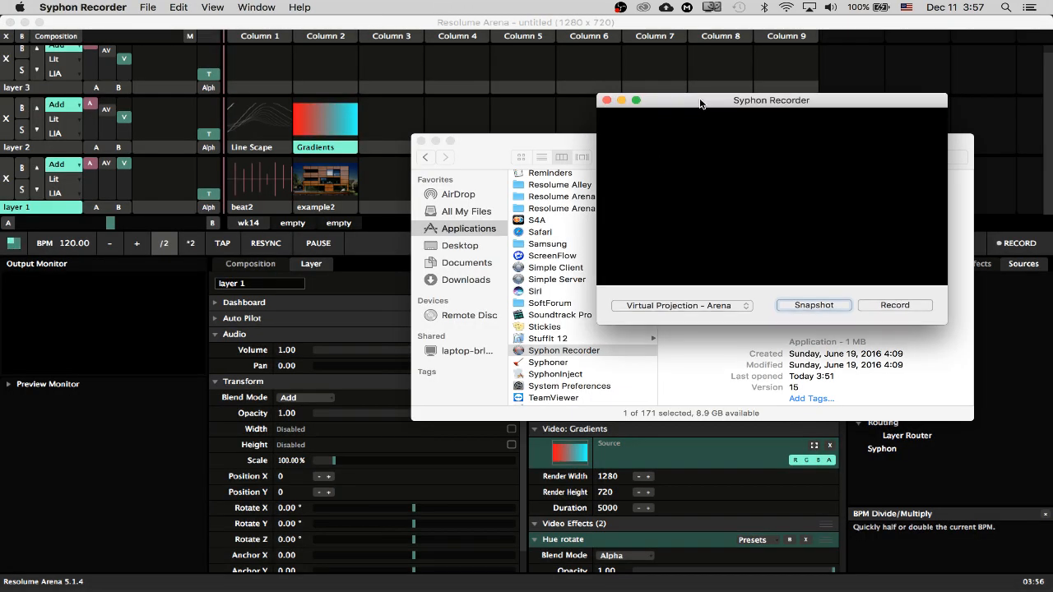
Step: In Finder, open the wk14 folder inside dsu on the Desktop and move the window below the clip grid
{"action": "left_click_drag", "start_coordinate": [495, 151], "coordinate": [488, 130]}
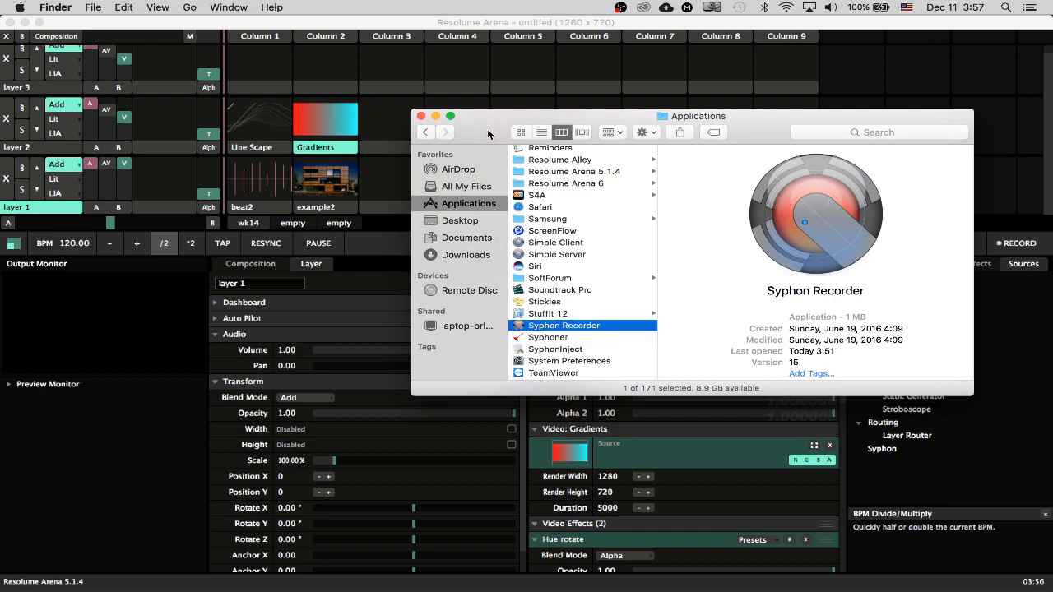
{"action": "left_click", "coordinate": [459, 220]}
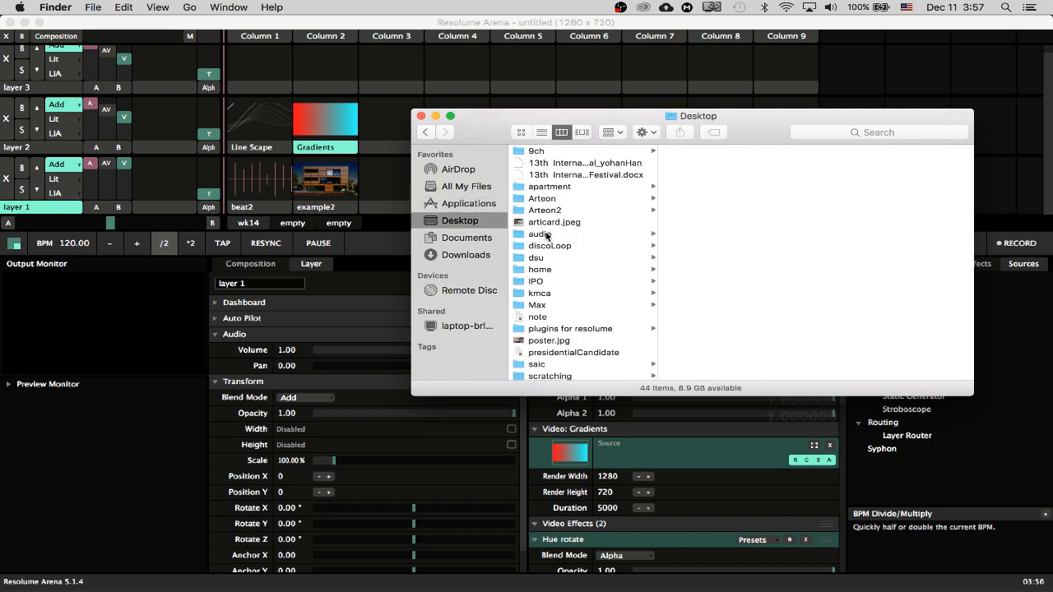
{"action": "left_click", "coordinate": [540, 258]}
{"action": "left_click", "coordinate": [700, 175]}
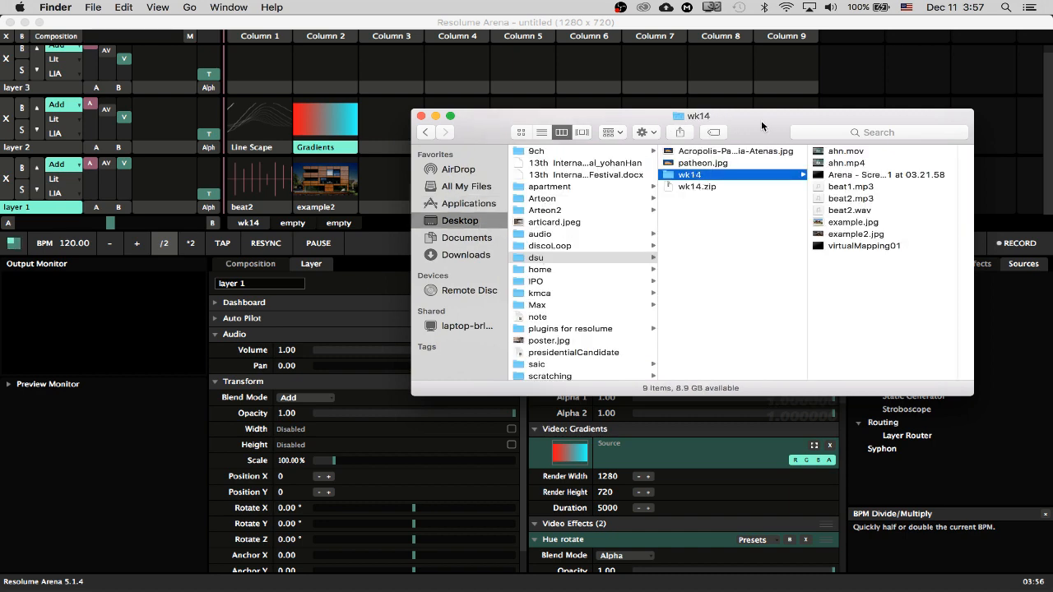
{"action": "left_click_drag", "start_coordinate": [761, 120], "coordinate": [677, 283]}
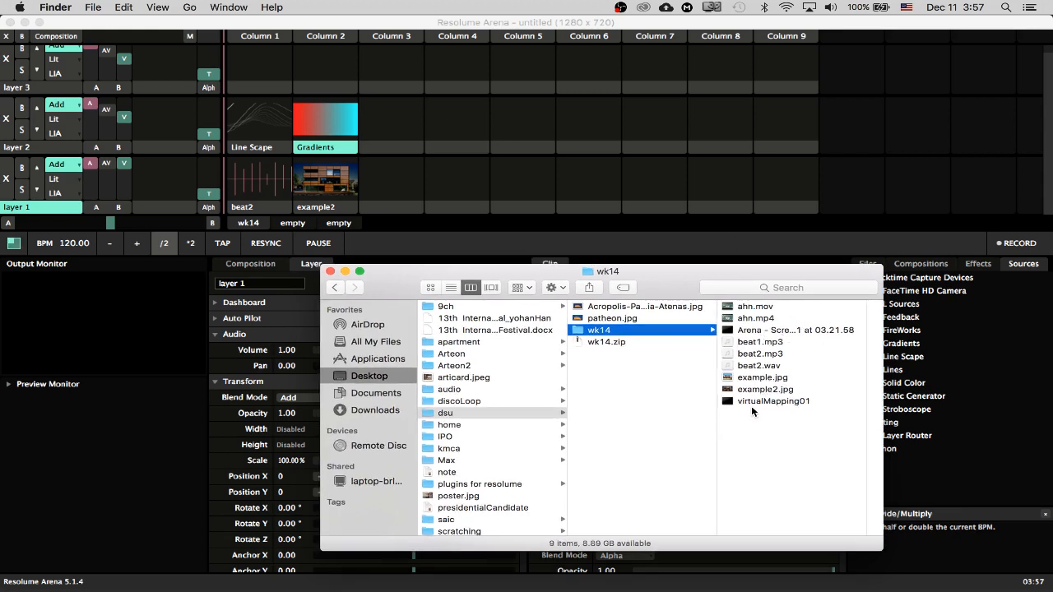
Step: Load virtualMapping01 from the wk14 folder into layer 2, column 3, play it, and set its transport to Timeline
{"action": "left_click_drag", "start_coordinate": [750, 403], "coordinate": [402, 123]}
{"action": "left_click", "coordinate": [402, 123]}
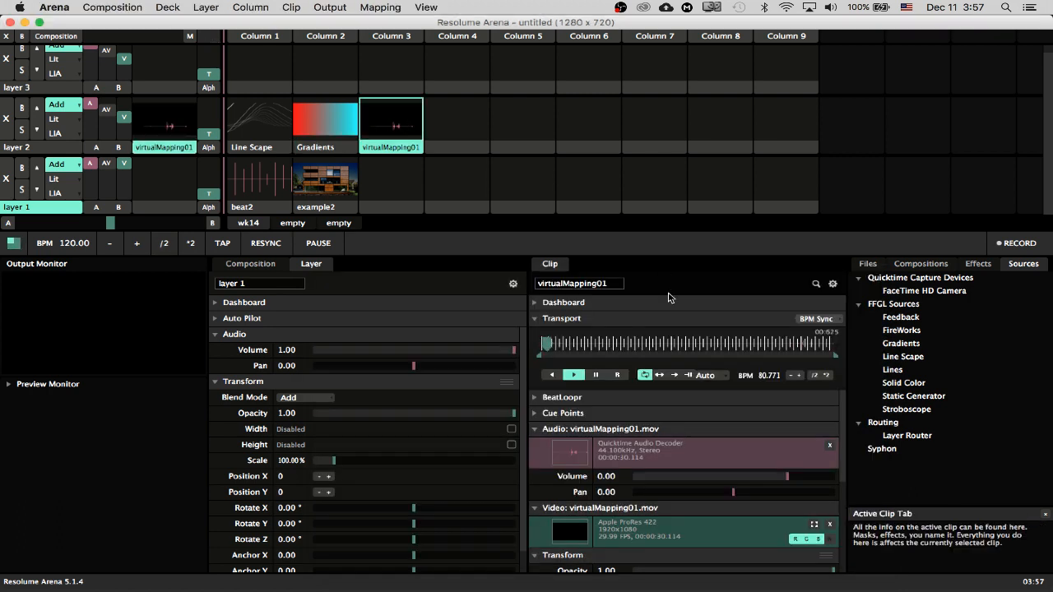
{"action": "left_click", "coordinate": [816, 319]}
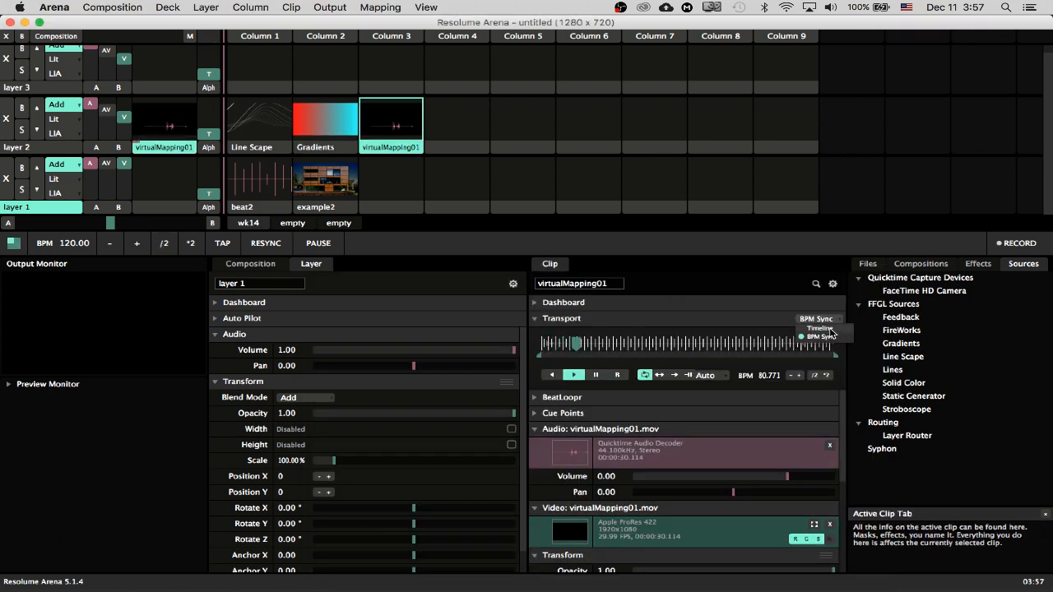
{"action": "left_click", "coordinate": [819, 328]}
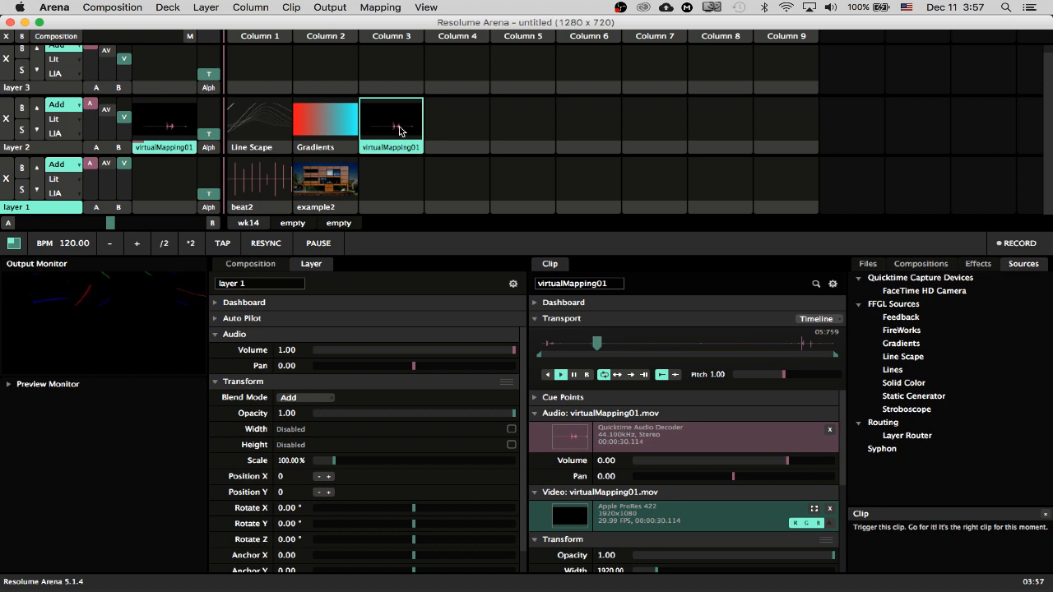
Step: Preview example2 on layer 1 together with virtualMapping01, clear both layers, and play example2 alone
{"action": "left_click", "coordinate": [327, 182]}
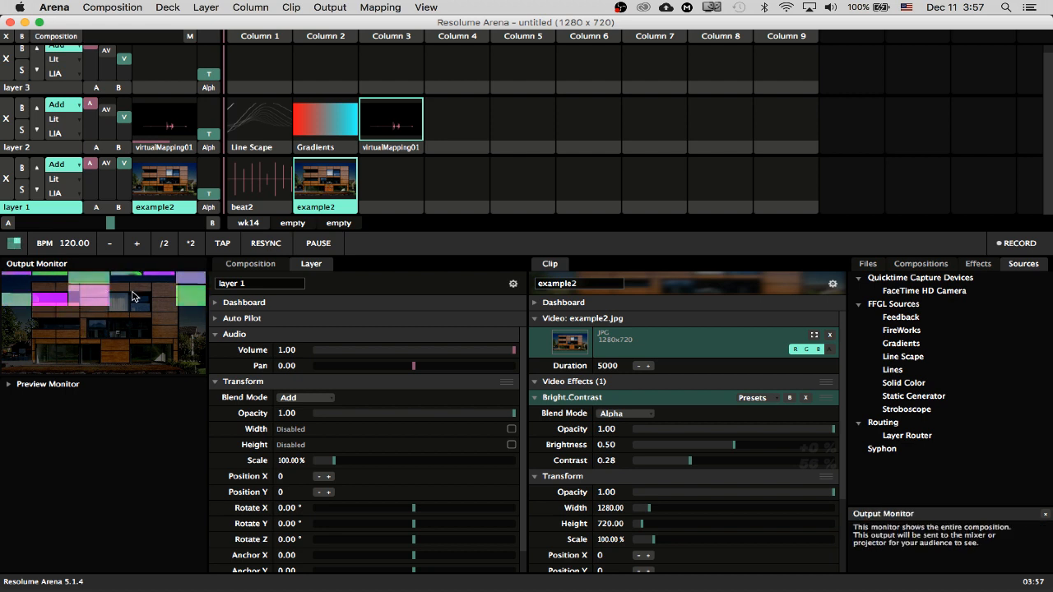
{"action": "left_click", "coordinate": [7, 181]}
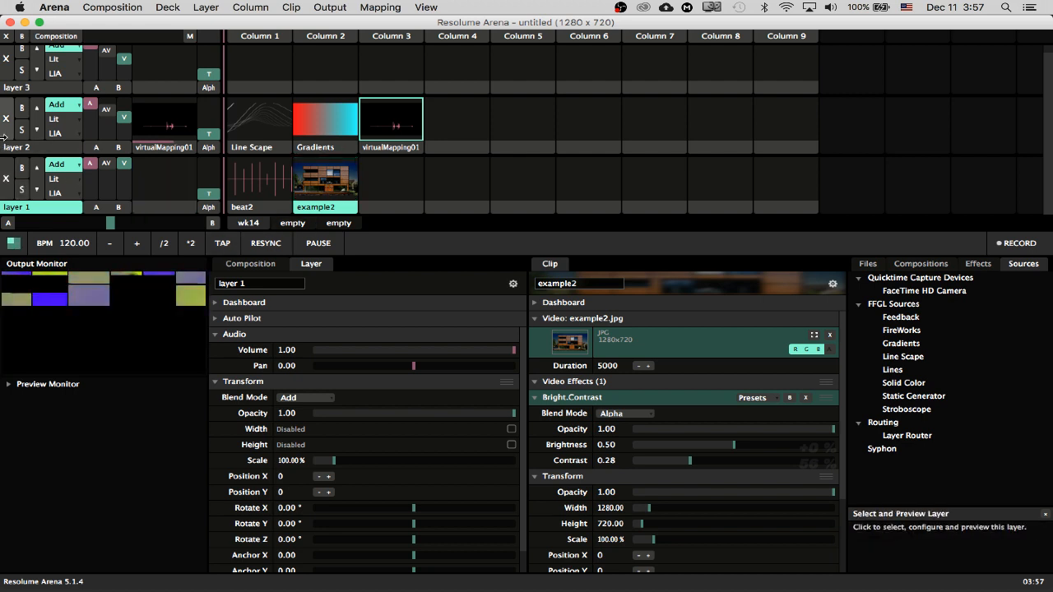
{"action": "left_click", "coordinate": [7, 118]}
{"action": "left_click", "coordinate": [339, 175]}
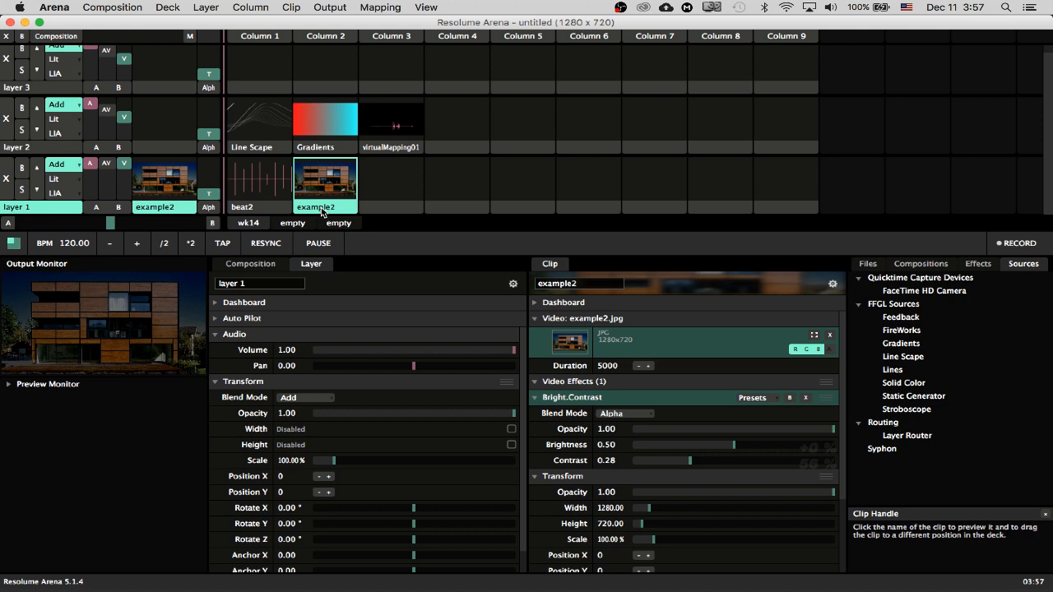
Step: Show the composition's properties, and open Syphon Recorder from the Applications folder to check the recording dimensions in its preferences
{"action": "left_click", "coordinate": [258, 268]}
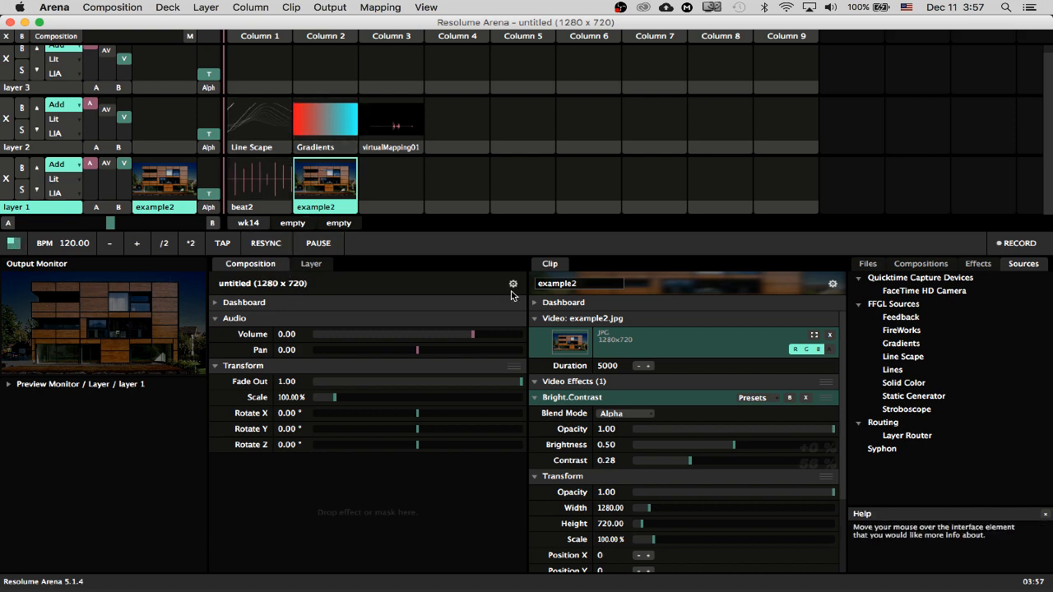
{"action": "key", "text": "super+Tab"}
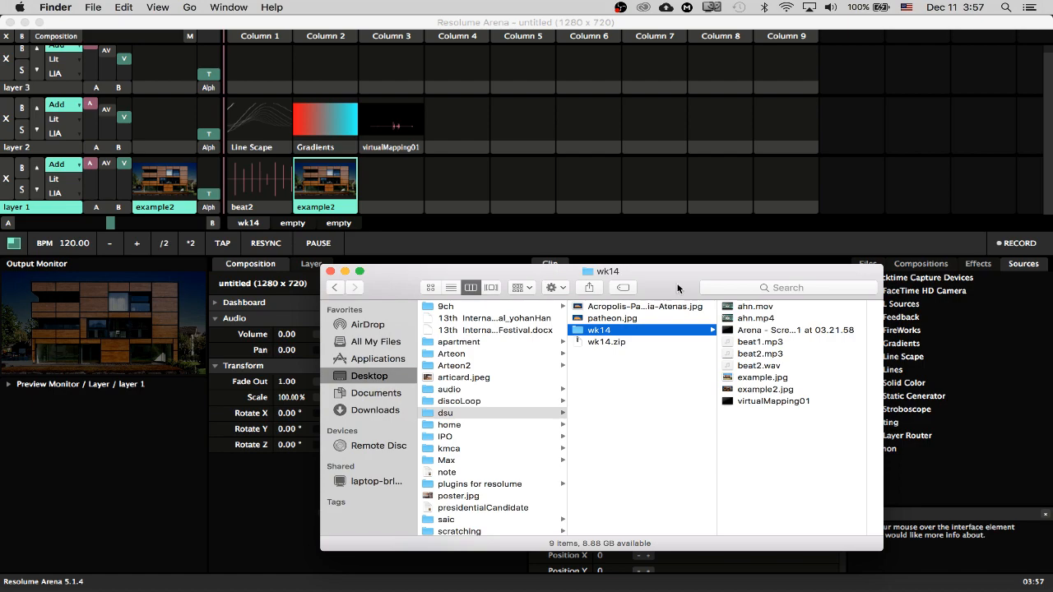
{"action": "left_click_drag", "start_coordinate": [678, 287], "coordinate": [711, 110]}
{"action": "left_click", "coordinate": [411, 182]}
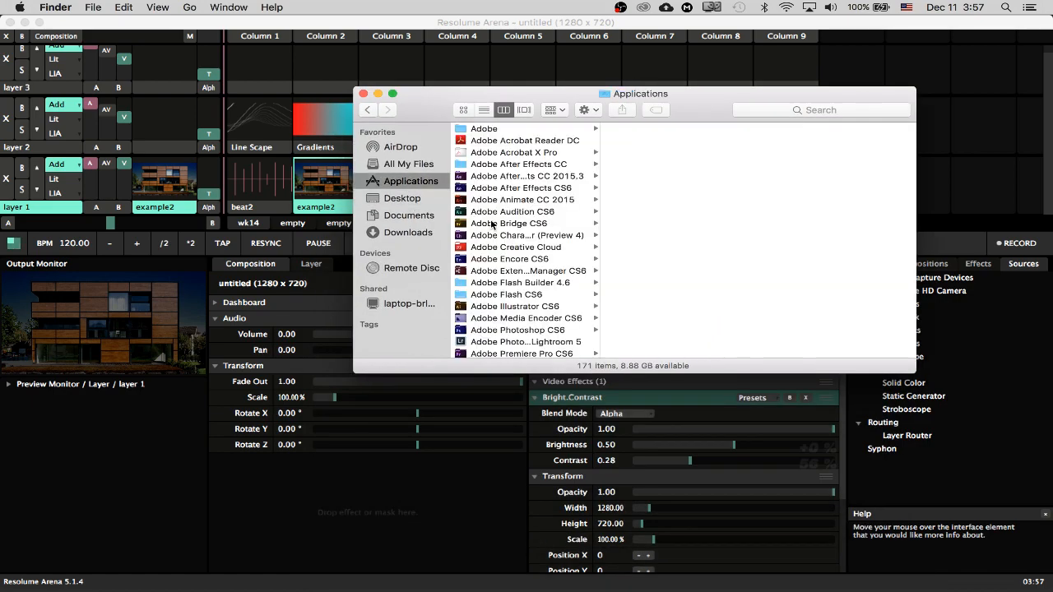
{"action": "scroll", "coordinate": [492, 222], "scroll_direction": "down", "scroll_amount": 15}
{"action": "scroll", "coordinate": [491, 222], "scroll_direction": "down", "scroll_amount": 10}
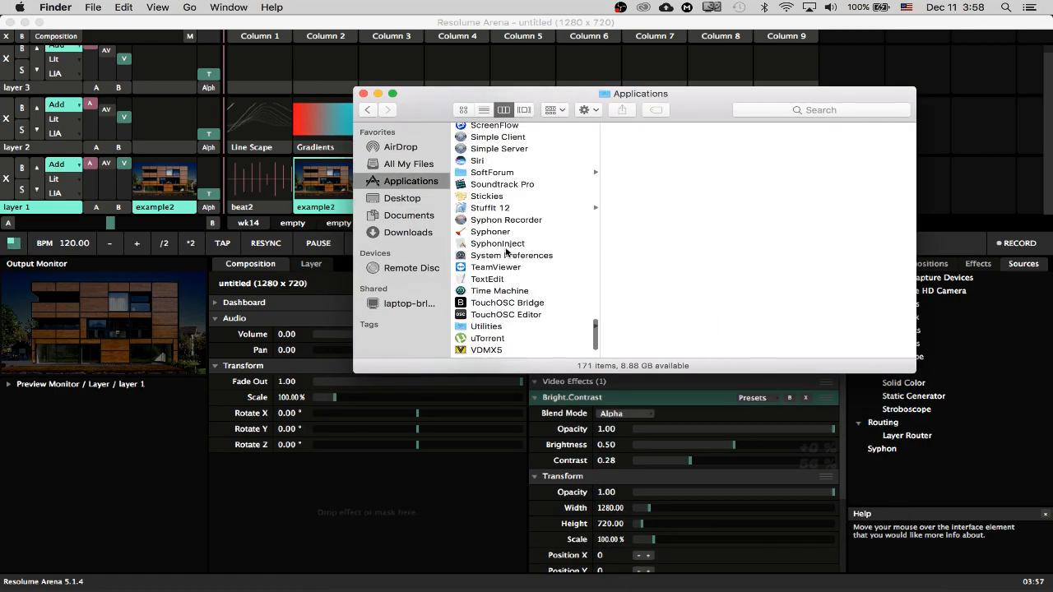
{"action": "double_click", "coordinate": [504, 220]}
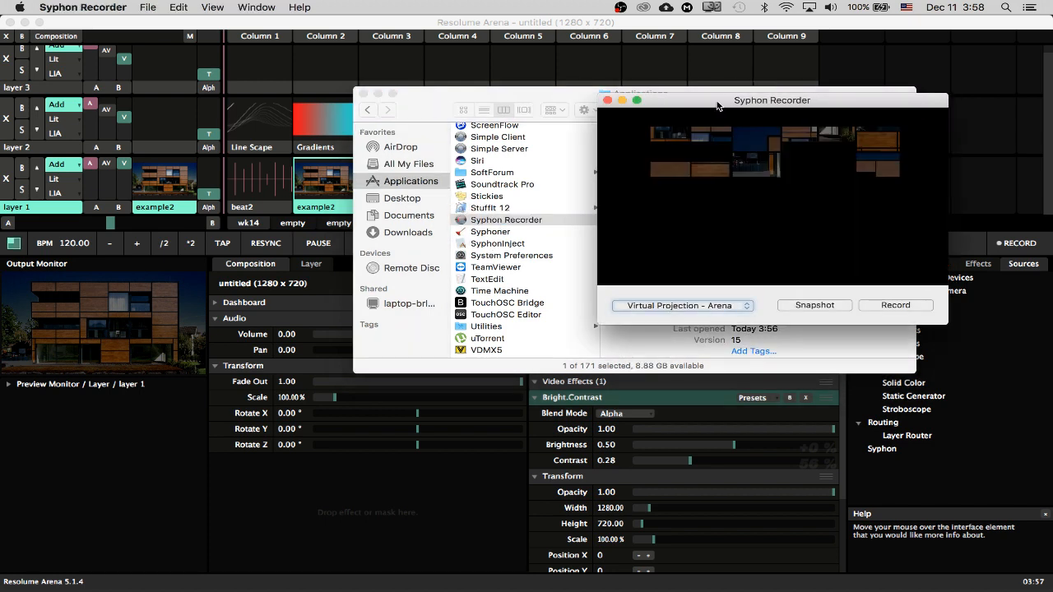
{"action": "left_click_drag", "start_coordinate": [717, 105], "coordinate": [581, 101]}
{"action": "left_click", "coordinate": [115, 7]}
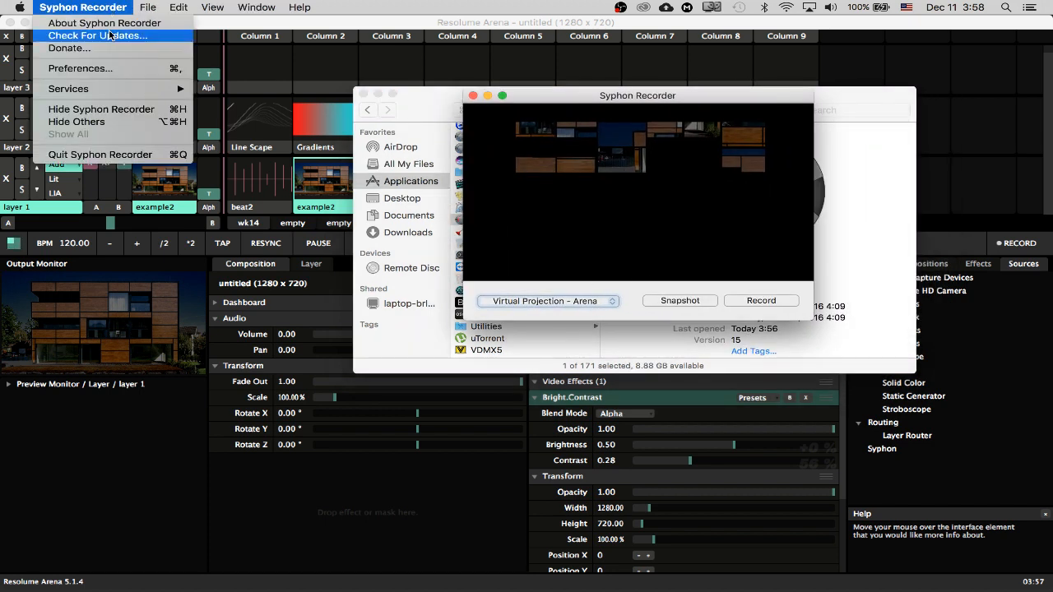
{"action": "left_click", "coordinate": [97, 134]}
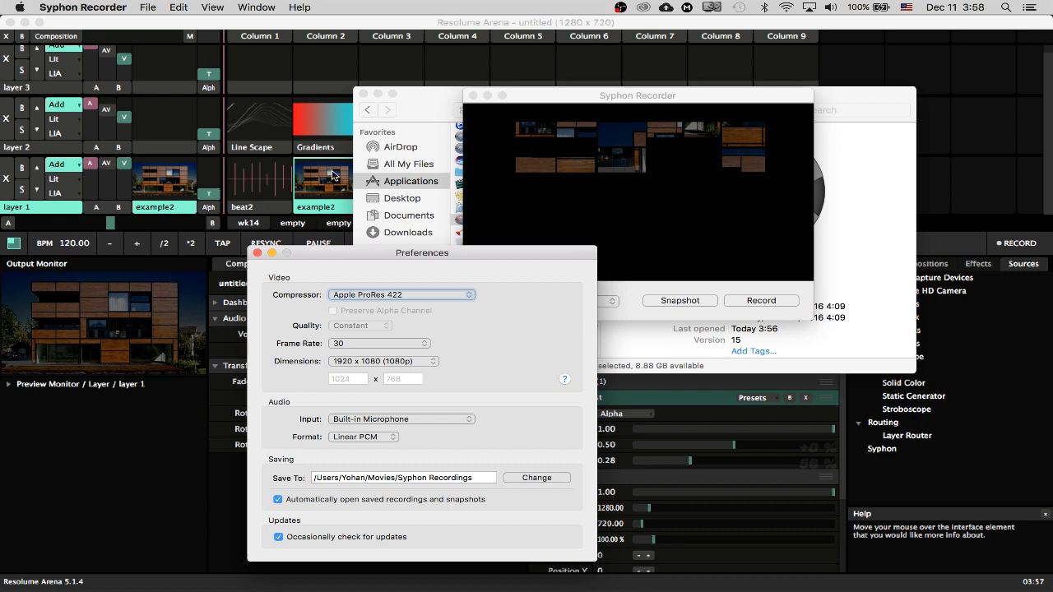
Step: Return to Resolume Arena and set the virtualMapping01 clip's width to 1280 and height to 720
{"action": "left_click", "coordinate": [382, 25]}
{"action": "left_click", "coordinate": [390, 142]}
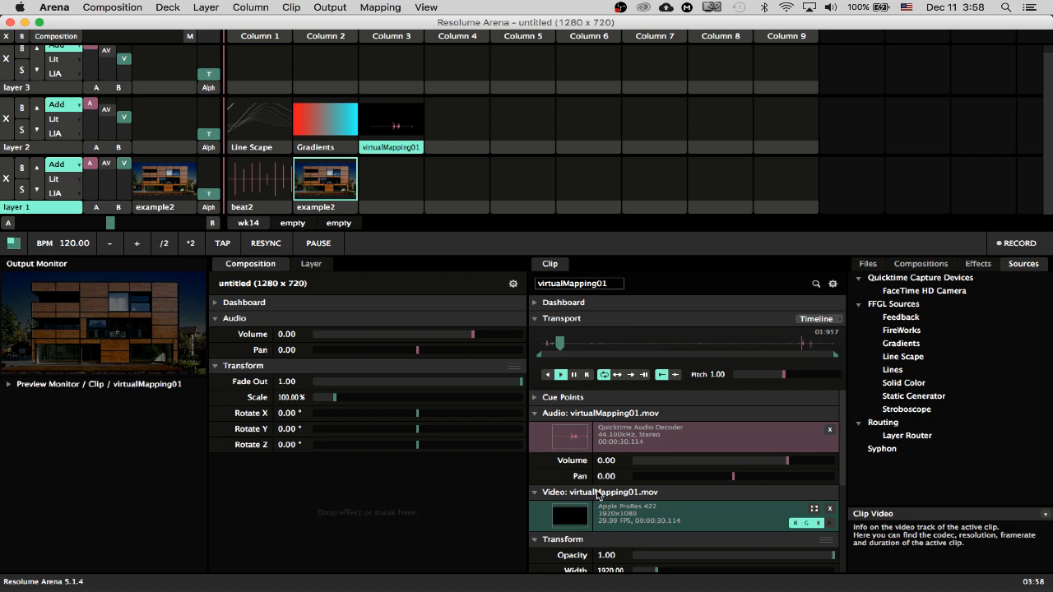
{"action": "scroll", "coordinate": [598, 495], "scroll_direction": "down", "scroll_amount": 1}
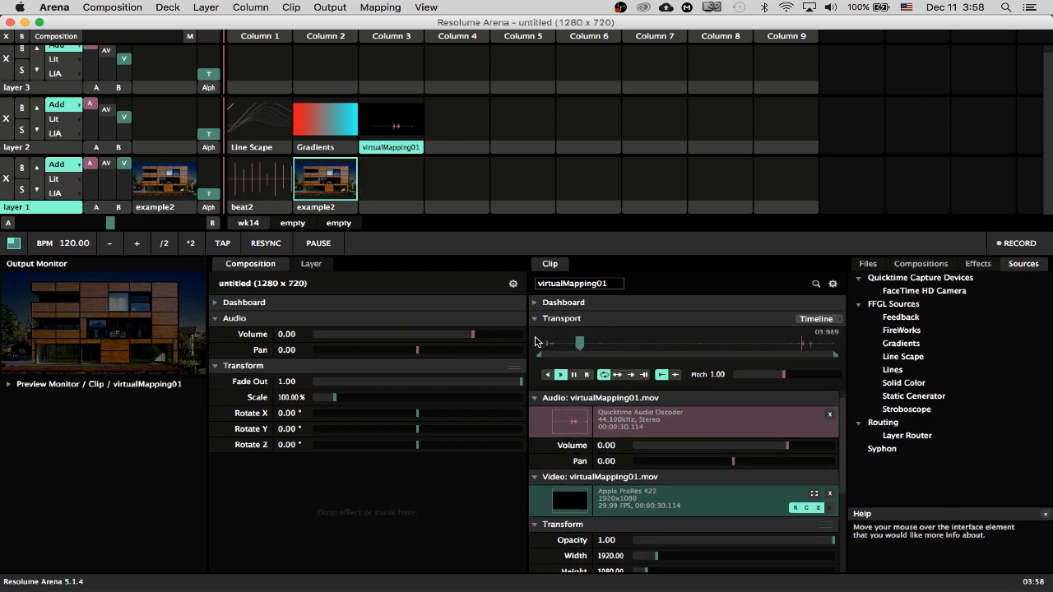
{"action": "scroll", "coordinate": [609, 486], "scroll_direction": "down", "scroll_amount": 4}
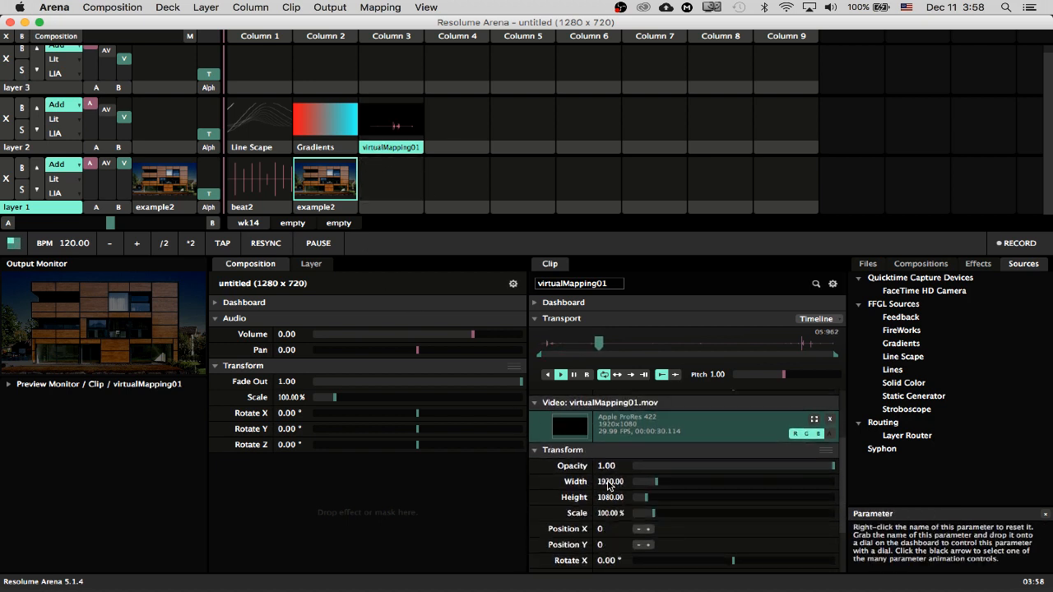
{"action": "double_click", "coordinate": [610, 483]}
{"action": "key", "text": "BackSpace"}
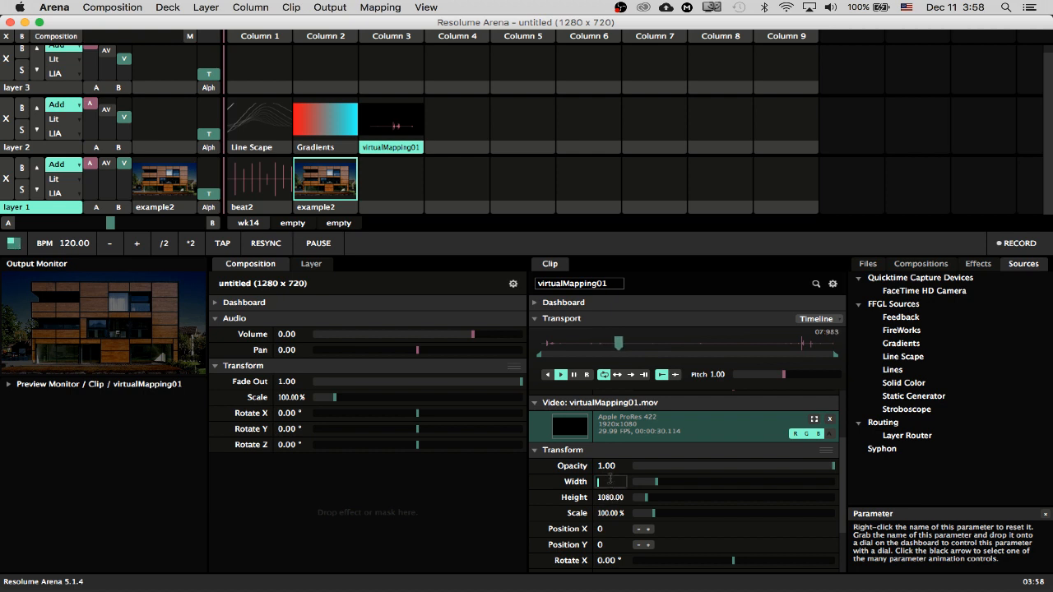
{"action": "type", "text": "1280"}
{"action": "double_click", "coordinate": [609, 497]}
{"action": "key", "text": "BackSpace"}
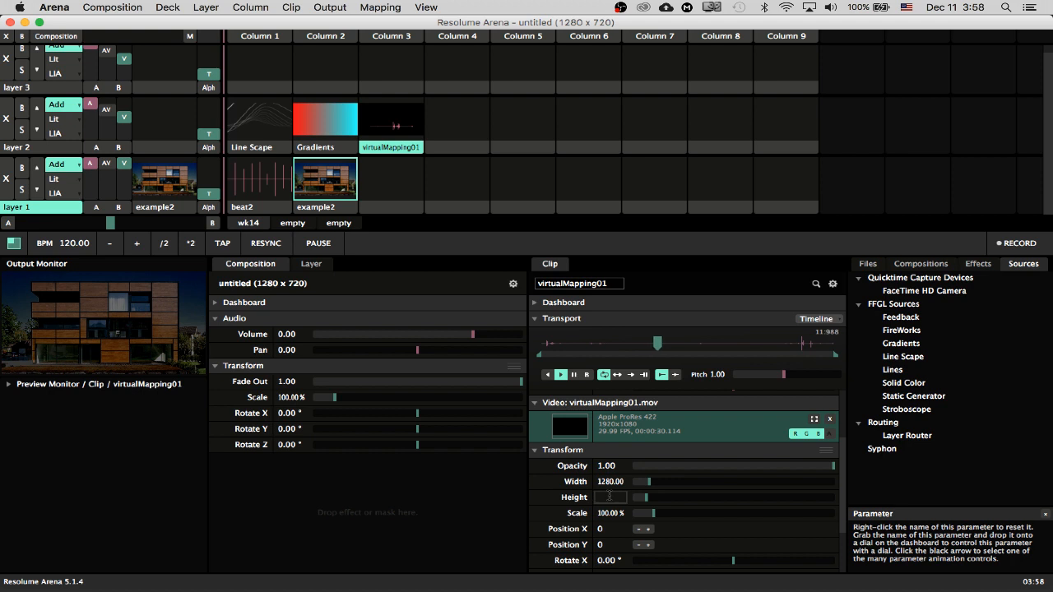
{"action": "type", "text": "720"}
{"action": "key", "text": "Return"}
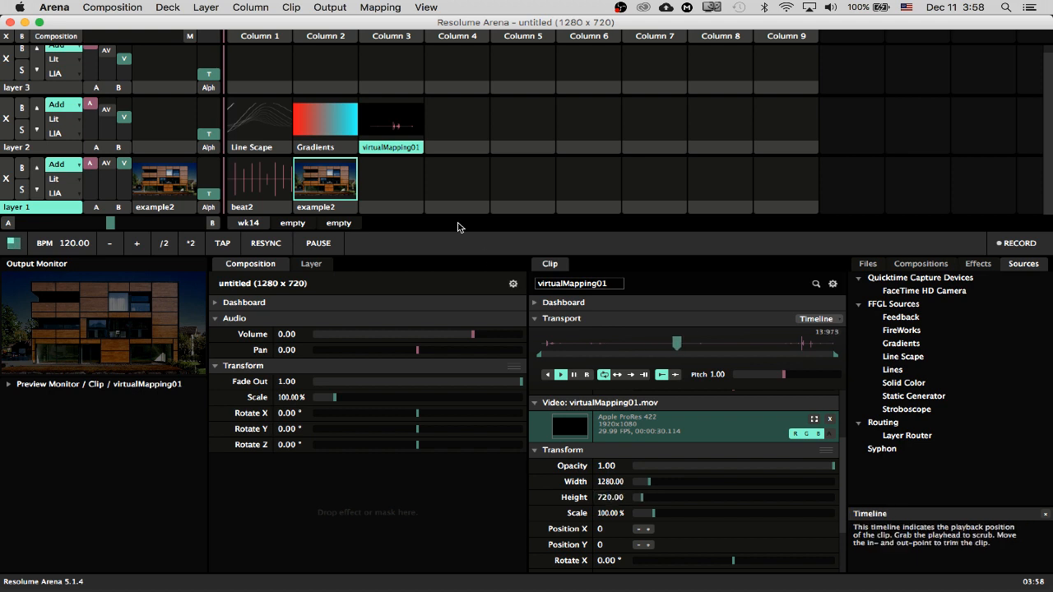
Step: Play the resized virtualMapping01 over example2 to check the alignment, and clear layers 2 and 1
{"action": "left_click", "coordinate": [396, 128]}
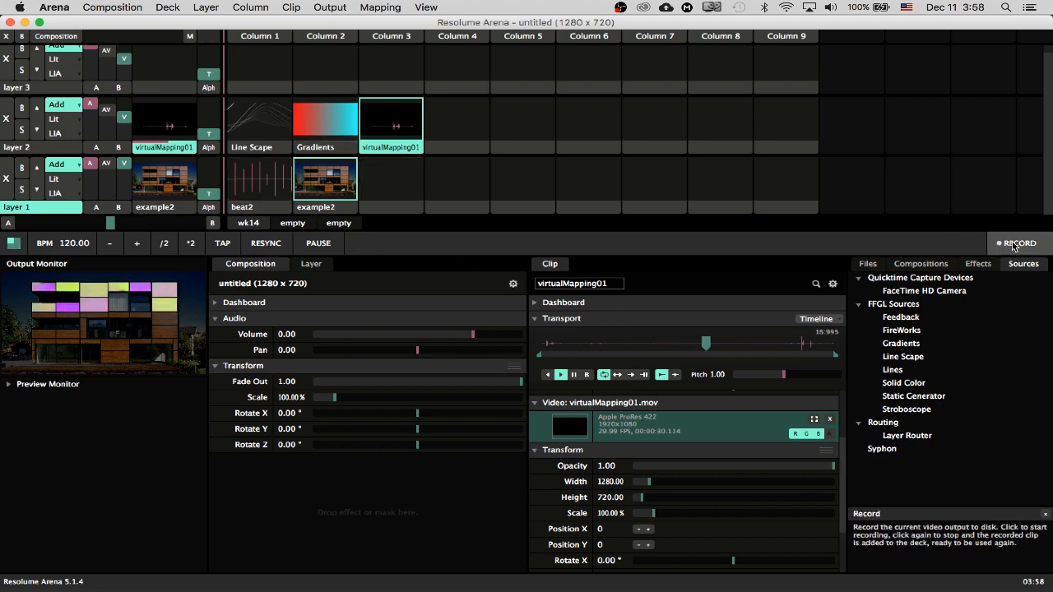
{"action": "left_click", "coordinate": [6, 119]}
{"action": "left_click", "coordinate": [7, 178]}
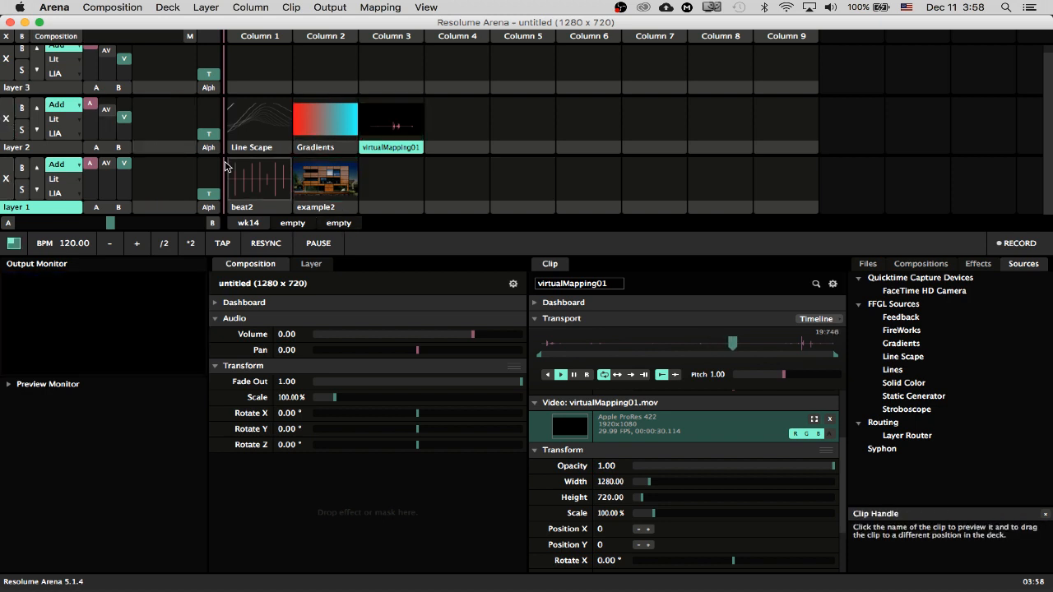
Step: Record the composition output to disk while playing example2 on layer 1 and virtualMapping01 on layer 2, and stop the recording
{"action": "left_click", "coordinate": [1028, 245]}
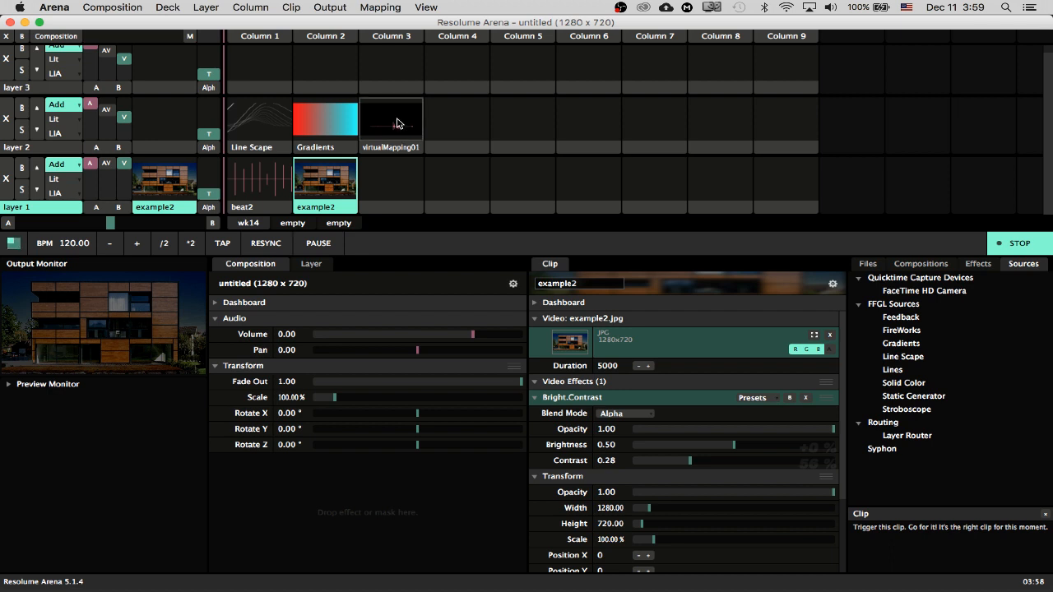
{"action": "left_click", "coordinate": [396, 126]}
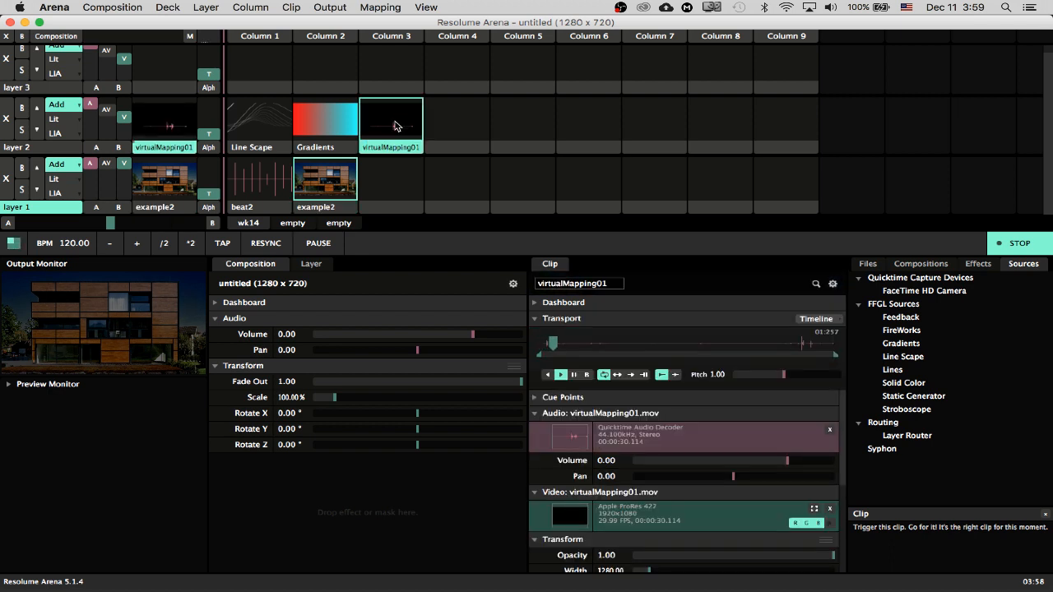
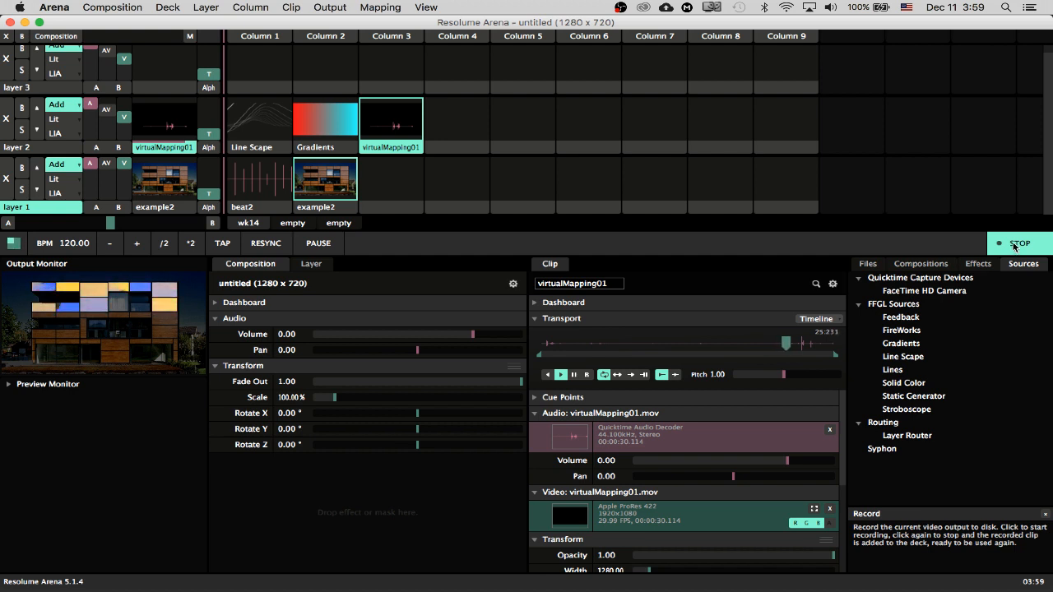
{"action": "left_click", "coordinate": [1014, 244]}
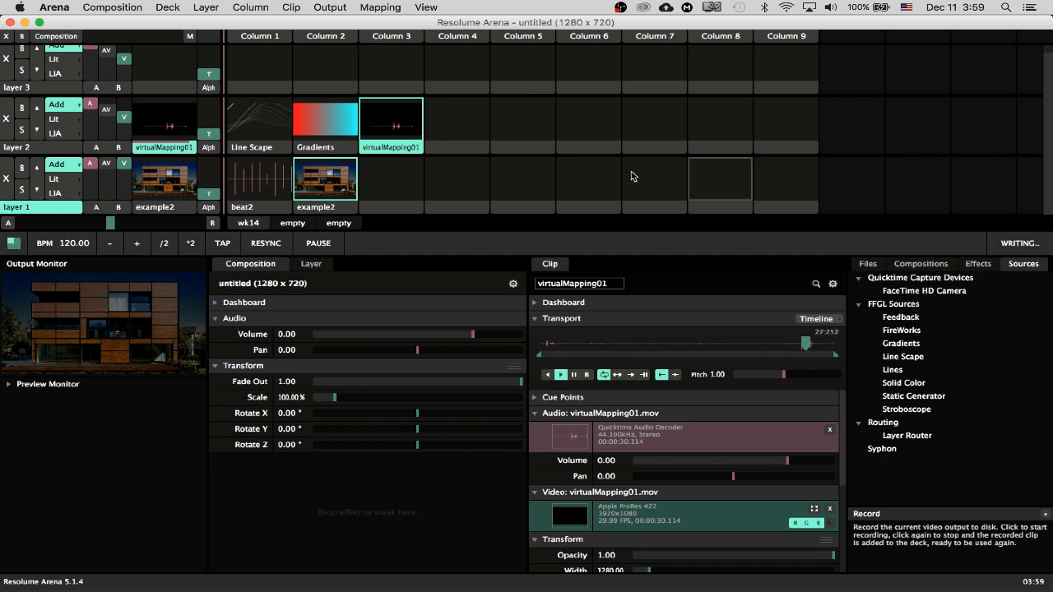
Step: Clear layers 2 and 1, play back the newly recorded clip in layer 1, column 3, and clear layer 1
{"action": "left_click", "coordinate": [8, 119]}
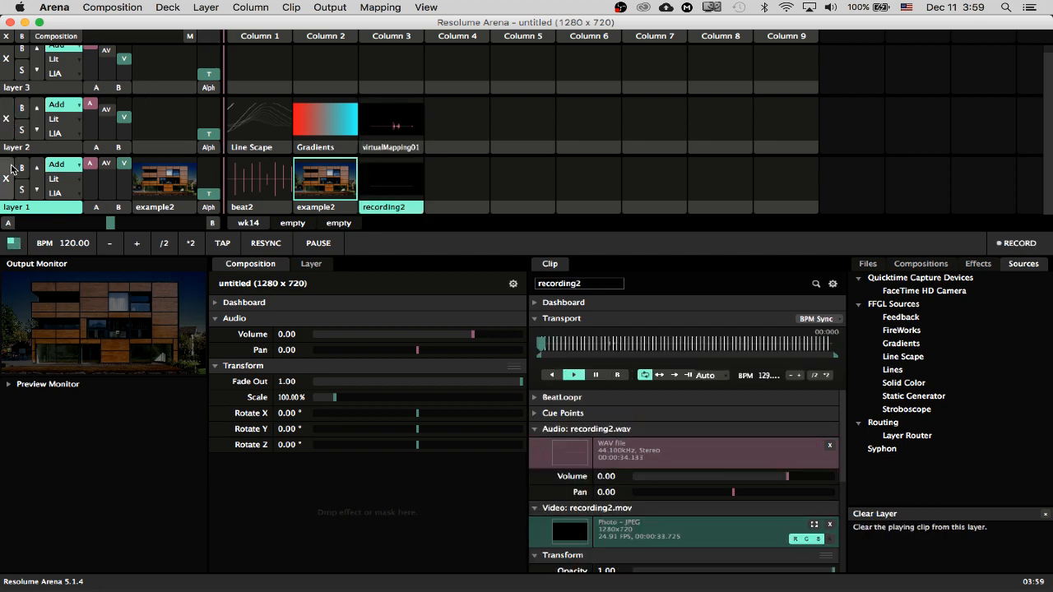
{"action": "left_click", "coordinate": [7, 178]}
{"action": "left_click", "coordinate": [388, 186]}
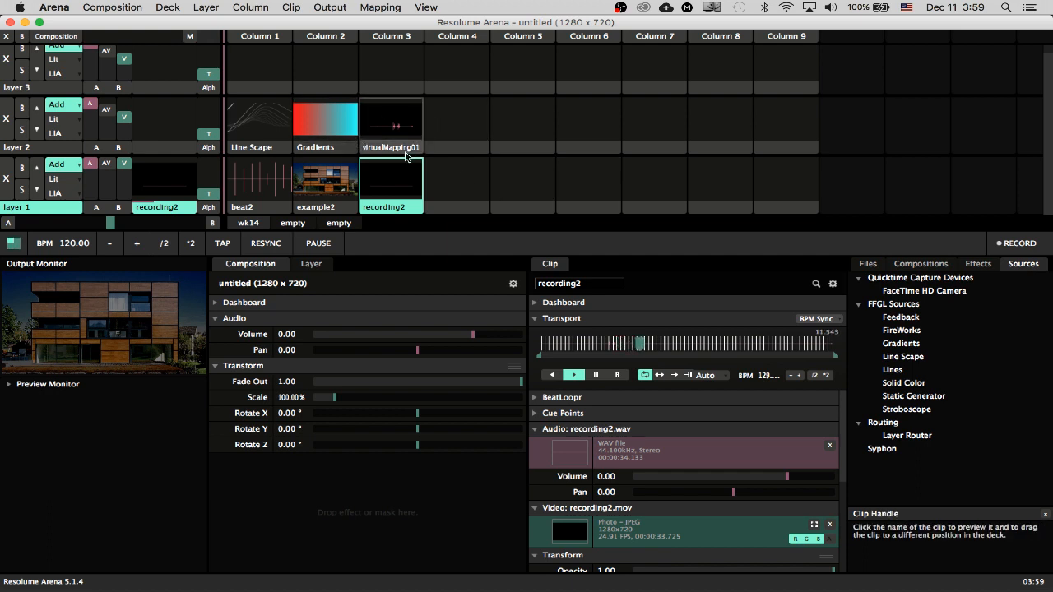
{"action": "mouse_move", "coordinate": [408, 579]}
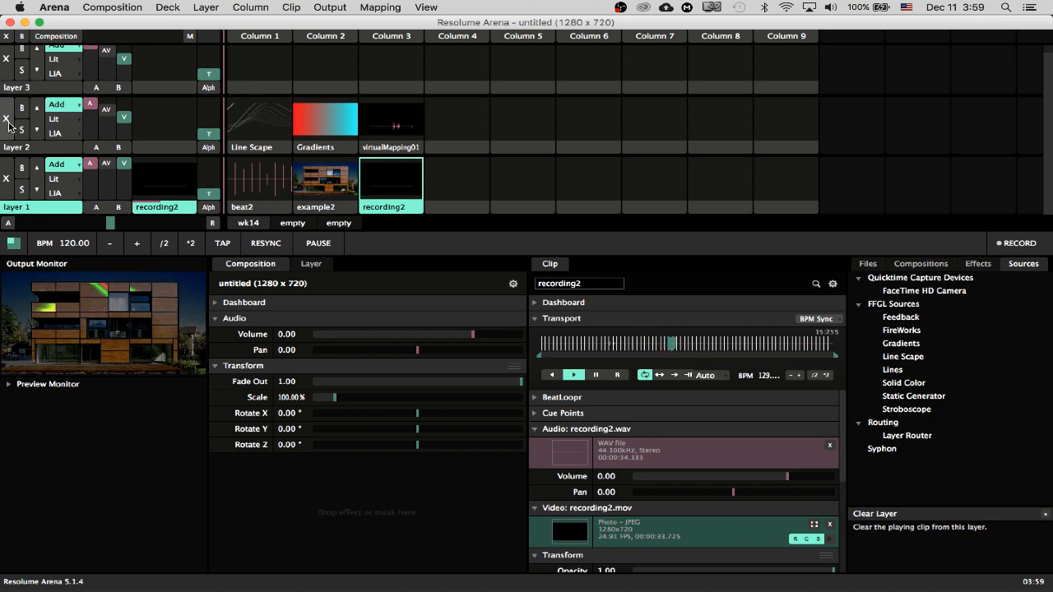
{"action": "left_click", "coordinate": [7, 178]}
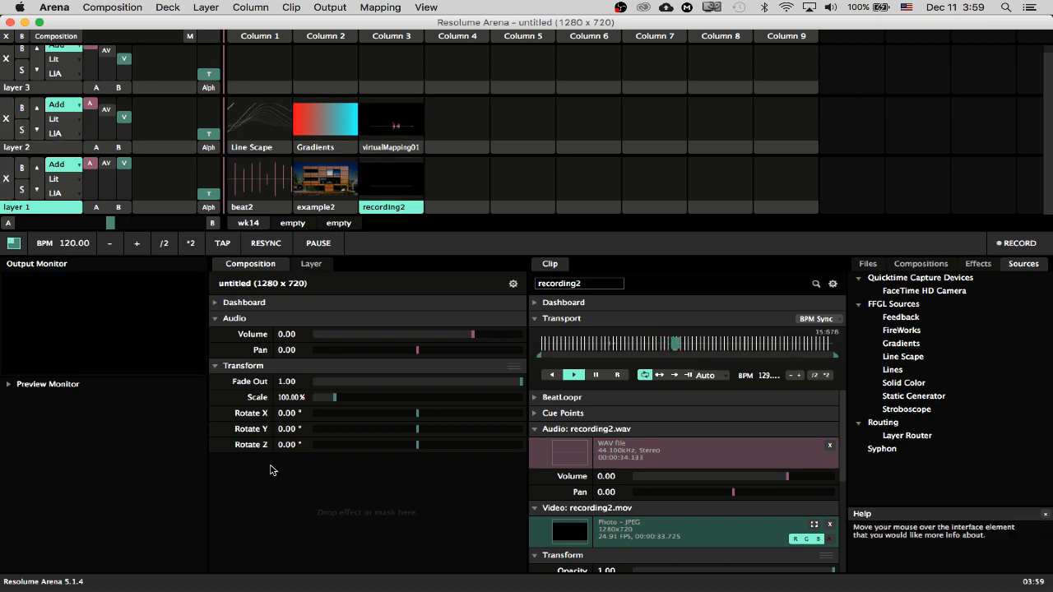
Step: Switch to Adobe Premiere Pro, start a new project, and set its location to the wk14 folder inside dsu
{"action": "mouse_move", "coordinate": [209, 586]}
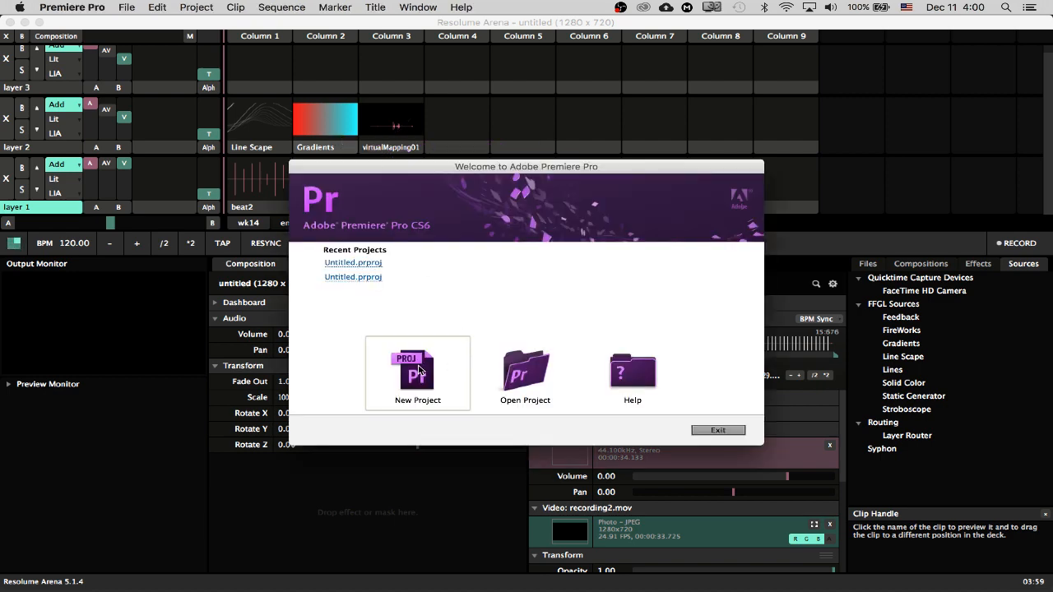
{"action": "left_click", "coordinate": [418, 371]}
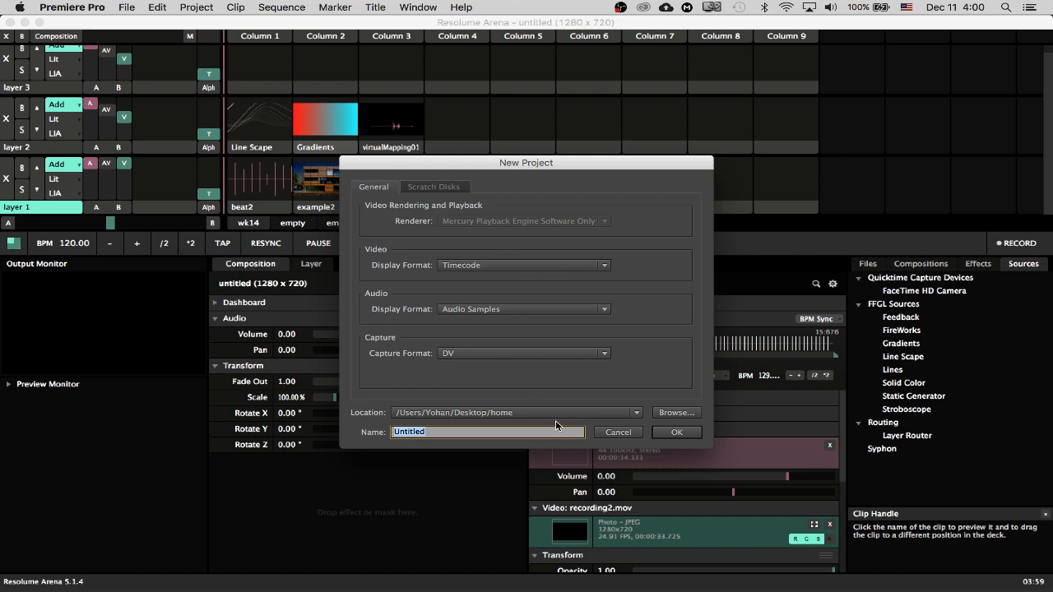
{"action": "left_click", "coordinate": [675, 414]}
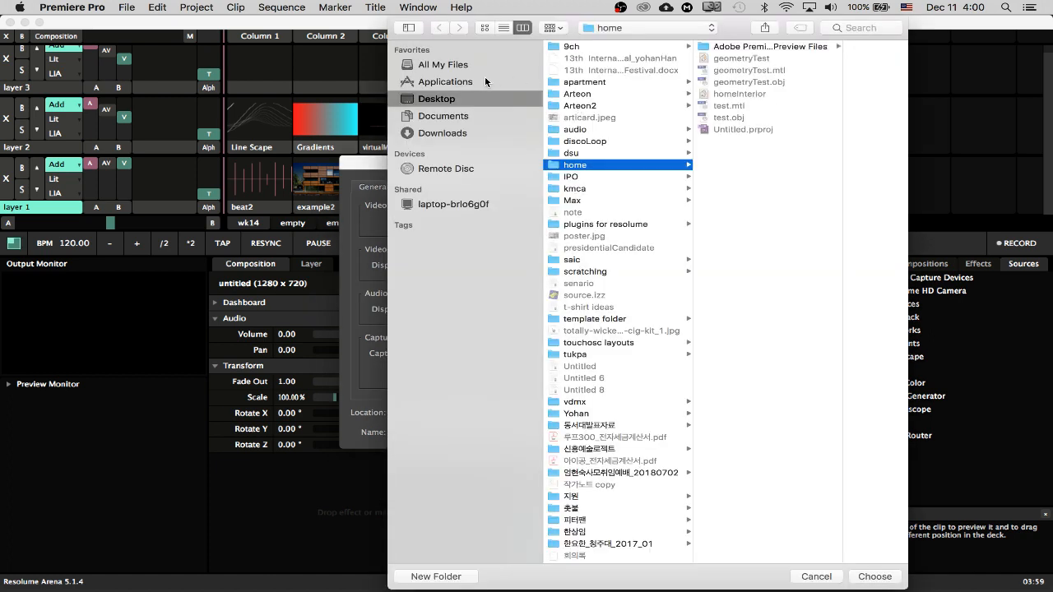
{"action": "left_click", "coordinate": [578, 153]}
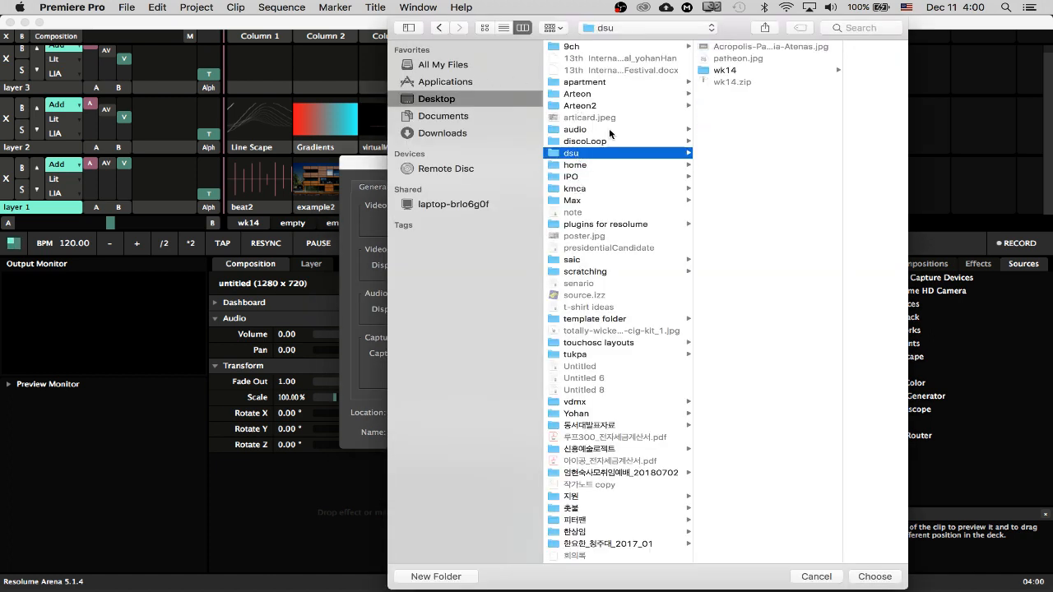
{"action": "left_click", "coordinate": [735, 73]}
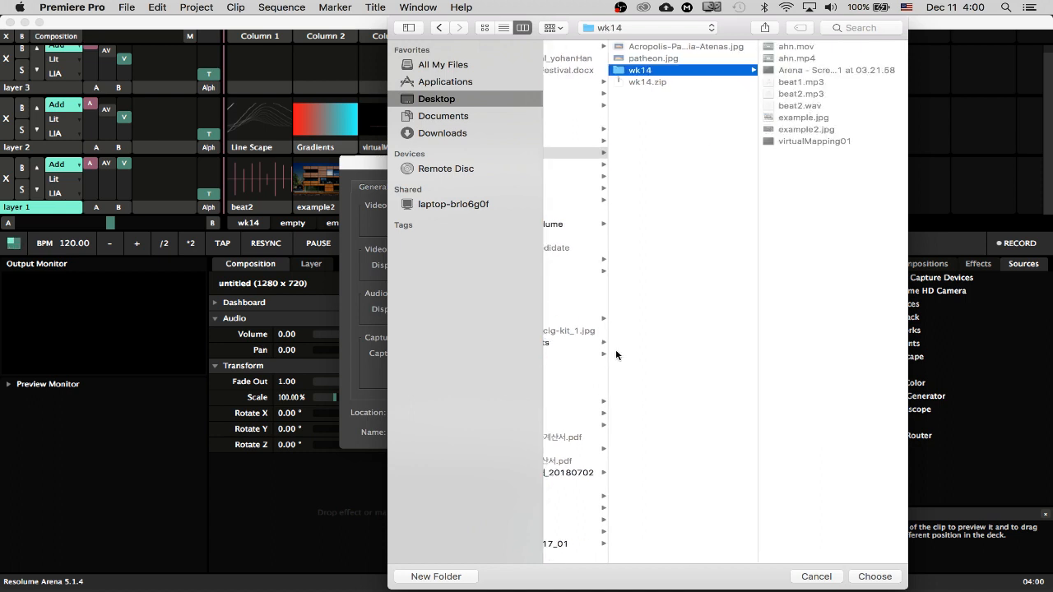
{"action": "left_click", "coordinate": [875, 576]}
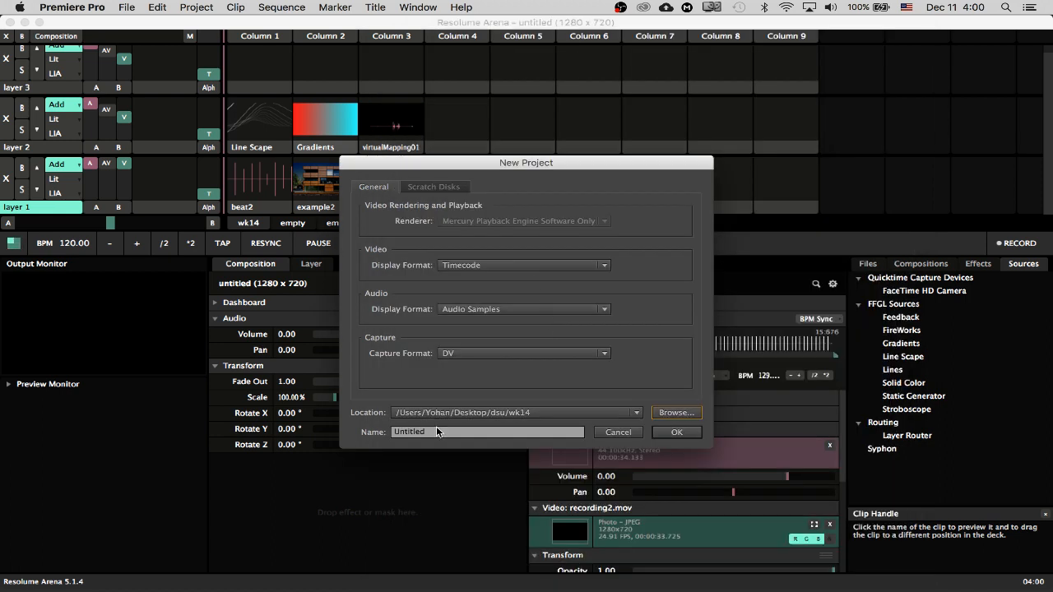
Step: Name the new project record and create it
{"action": "left_click", "coordinate": [428, 432]}
{"action": "type", "text": "Unt"}
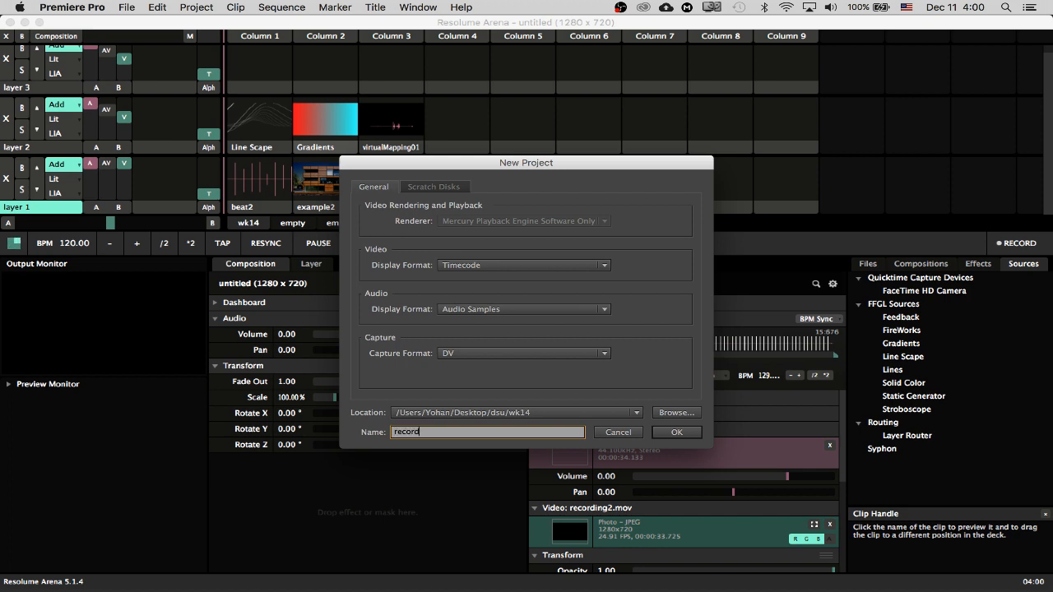
{"action": "type", "text": "ord"}
{"action": "key", "text": "Return"}
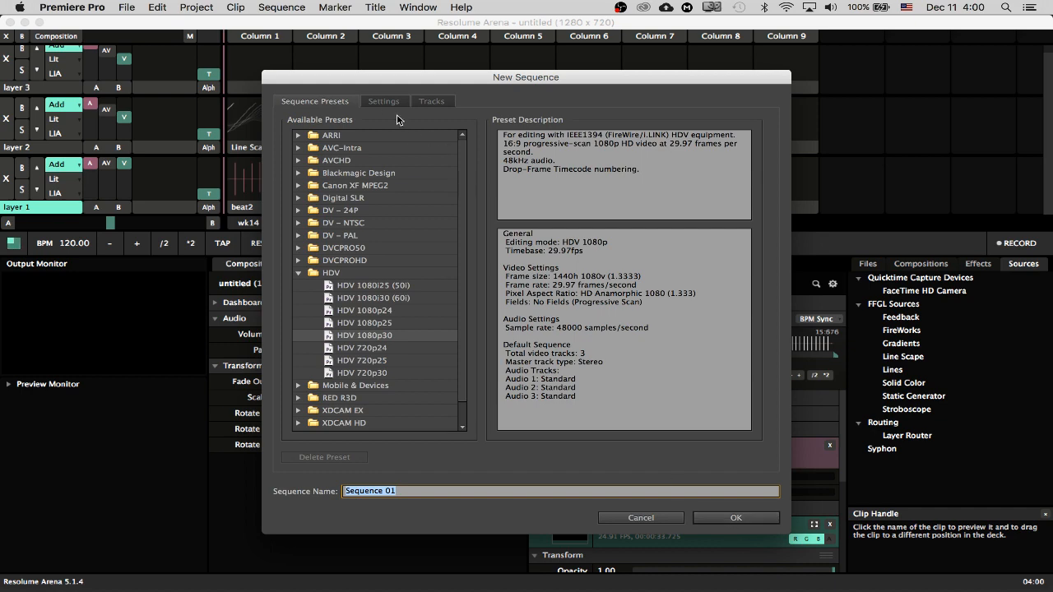
Step: Create Sequence 01 with the editing mode set to HDV 720p
{"action": "left_click", "coordinate": [387, 102]}
{"action": "left_click", "coordinate": [428, 121]}
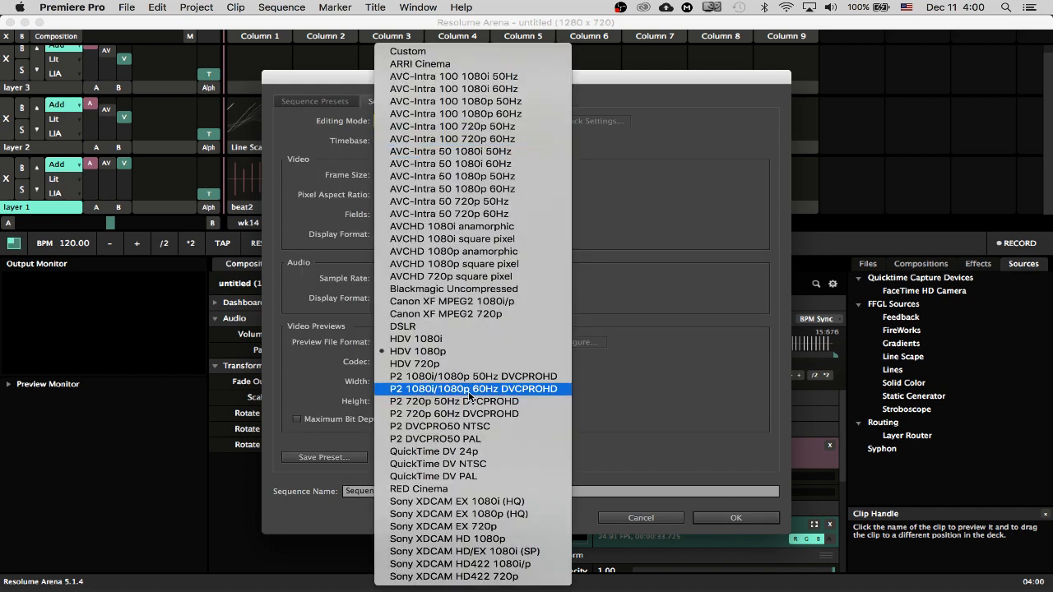
{"action": "left_click", "coordinate": [420, 363]}
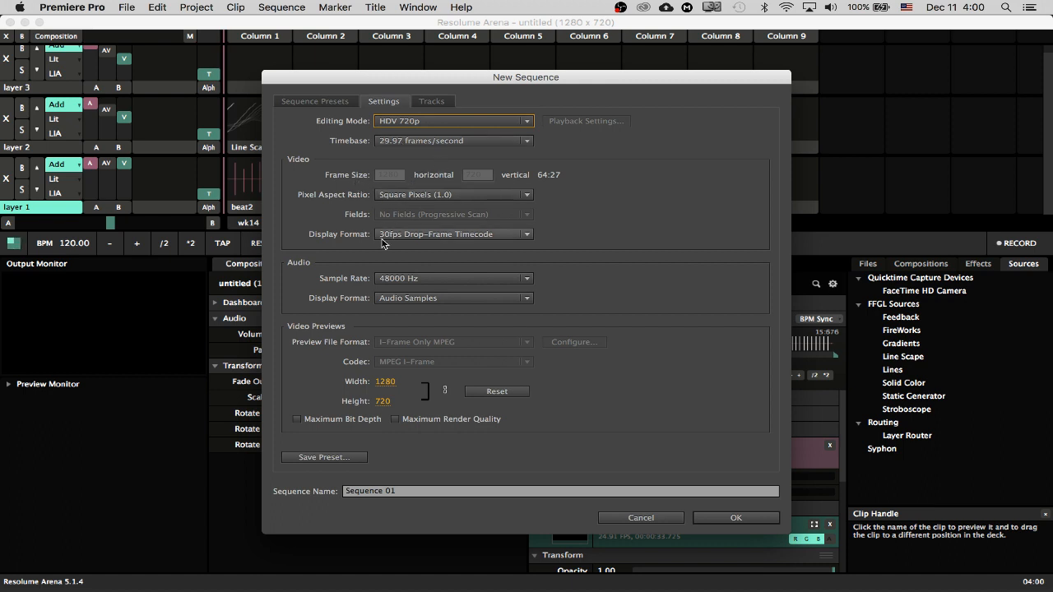
{"action": "left_click", "coordinate": [729, 517]}
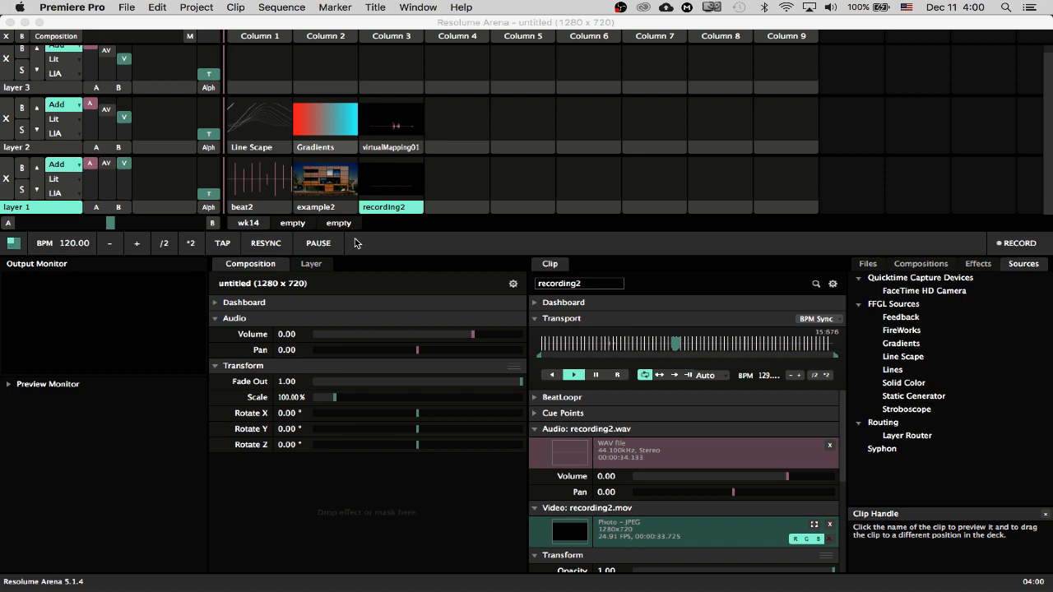
Step: Switch to Resolume Arena and quit it, then close the Syphon Recorder preferences and quit that app too
{"action": "key", "text": "super+Tab"}
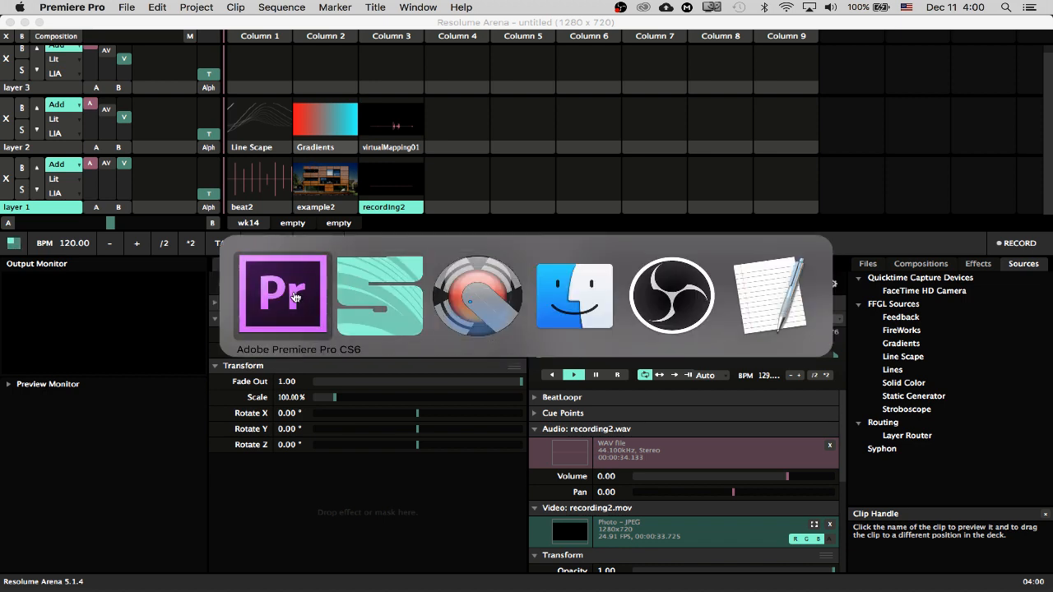
{"action": "key", "text": "super+Tab"}
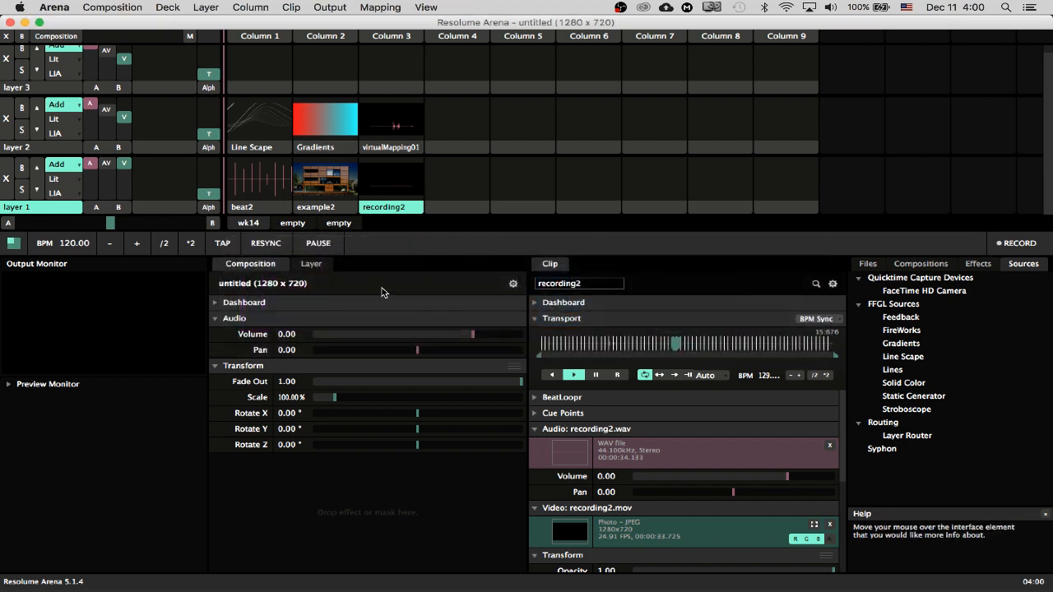
{"action": "key", "text": "super+q"}
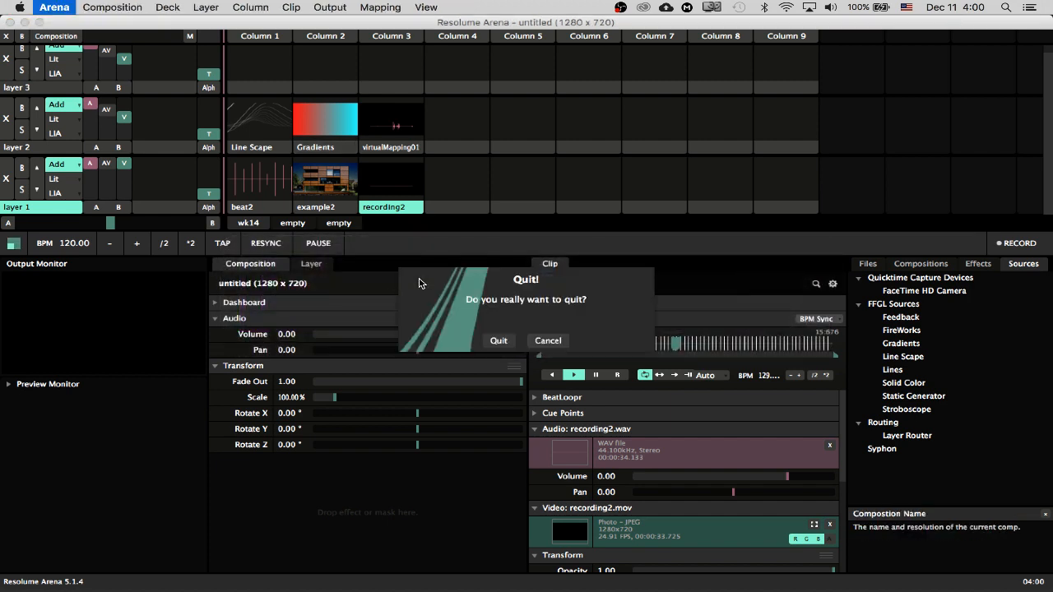
{"action": "left_click", "coordinate": [500, 341]}
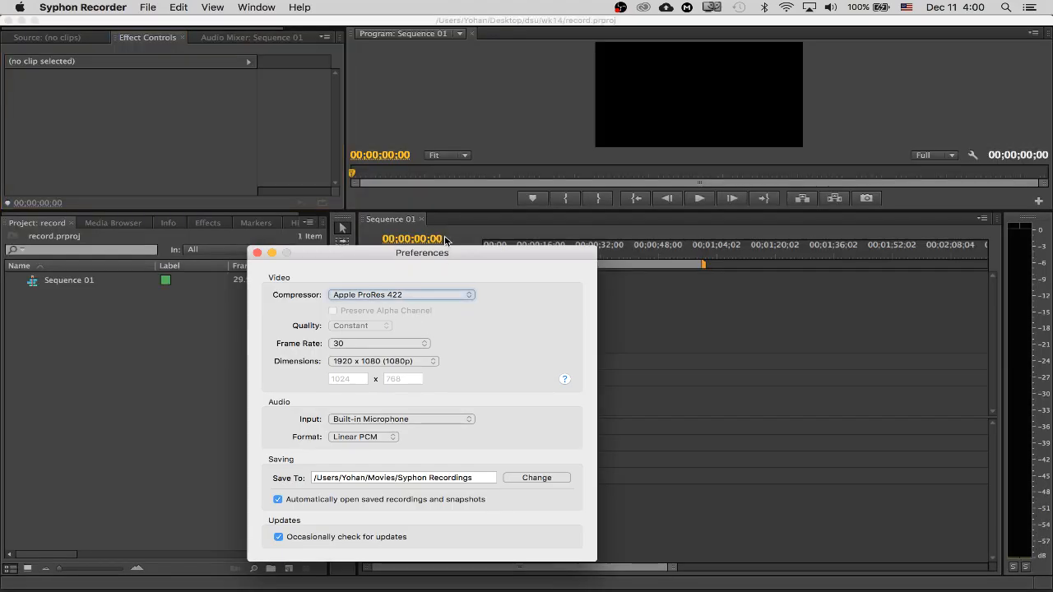
{"action": "left_click", "coordinate": [257, 253]}
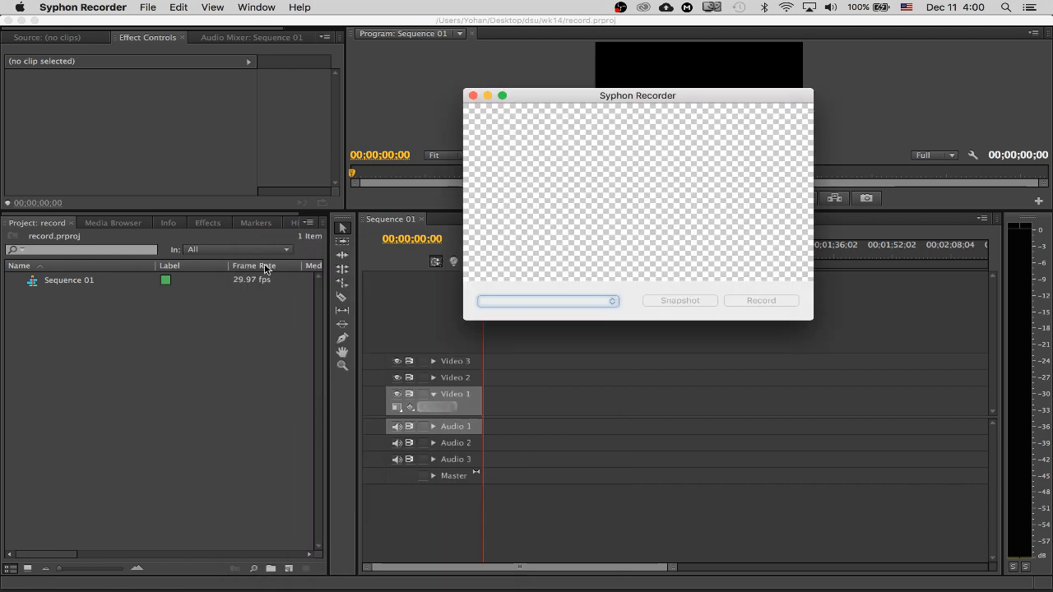
{"action": "key", "text": "super+q"}
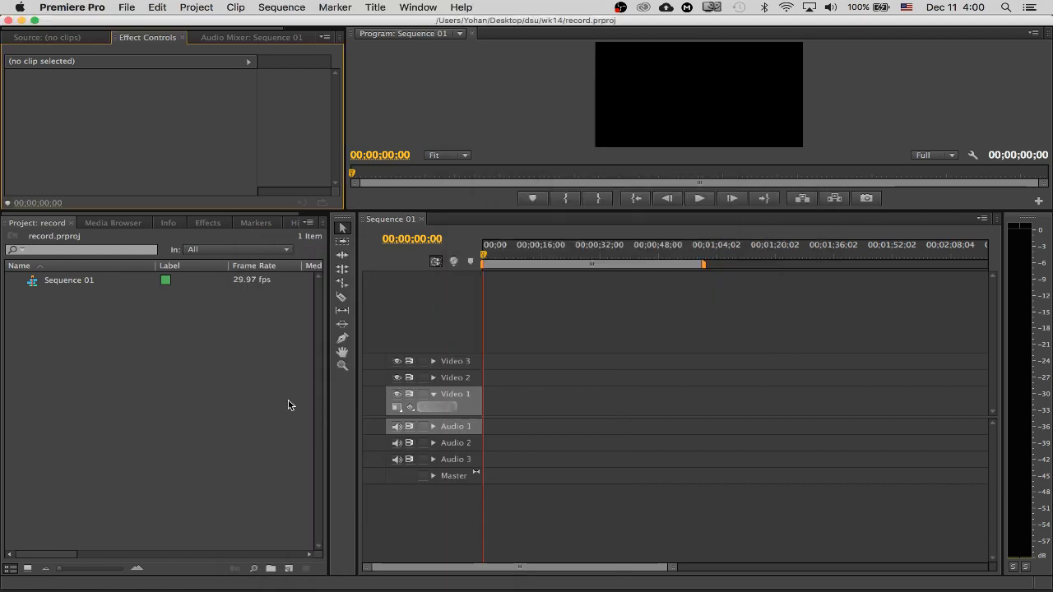
Step: Switch to Finder and import virtualMapping01 and example2.jpg from the Desktop's dsu/wk14 folder into the Premiere Pro project
{"action": "key", "text": "super+Tab"}
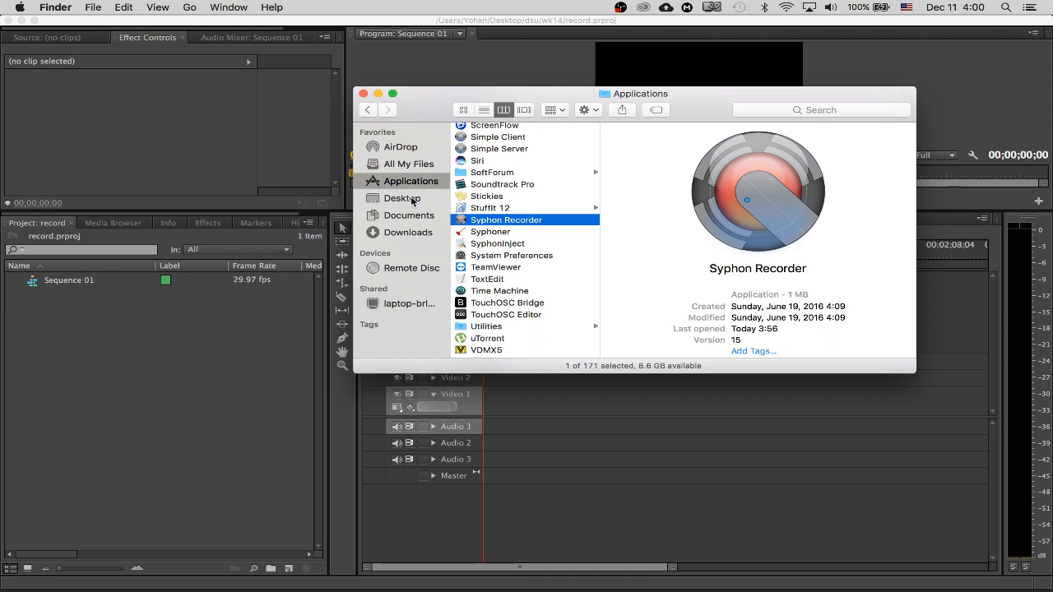
{"action": "left_click", "coordinate": [404, 198]}
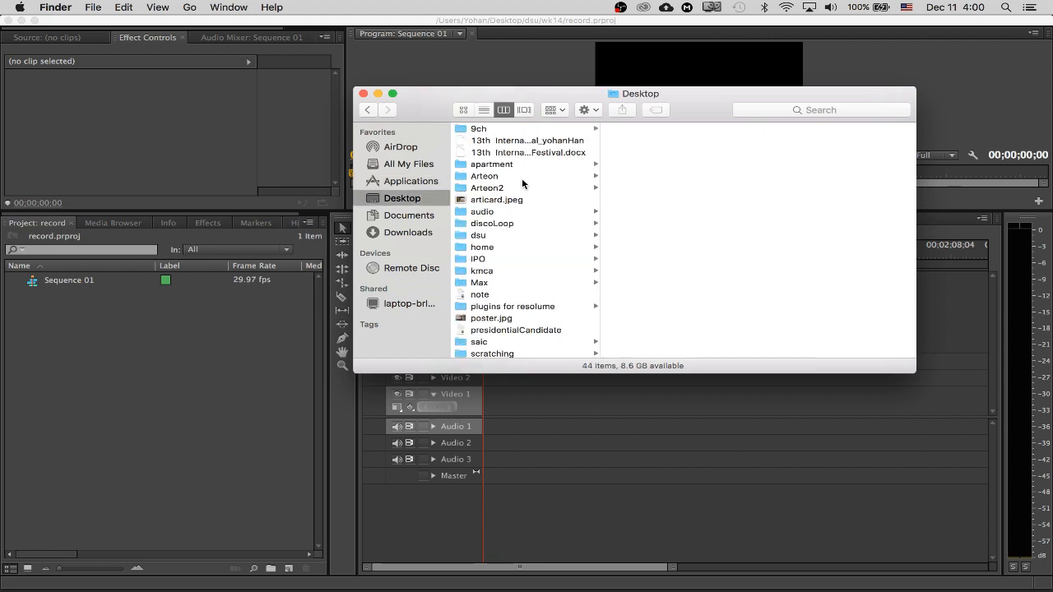
{"action": "left_click", "coordinate": [481, 236]}
{"action": "left_click", "coordinate": [702, 156]}
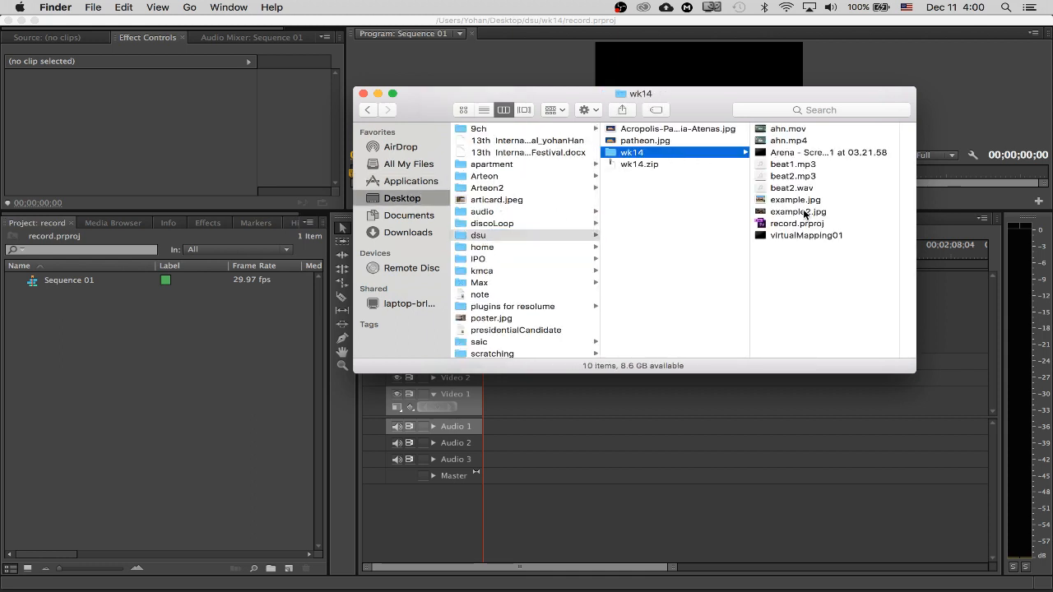
{"action": "left_click_drag", "start_coordinate": [788, 240], "coordinate": [82, 417]}
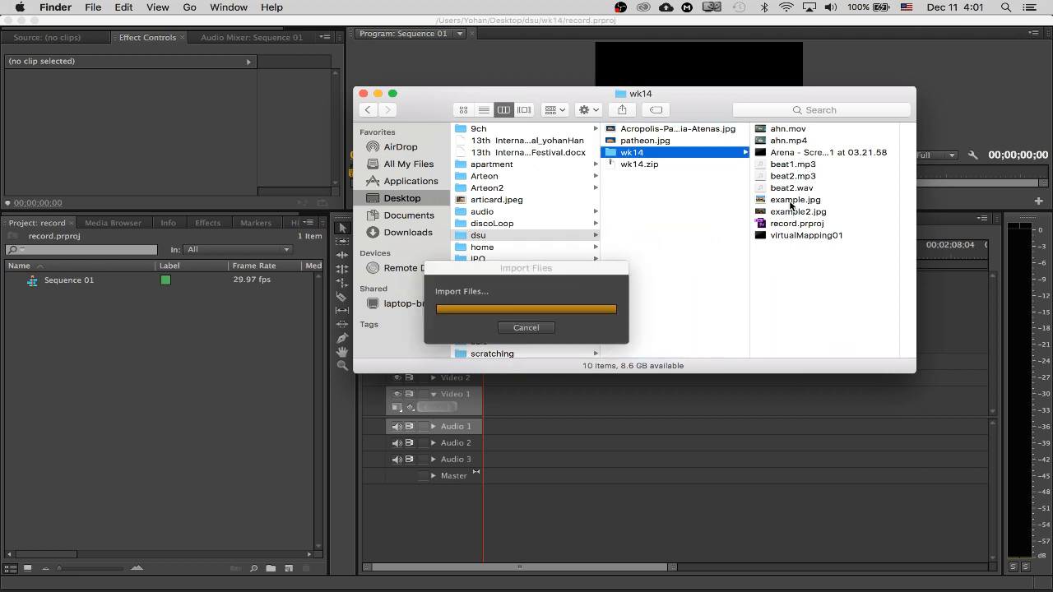
{"action": "left_click_drag", "start_coordinate": [788, 216], "coordinate": [219, 348]}
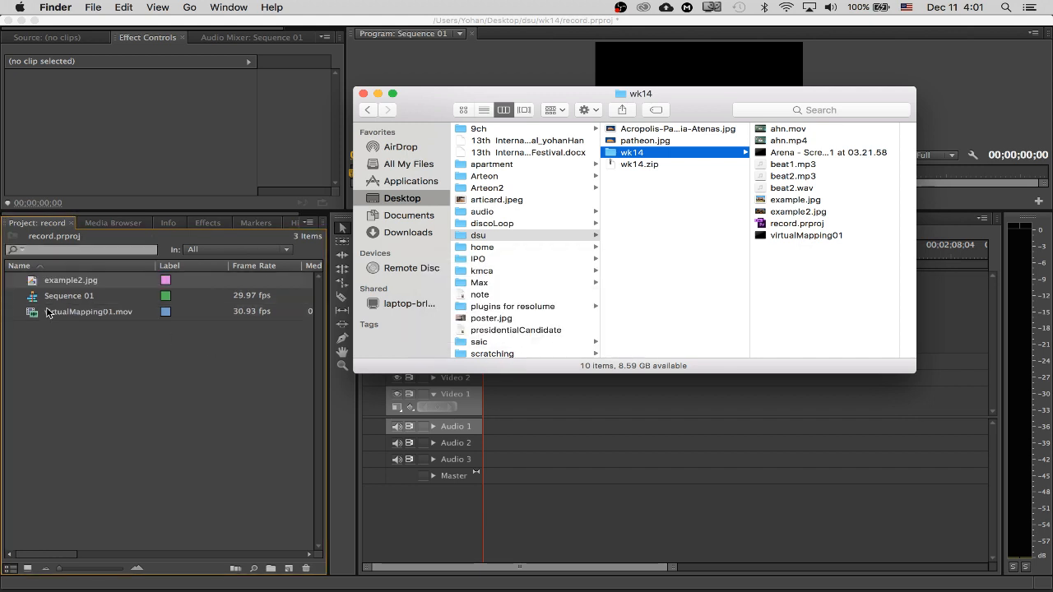
Step: Place example2.jpg on Video 1, extended to about 00;01;23;24, and virtualMapping01.mov on Video 2, both from the sequence start, and preview at 00;00;12;18
{"action": "left_click", "coordinate": [62, 281]}
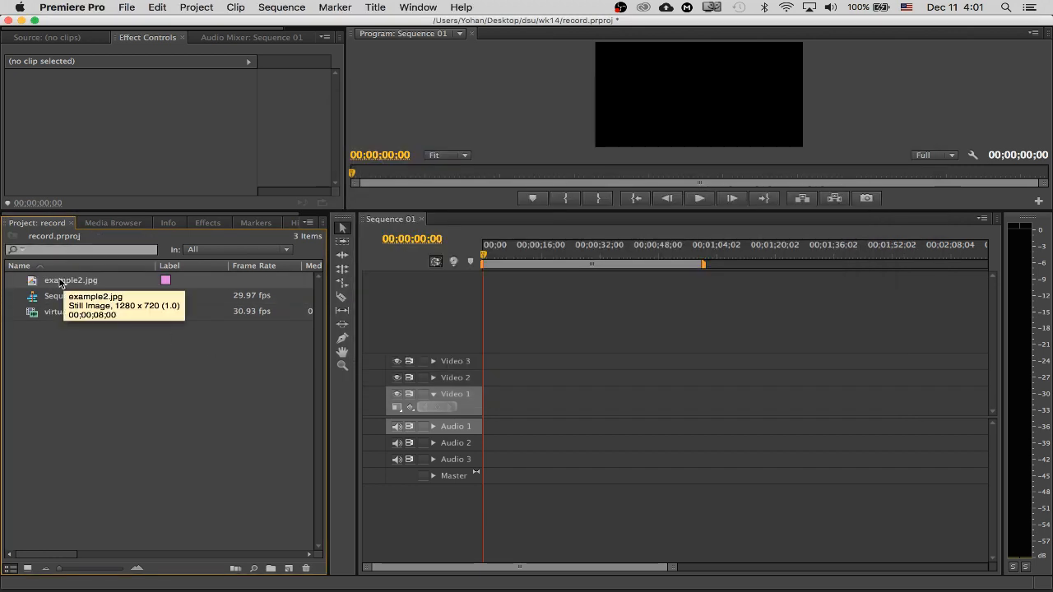
{"action": "left_click_drag", "start_coordinate": [61, 281], "coordinate": [787, 402]}
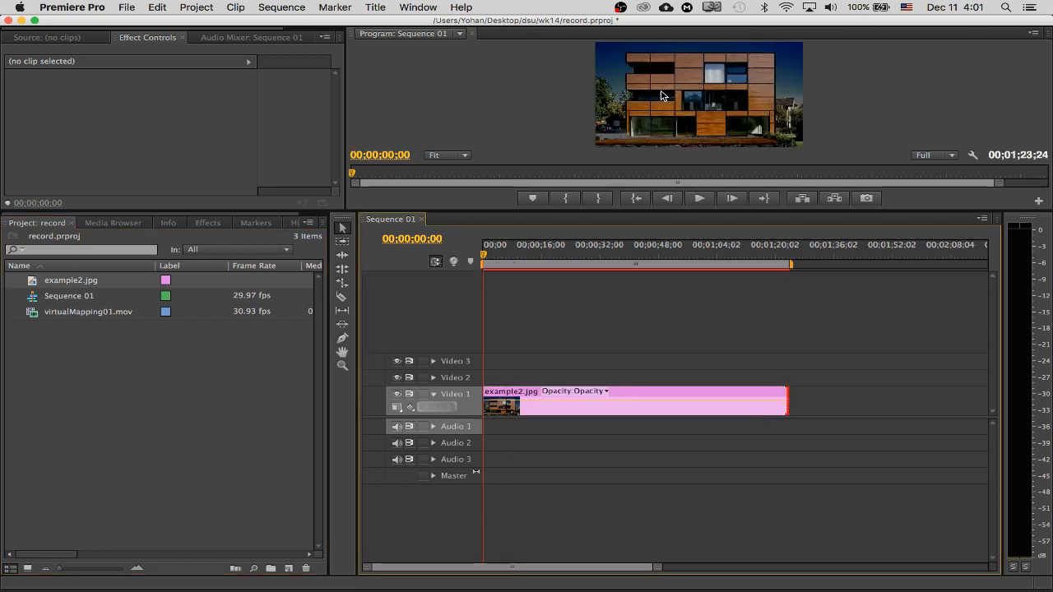
{"action": "left_click_drag", "start_coordinate": [56, 317], "coordinate": [485, 379]}
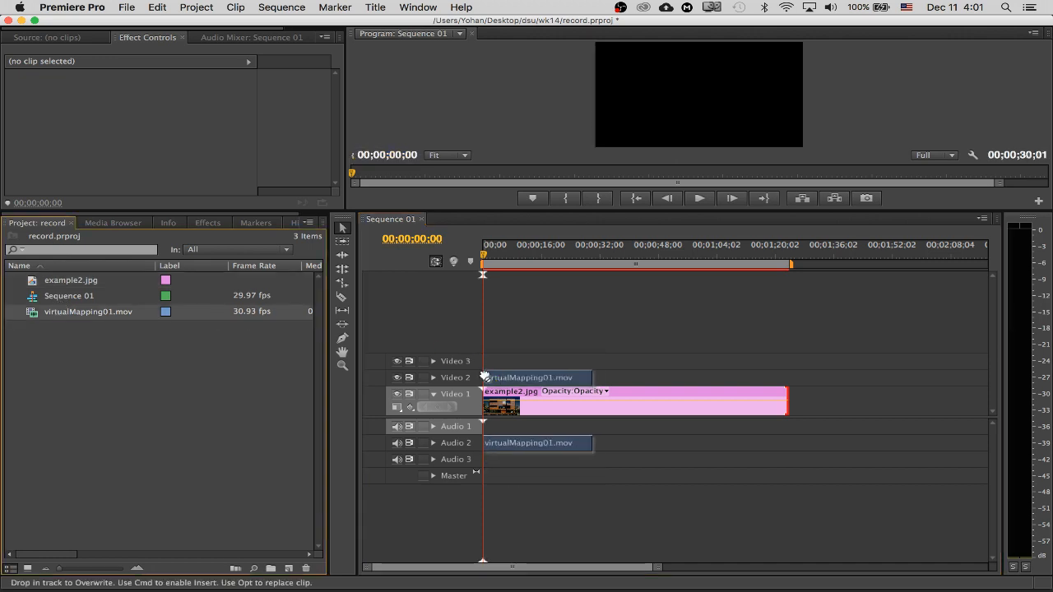
{"action": "left_click", "coordinate": [516, 255]}
{"action": "mouse_move", "coordinate": [516, 255]}
{"action": "left_mouse_down"}
{"action": "mouse_move", "coordinate": [538, 255]}
{"action": "mouse_move", "coordinate": [529, 255]}
{"action": "left_mouse_up"}
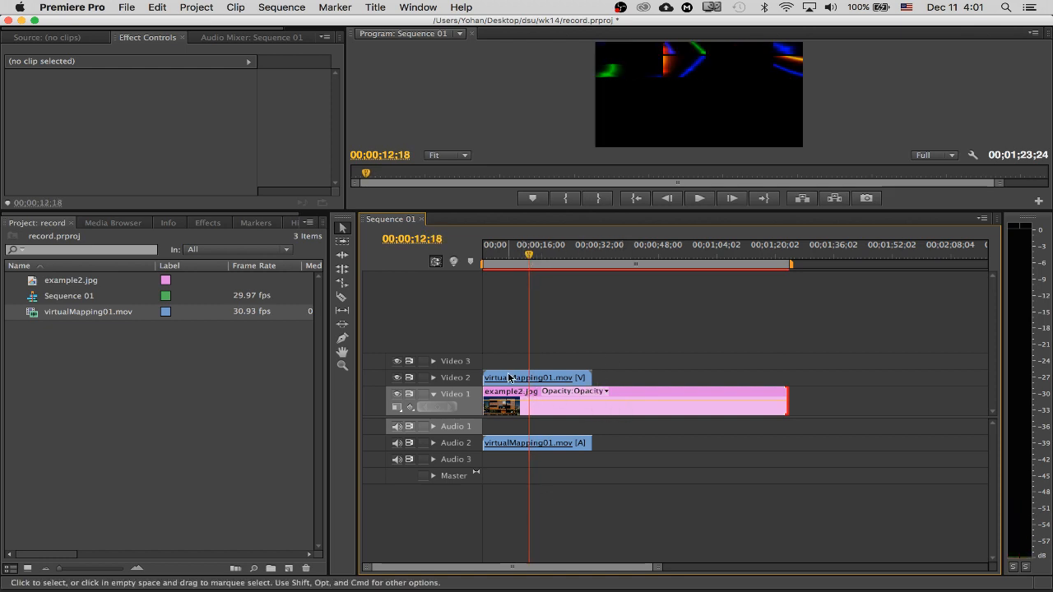
Step: Expand the Video 2 track and reduce the scale of virtualMapping01.mov to 65 in its Motion settings
{"action": "left_click", "coordinate": [434, 378]}
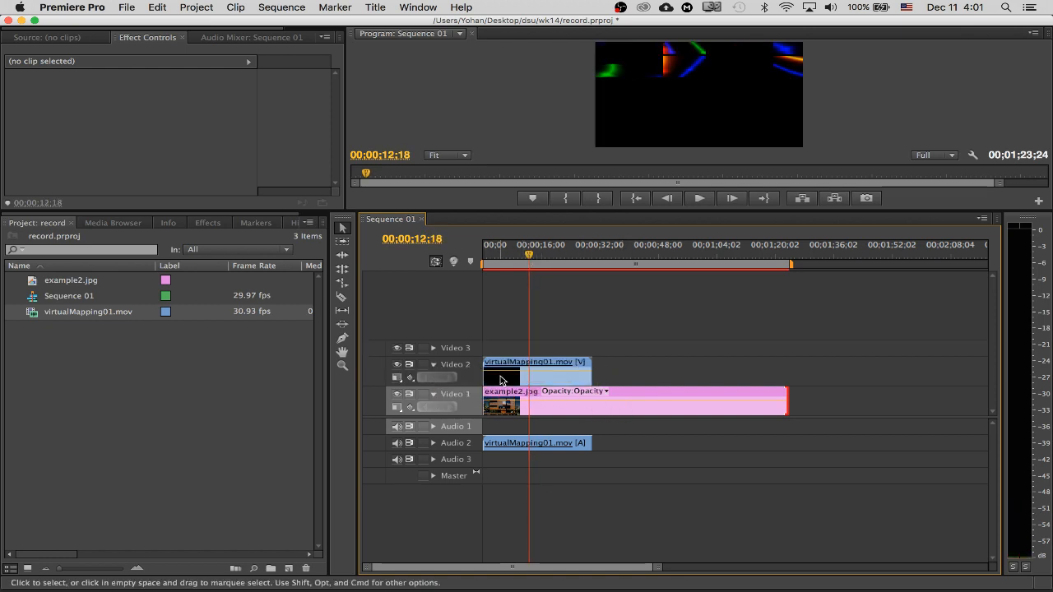
{"action": "double_click", "coordinate": [508, 380]}
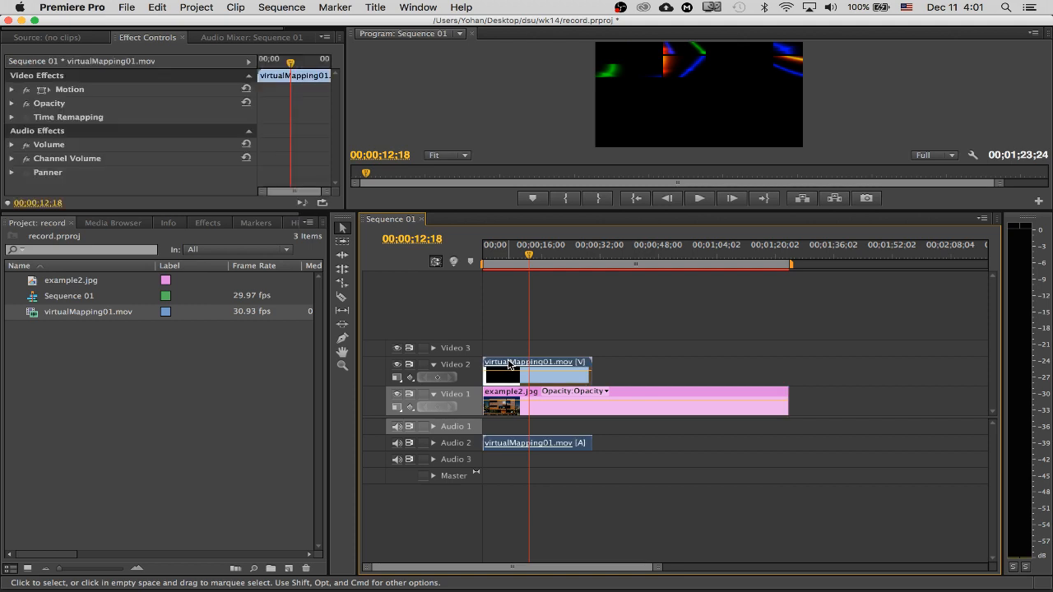
{"action": "left_click", "coordinate": [289, 37]}
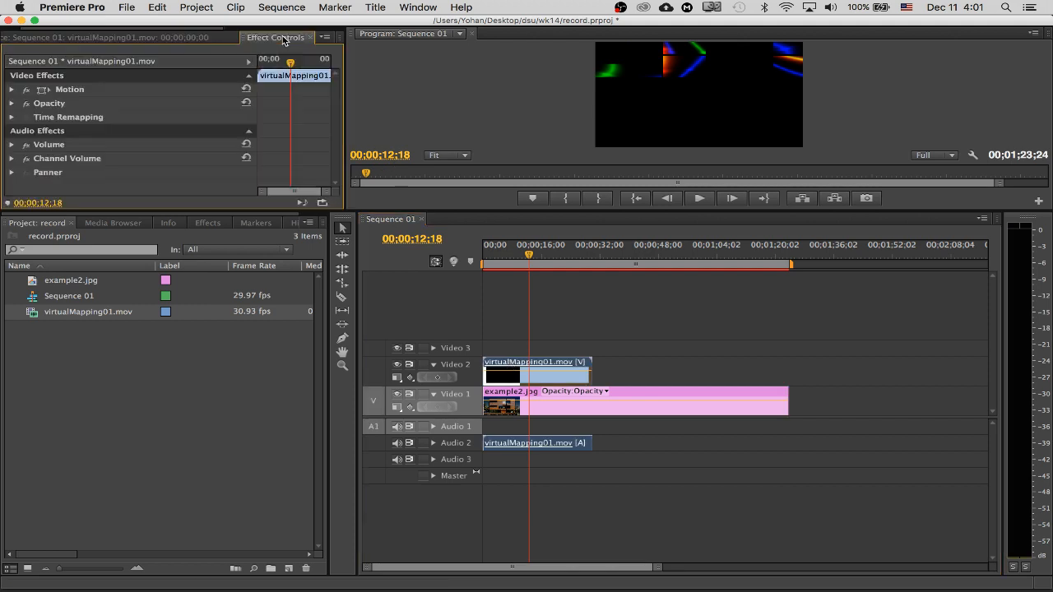
{"action": "left_click", "coordinate": [11, 88]}
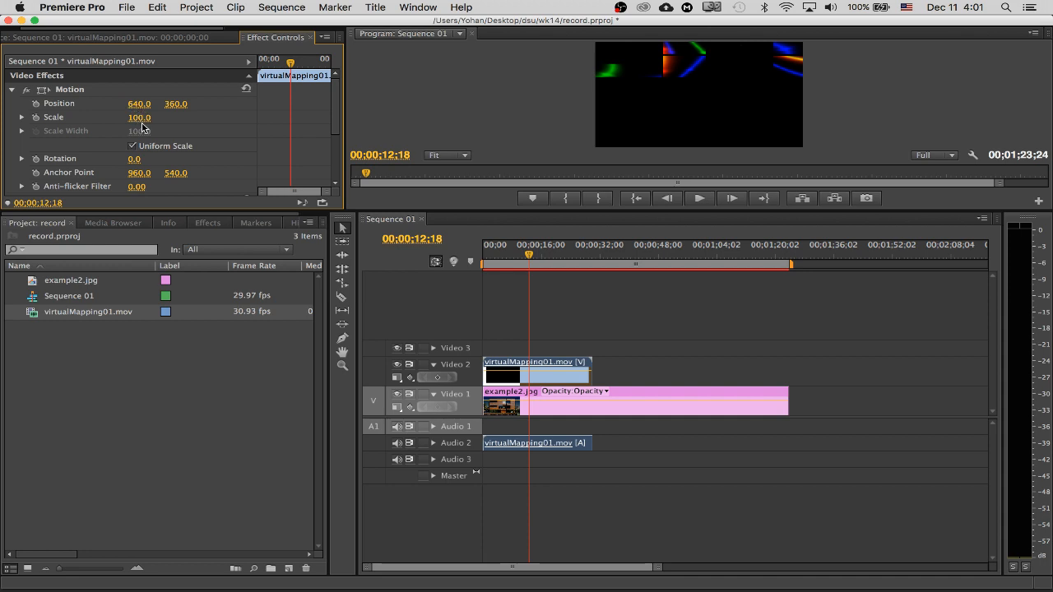
{"action": "left_click_drag", "start_coordinate": [139, 117], "coordinate": [111, 118]}
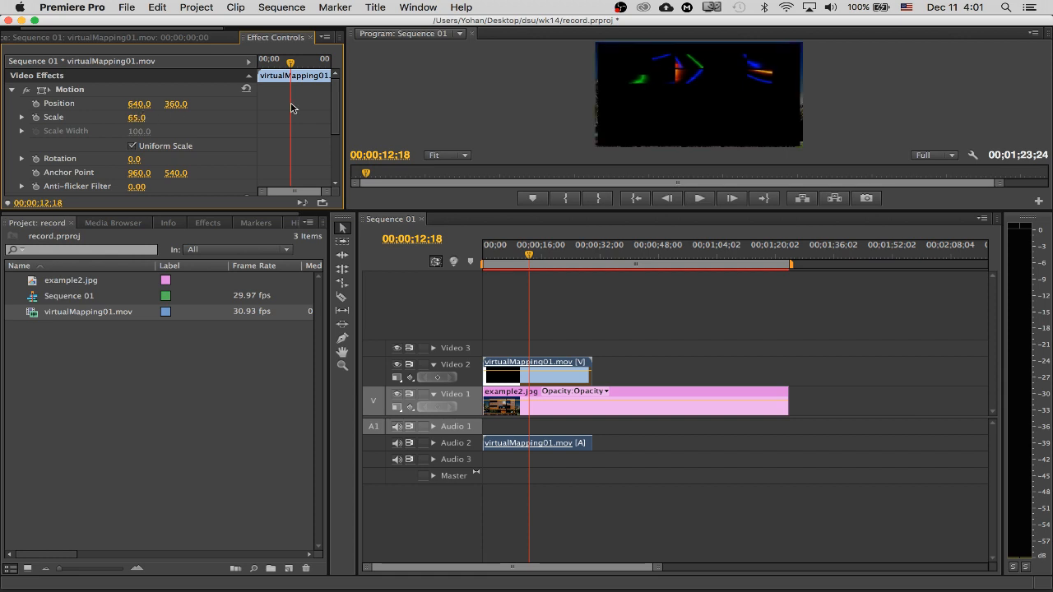
Step: Fit virtualMapping01.mov to the frame in an enlarged Program monitor, with its scale set to 66.7
{"action": "left_click", "coordinate": [733, 109]}
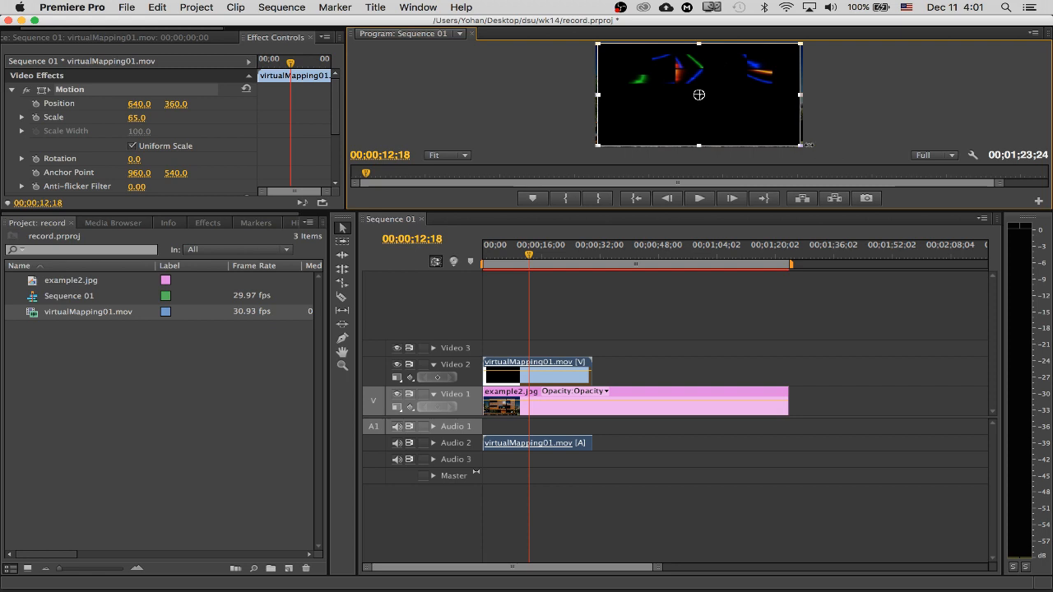
{"action": "left_click_drag", "start_coordinate": [801, 145], "coordinate": [803, 148]}
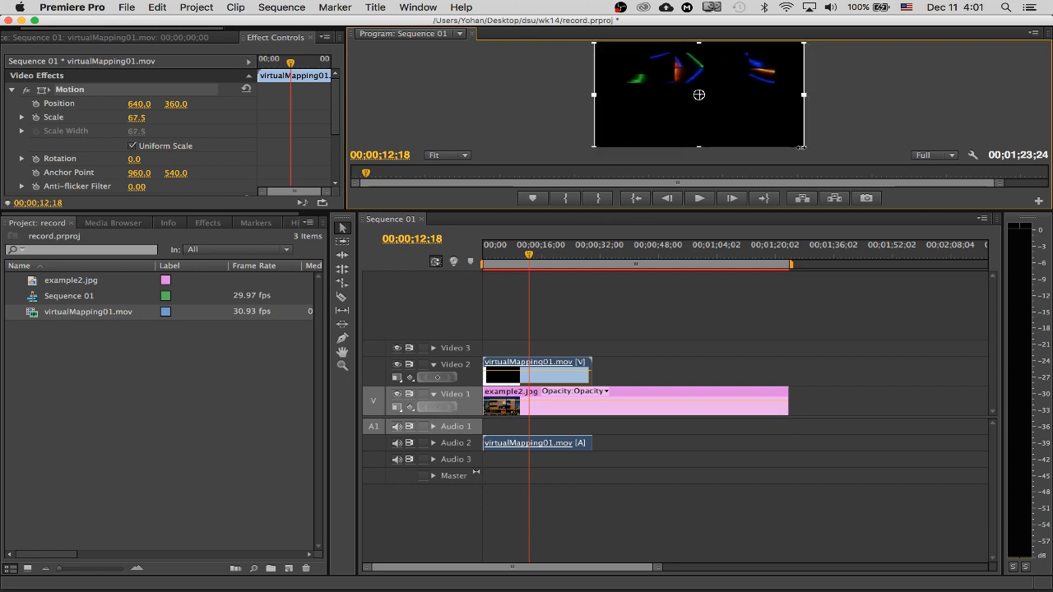
{"action": "left_click_drag", "start_coordinate": [774, 209], "coordinate": [763, 401]}
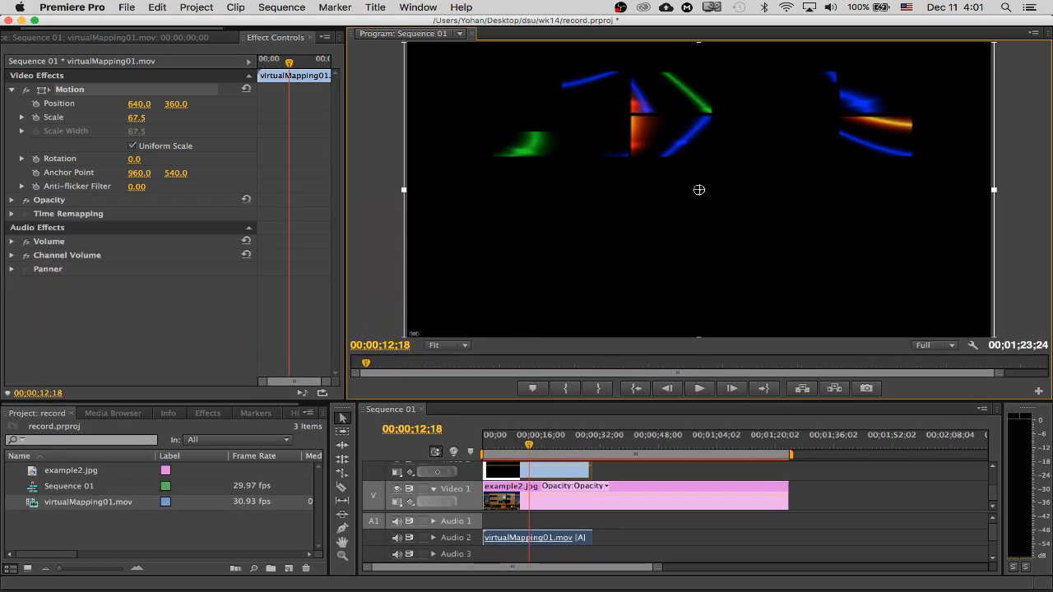
{"action": "left_click_drag", "start_coordinate": [405, 336], "coordinate": [409, 335]}
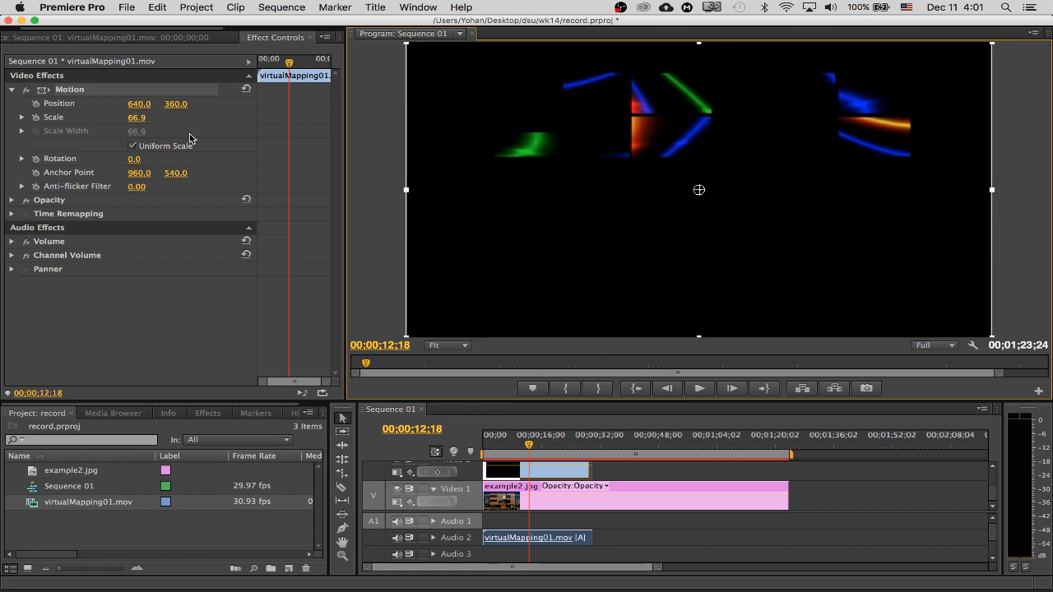
{"action": "left_click", "coordinate": [136, 118]}
{"action": "key", "text": "Right"}
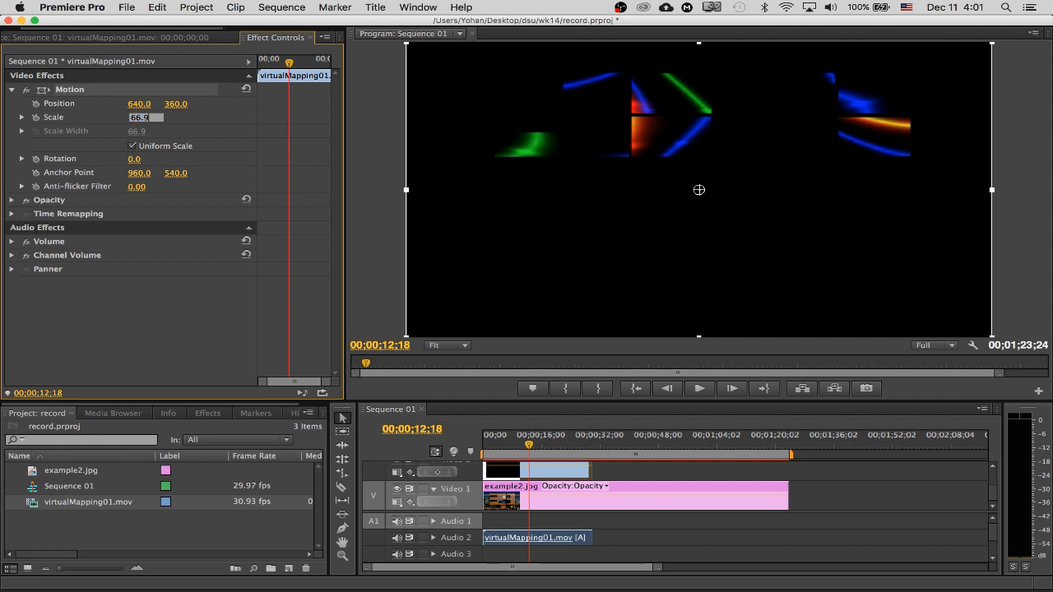
{"action": "type", "text": "7"}
{"action": "key", "text": "Return"}
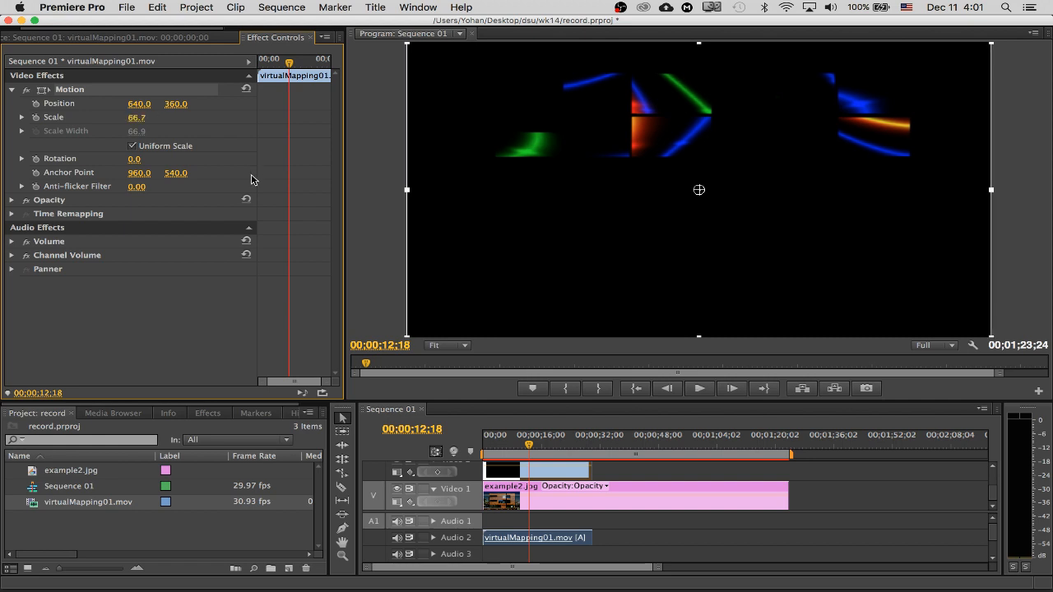
Step: Try the Multiply, Overlay and Soft Light blend modes on virtualMapping01.mov, previewing the result at 00;00;17;29 and 00;00;20;23
{"action": "left_click", "coordinate": [548, 440]}
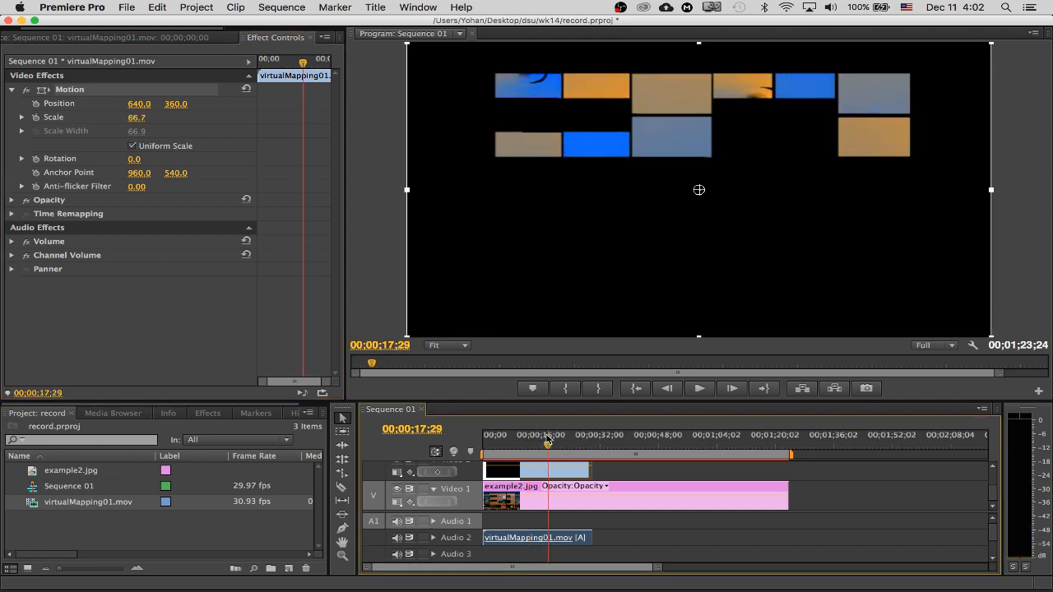
{"action": "scroll", "coordinate": [443, 466], "scroll_direction": "up", "scroll_amount": 2}
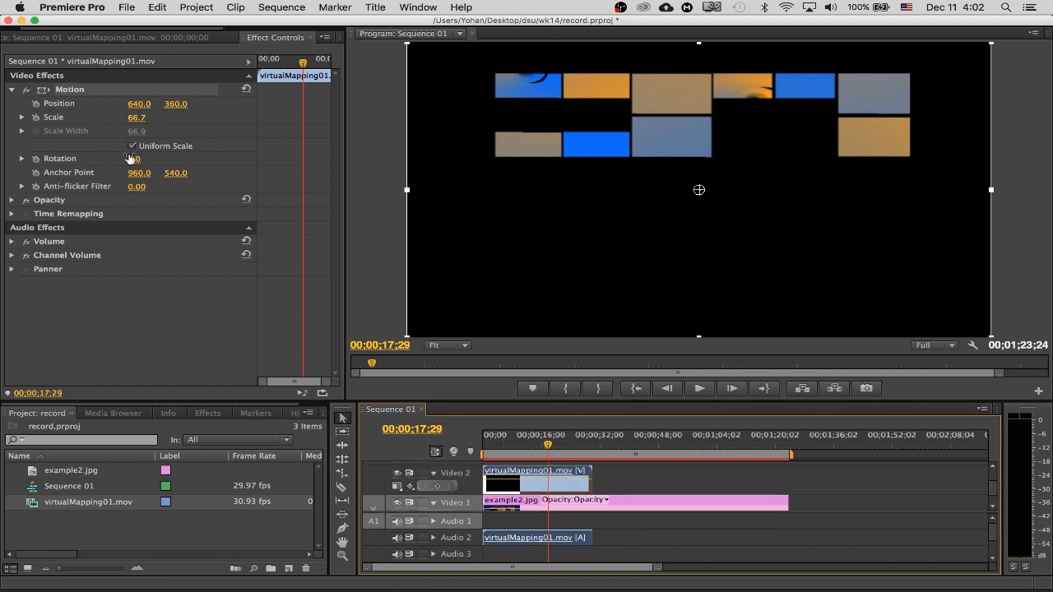
{"action": "left_click", "coordinate": [12, 200]}
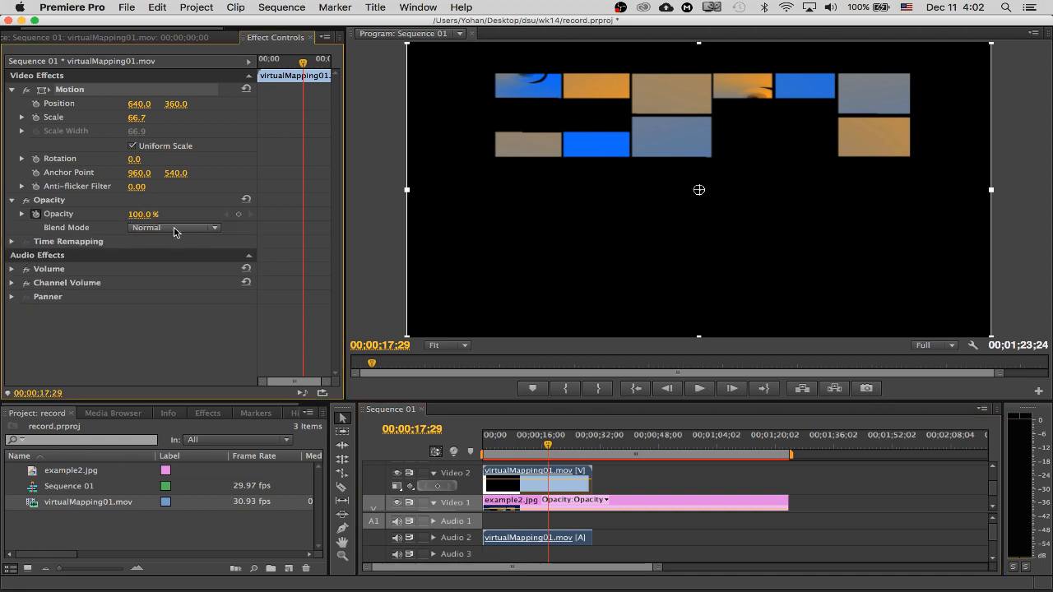
{"action": "left_click", "coordinate": [169, 227]}
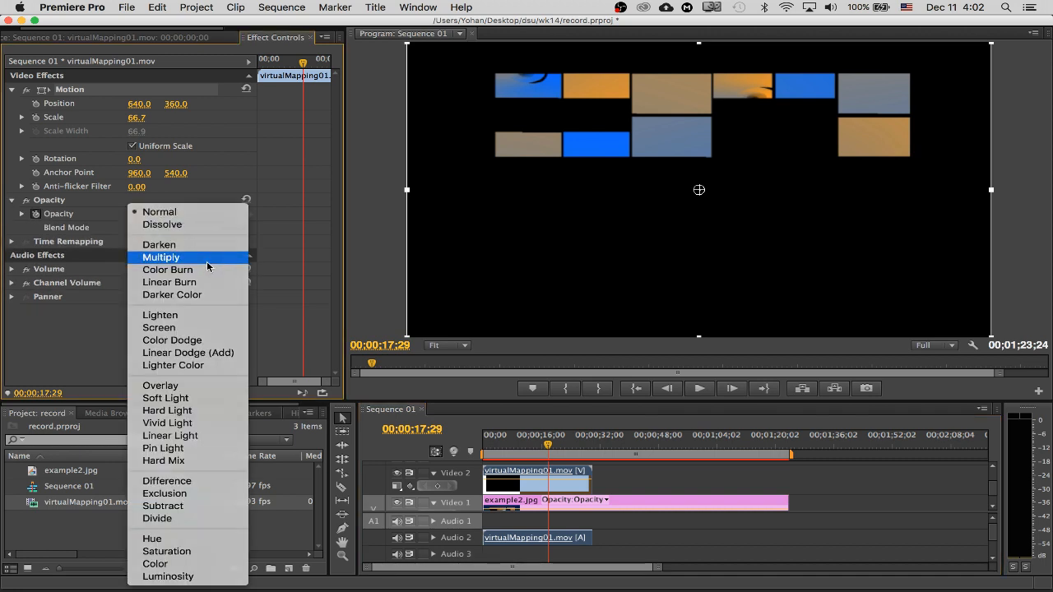
{"action": "left_click", "coordinate": [208, 264]}
{"action": "left_click", "coordinate": [184, 230]}
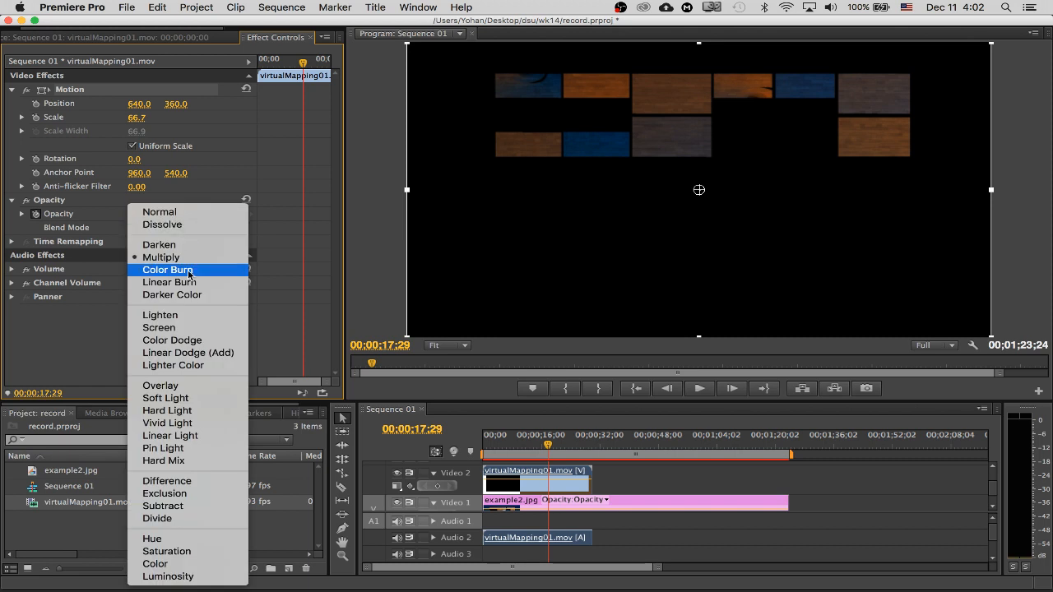
{"action": "left_click", "coordinate": [191, 388]}
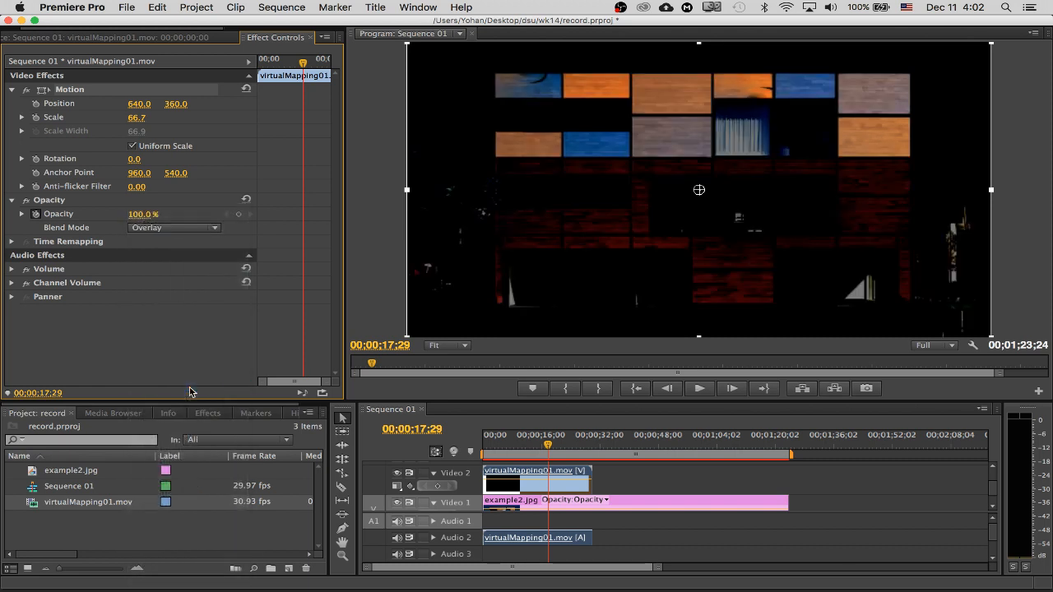
{"action": "left_click", "coordinate": [188, 229]}
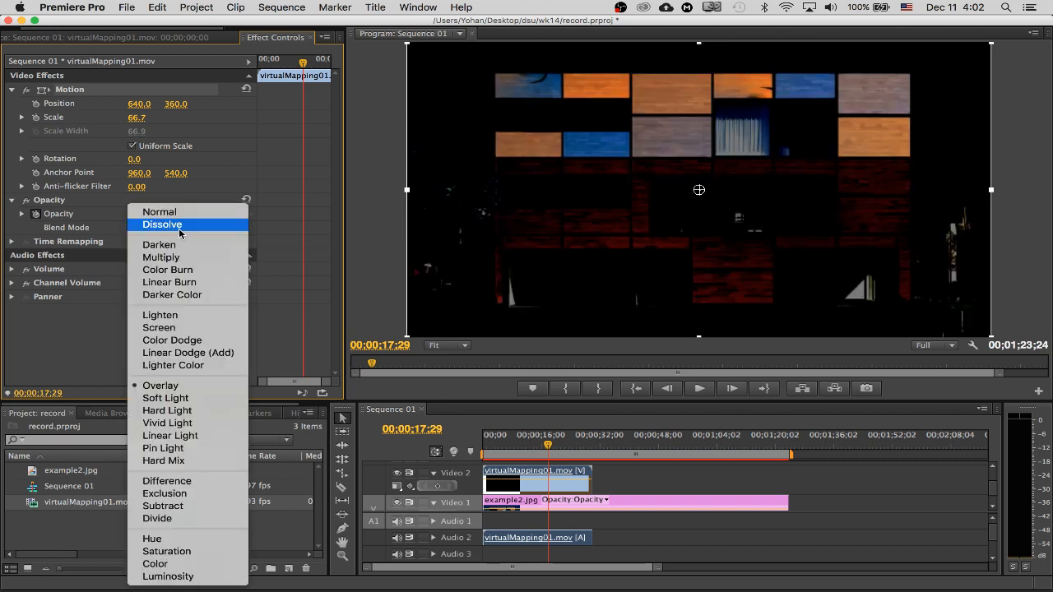
{"action": "left_click", "coordinate": [167, 400]}
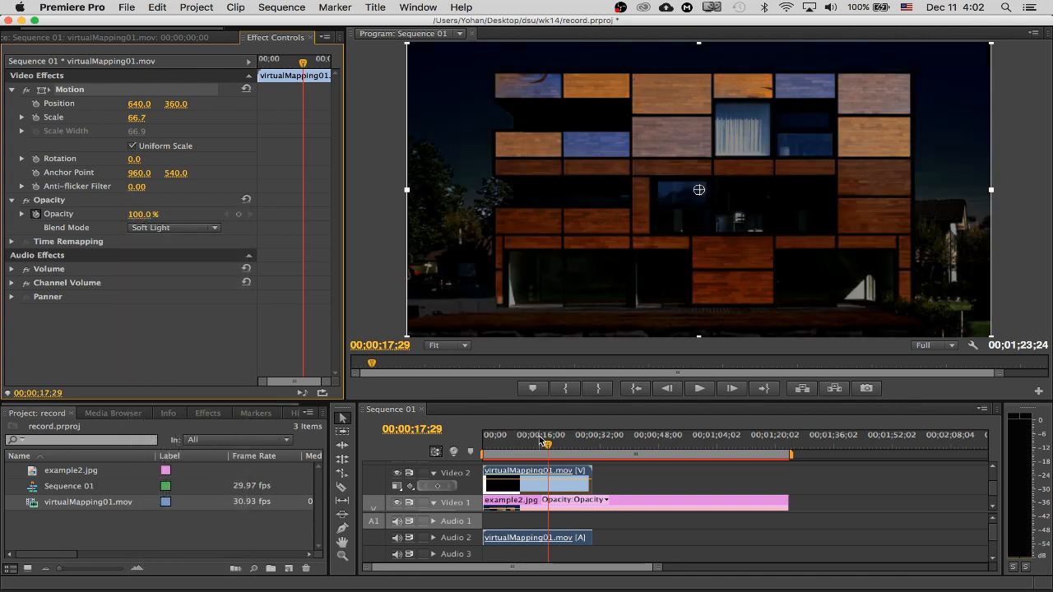
{"action": "mouse_move", "coordinate": [544, 445]}
{"action": "left_mouse_down"}
{"action": "mouse_move", "coordinate": [599, 446]}
{"action": "mouse_move", "coordinate": [539, 451]}
{"action": "mouse_move", "coordinate": [560, 454]}
{"action": "left_mouse_up"}
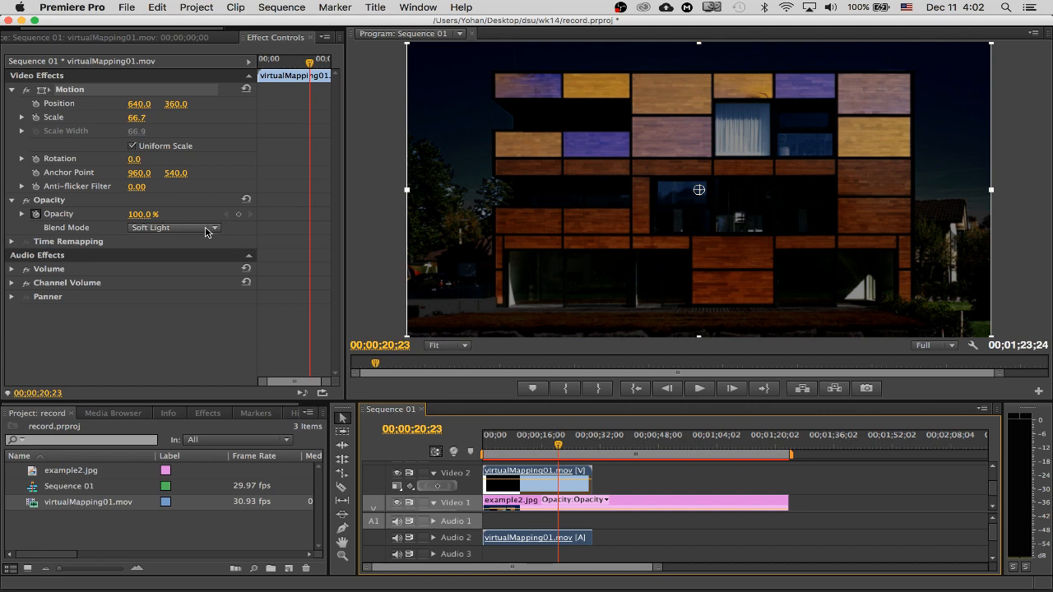
Step: Try the Color Burn blend mode on virtualMapping01.mov, and change it to Screen
{"action": "left_click", "coordinate": [205, 233]}
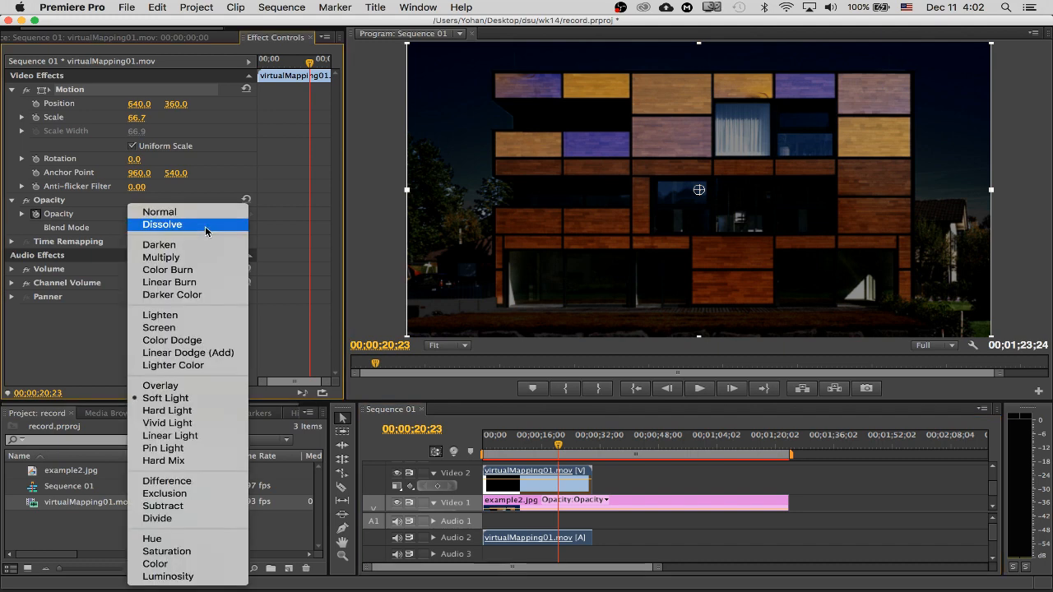
{"action": "left_click", "coordinate": [205, 271]}
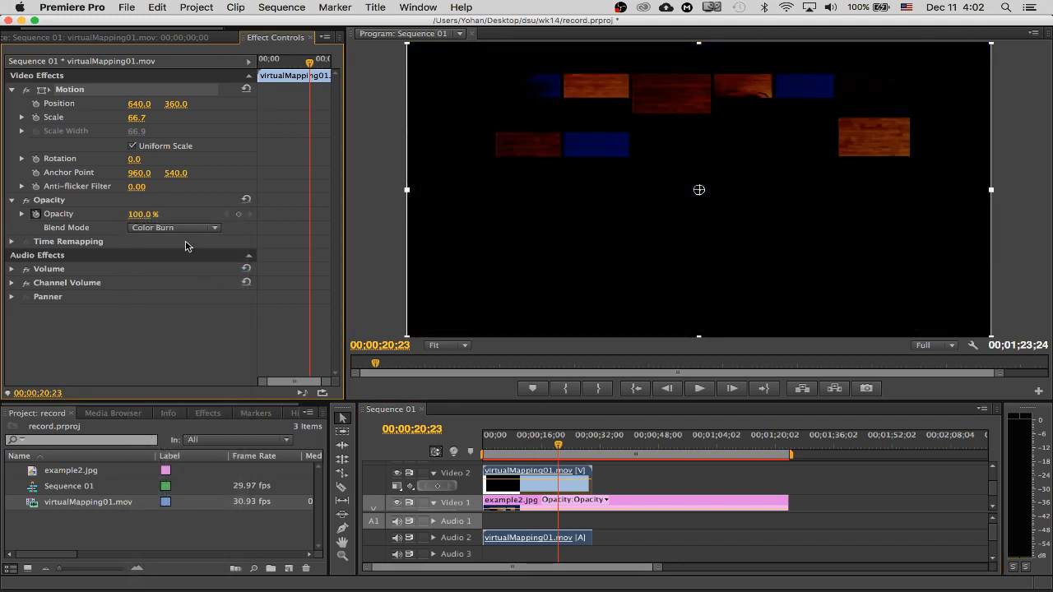
{"action": "left_click", "coordinate": [183, 231]}
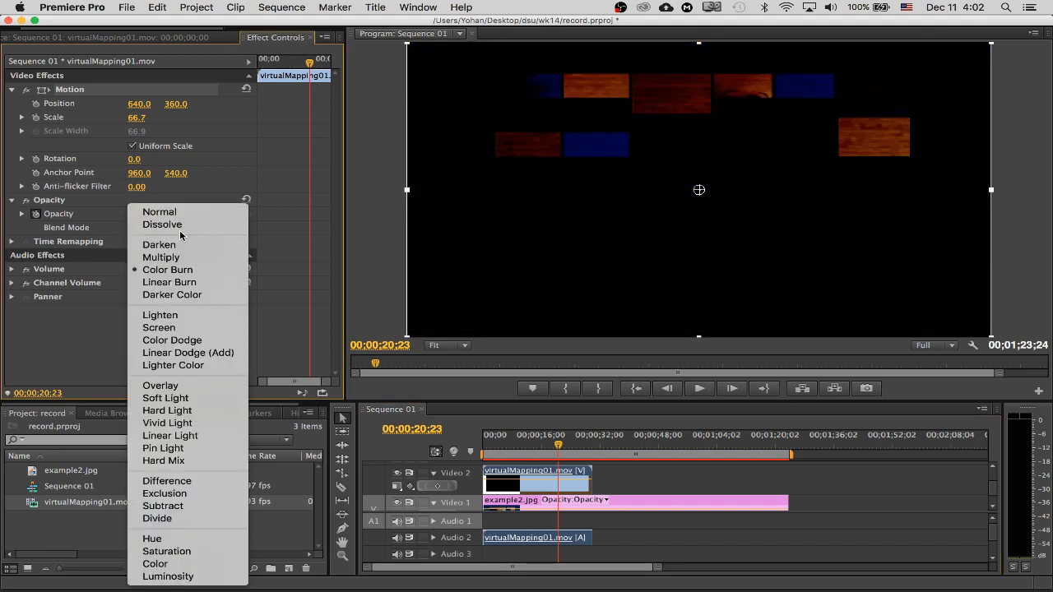
{"action": "left_click", "coordinate": [177, 329]}
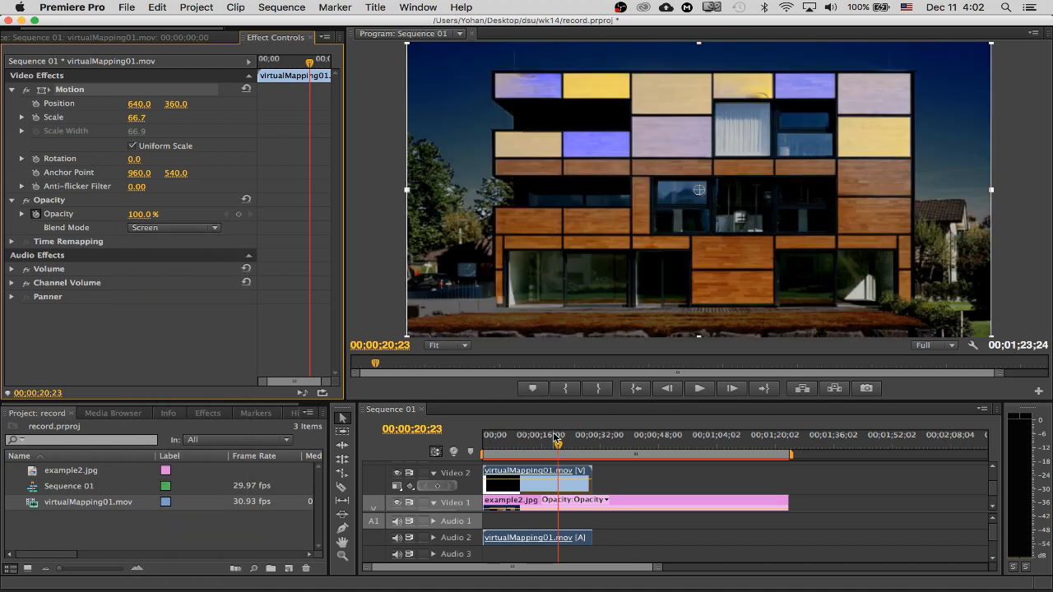
Step: Play the sequence from its beginning to about 00;00;09;26 to check the movie blended over the building
{"action": "left_click_drag", "start_coordinate": [559, 438], "coordinate": [485, 418]}
{"action": "key", "text": "space"}
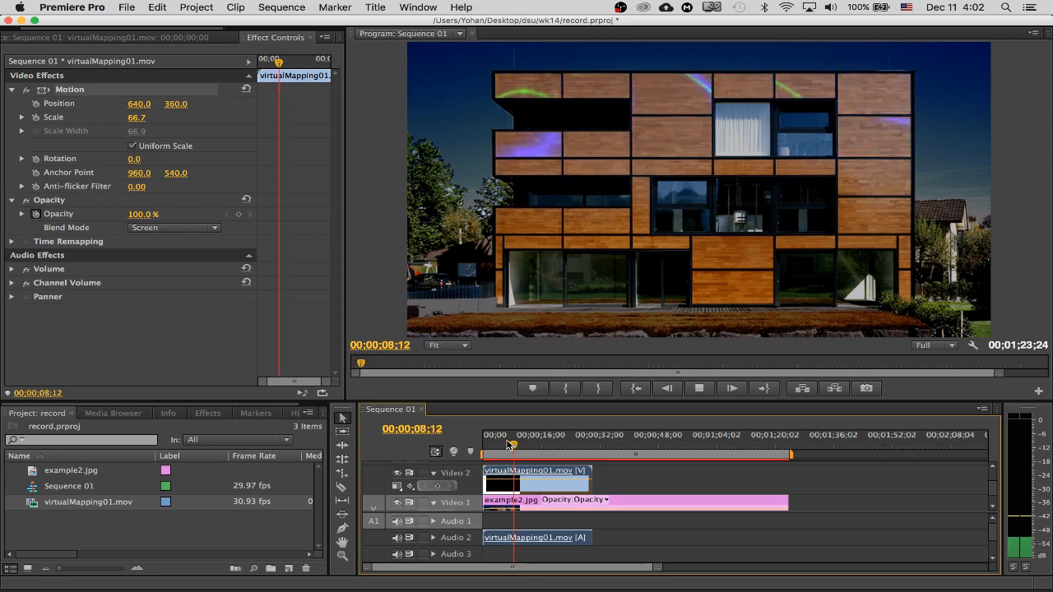
{"action": "key", "text": "space"}
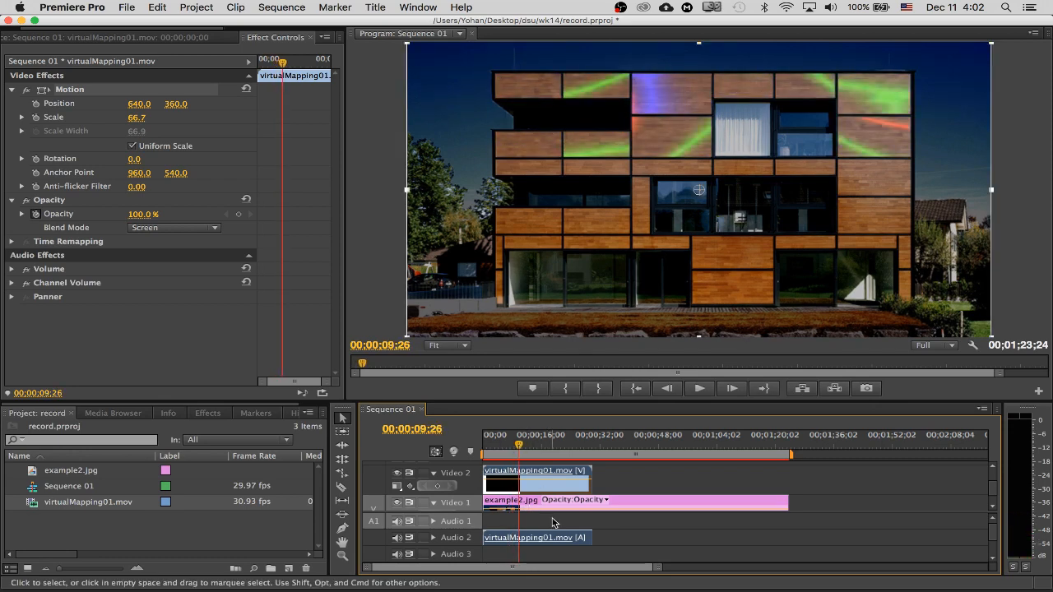
Step: Switch to Finder, bring beat2.wav from the wk14 folder onto Audio 1, and shift its start to 00;00;07;02
{"action": "key", "text": "super+Tab"}
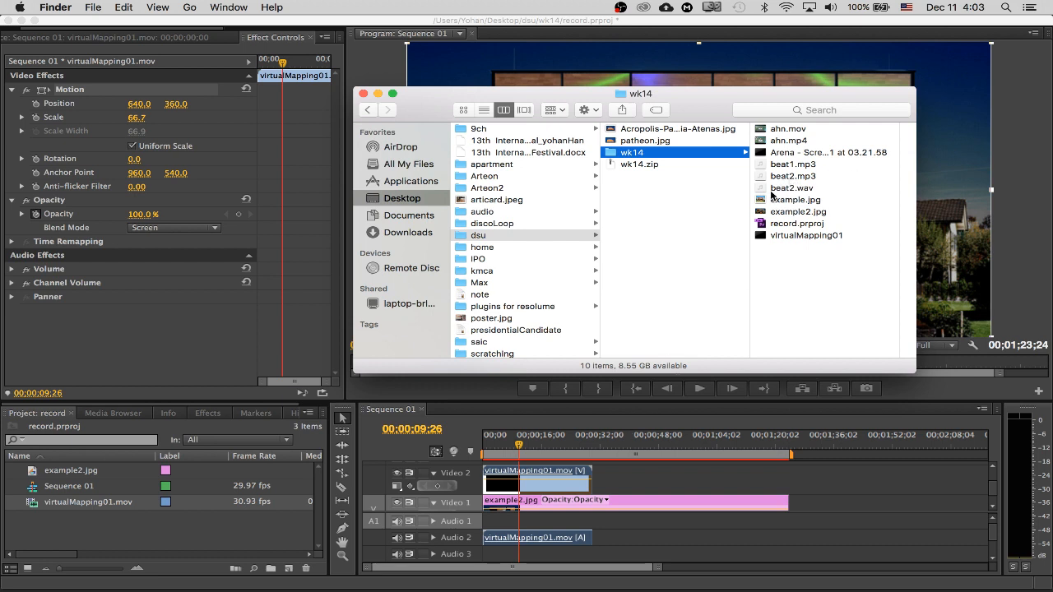
{"action": "left_click_drag", "start_coordinate": [778, 190], "coordinate": [506, 523]}
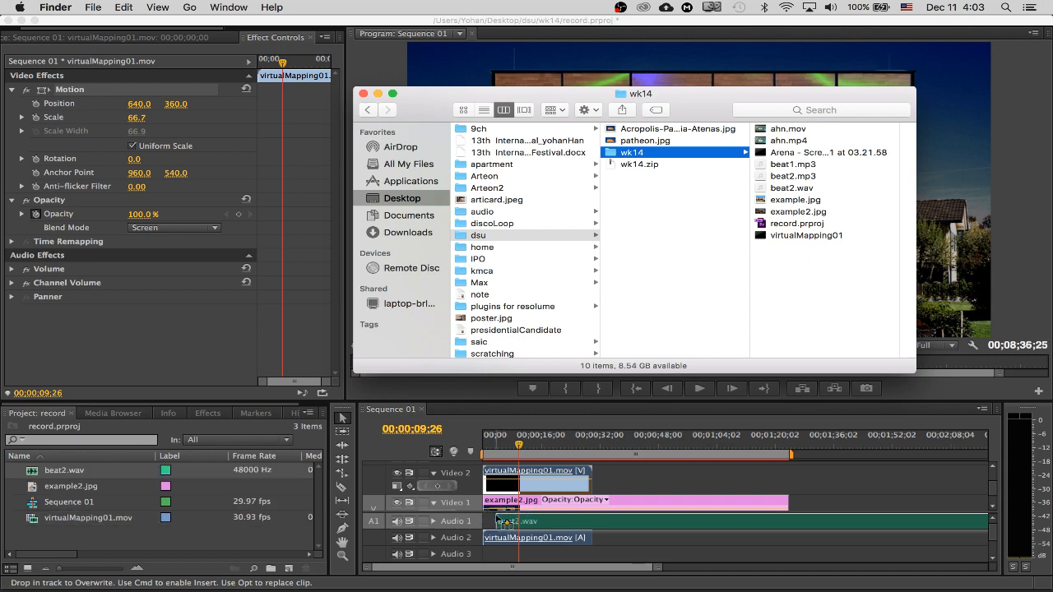
{"action": "left_click", "coordinate": [508, 437]}
{"action": "mouse_move", "coordinate": [500, 440]}
{"action": "left_mouse_down"}
{"action": "mouse_move", "coordinate": [515, 440]}
{"action": "mouse_move", "coordinate": [489, 440]}
{"action": "mouse_move", "coordinate": [511, 445]}
{"action": "left_mouse_up"}
{"action": "key", "text": "space"}
{"action": "left_click_drag", "start_coordinate": [535, 522], "coordinate": [548, 522]}
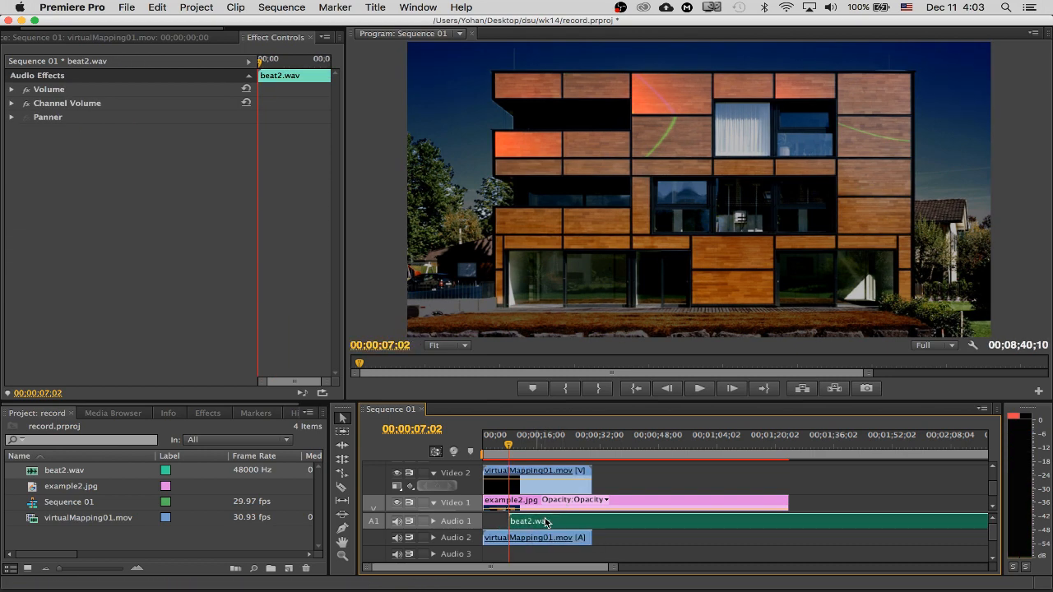
Step: Expand the Audio 1 track to show its waveform and play the sequence with sound from 00;00;04;24
{"action": "left_click", "coordinate": [434, 522]}
{"action": "left_click", "coordinate": [499, 443]}
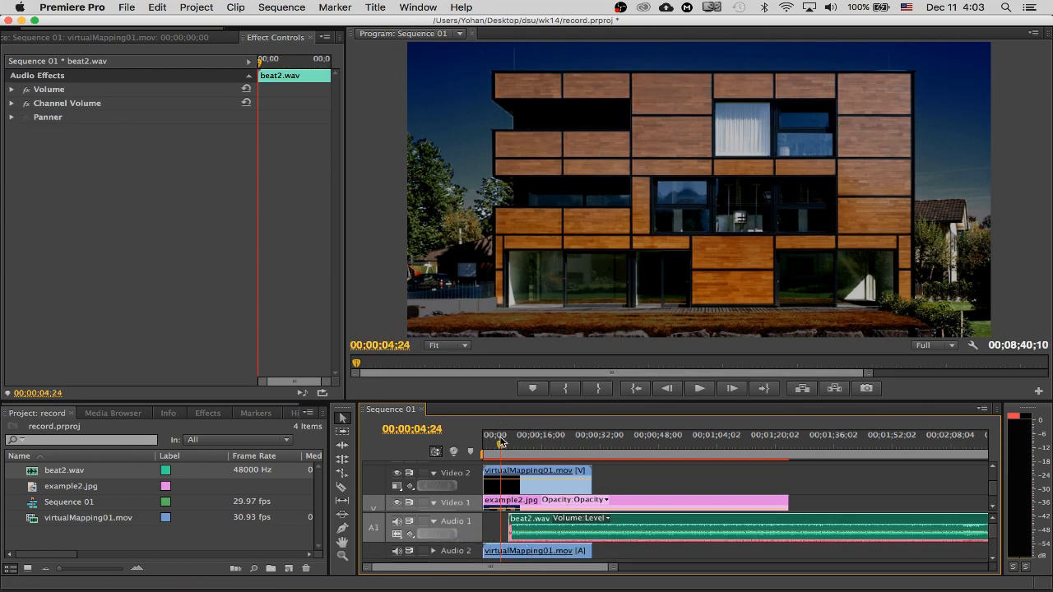
{"action": "key", "text": "space"}
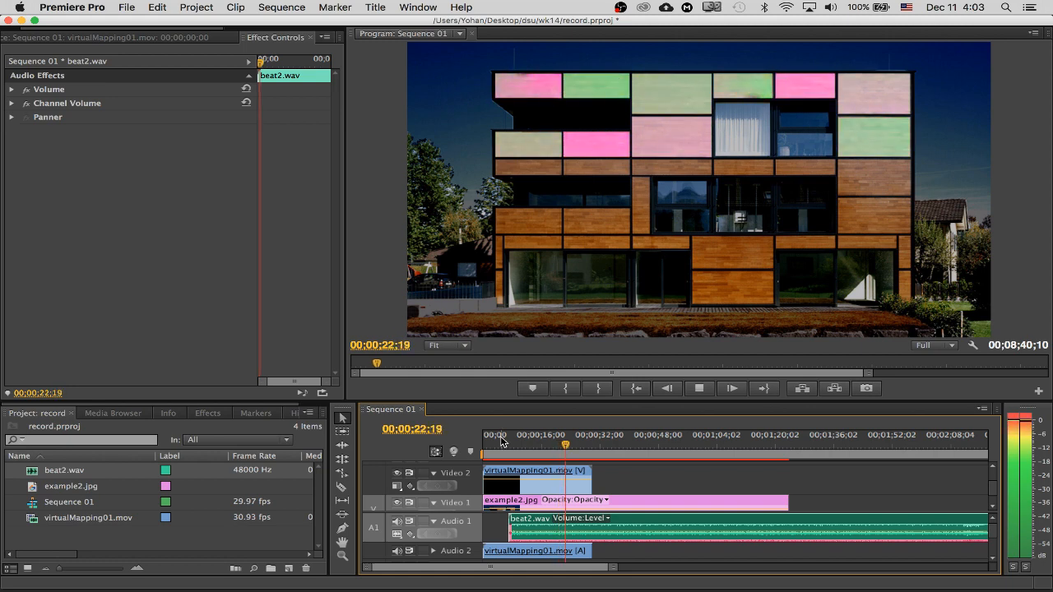
{"action": "key", "text": "space"}
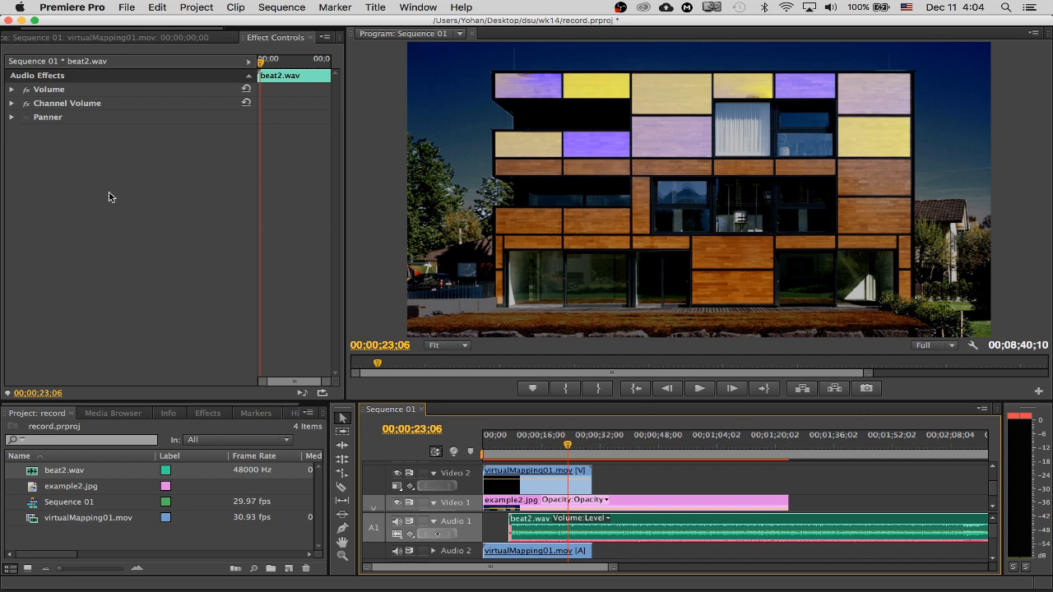
Step: Select virtualMapping01.mov on Video 2 and set its blend mode to Normal
{"action": "left_click", "coordinate": [544, 489]}
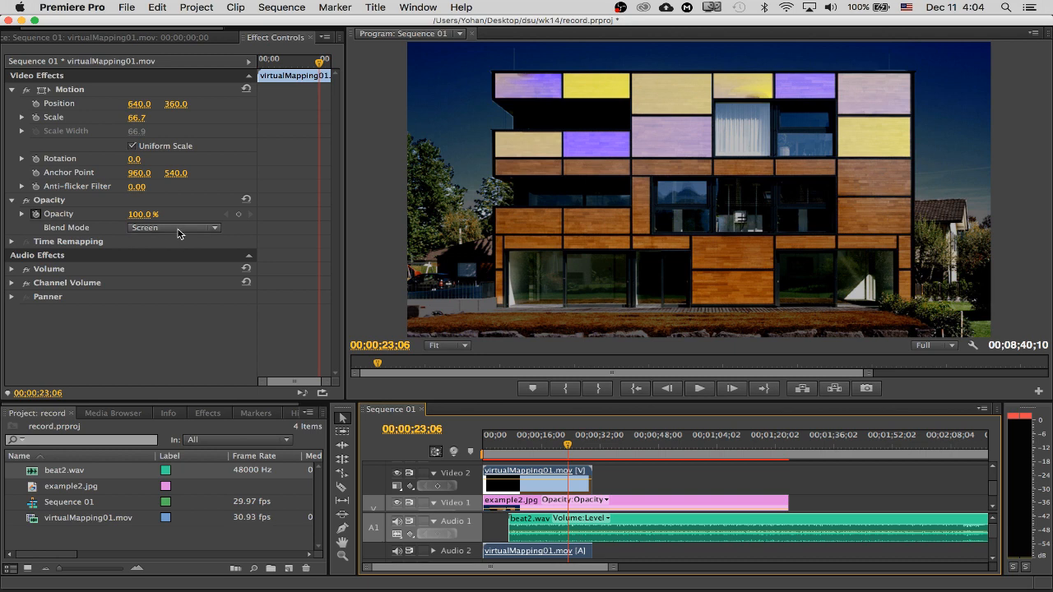
{"action": "left_click", "coordinate": [178, 229]}
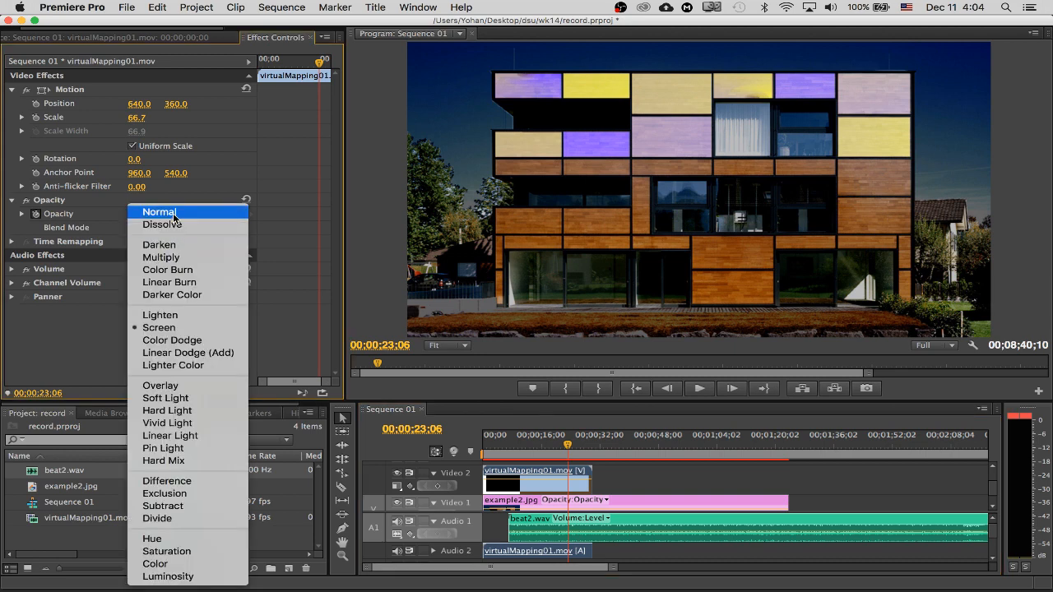
{"action": "left_click", "coordinate": [174, 213]}
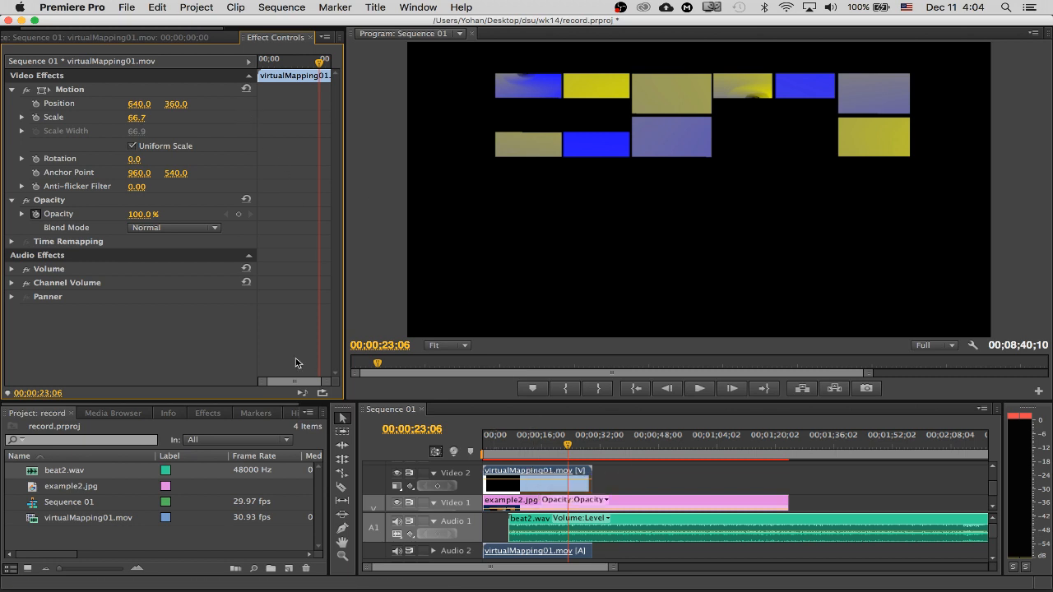
Step: Find Luma Key among the Keying video effects and apply it to virtualMapping01.mov on Video 2
{"action": "left_click", "coordinate": [208, 413]}
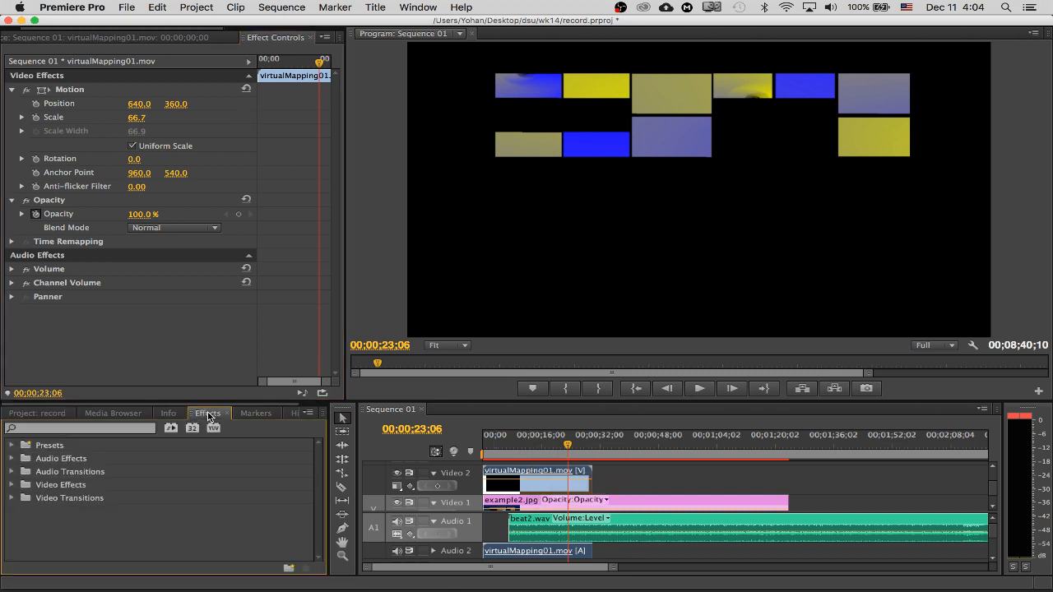
{"action": "left_click", "coordinate": [12, 486]}
{"action": "scroll", "coordinate": [137, 500], "scroll_direction": "down", "scroll_amount": 4}
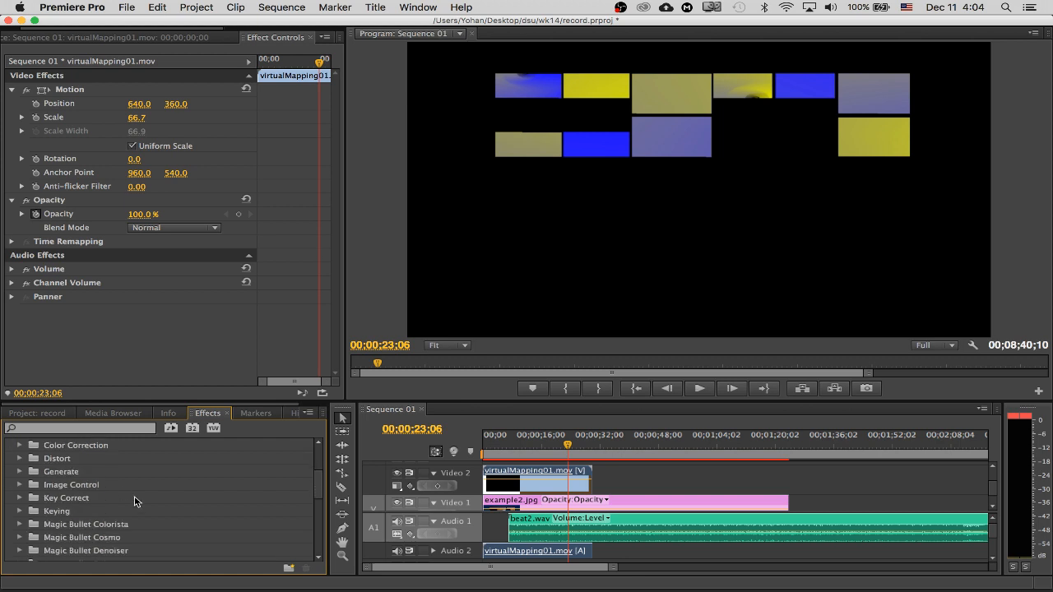
{"action": "left_click", "coordinate": [20, 512]}
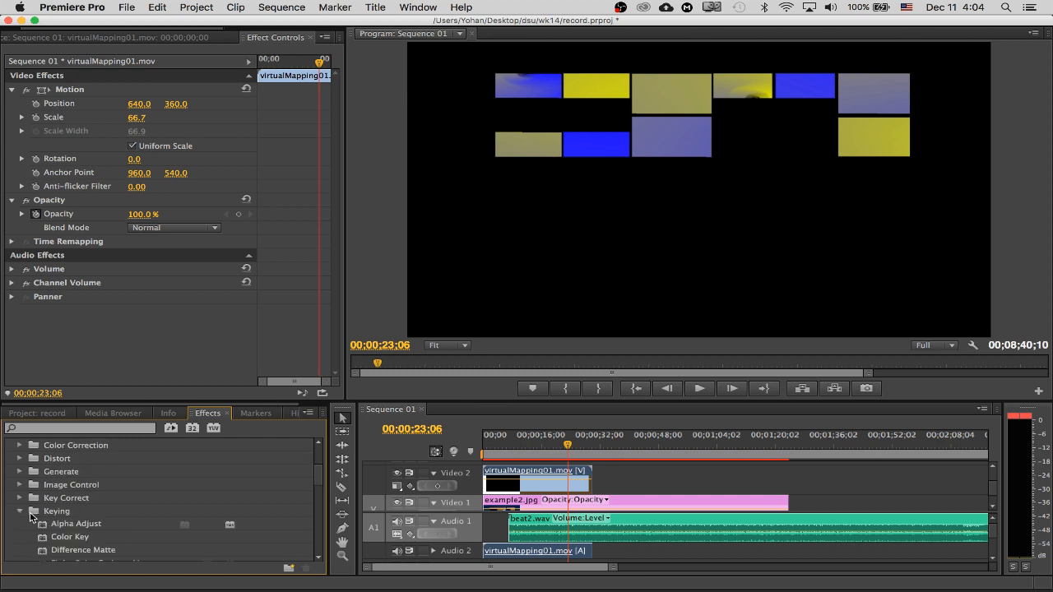
{"action": "scroll", "coordinate": [175, 518], "scroll_direction": "down", "scroll_amount": 5}
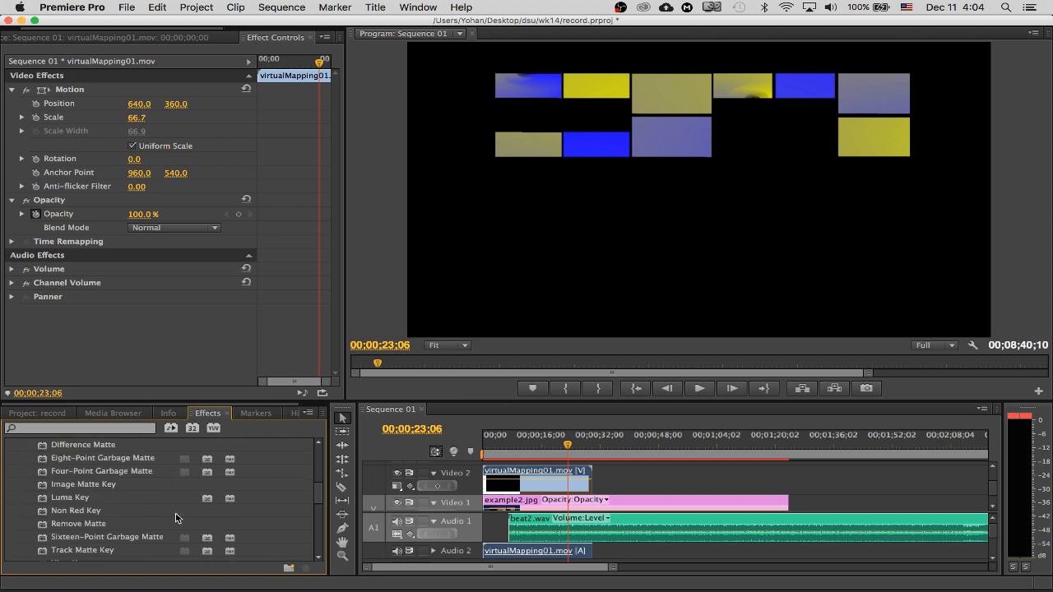
{"action": "left_click_drag", "start_coordinate": [74, 498], "coordinate": [546, 475]}
Step: Set the Luma Key threshold of virtualMapping01.mov to 19%
{"action": "double_click", "coordinate": [547, 476]}
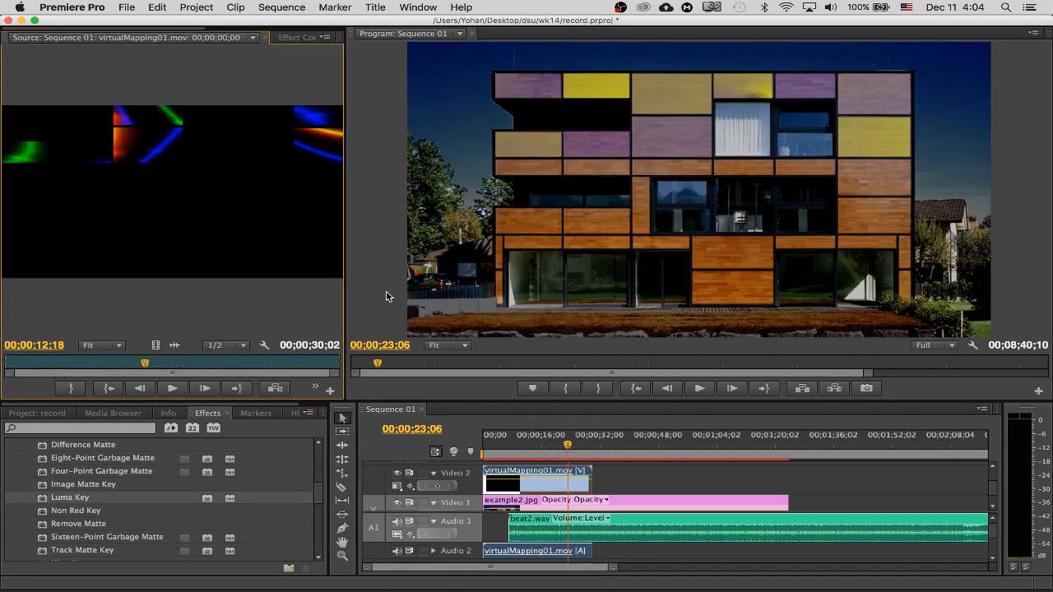
{"action": "left_click", "coordinate": [297, 37]}
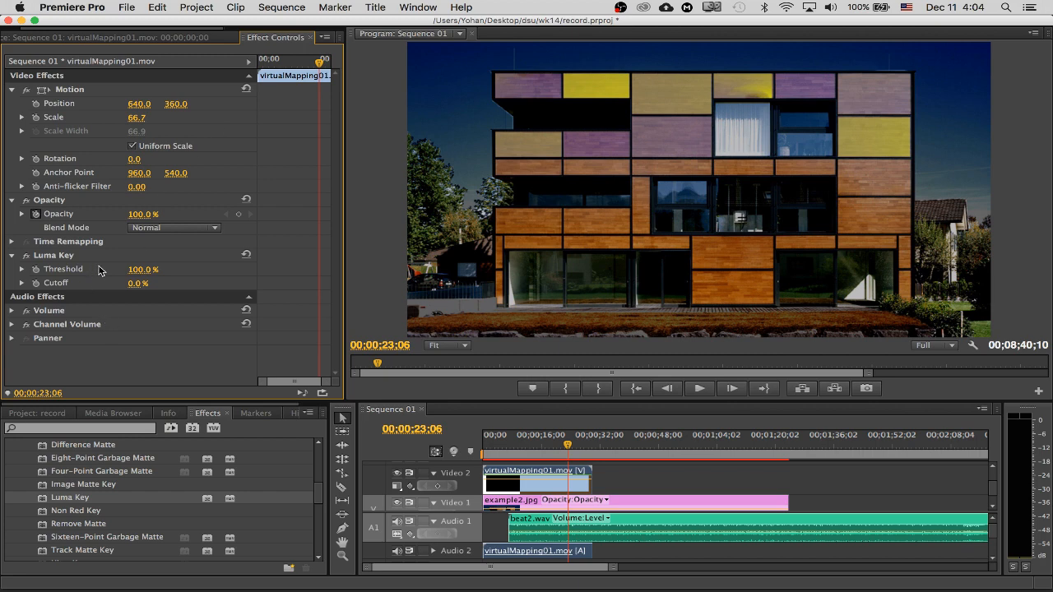
{"action": "left_click_drag", "start_coordinate": [142, 273], "coordinate": [64, 273]}
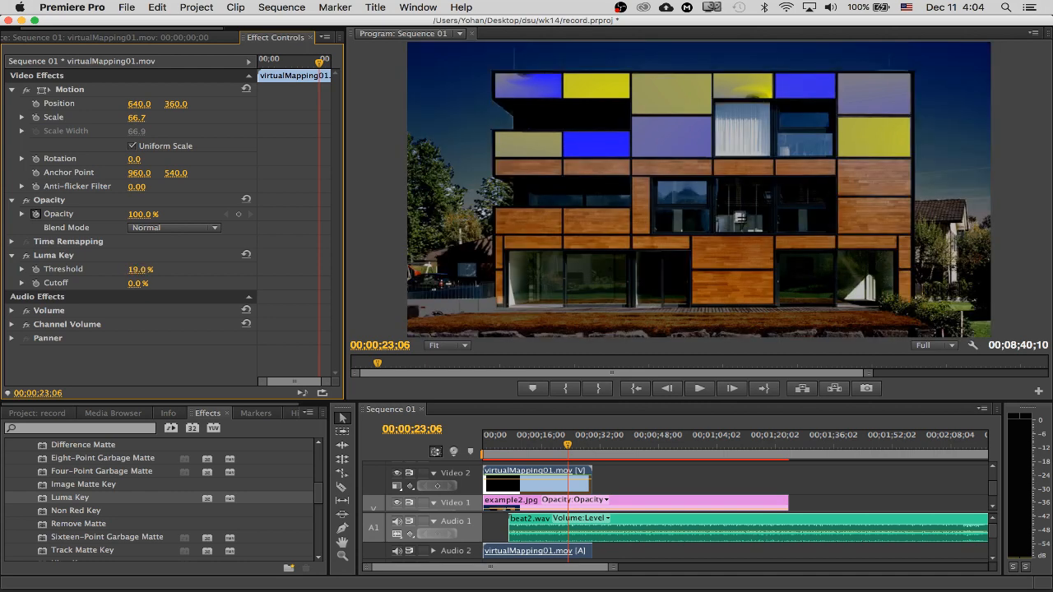
Step: Preview the keyed movie back to 00;00;13;00, and remove the Luma Key effect from virtualMapping01.mov
{"action": "left_click", "coordinate": [560, 452]}
{"action": "left_click_drag", "start_coordinate": [560, 451], "coordinate": [555, 452]}
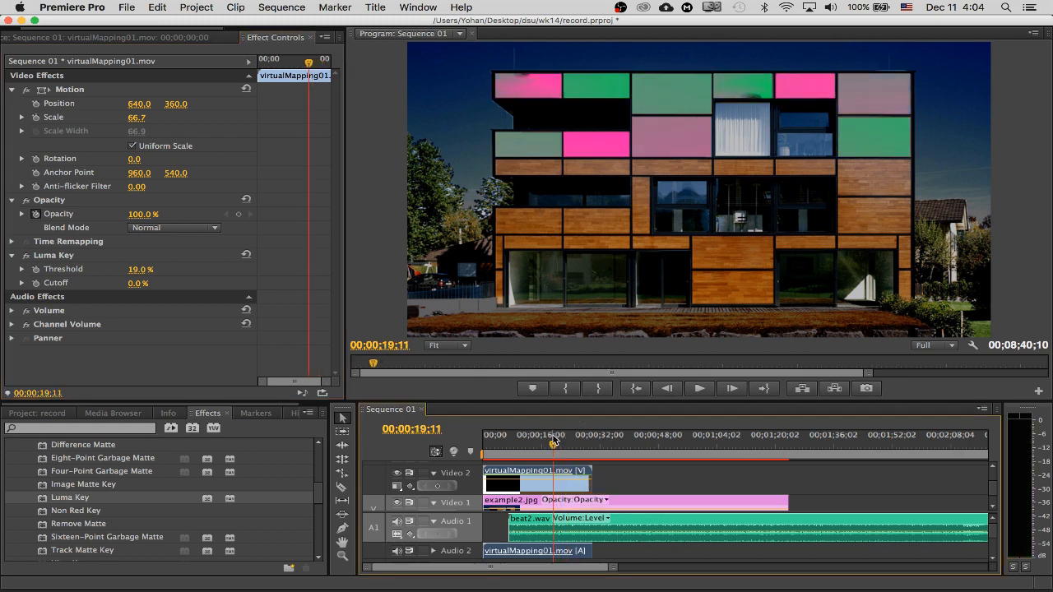
{"action": "left_click_drag", "start_coordinate": [554, 444], "coordinate": [530, 442]}
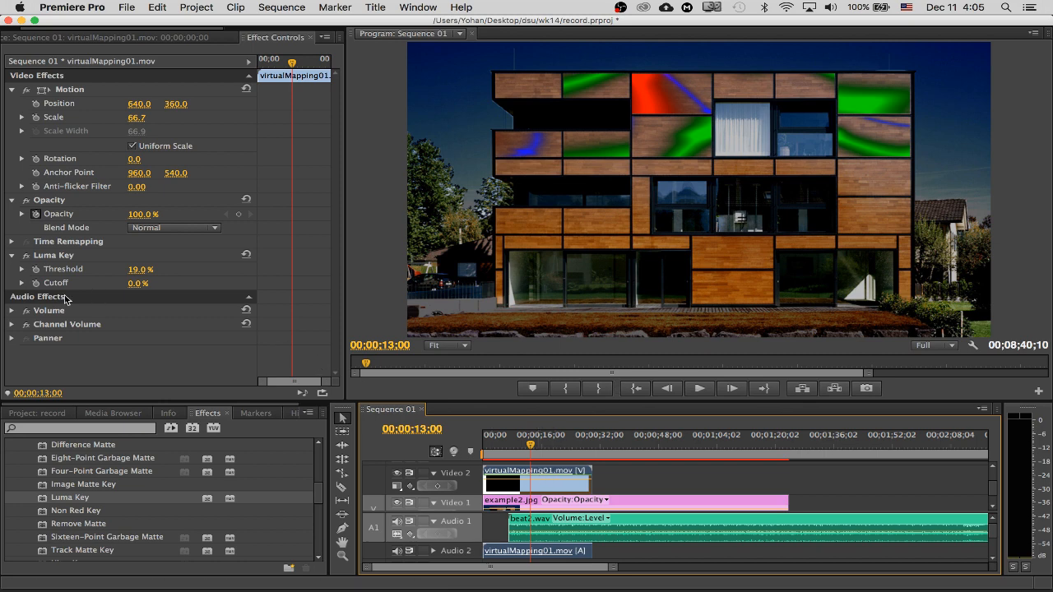
{"action": "left_click", "coordinate": [54, 255]}
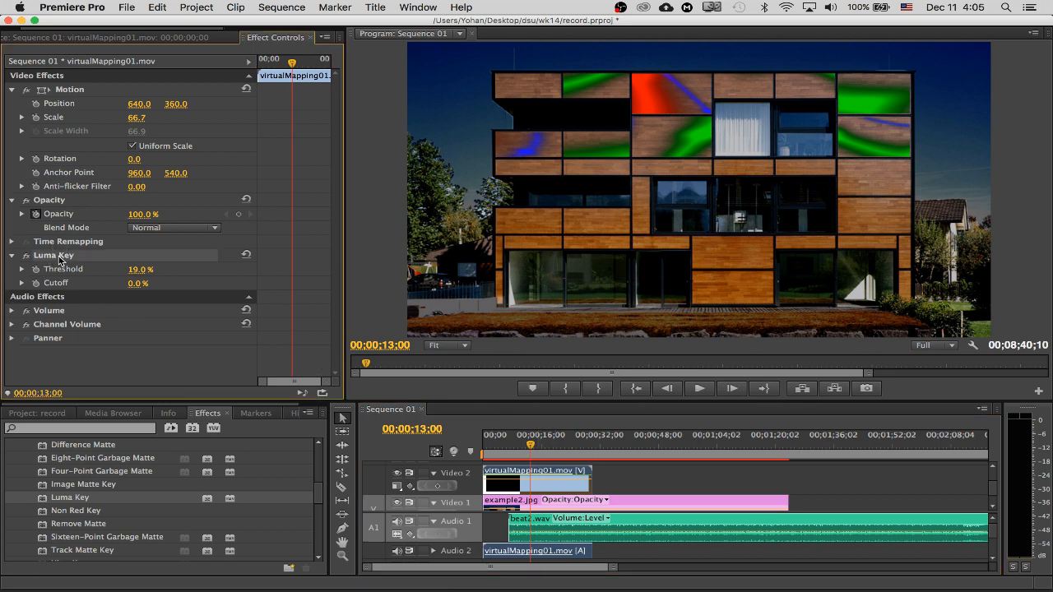
{"action": "key", "text": "Delete"}
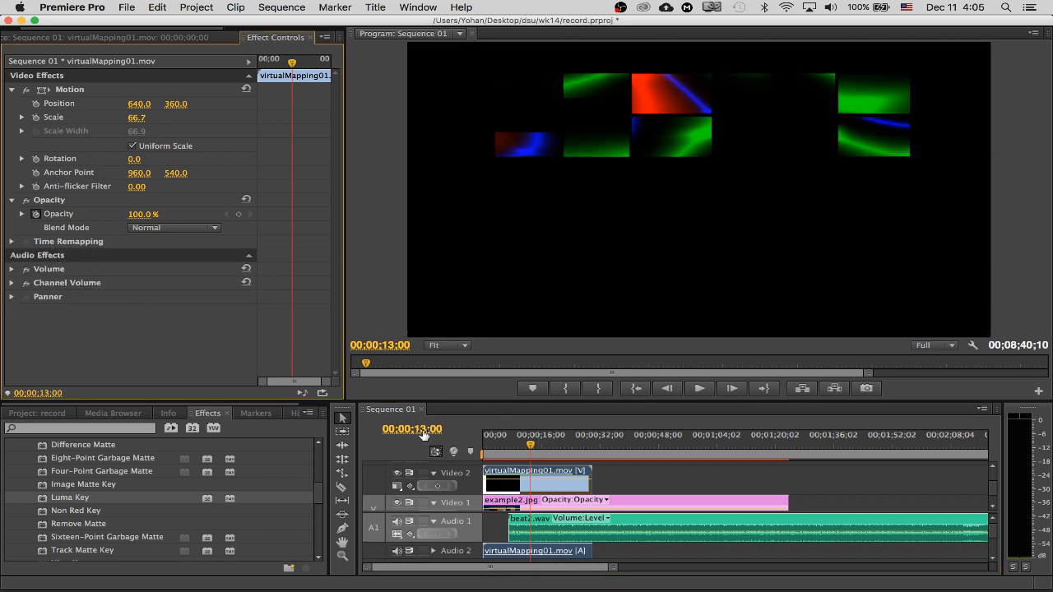
Step: Try the Soft Light, Hard Light and Vivid Light blend modes on virtualMapping01.mov on Video 2
{"action": "left_click", "coordinate": [528, 469]}
{"action": "left_click", "coordinate": [170, 231]}
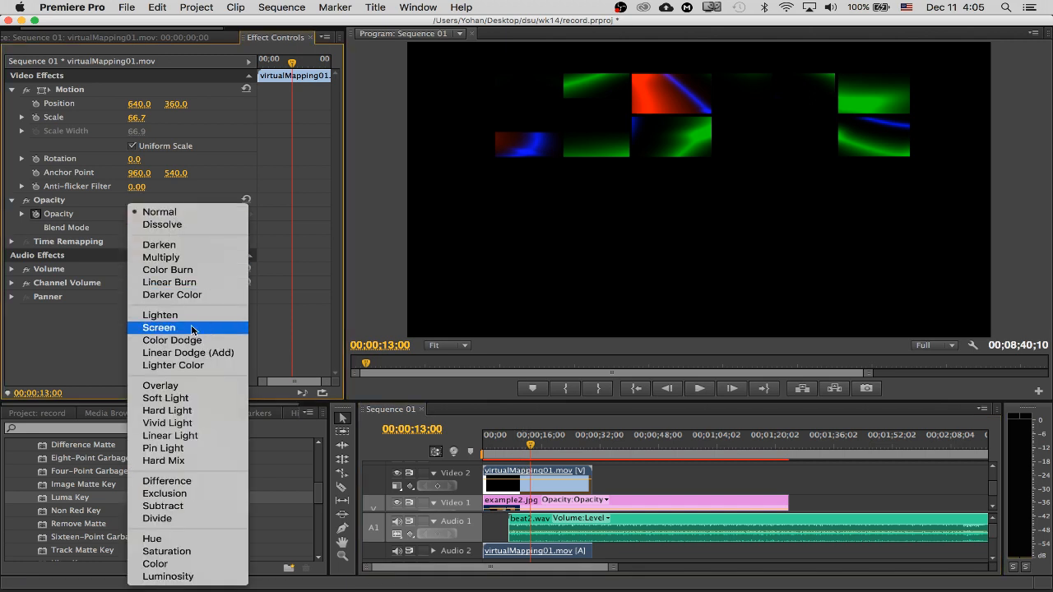
{"action": "left_click", "coordinate": [187, 398]}
{"action": "left_click", "coordinate": [176, 238]}
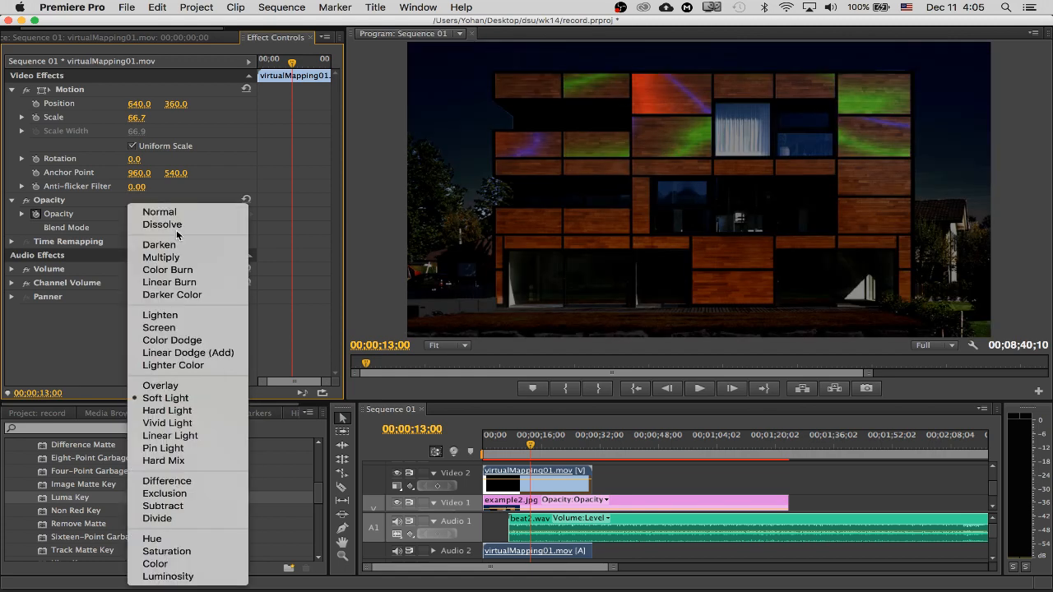
{"action": "left_click", "coordinate": [174, 415]}
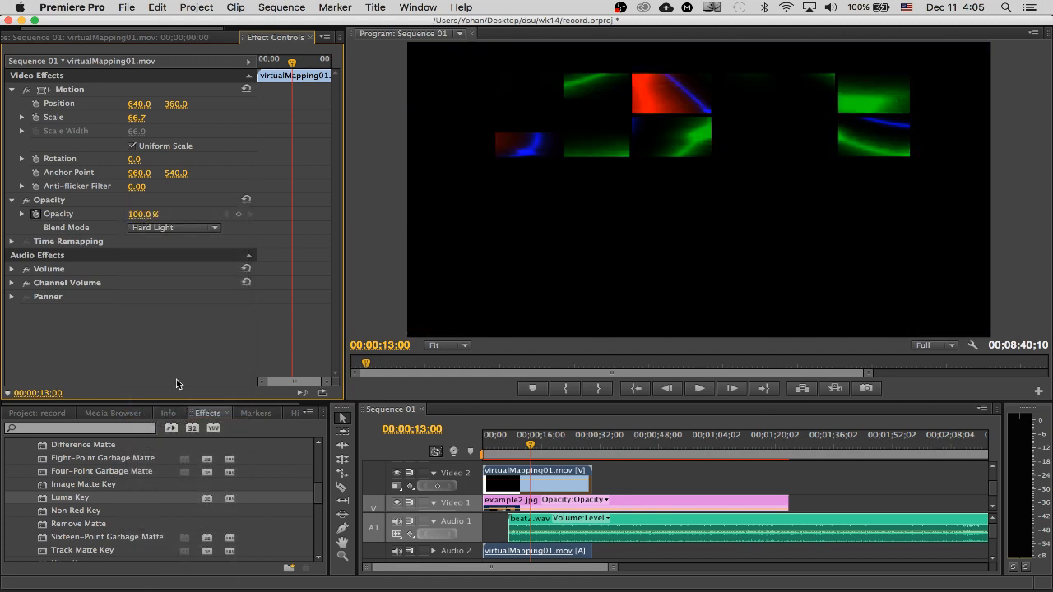
{"action": "left_click", "coordinate": [179, 228]}
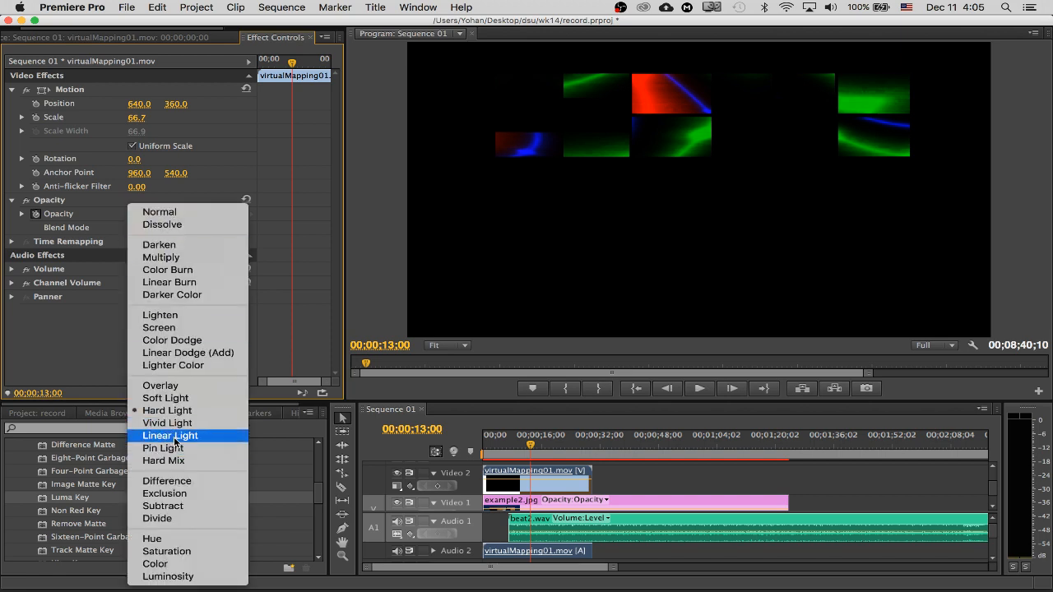
{"action": "left_click", "coordinate": [169, 424]}
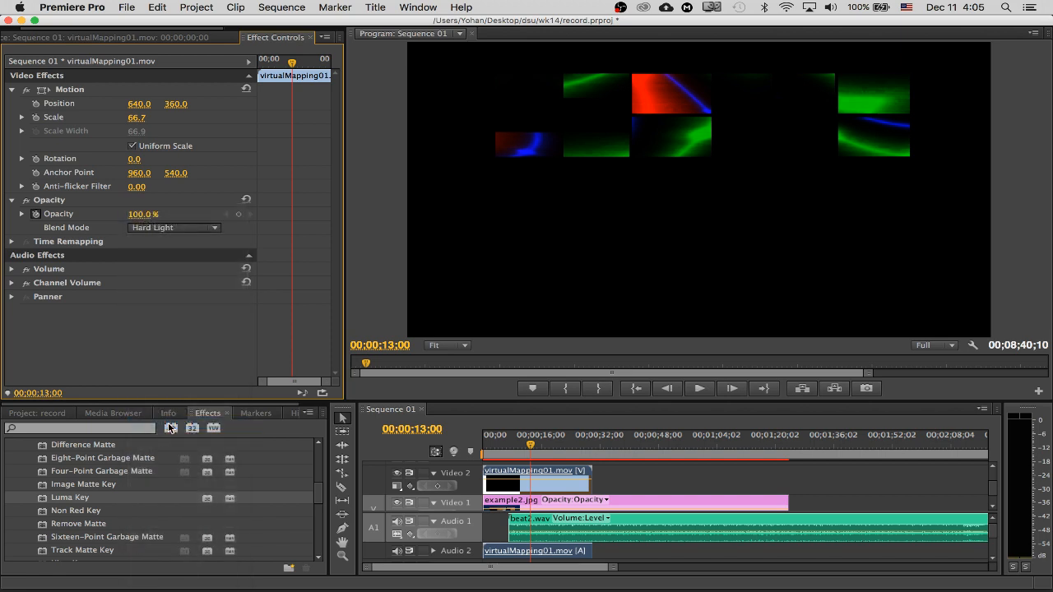
Step: Compare the Screen, Lighten, Color Dodge and Lighter Color blend modes on virtualMapping01.mov
{"action": "left_click", "coordinate": [171, 228]}
{"action": "left_click", "coordinate": [168, 334]}
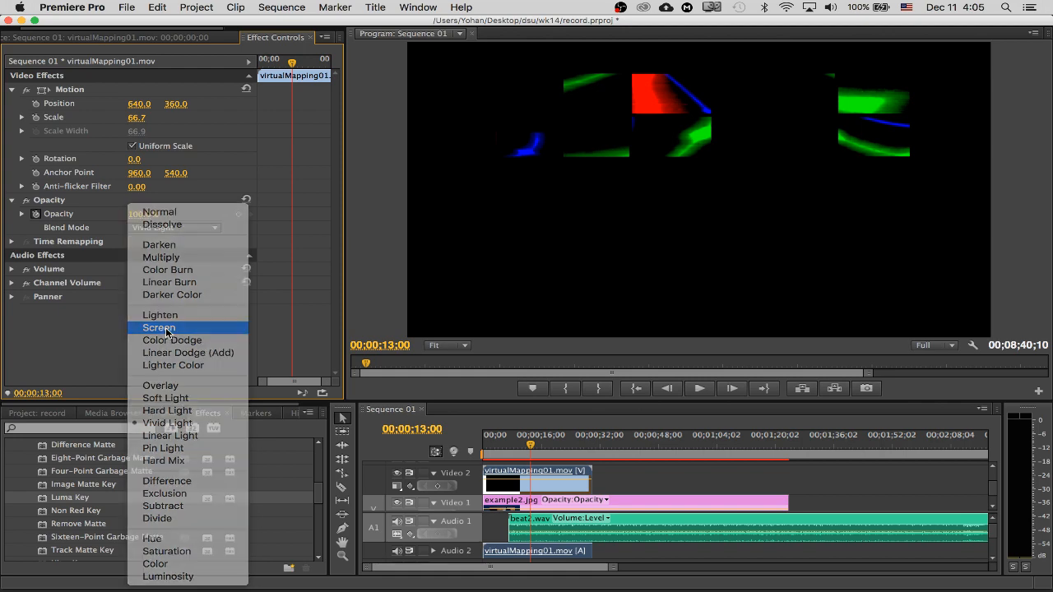
{"action": "left_click", "coordinate": [171, 229]}
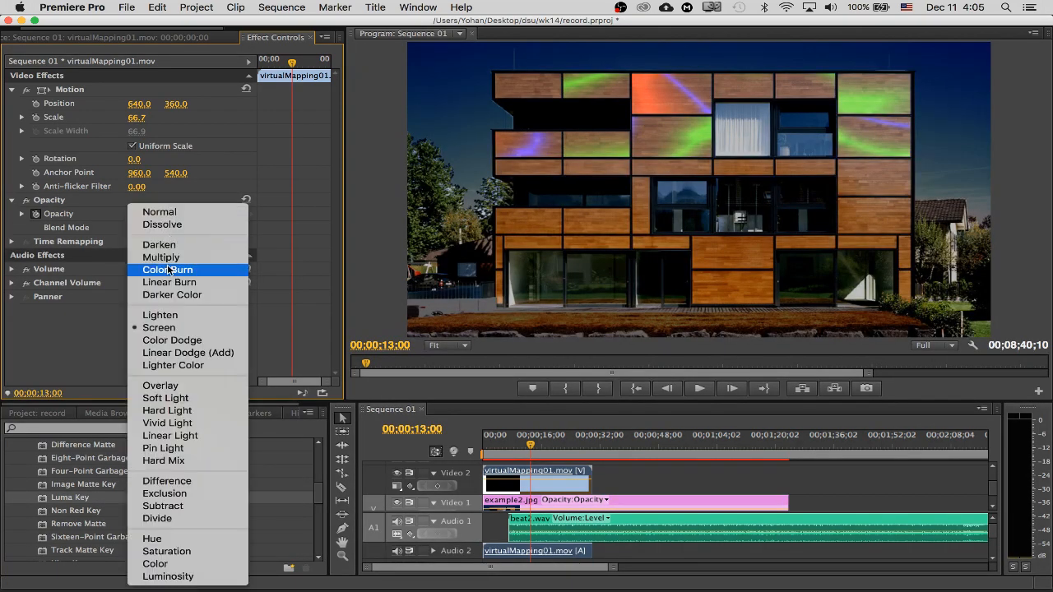
{"action": "left_click", "coordinate": [166, 320]}
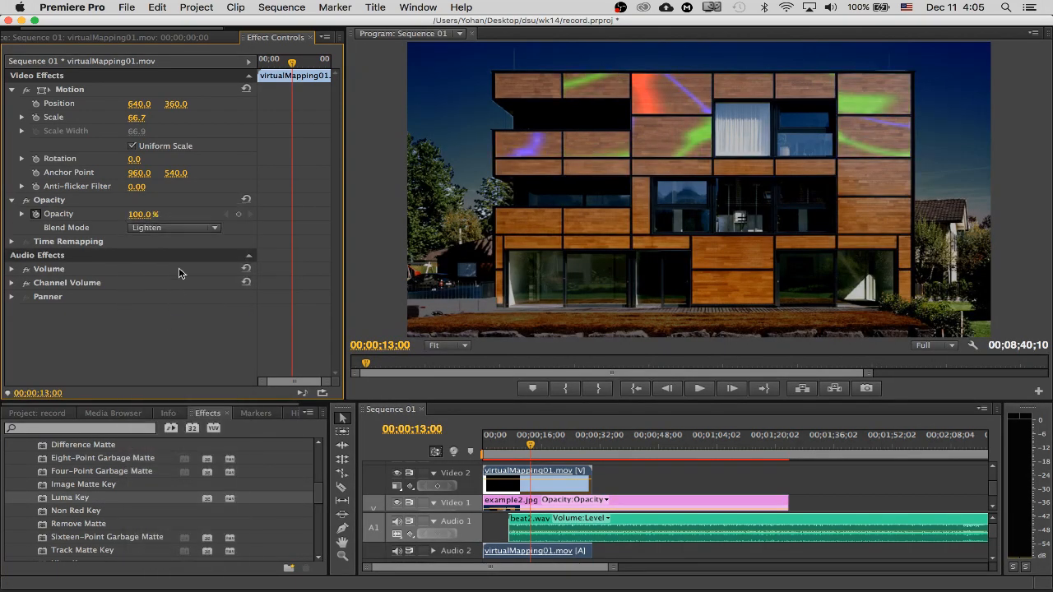
{"action": "left_click", "coordinate": [176, 229]}
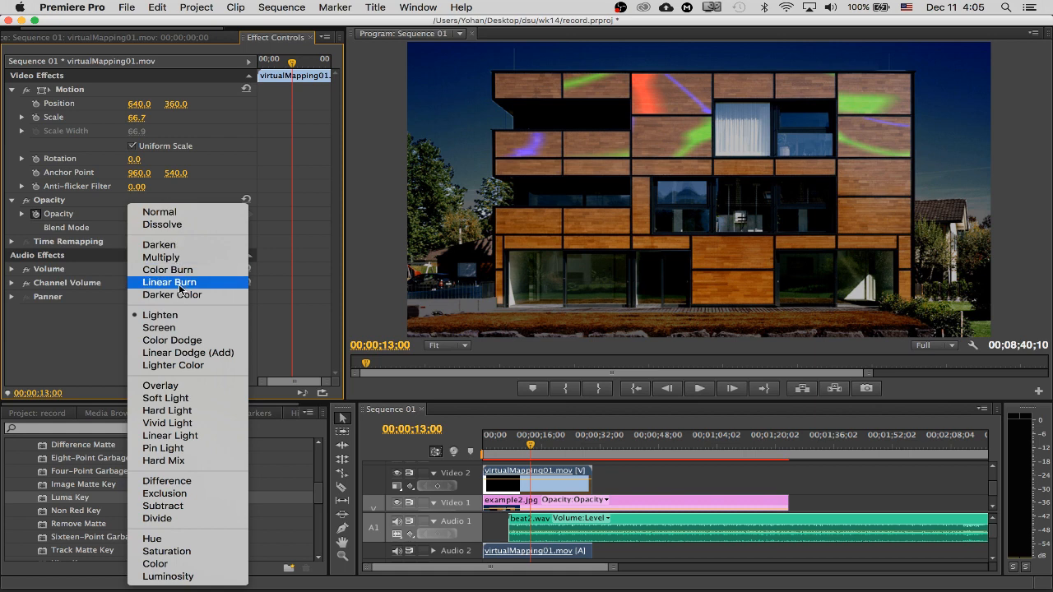
{"action": "left_click", "coordinate": [172, 340]}
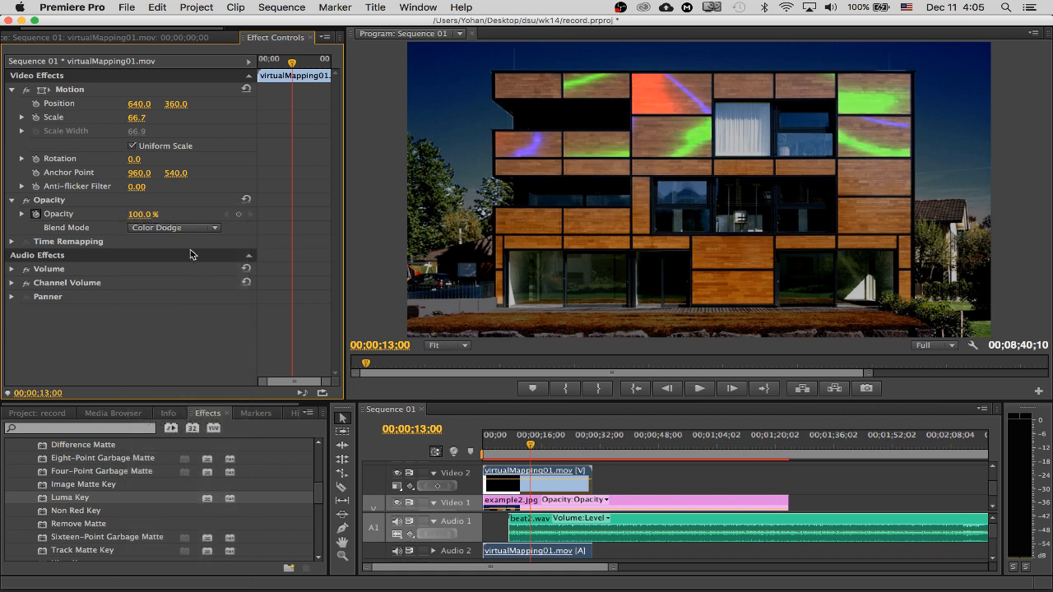
{"action": "left_click", "coordinate": [179, 231]}
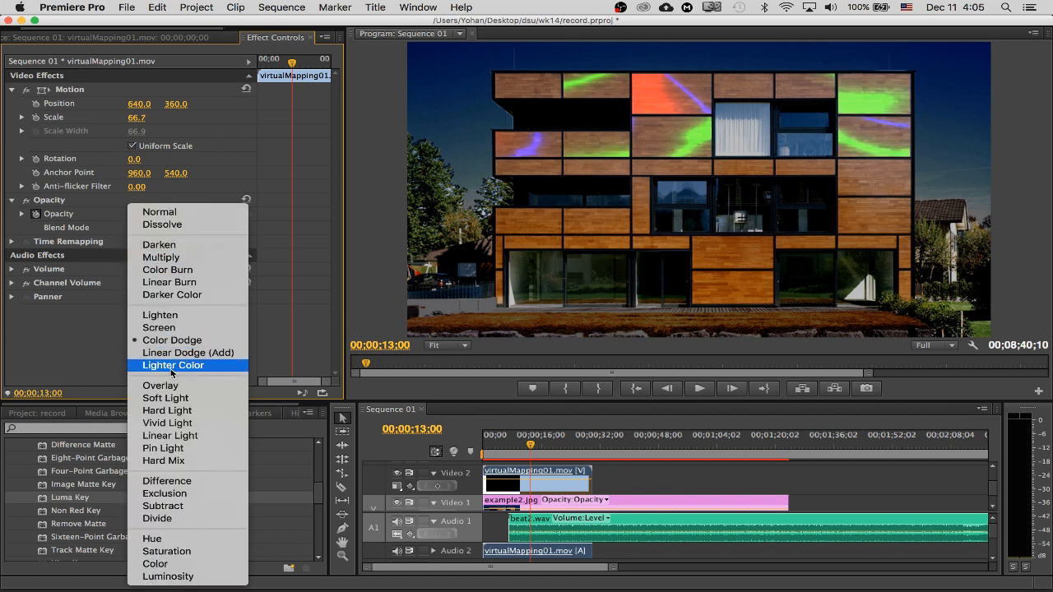
{"action": "left_click", "coordinate": [168, 365]}
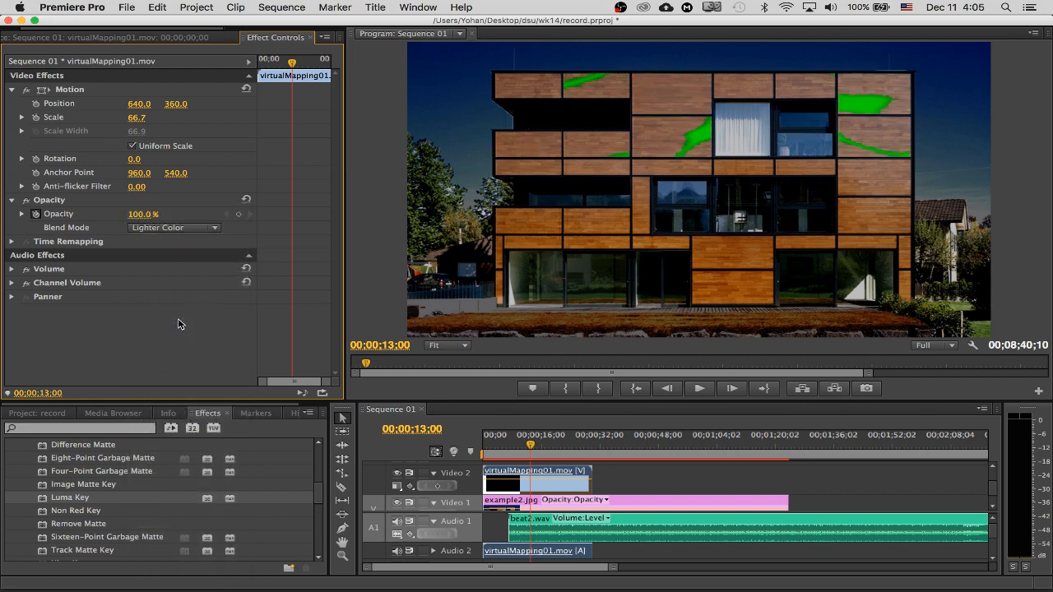
Step: Set the blend mode of virtualMapping01.mov to Screen and preview the sequence up to 00;00;23;04
{"action": "left_click", "coordinate": [171, 228]}
{"action": "left_click", "coordinate": [174, 330]}
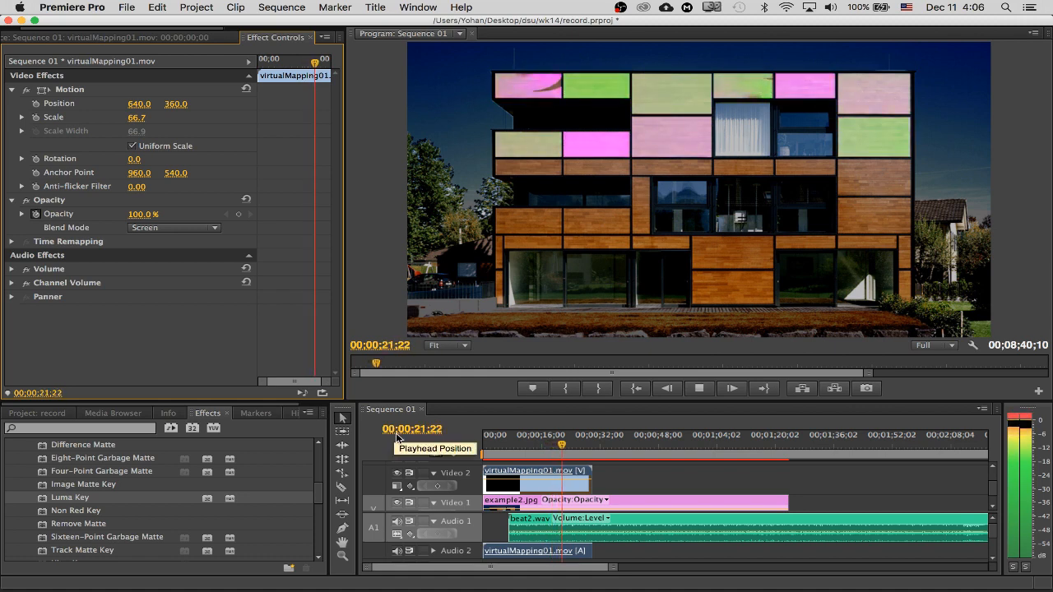
{"action": "key", "text": "space"}
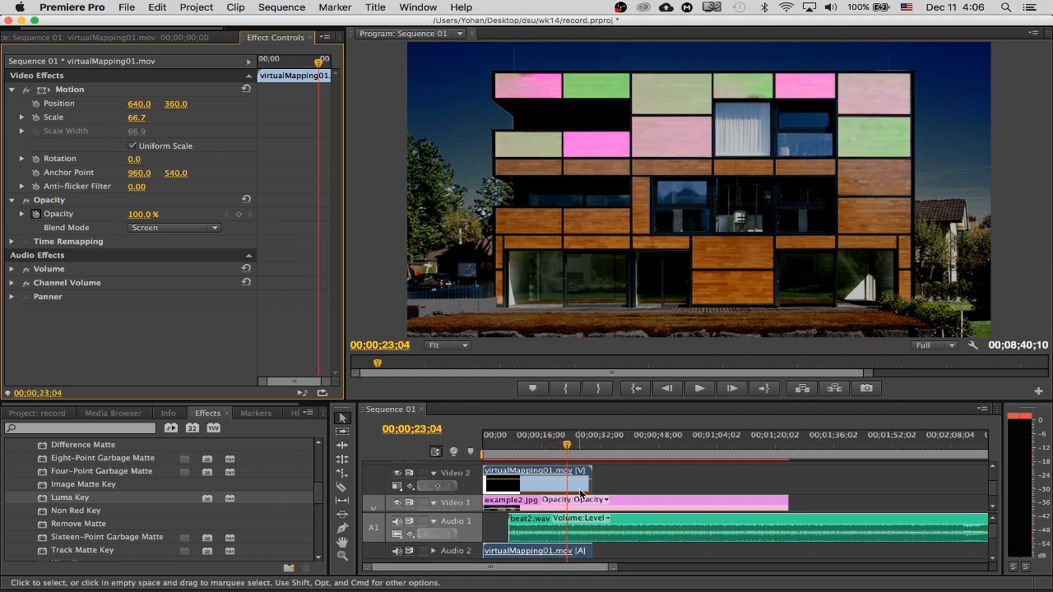
Step: Switch to the TextEdit notes on recording a Resolume performance, highlight the word Spout, and return to Premiere Pro
{"action": "key", "text": "super+Tab"}
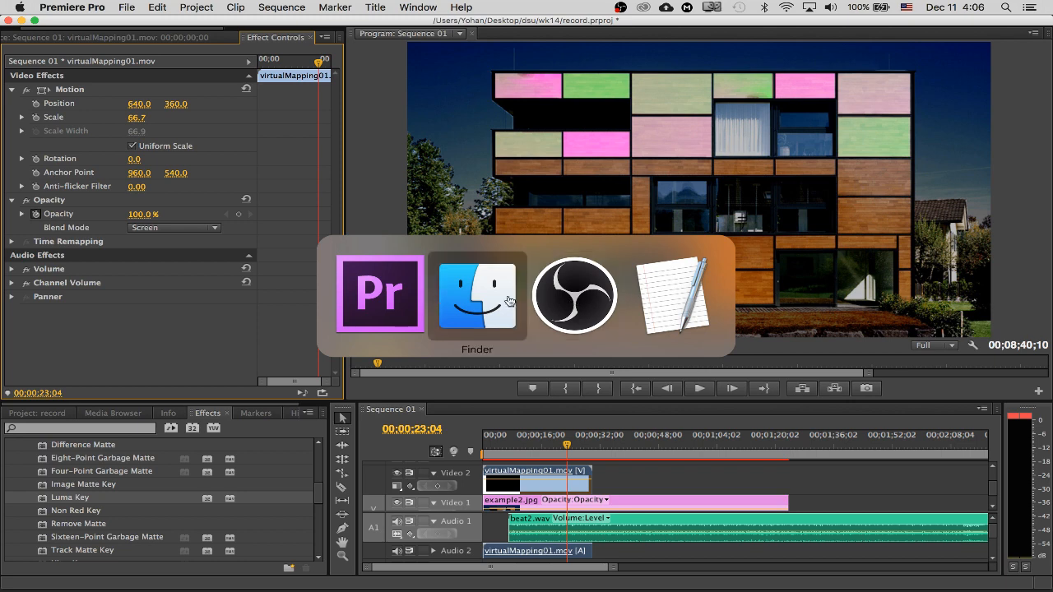
{"action": "left_click", "coordinate": [667, 319]}
{"action": "left_click_drag", "start_coordinate": [498, 237], "coordinate": [656, 165]}
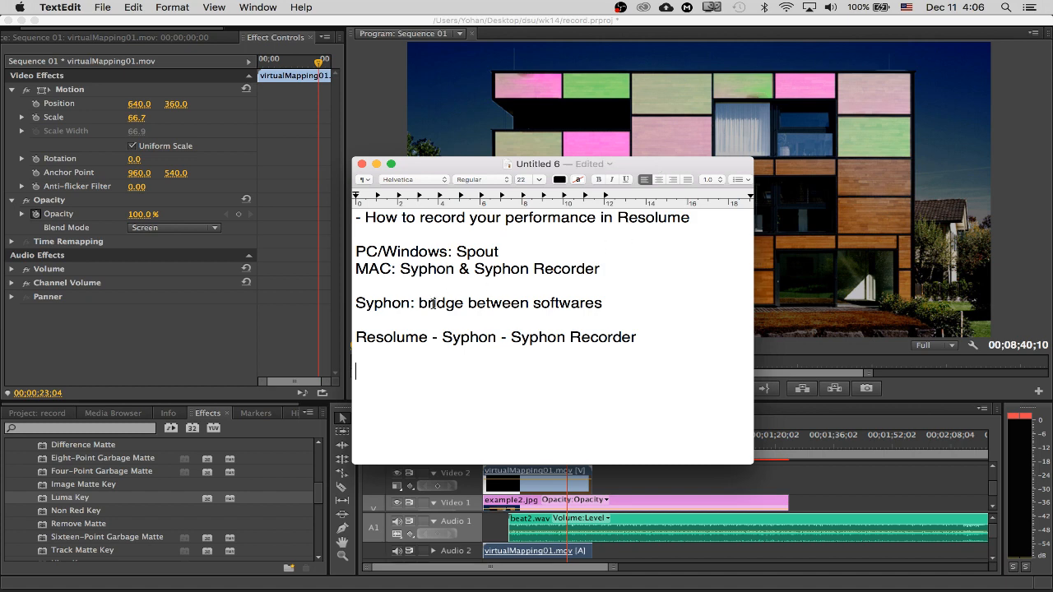
{"action": "scroll", "coordinate": [432, 306], "scroll_direction": "up", "scroll_amount": 1}
{"action": "scroll", "coordinate": [433, 306], "scroll_direction": "down", "scroll_amount": 1}
{"action": "left_click_drag", "start_coordinate": [502, 250], "coordinate": [458, 250]}
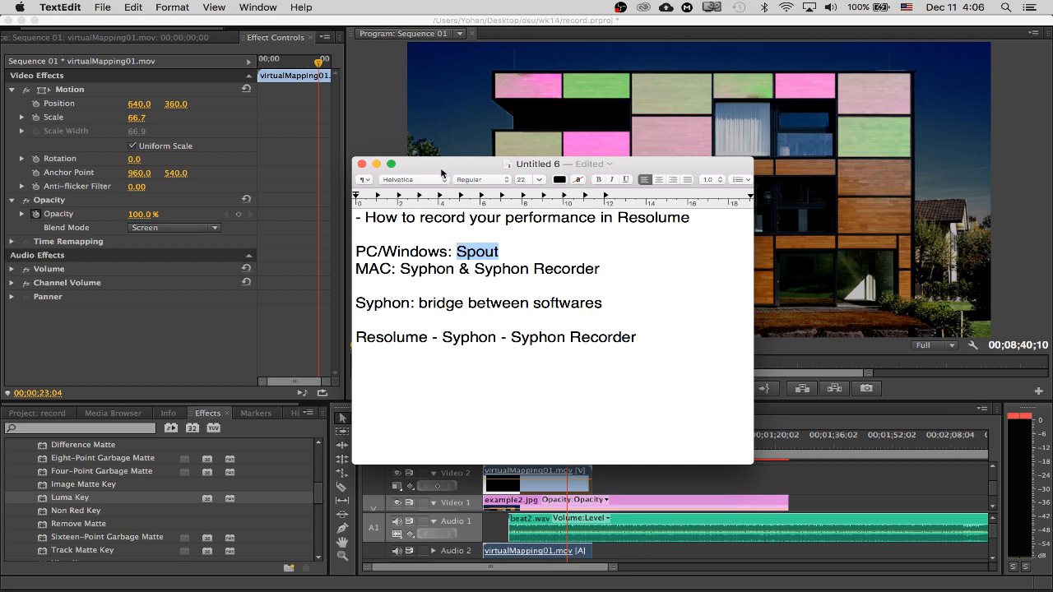
{"action": "key", "text": "super+Tab"}
{"action": "key", "text": "super+Tab"}
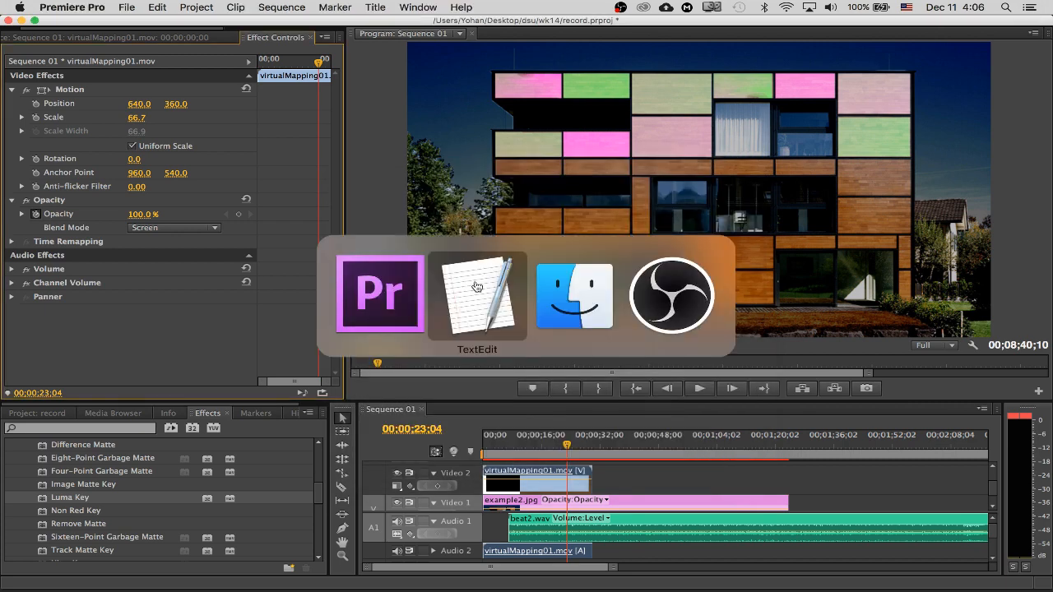